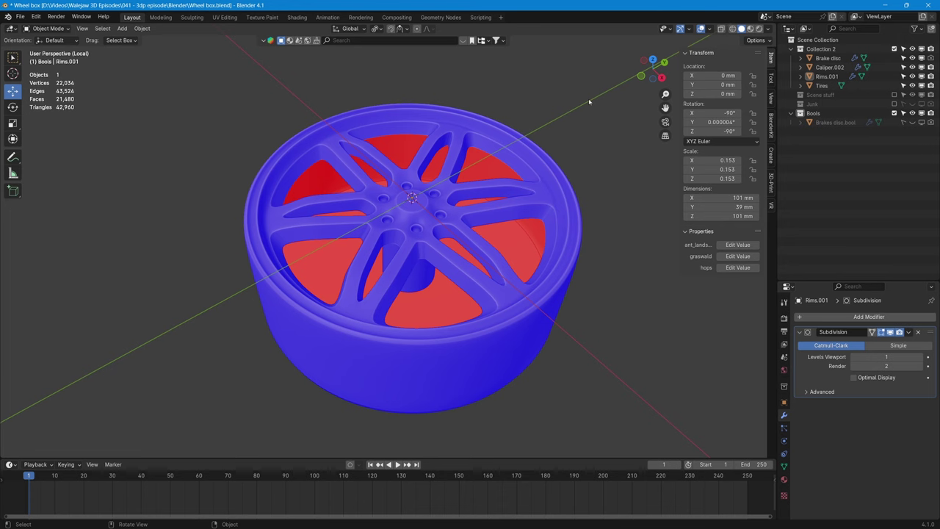
# - Leave the rim's local view and look over the complete wheel assembly
pyautogui.press('KP_Divide')
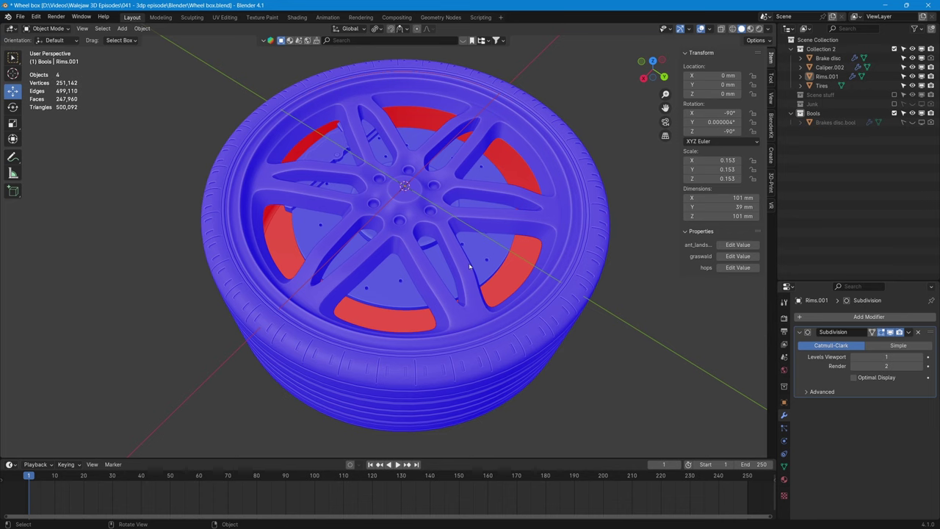
pyautogui.moveTo(470, 267); pyautogui.dragTo(471, 314, button='middle')
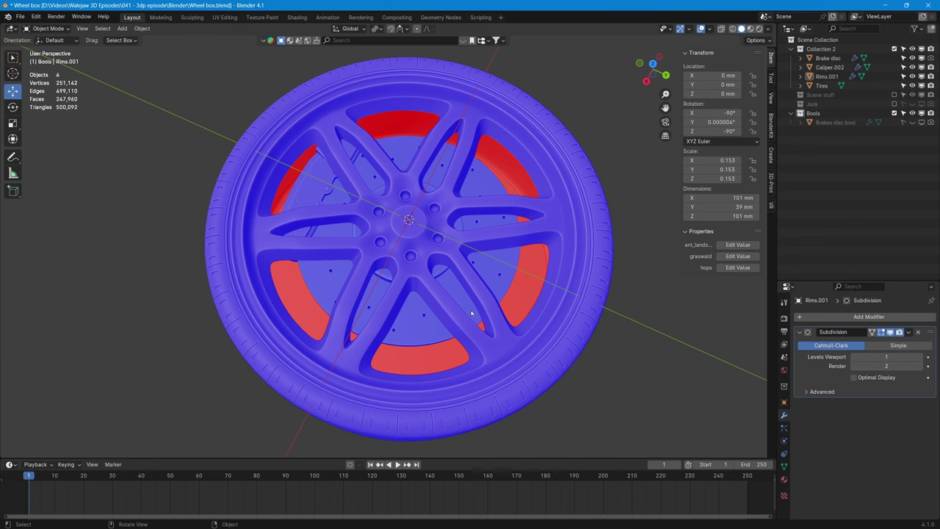
pyautogui.moveTo(471, 313); pyautogui.dragTo(477, 281, button='middle')
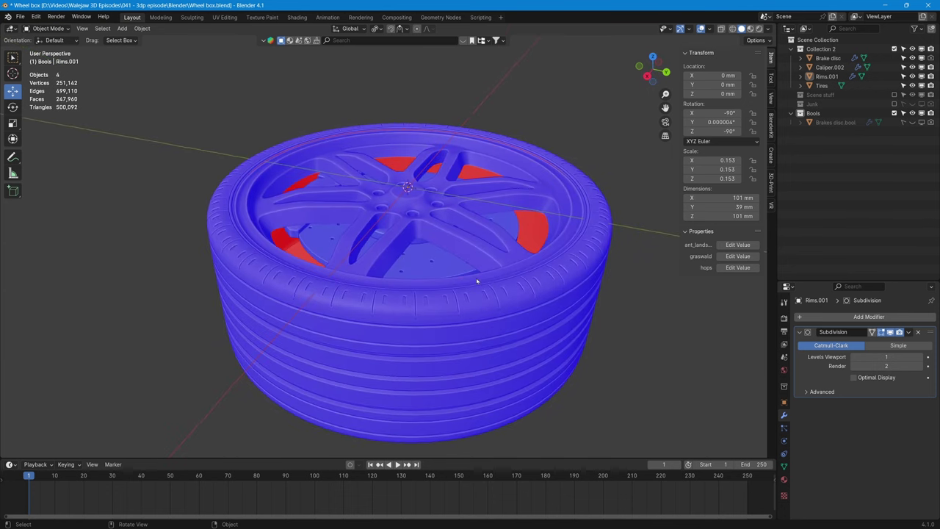
# - Isolate the brake caliper in local view, examine its front and underside, and return to the complete wheel
pyautogui.click(297, 230)
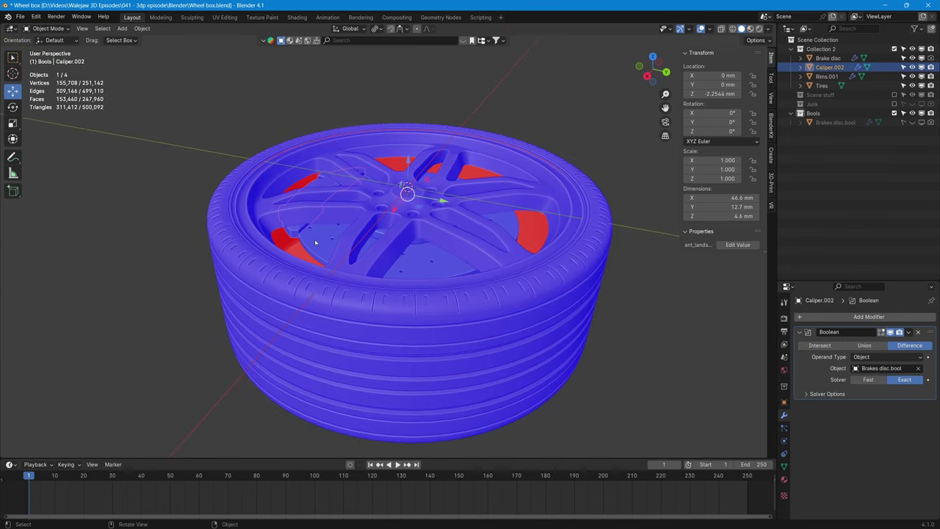
pyautogui.click(316, 242)
pyautogui.moveTo(316, 242); pyautogui.dragTo(394, 234, button='middle')
pyautogui.moveTo(398, 199); pyautogui.dragTo(314, 237, button='middle')
pyautogui.click(314, 237)
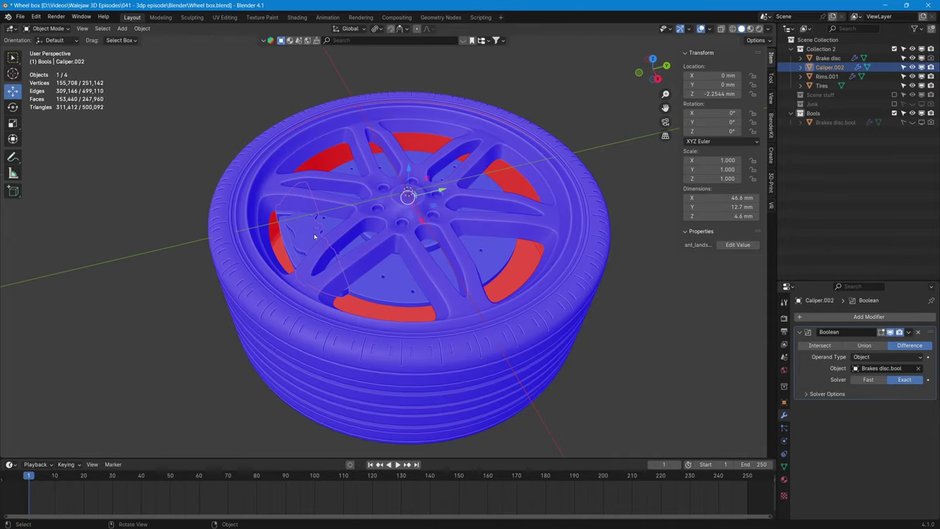
pyautogui.press('KP_Divide')
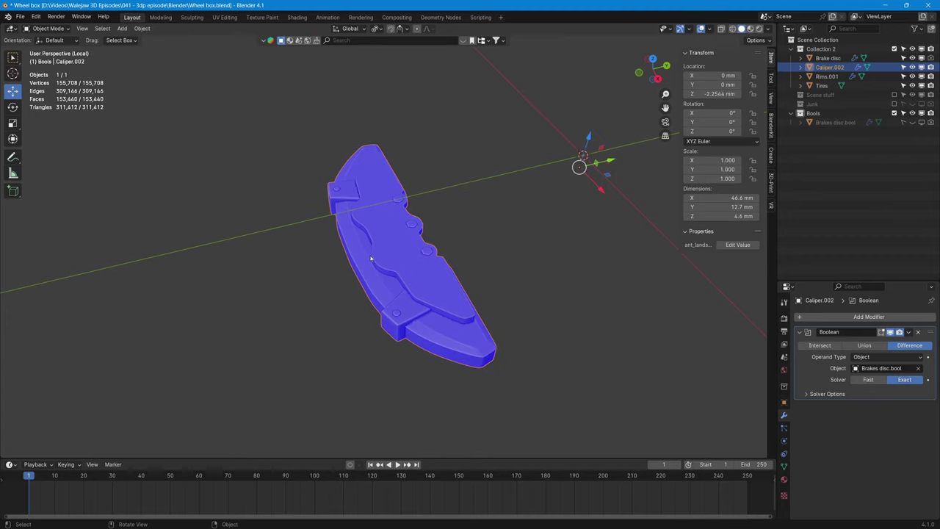
pyautogui.moveTo(336, 243); pyautogui.dragTo(300, 160, button='middle')
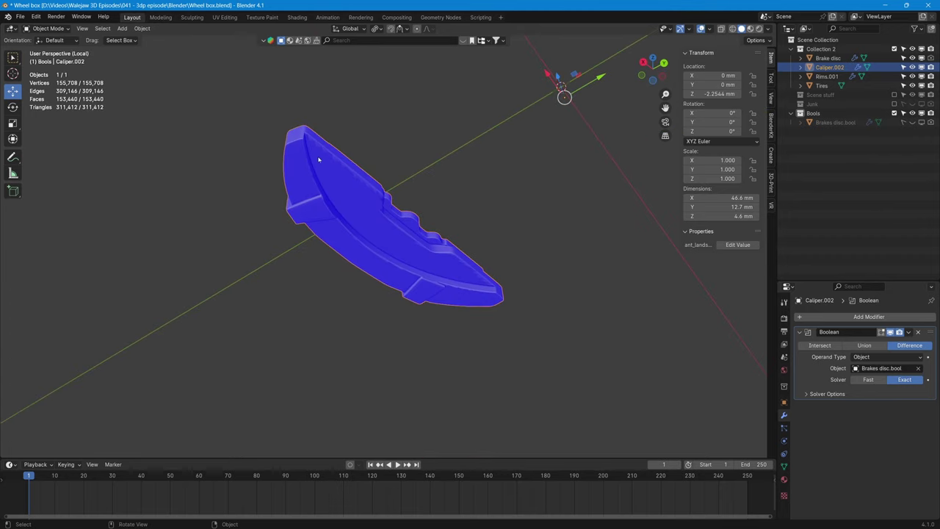
pyautogui.press('KP_Divide')
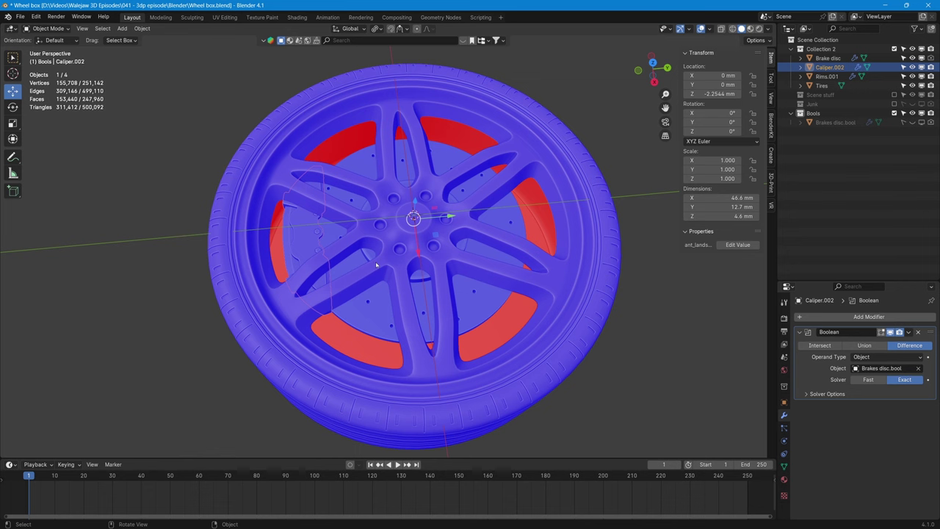
pyautogui.moveTo(219, 316); pyautogui.dragTo(381, 343, button='middle')
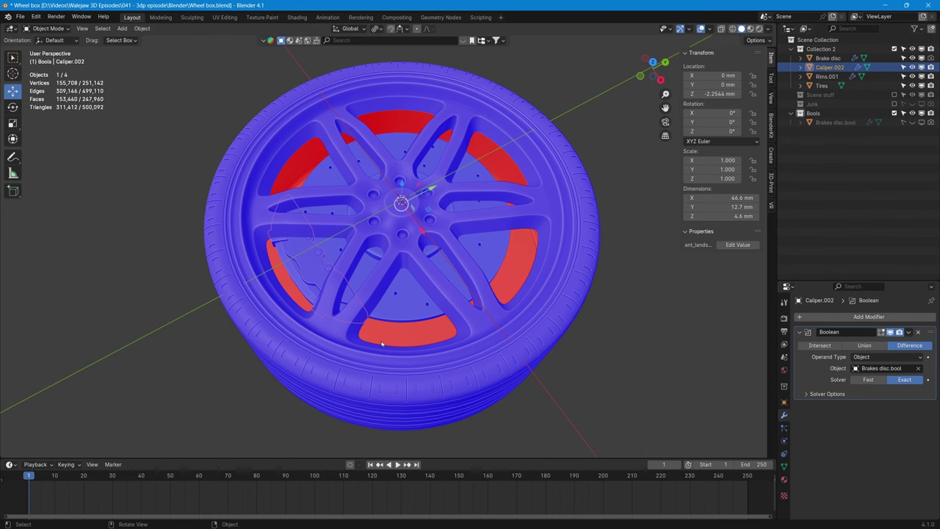
# - Turn off the Face Orientation overlay and look over the wheel in its normal shading
pyautogui.click(708, 30)
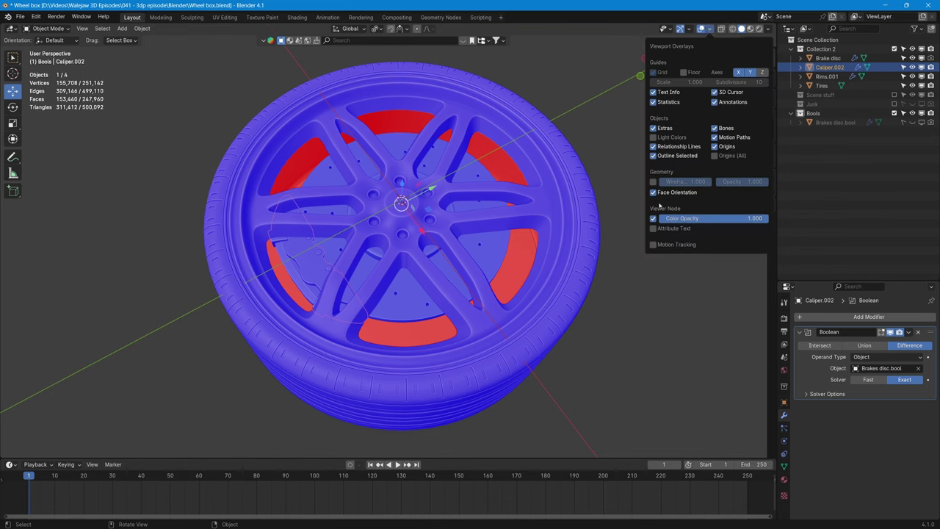
pyautogui.click(653, 193)
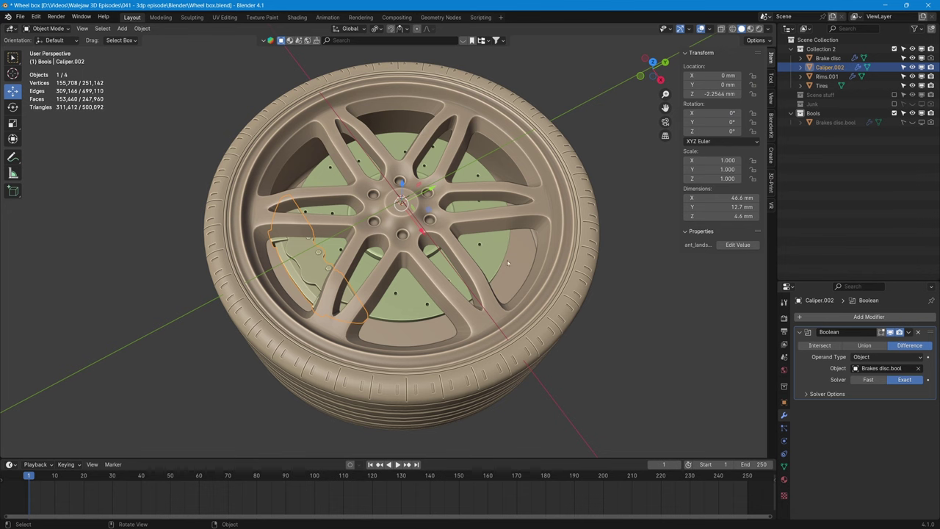
pyautogui.moveTo(497, 272); pyautogui.dragTo(431, 299, button='middle')
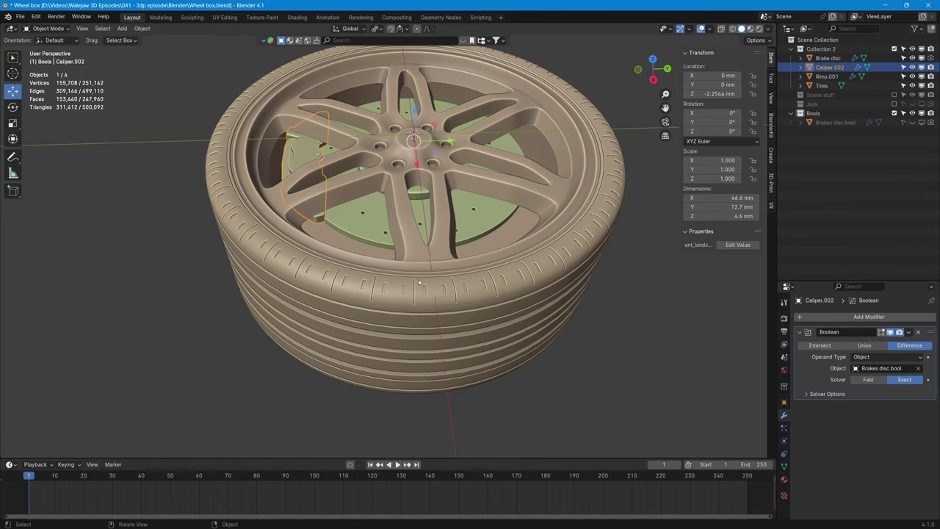
pyautogui.moveTo(419, 282); pyautogui.dragTo(406, 315, button='middle')
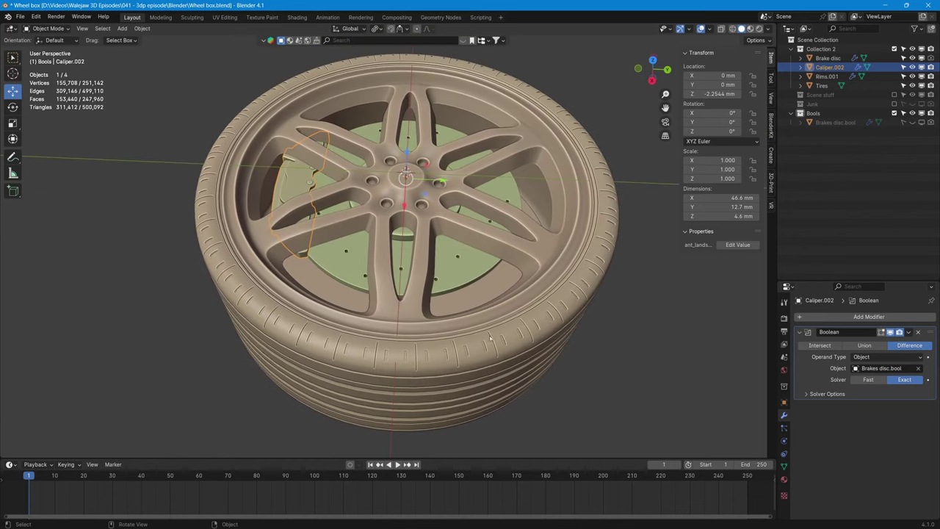
pyautogui.moveTo(524, 362); pyautogui.dragTo(534, 243, button='middle')
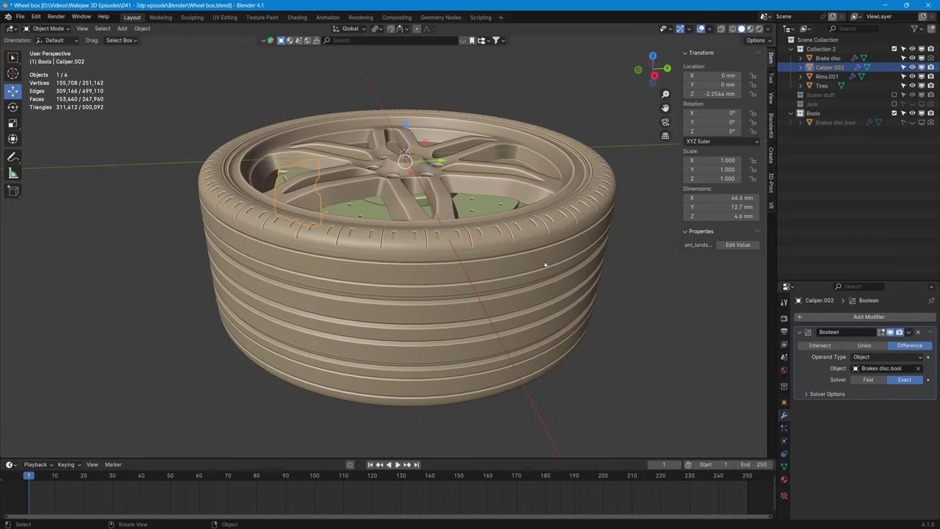
pyautogui.moveTo(565, 278); pyautogui.dragTo(536, 294, button='middle')
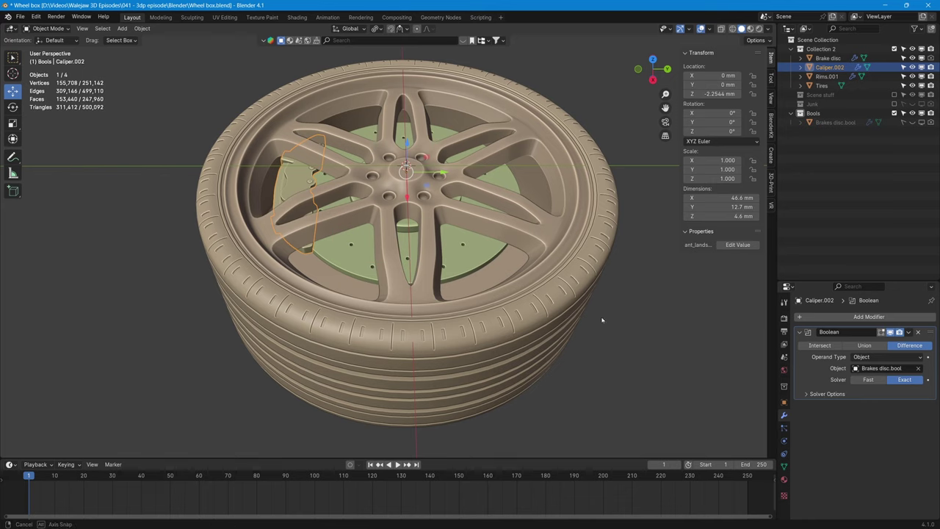
pyautogui.moveTo(603, 319); pyautogui.dragTo(408, 197, button='middle')
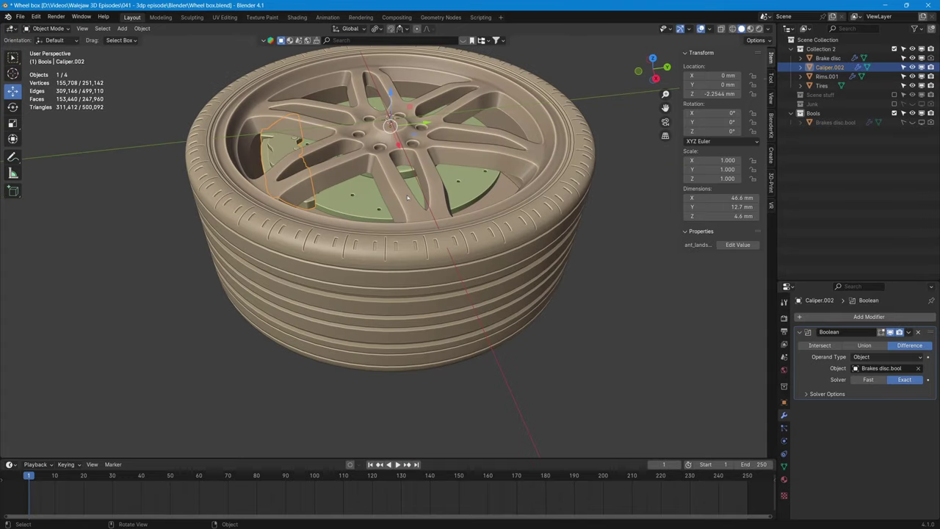
# - Isolate the rim in local view and enter Edit Mode on its mesh
pyautogui.click(408, 196)
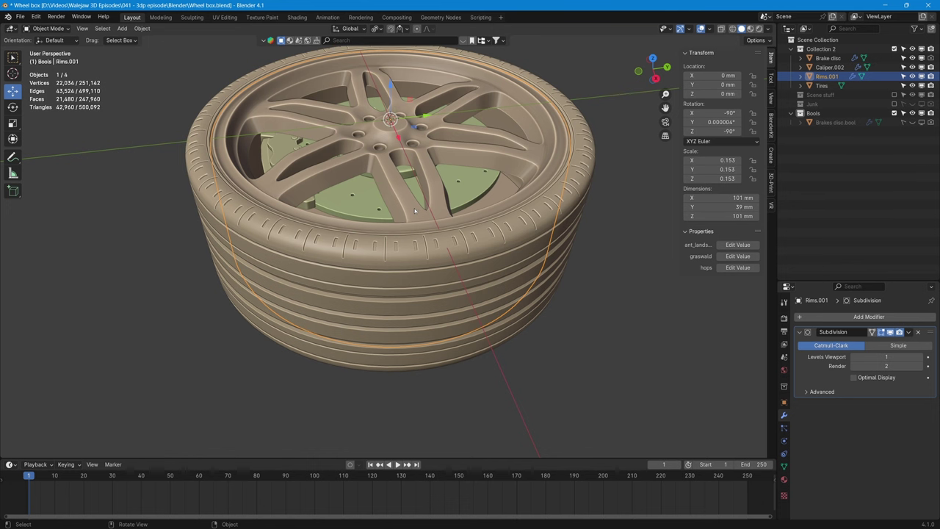
pyautogui.press('KP_Divide')
pyautogui.moveTo(448, 302)
pyautogui.mouseDown(button='middle')
pyautogui.moveTo(465, 284)
pyautogui.moveTo(516, 299)
pyautogui.moveTo(525, 332)
pyautogui.moveTo(485, 212)
pyautogui.moveTo(489, 164)
pyautogui.moveTo(471, 335)
pyautogui.moveTo(444, 306)
pyautogui.mouseUp(button='middle')
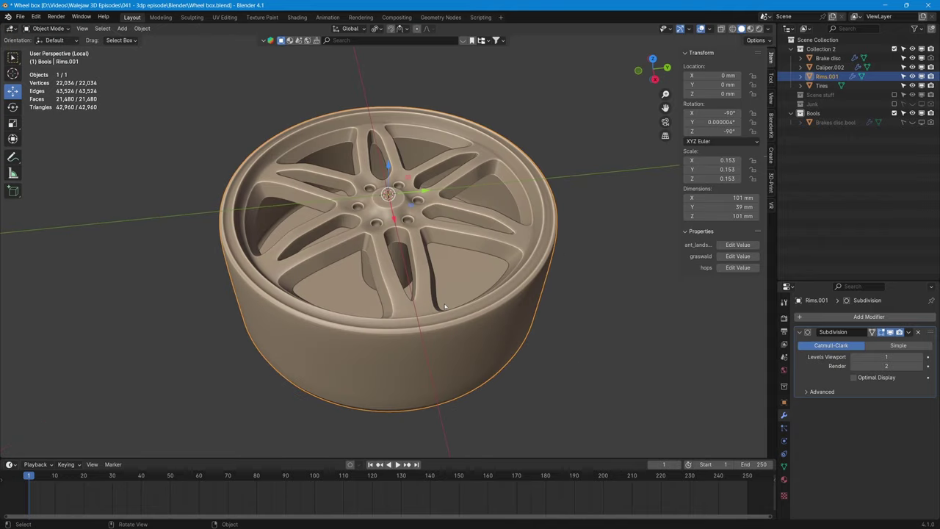
pyautogui.press('Tab')
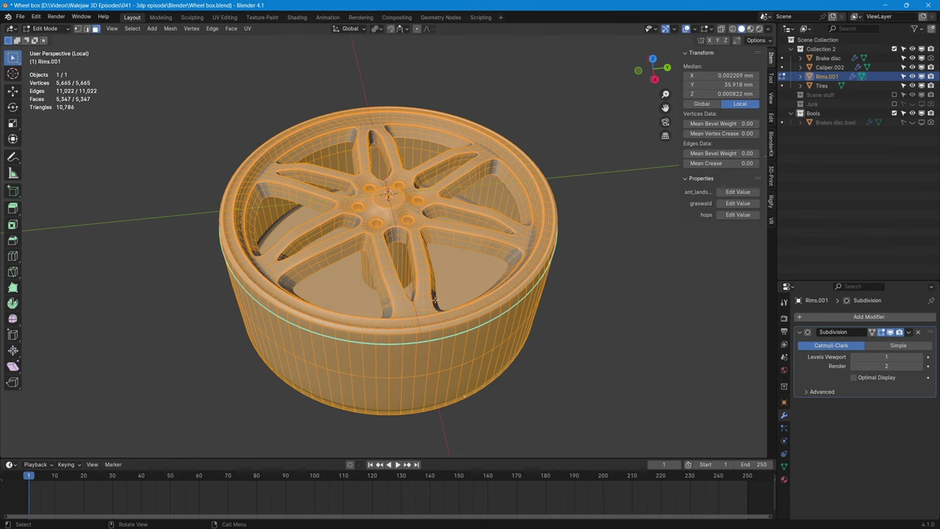
# - Select the rim barrel's bottom edge loop, grow the selection once, and delete those vertices to remove the barrel's sides
pyautogui.moveTo(433, 300); pyautogui.dragTo(421, 269, button='middle')
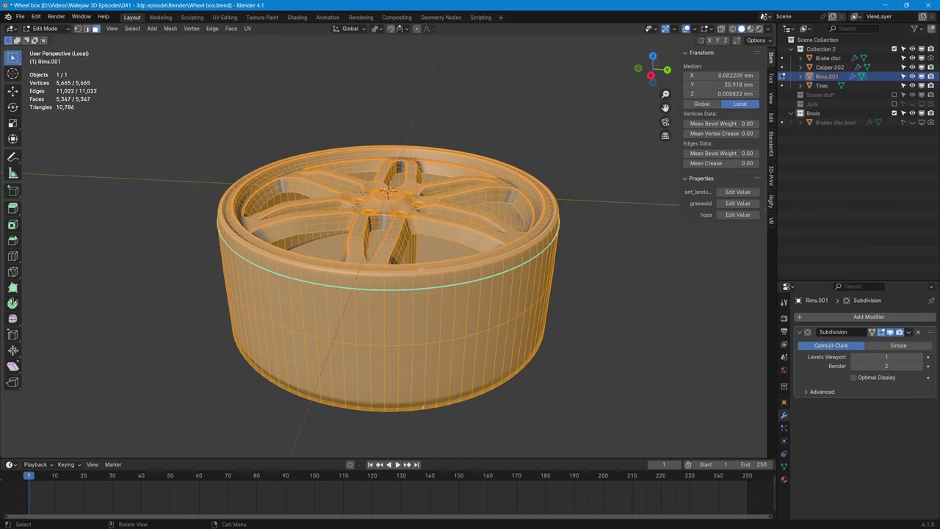
pyautogui.moveTo(382, 297); pyautogui.dragTo(503, 295, button='middle')
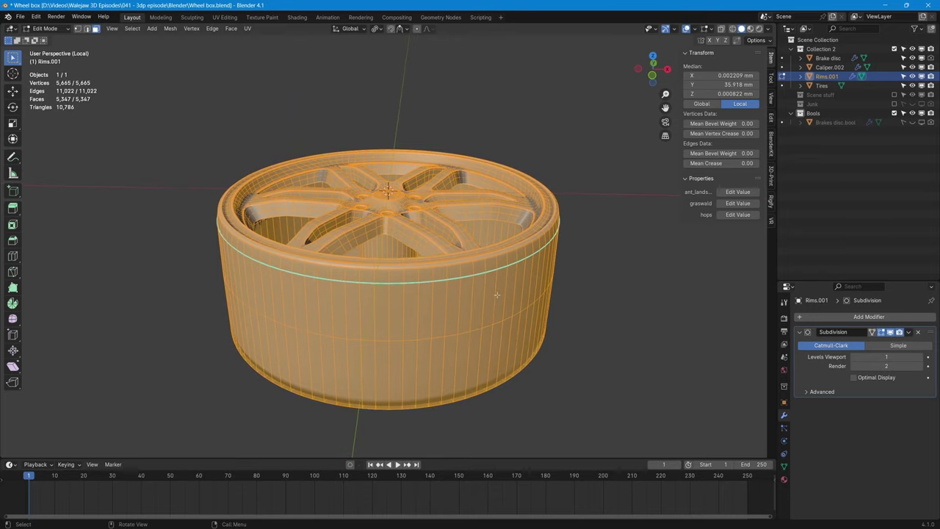
pyautogui.scroll(5, 490, 294)
pyautogui.moveTo(371, 205); pyautogui.dragTo(444, 247, button='middle')
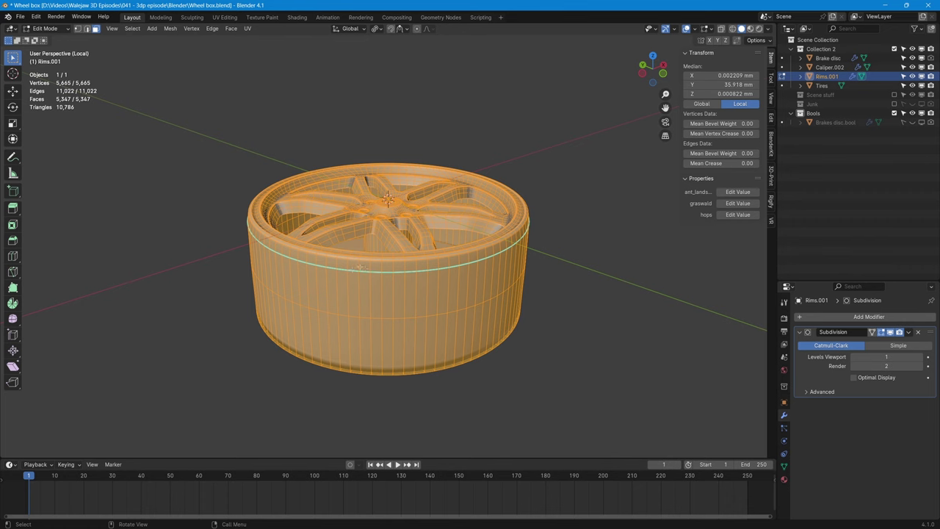
pyautogui.moveTo(360, 267); pyautogui.dragTo(290, 272, button='middle')
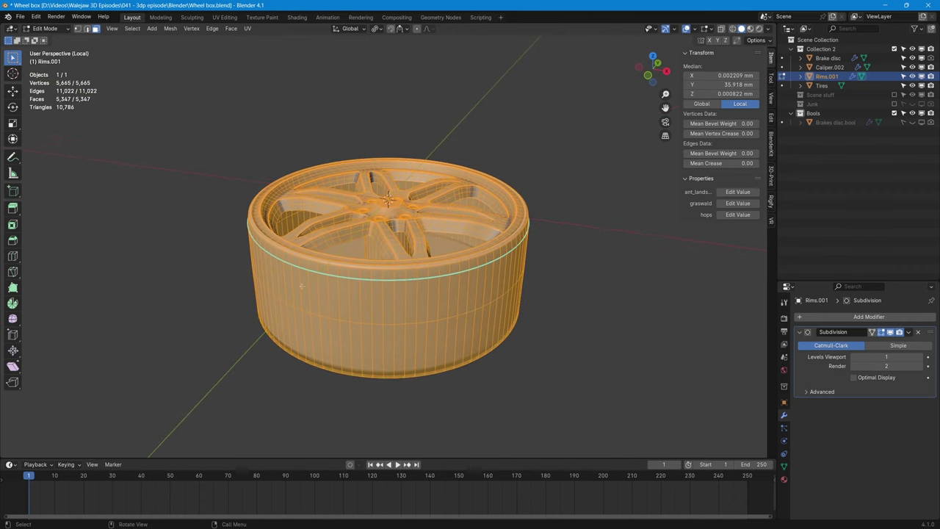
pyautogui.keyDown('alt'); pyautogui.click(347, 373); pyautogui.keyUp('alt')
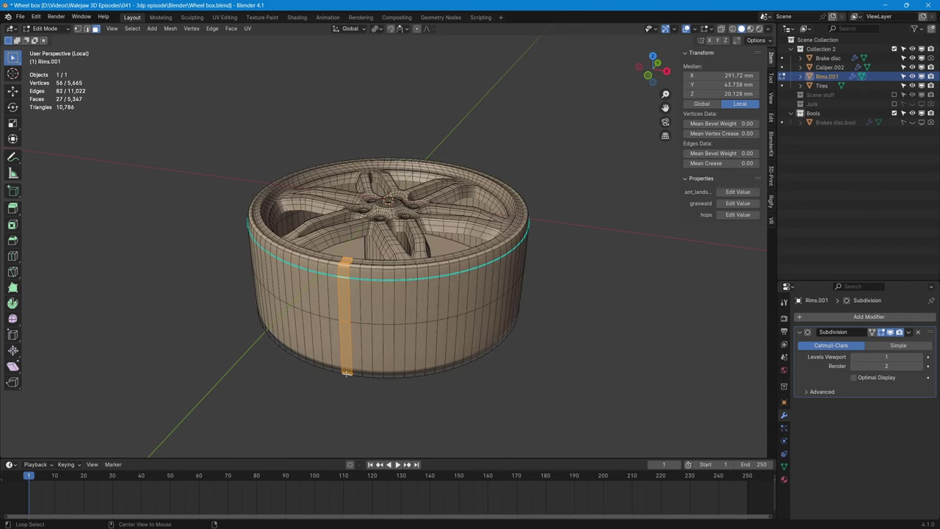
pyautogui.press('2')
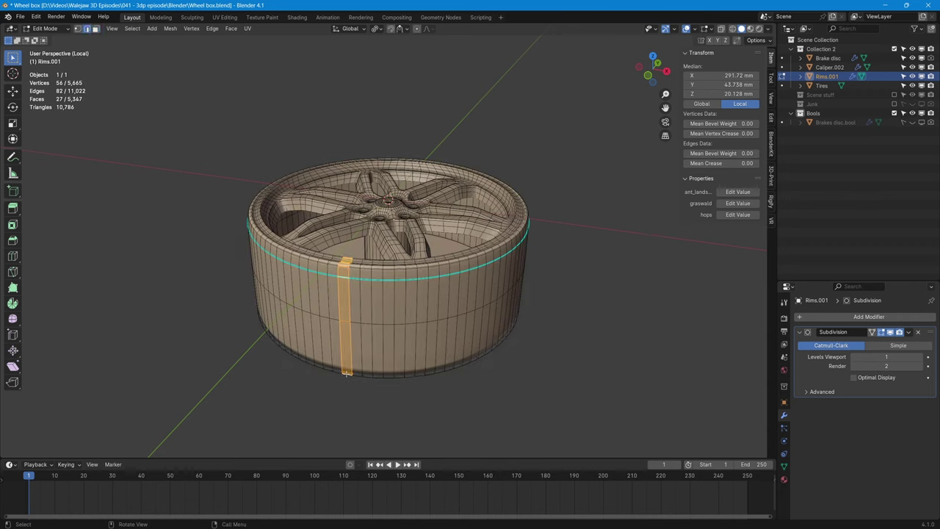
pyautogui.keyDown('alt'); pyautogui.click(347, 373); pyautogui.keyUp('alt')
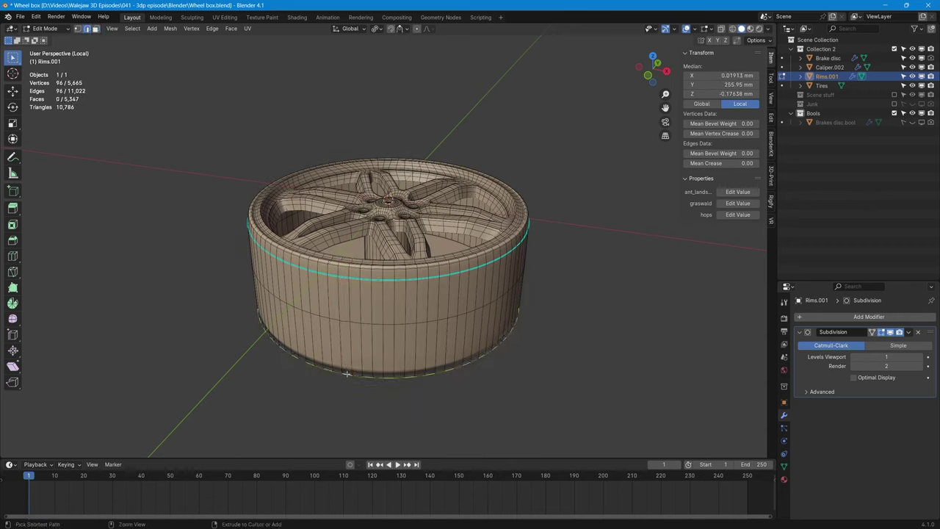
pyautogui.press('ctrl+KP_Add')
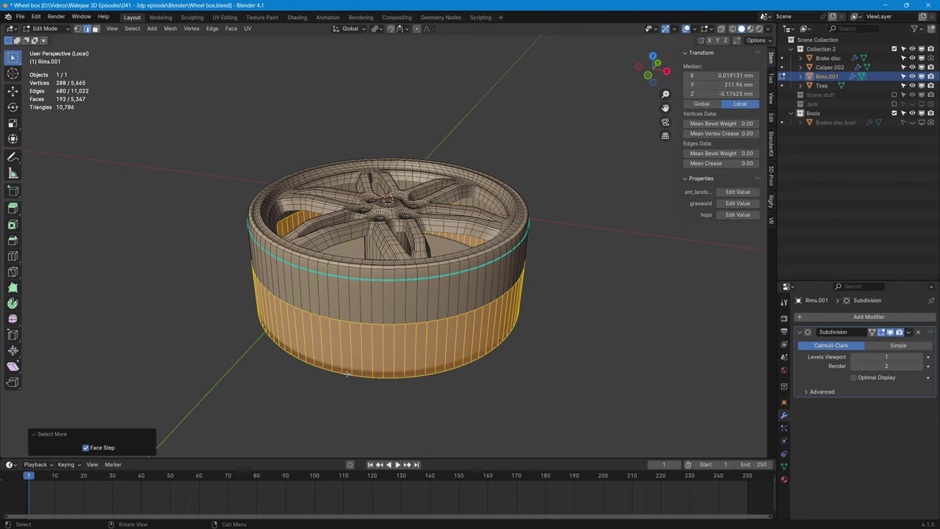
pyautogui.press('x')
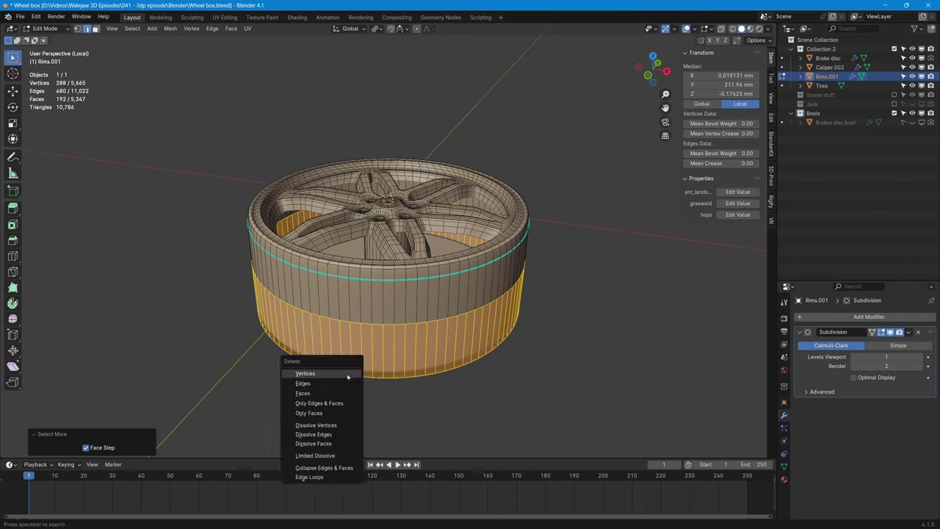
pyautogui.click(348, 374)
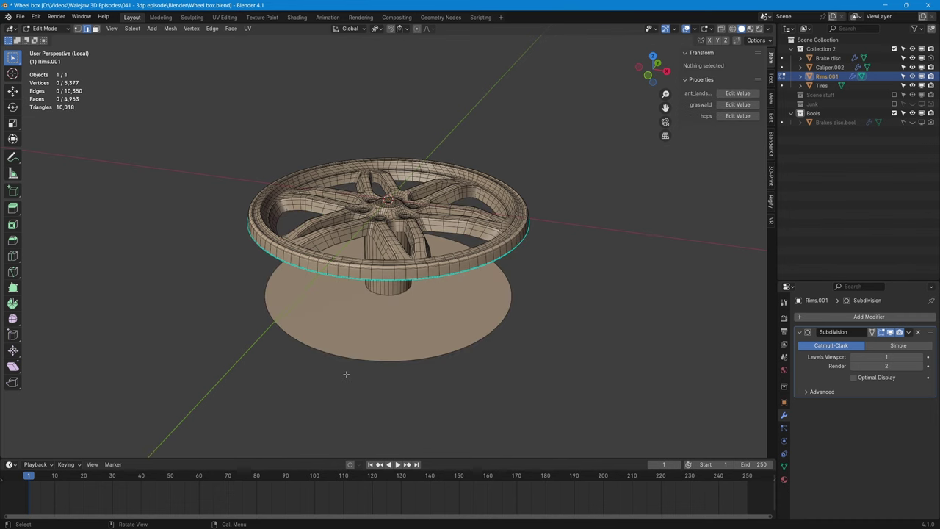
# - Select the linked geometry of the central hub cylinder beneath the spokes and delete its vertices
pyautogui.moveTo(346, 374); pyautogui.dragTo(370, 340, button='middle')
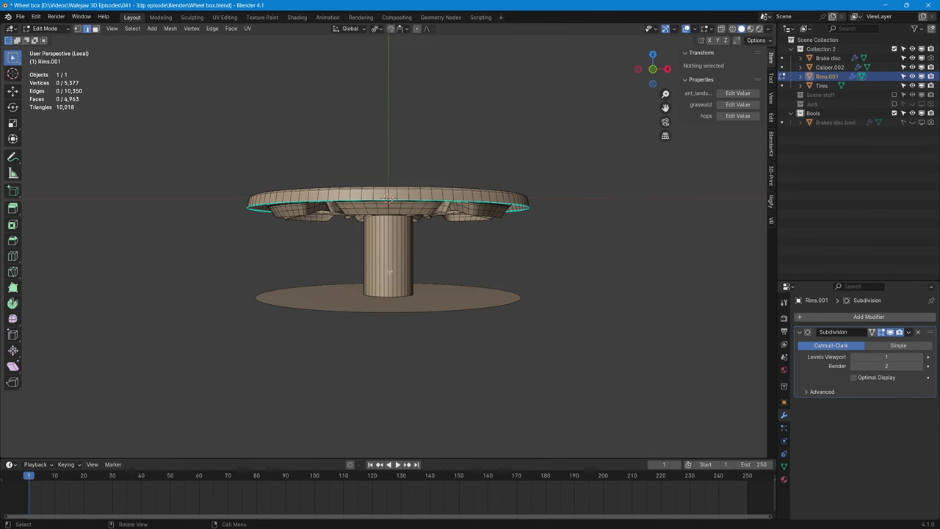
pyautogui.press('l')
pyautogui.moveTo(416, 271)
pyautogui.mouseDown(button='middle')
pyautogui.moveTo(414, 309)
pyautogui.moveTo(414, 269)
pyautogui.mouseUp(button='middle')
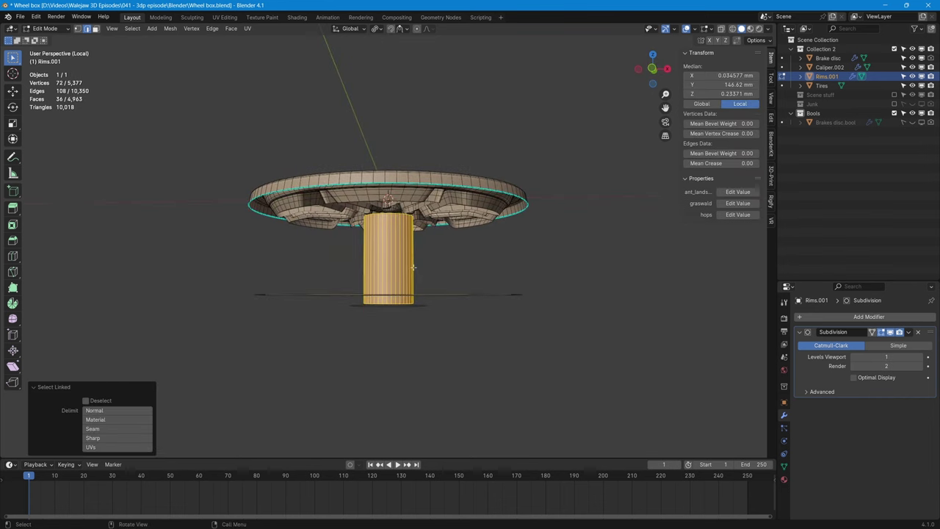
pyautogui.press('x')
pyautogui.click(414, 267)
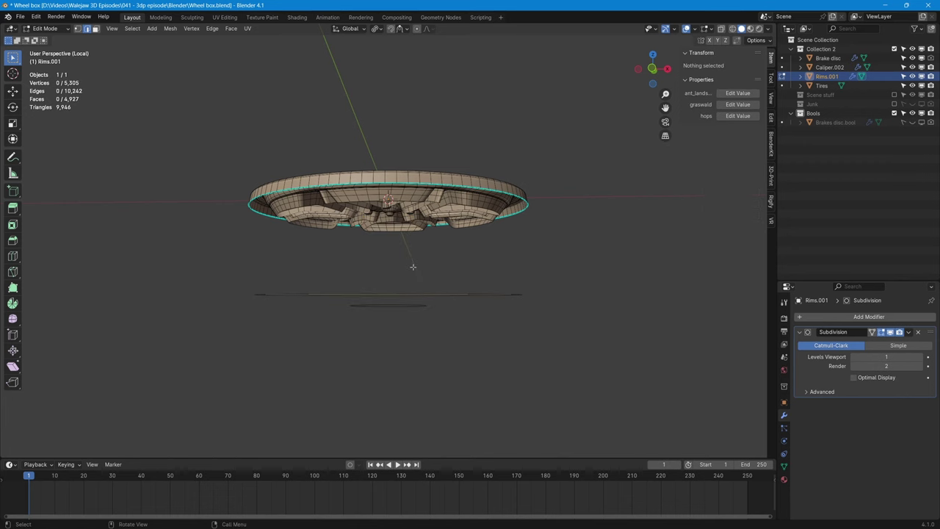
# - Select the large flat disc floating beneath the rim as linked geometry and delete its vertices
pyautogui.moveTo(413, 267); pyautogui.dragTo(405, 296, button='middle')
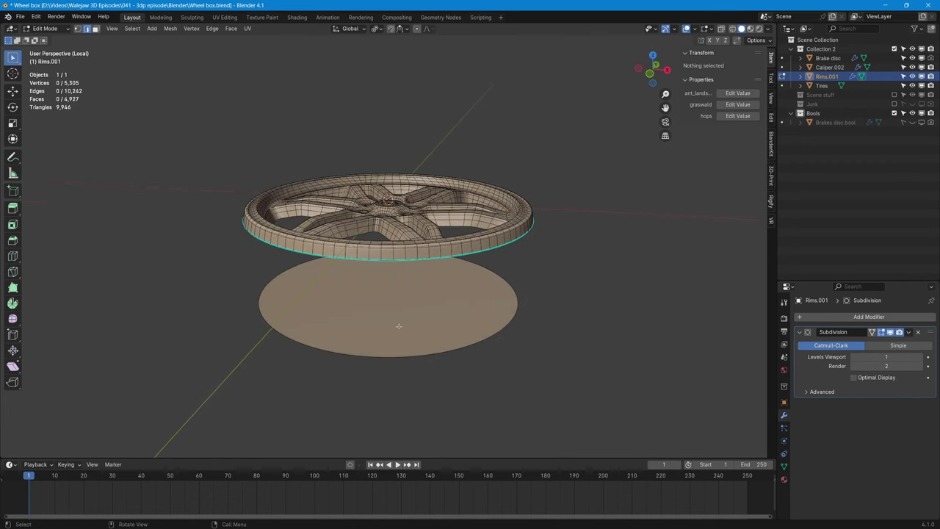
pyautogui.press('l')
pyautogui.press('x')
pyautogui.click(502, 324)
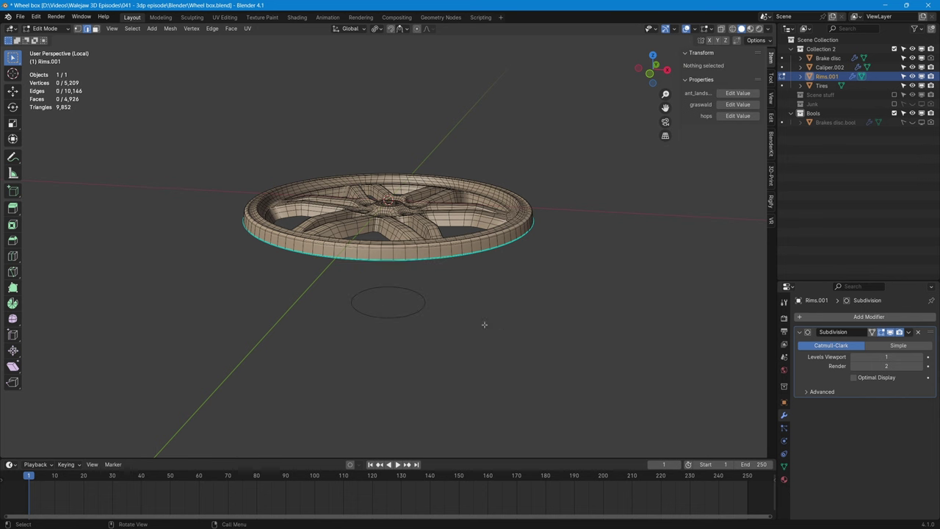
# - Select the leftover circular edge loop floating beneath the rim as linked geometry and delete its vertices
pyautogui.press('l')
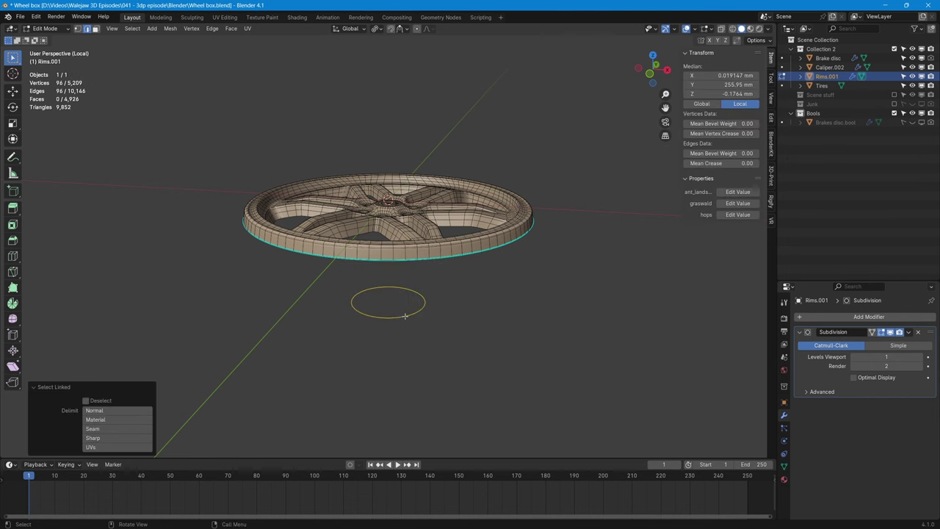
pyautogui.press('x')
pyautogui.click(404, 320)
# - Select the rim outer wall's bottom edge loop in front view and move it about 3.34 mm down along Z
pyautogui.moveTo(405, 316); pyautogui.dragTo(411, 283, button='middle')
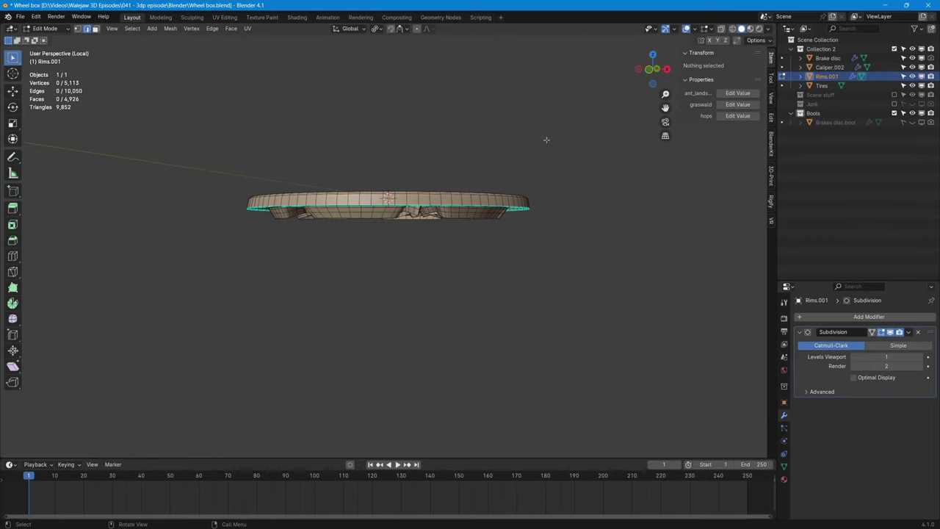
pyautogui.click(650, 72)
pyautogui.scroll(1, 401, 278)
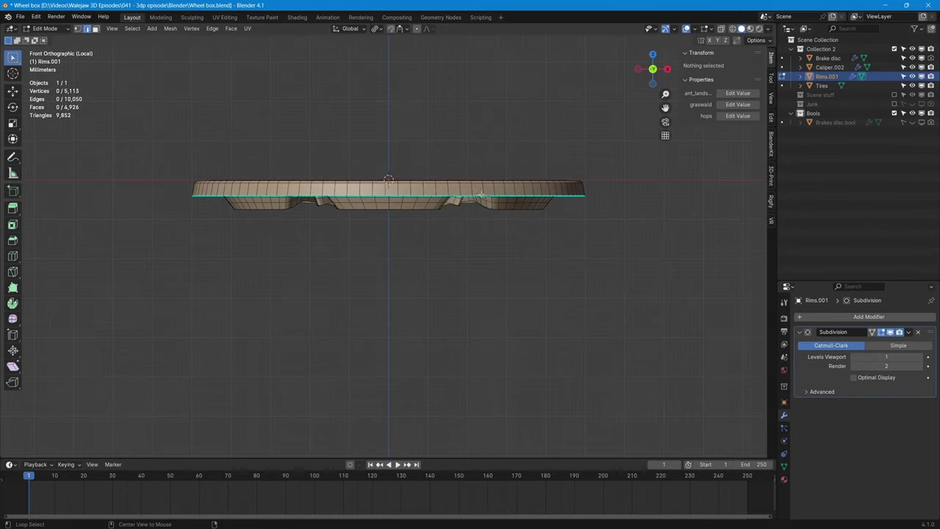
pyautogui.keyDown('alt'); pyautogui.click(490, 194); pyautogui.keyUp('alt')
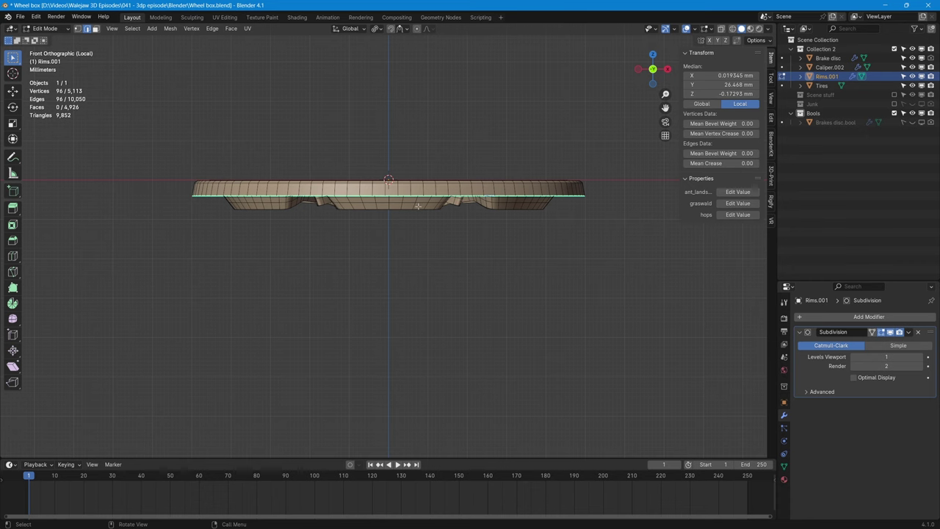
pyautogui.scroll(5, 454, 207)
pyautogui.keyDown('shift'); pyautogui.moveTo(459, 198); pyautogui.dragTo(464, 285, button='middle'); pyautogui.keyUp('shift')
pyautogui.click(476, 194)
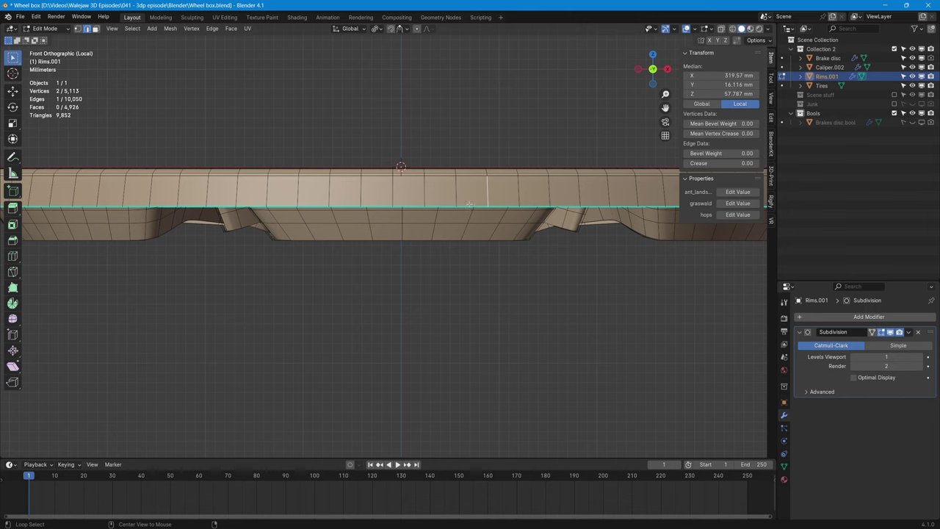
pyautogui.keyDown('alt'); pyautogui.click(464, 206); pyautogui.keyUp('alt')
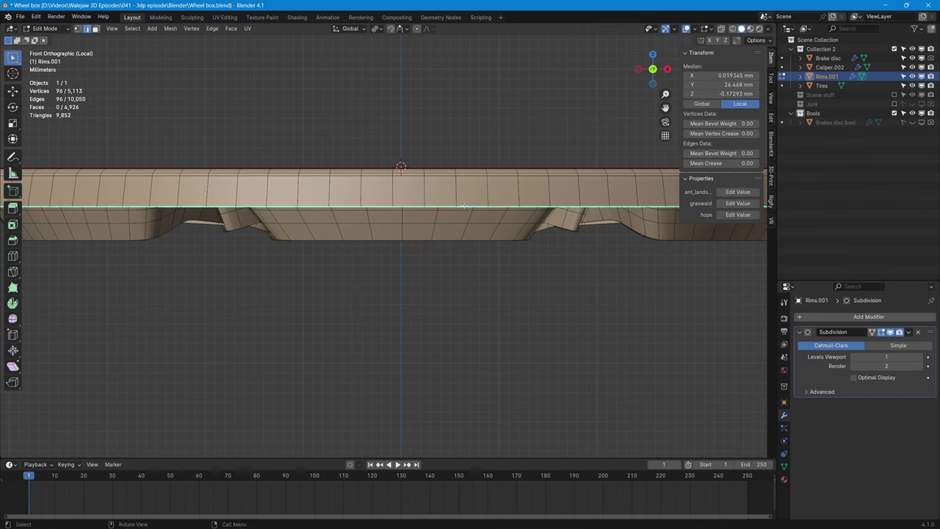
pyautogui.press('g')
pyautogui.press('z')
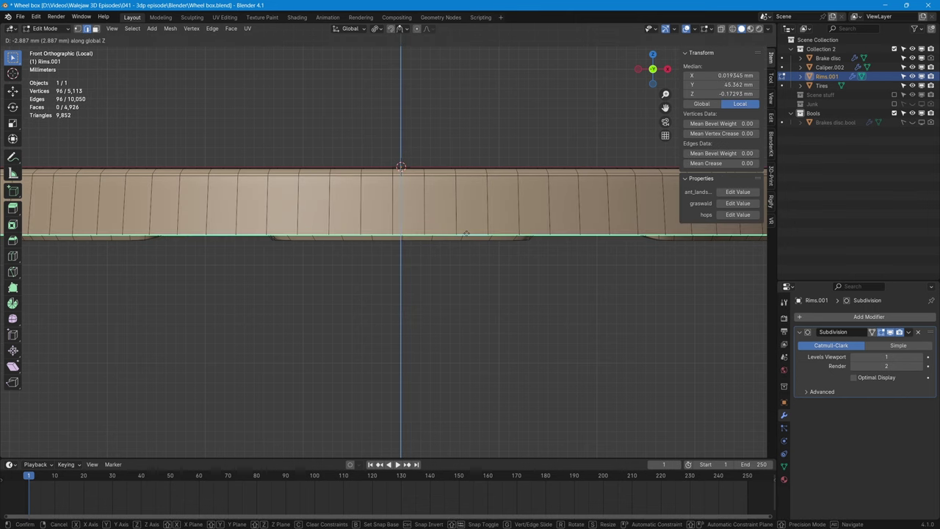
pyautogui.click(459, 239)
# - Lower the bottom edge loop another 0.11 mm along Z to line it up with the spokes' underside
pyautogui.scroll(6, 458, 239)
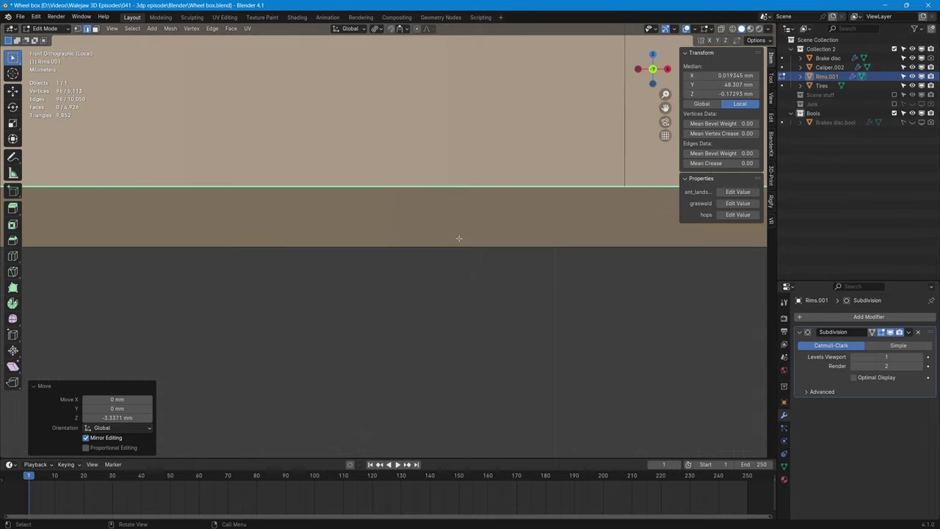
pyautogui.press('g')
pyautogui.press('z')
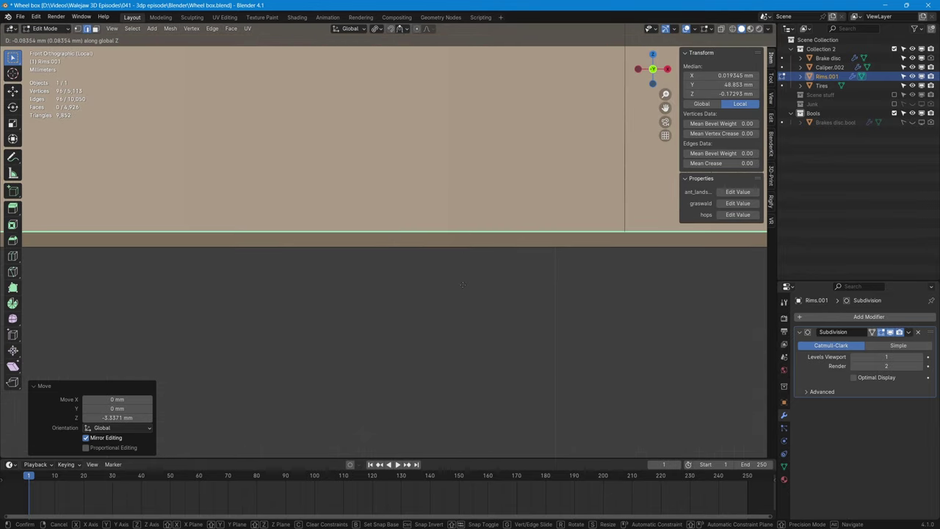
pyautogui.click(460, 298)
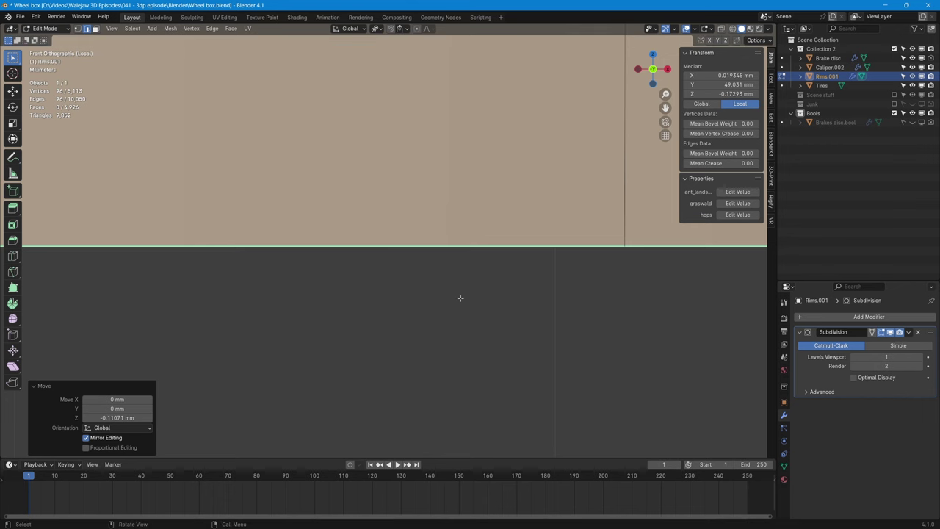
pyautogui.hotkey('alt', 'z')
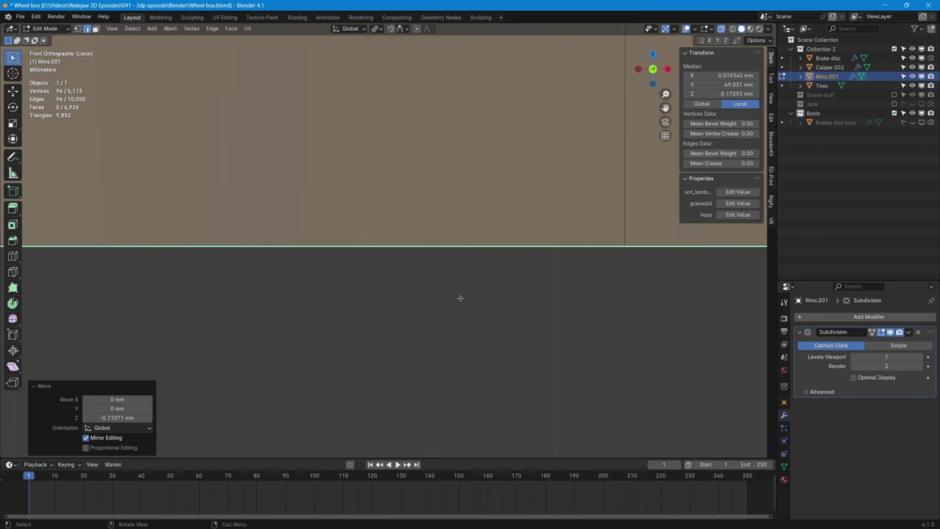
pyautogui.moveTo(460, 299); pyautogui.dragTo(530, 296, button='middle')
pyautogui.scroll(-2, 505, 330)
pyautogui.hotkey('alt', 'z')
pyautogui.scroll(-3, 503, 329)
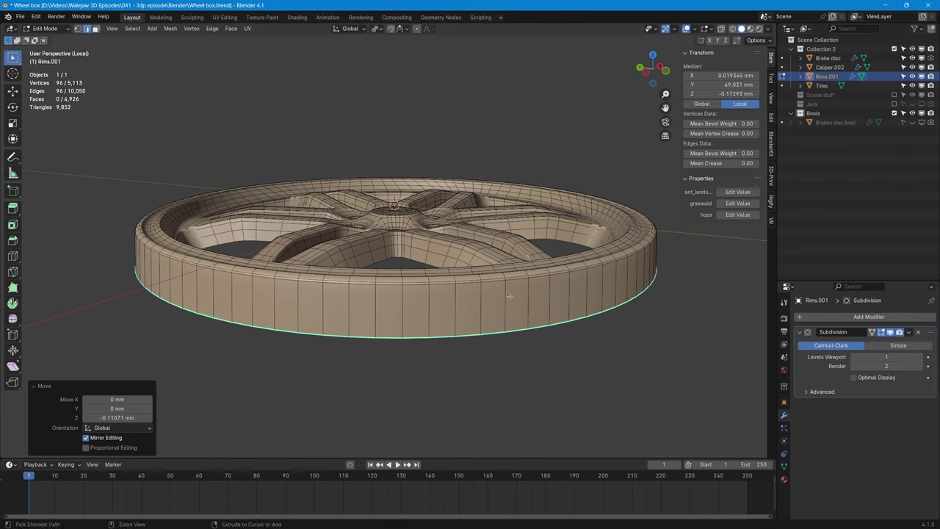
# - Add one loop cut around the rim's outer wall and slide it toward the upper edge with a factor of 0.470
pyautogui.hotkey('ctrl', 'r')
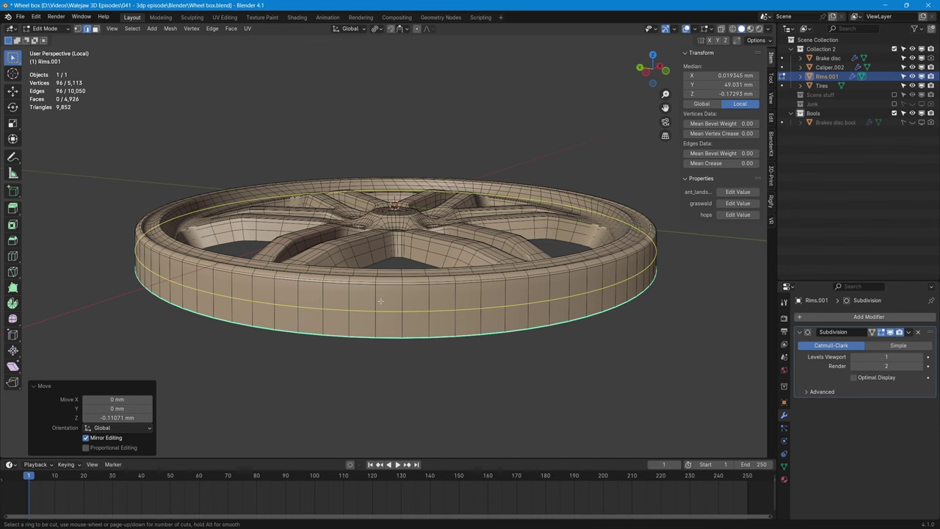
pyautogui.click(382, 300)
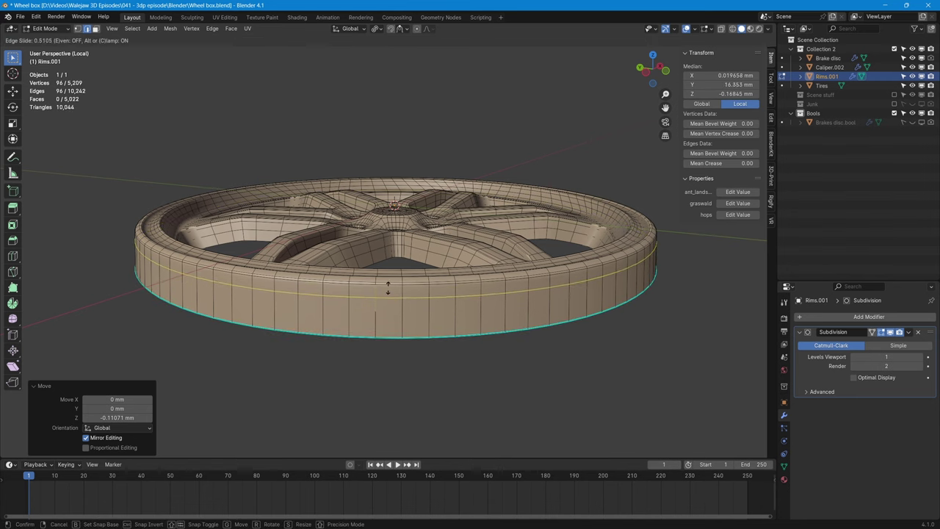
pyautogui.click(390, 289)
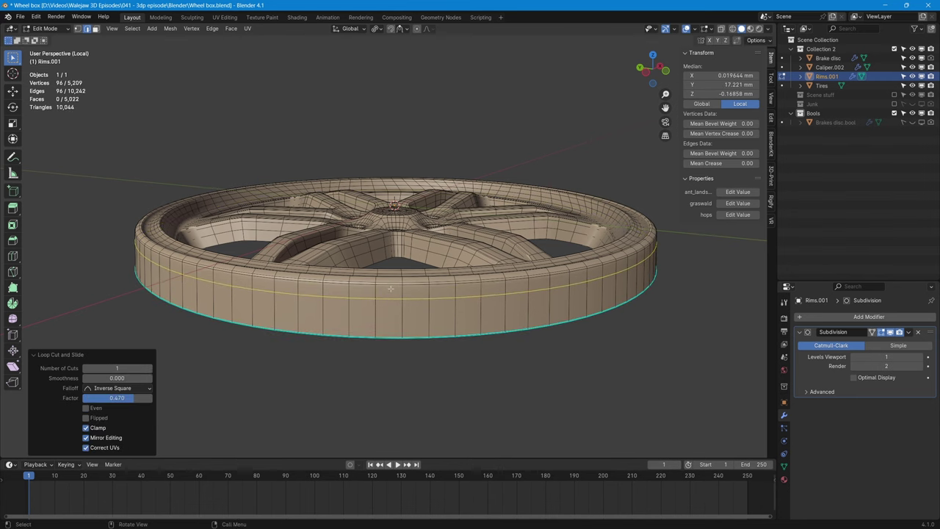
# - Select the outer wall's bottom edge loop and scale it to 0.950 so the wall tapers inward
pyautogui.moveTo(484, 299); pyautogui.dragTo(459, 301, button='middle')
pyautogui.keyDown('alt'); pyautogui.click(483, 305); pyautogui.keyUp('alt')
pyautogui.click(662, 70)
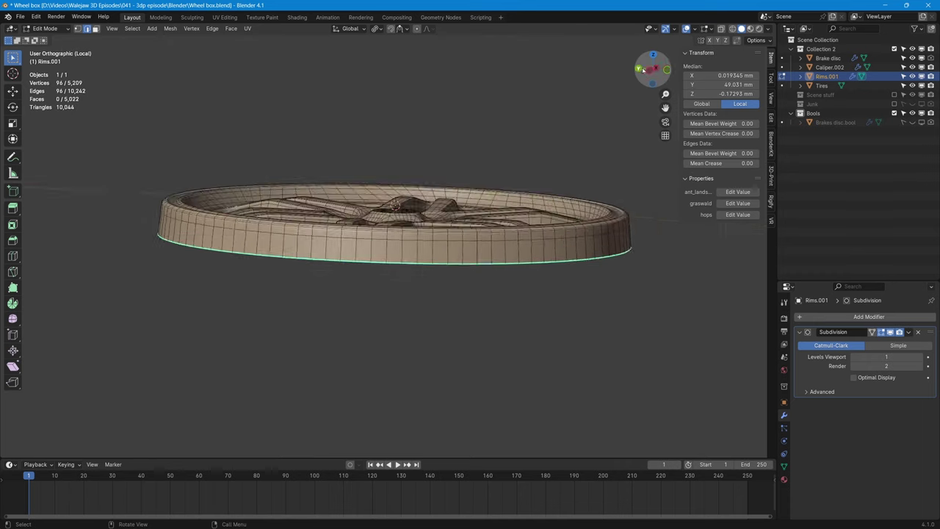
pyautogui.press('s')
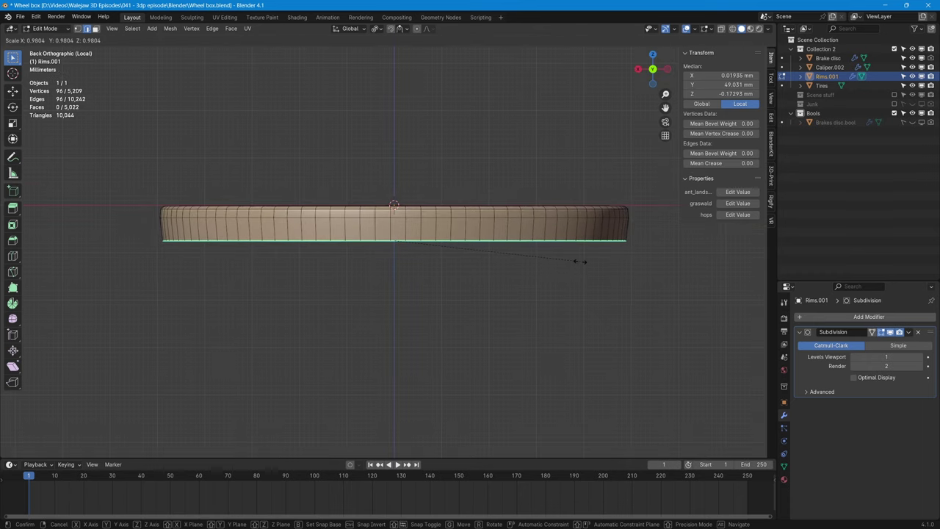
pyautogui.click(576, 260)
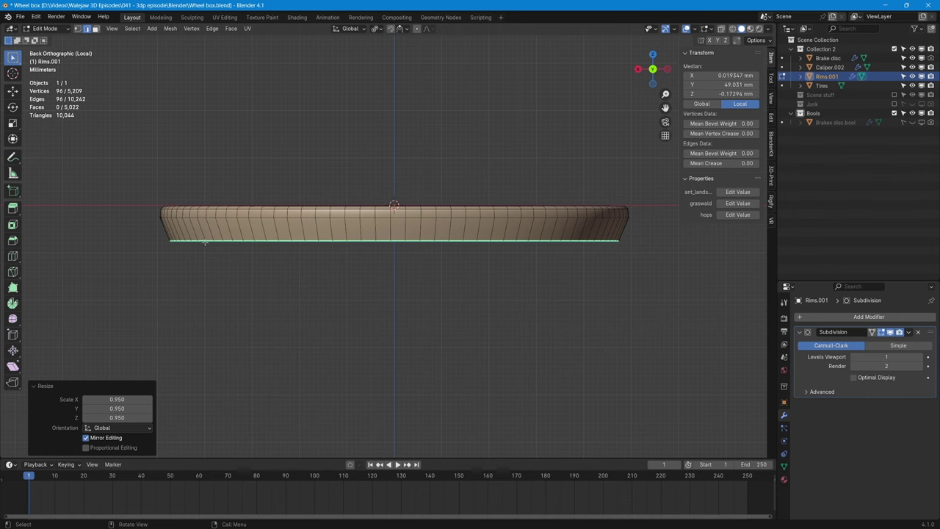
# - Turn on the face orientation overlay and view the rim's underside with it
pyautogui.moveTo(234, 238); pyautogui.dragTo(318, 248, button='middle')
pyautogui.click(654, 70)
pyautogui.moveTo(484, 264); pyautogui.dragTo(492, 208, button='middle')
pyautogui.click(696, 30)
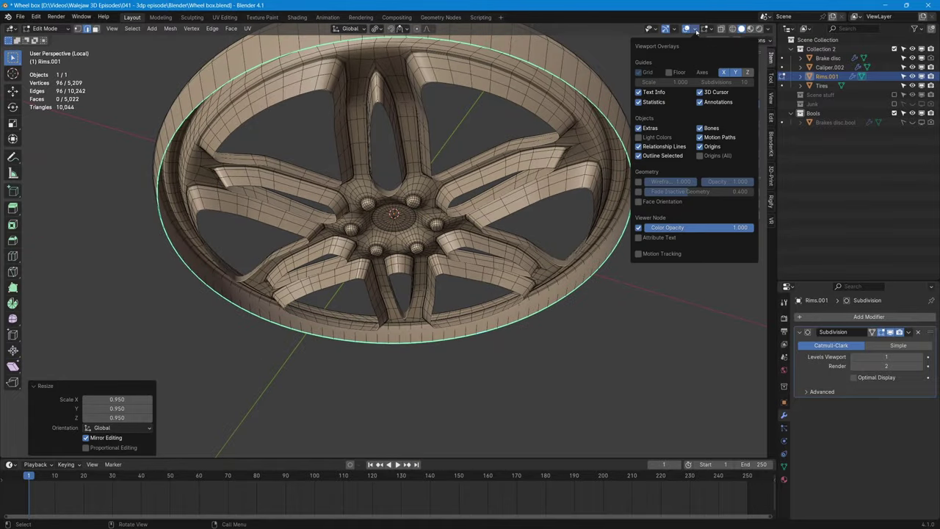
pyautogui.click(639, 201)
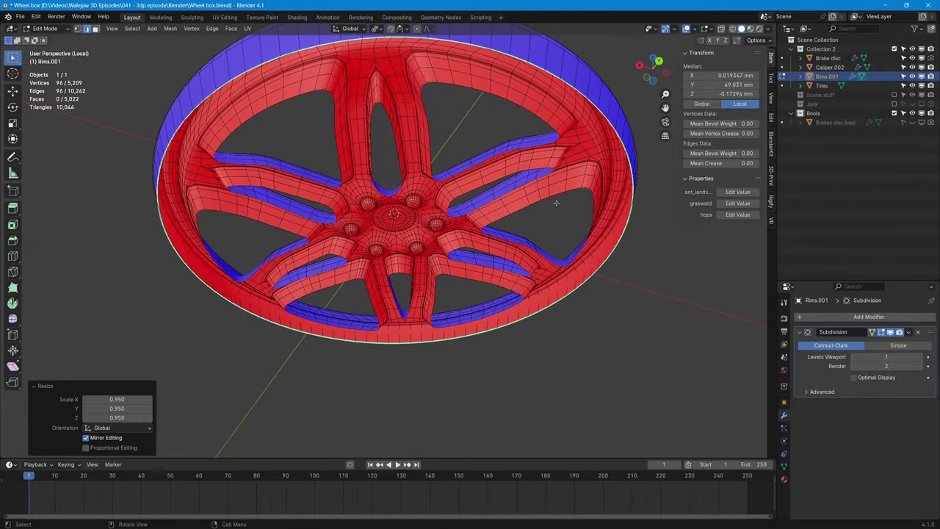
pyautogui.moveTo(556, 203); pyautogui.dragTo(494, 140, button='middle')
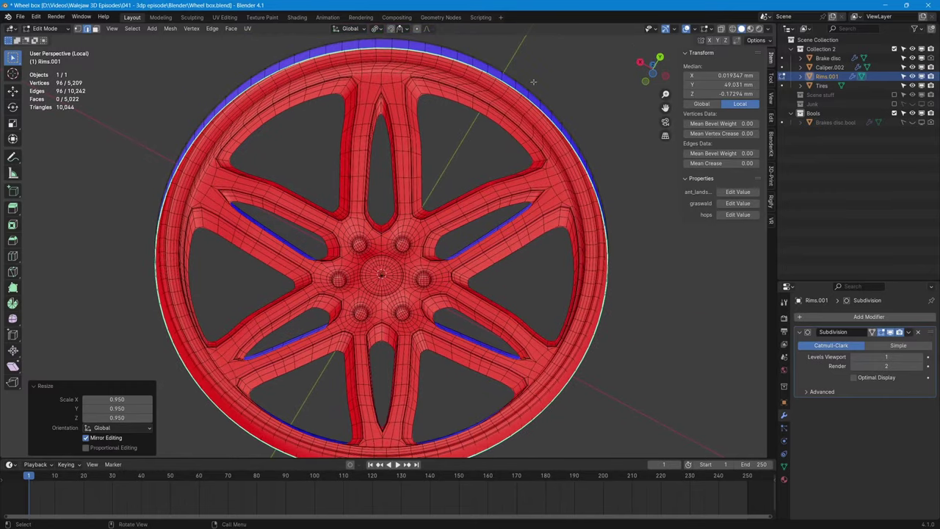
pyautogui.moveTo(434, 300); pyautogui.dragTo(480, 319, button='middle')
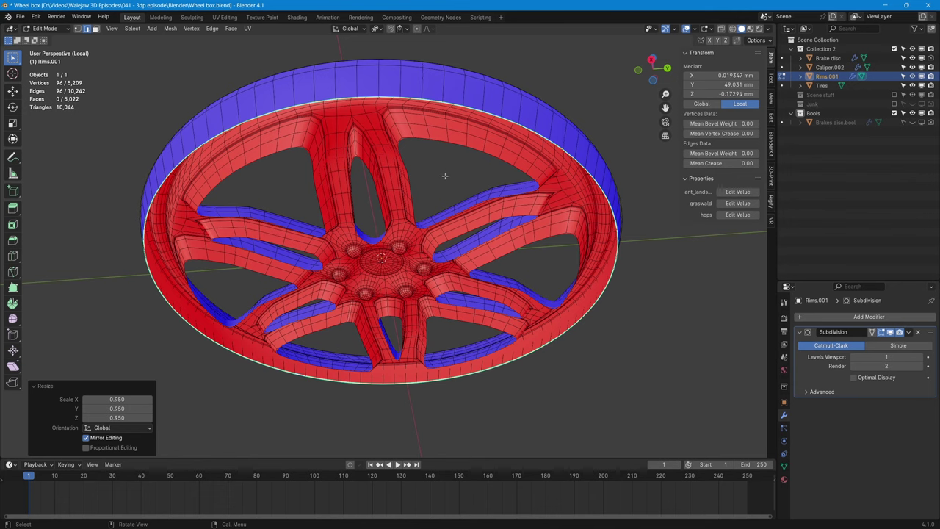
# - Try to create a face between an edge of the outer bottom loop and the facing edge of a large spoke opening
pyautogui.click(418, 142)
pyautogui.moveTo(418, 142); pyautogui.dragTo(504, 129, button='middle')
pyautogui.click(651, 60)
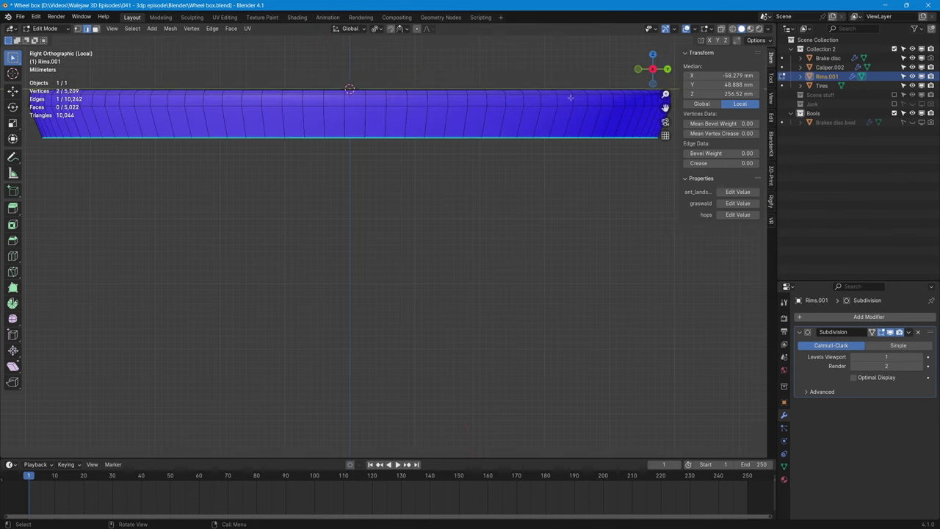
pyautogui.click(354, 139)
pyautogui.moveTo(355, 138); pyautogui.dragTo(384, 84, button='middle')
pyautogui.click(388, 82)
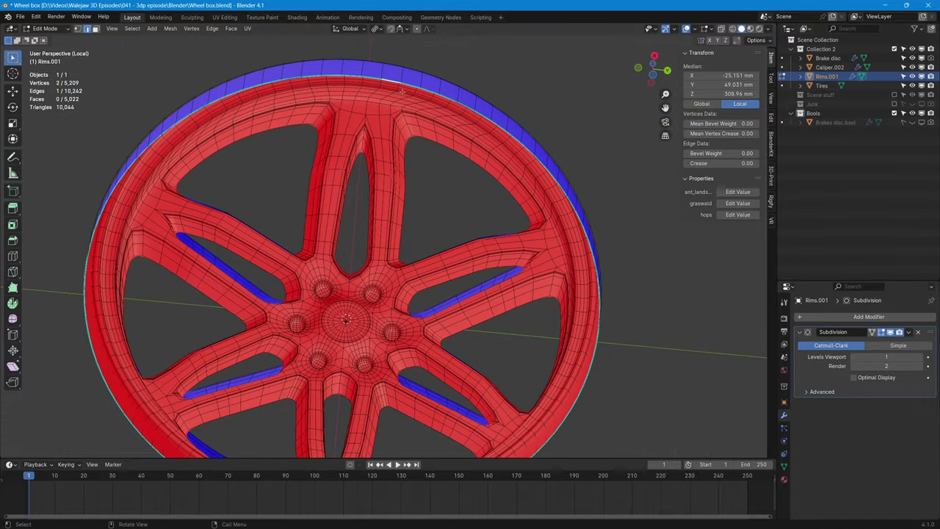
pyautogui.keyDown('shift'); pyautogui.click(408, 136); pyautogui.keyUp('shift')
pyautogui.press('f')
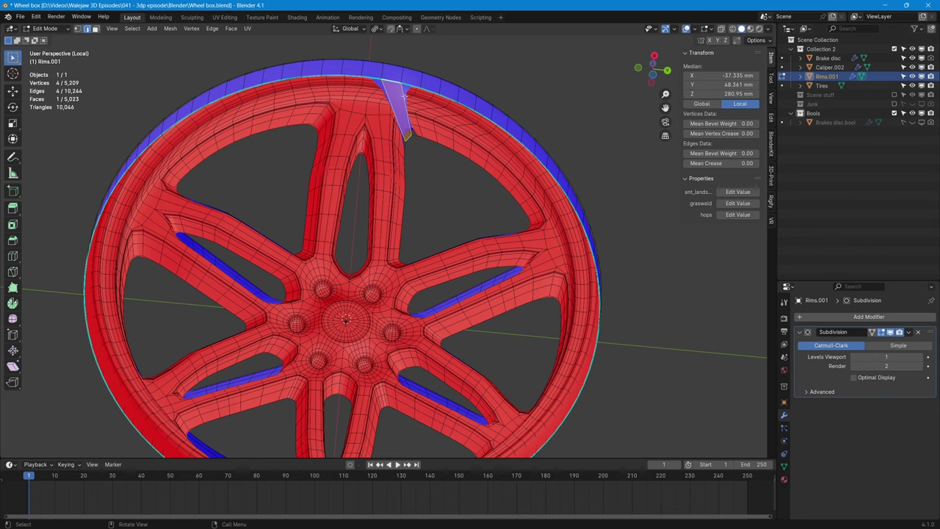
# - Try to continue the strip of faces from the first face's open edge along the outer side of the large spoke opening
pyautogui.click(404, 94)
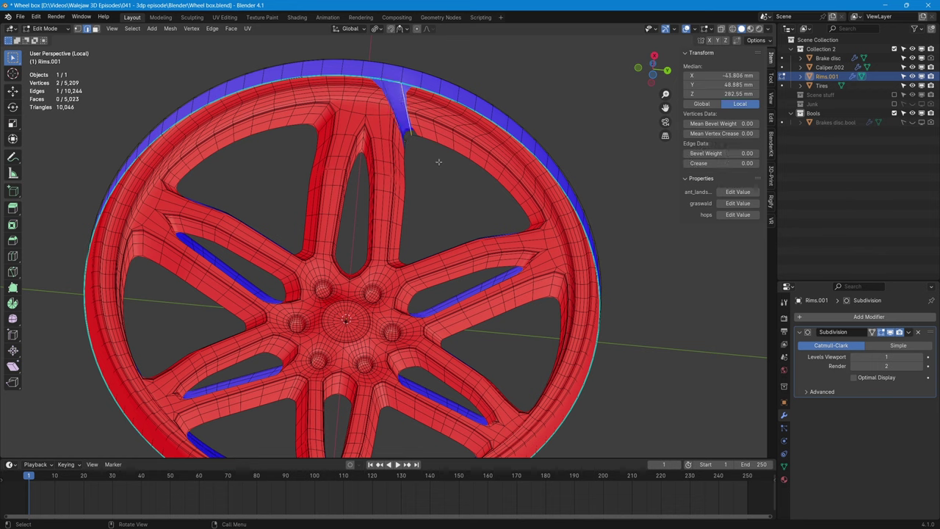
pyautogui.press('f')
pyautogui.press('f')
pyautogui.press('f')
pyautogui.press('f')
pyautogui.press('f')
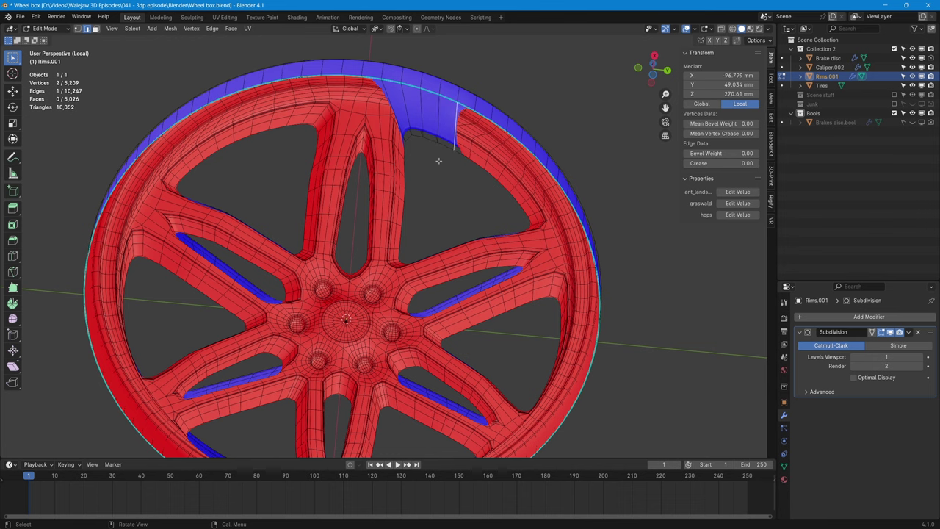
pyautogui.press('f')
pyautogui.press('f')
pyautogui.press('f')
pyautogui.press('f')
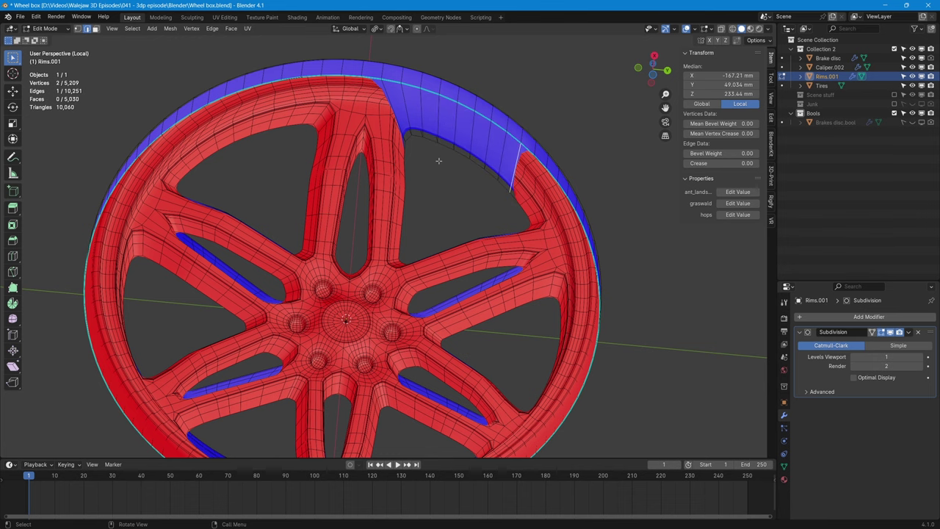
pyautogui.press('f')
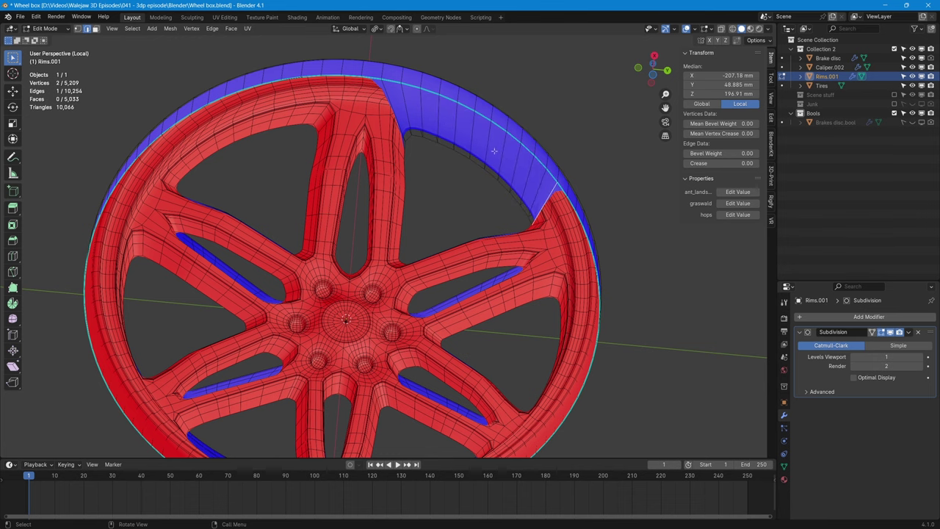
# - Undo the edge loop bridge and fill the back of the spoke arm between the large opening and the narrow slot with faces
pyautogui.moveTo(438, 158); pyautogui.dragTo(419, 168, button='middle')
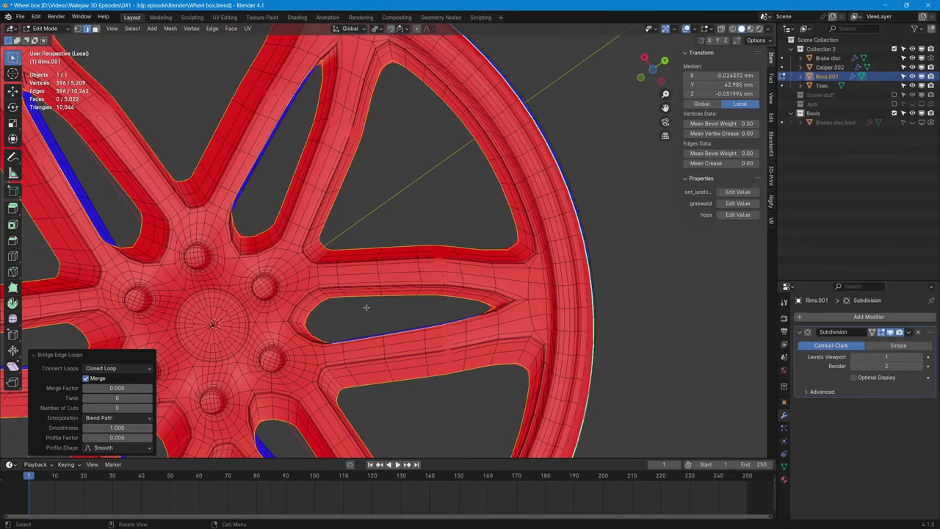
pyautogui.hotkey('ctrl', 'z')
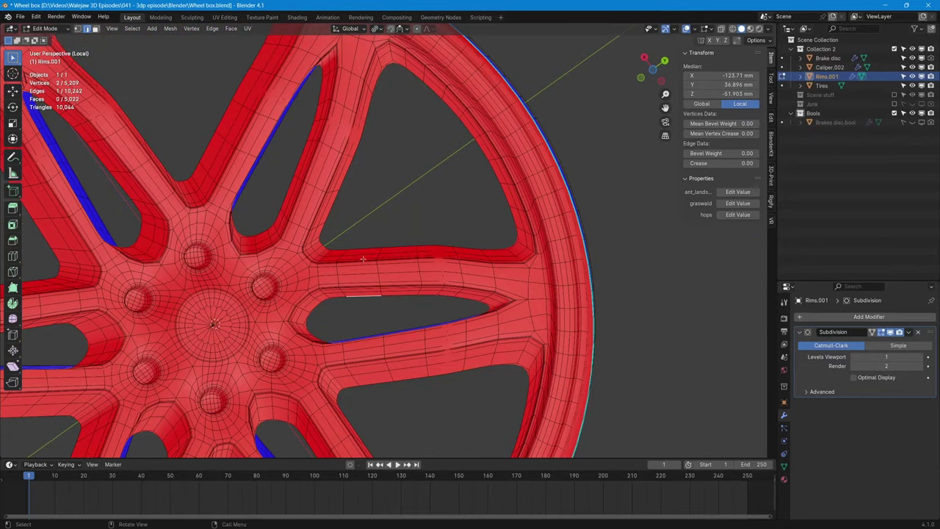
pyautogui.press('f')
pyautogui.press('f')
pyautogui.press('f')
pyautogui.press('f')
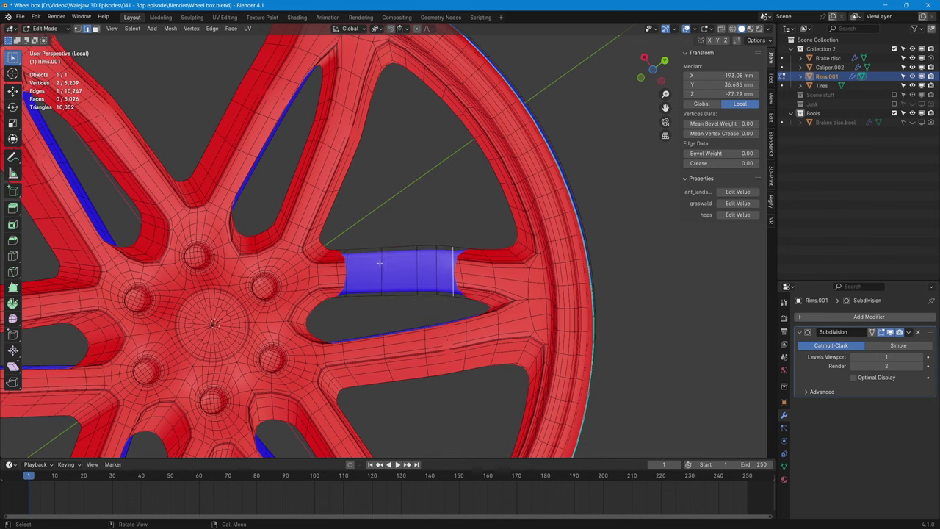
pyautogui.press('f')
pyautogui.press('f')
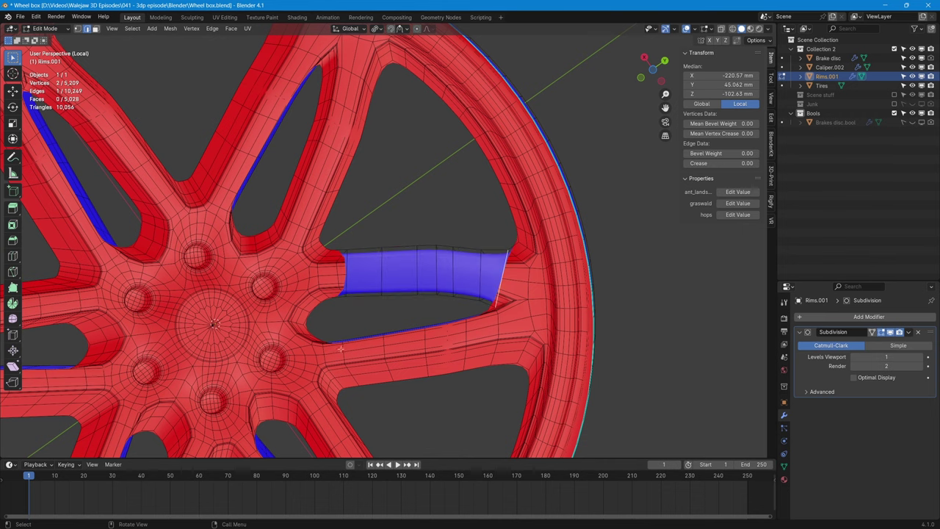
# - Fill the back of the adjacent spoke arm, on the other side of the narrow slot, with a strip of faces
pyautogui.moveTo(340, 348); pyautogui.dragTo(353, 308, button='middle')
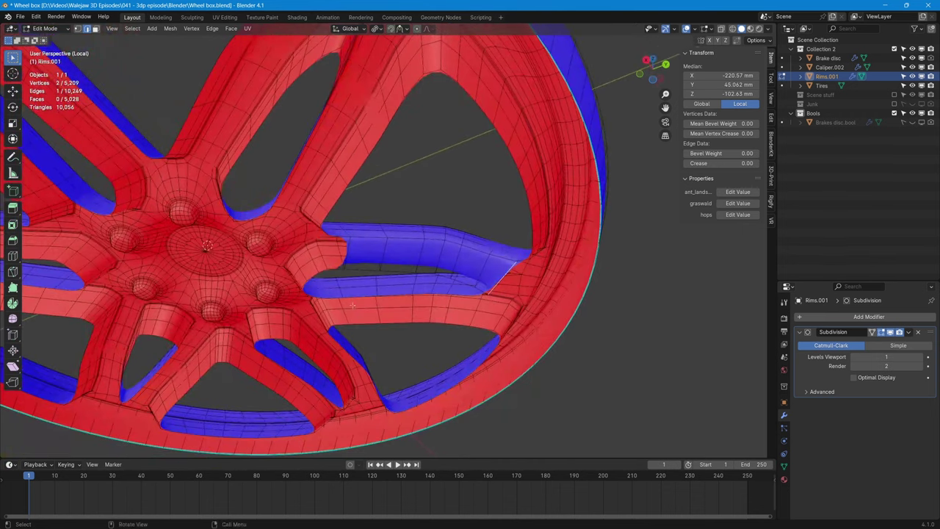
pyautogui.press('f')
pyautogui.press('f')
pyautogui.press('f')
pyautogui.press('f')
pyautogui.press('f')
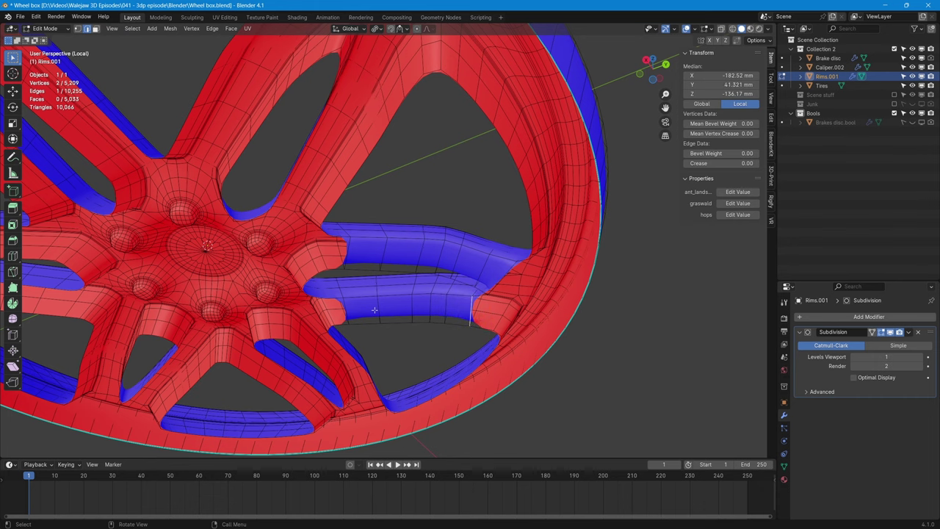
pyautogui.press('f')
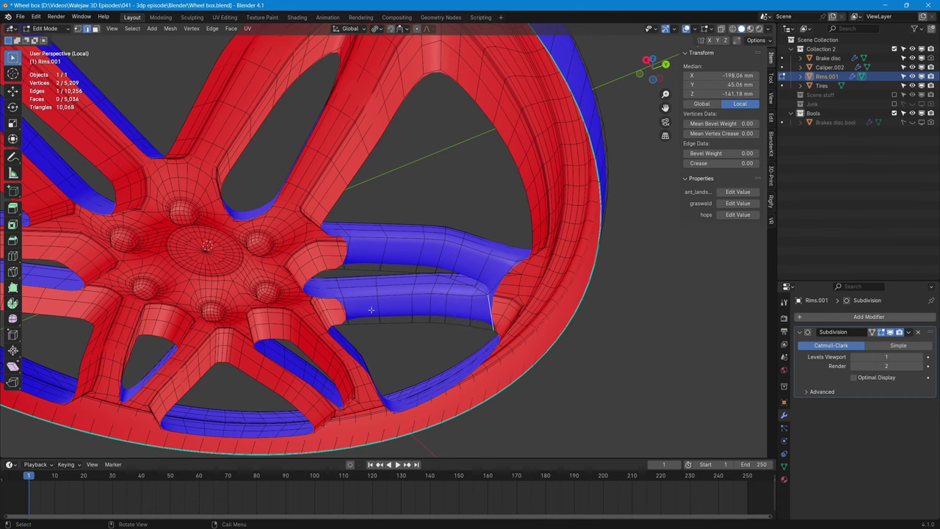
# - Select the open boundary loop around the hub's back and fill it with a single face
pyautogui.moveTo(366, 300); pyautogui.dragTo(400, 348, button='middle')
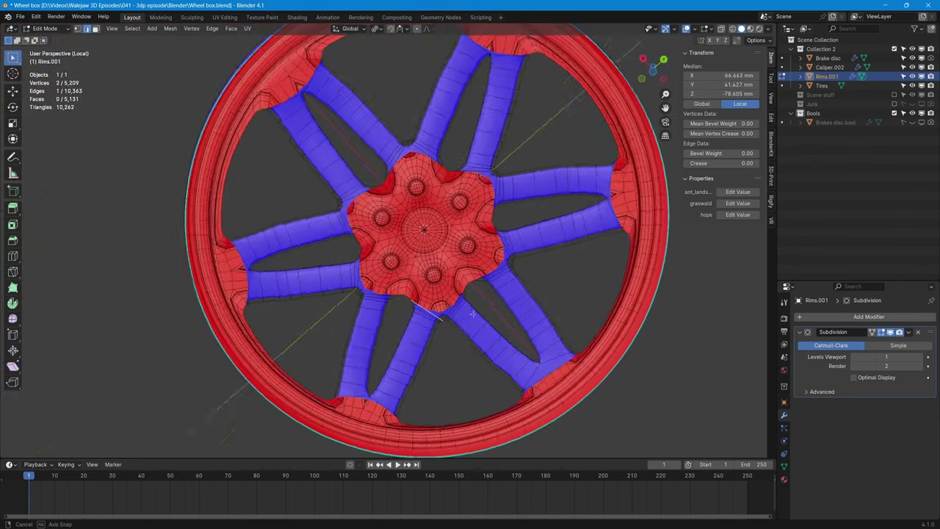
pyautogui.moveTo(472, 313); pyautogui.dragTo(440, 353, button='middle')
pyautogui.scroll(4, 452, 309)
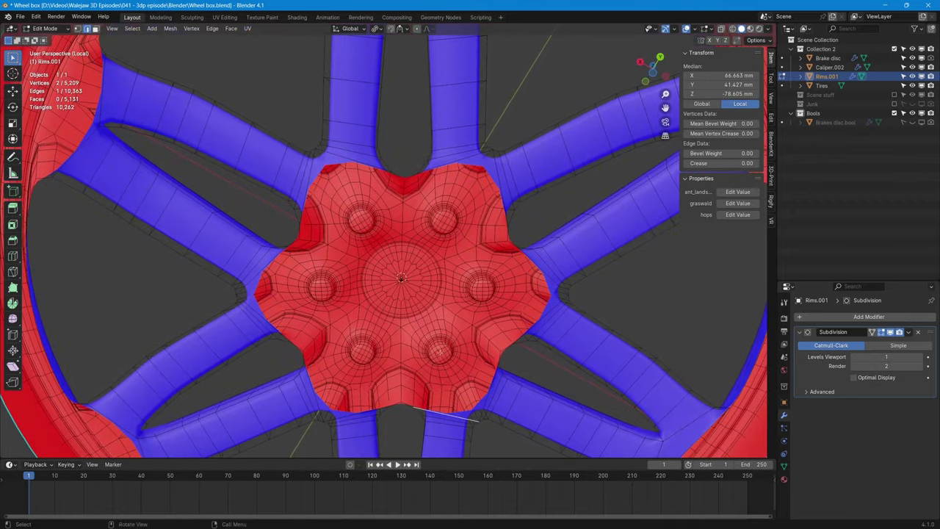
pyautogui.keyDown('alt'); pyautogui.click(492, 169); pyautogui.keyUp('alt')
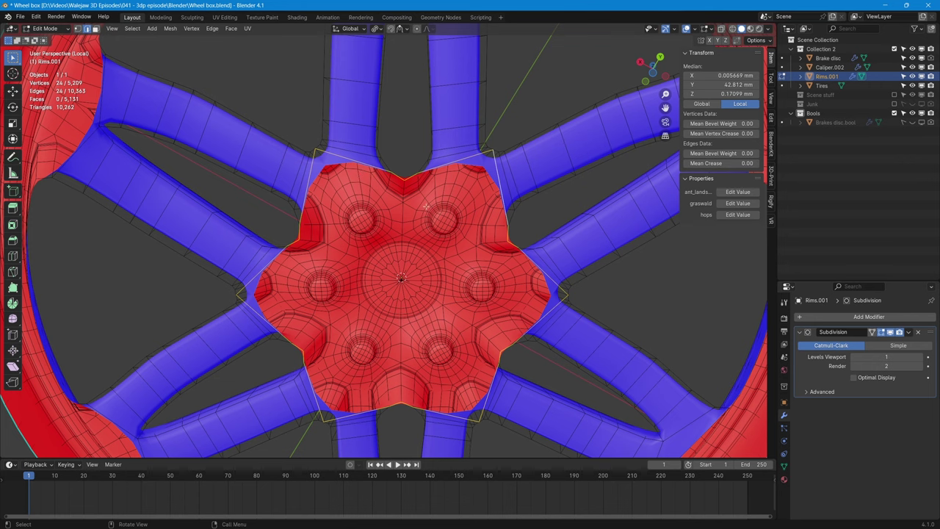
pyautogui.press('f')
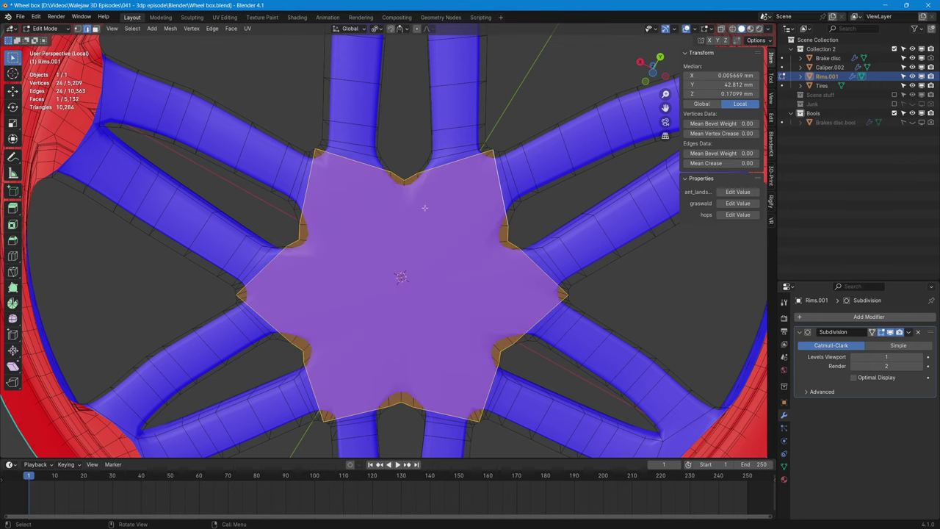
# - Knife a straight cut across the new hub face between two opposite inner notches at narrow spoke slots
pyautogui.moveTo(424, 208); pyautogui.dragTo(393, 210, button='middle')
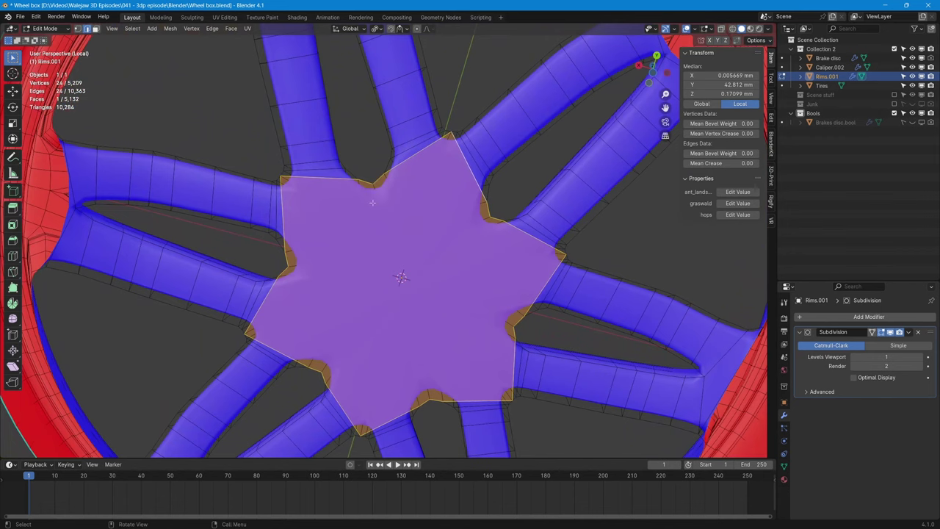
pyautogui.press('k')
pyautogui.click(373, 183)
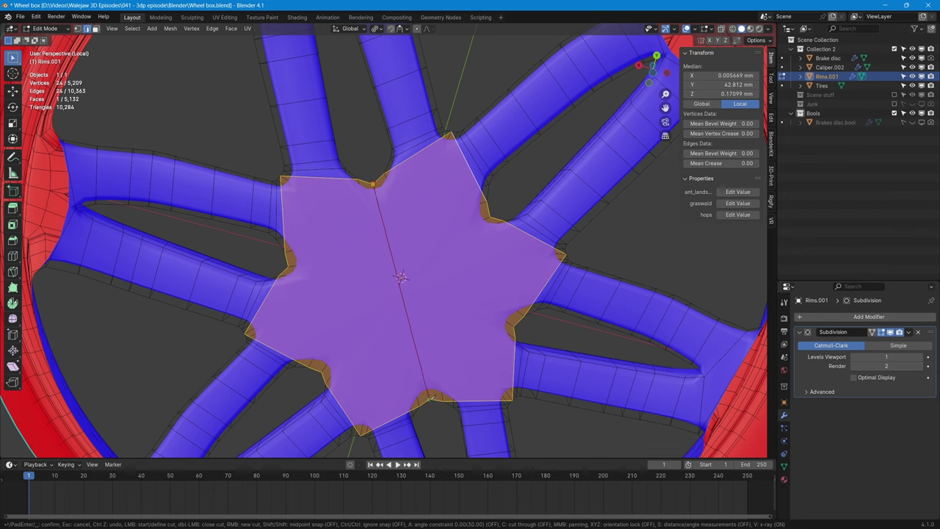
pyautogui.click(429, 398)
pyautogui.press('Return')
# - Knife two more cuts across the hub face through its centre, joining the remaining pairs of opposite notches
pyautogui.press('k')
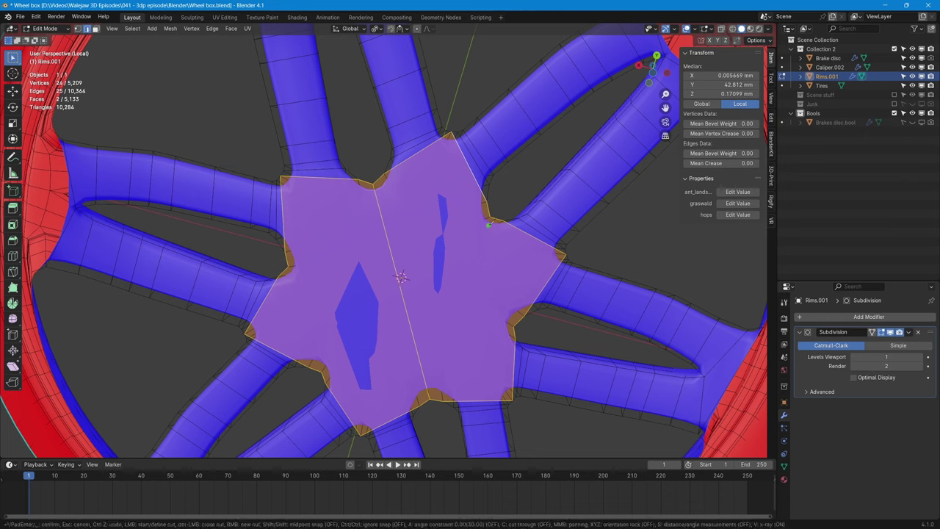
pyautogui.click(489, 218)
pyautogui.click(325, 367)
pyautogui.press('Return')
pyautogui.press('k')
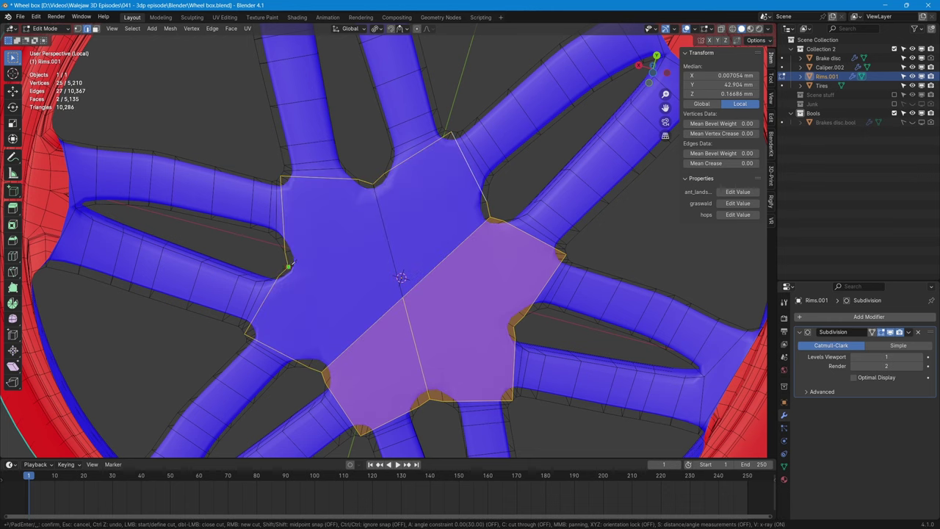
pyautogui.click(403, 297)
pyautogui.click(513, 323)
pyautogui.press('Return')
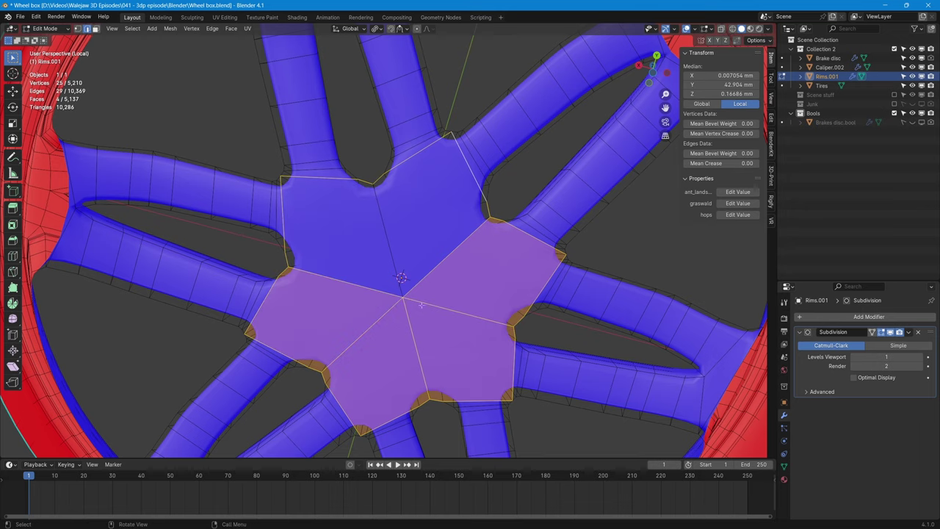
# - Knife a cut from an outer corner of the hub face through the centre to the opposite corner
pyautogui.moveTo(430, 272); pyautogui.dragTo(432, 212, button='middle')
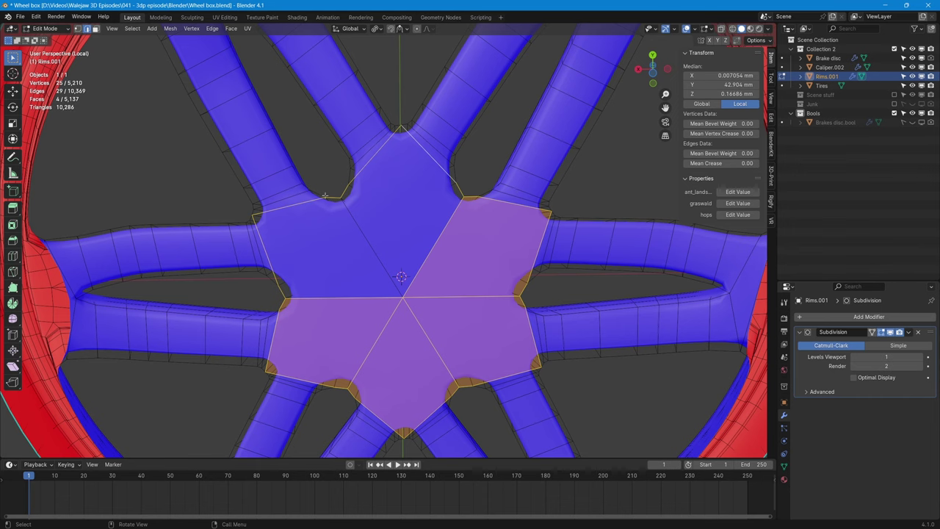
pyautogui.moveTo(416, 218); pyautogui.dragTo(432, 168, button='middle')
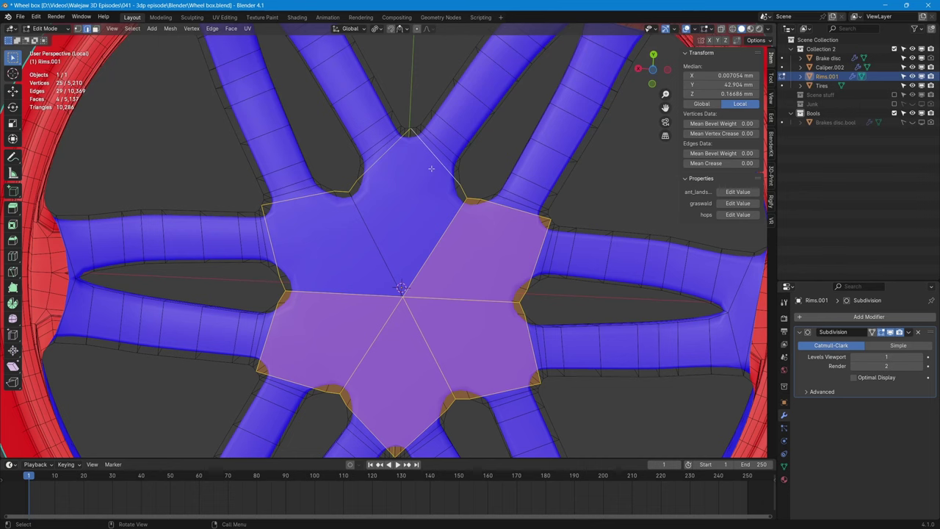
pyautogui.press('k')
pyautogui.click(410, 130)
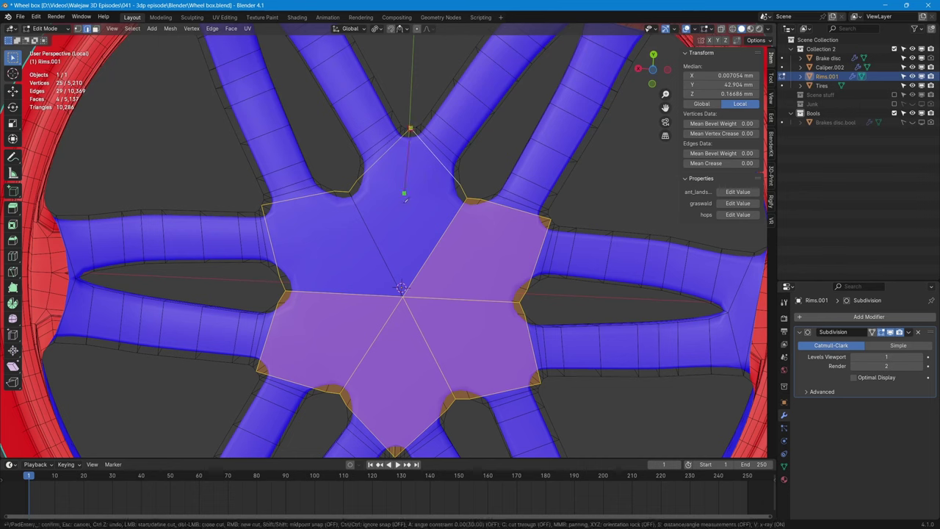
pyautogui.click(402, 288)
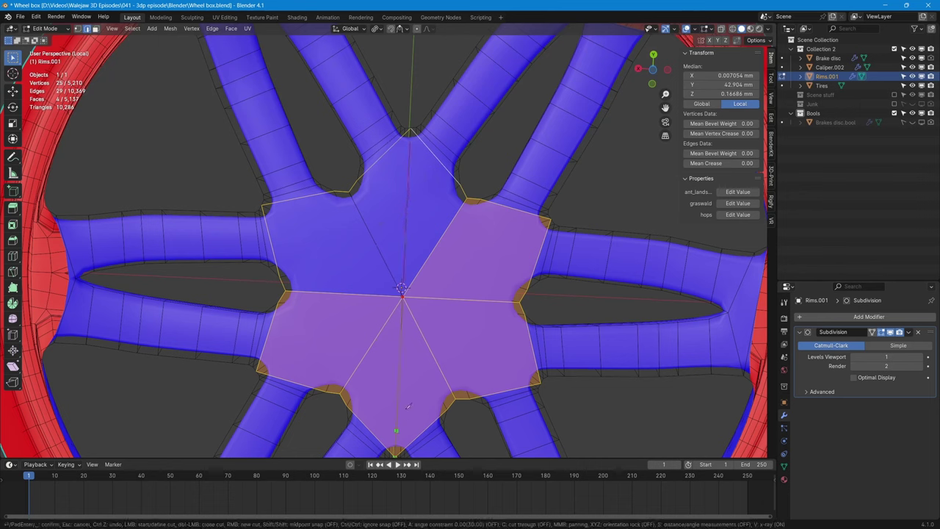
pyautogui.press('Return')
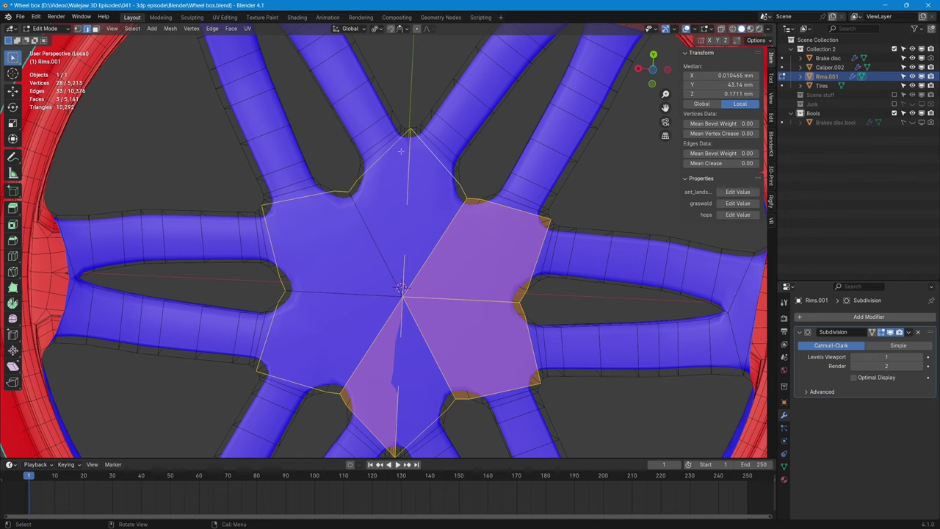
# - Knife the remaining outer corners of the hub face together through the centre, dividing it into radial segments
pyautogui.press('k')
pyautogui.click(262, 206)
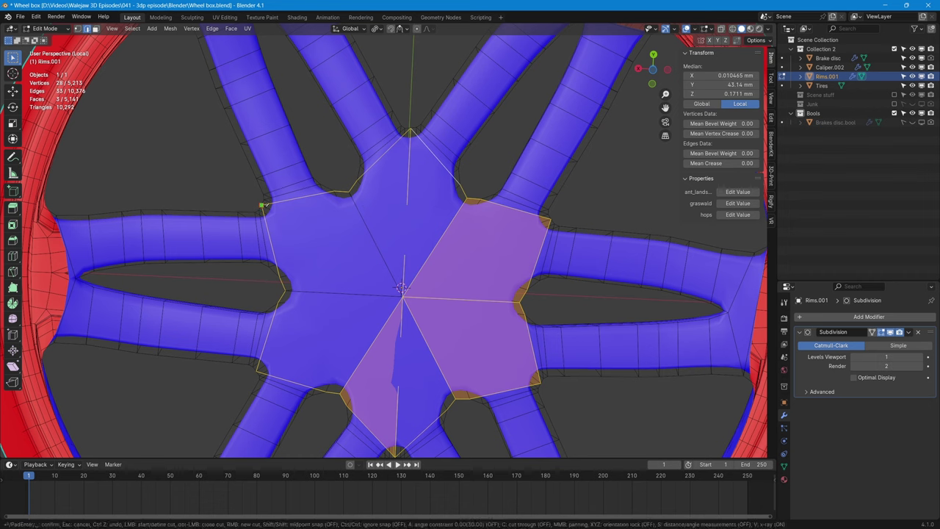
pyautogui.click(540, 381)
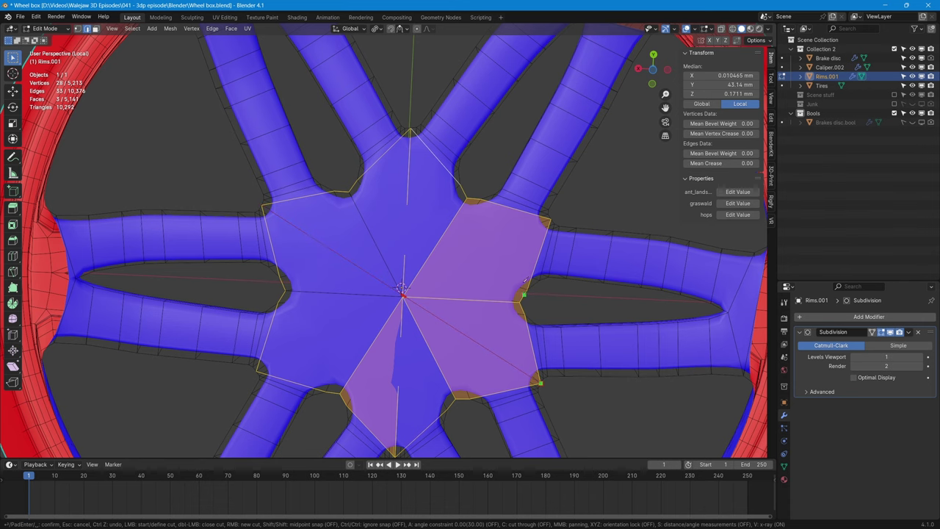
pyautogui.click(549, 219)
pyautogui.press('Return')
# - Create a face between the end edge of one spoke arm and the facing edge of the rim's outer loop
pyautogui.moveTo(357, 307); pyautogui.dragTo(408, 295, button='middle')
pyautogui.scroll(-4, 342, 334)
pyautogui.scroll(5, 409, 295)
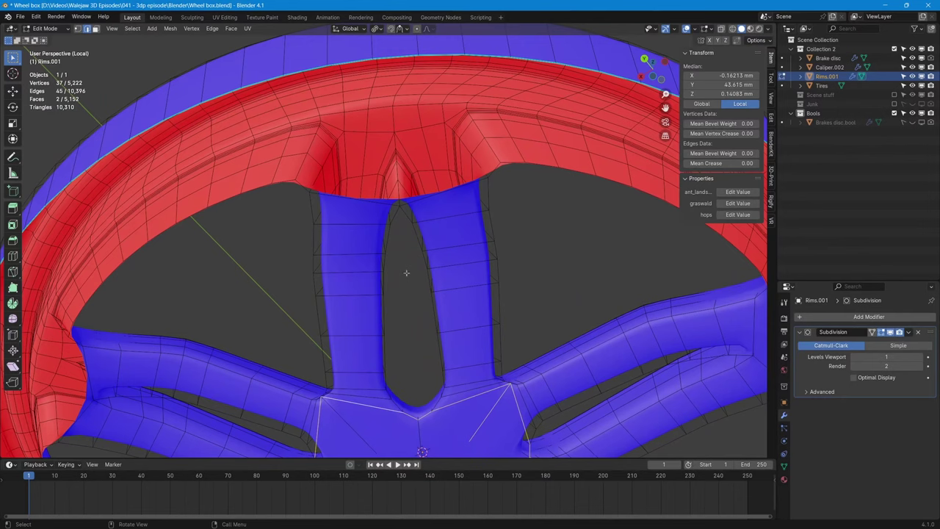
pyautogui.click(366, 199)
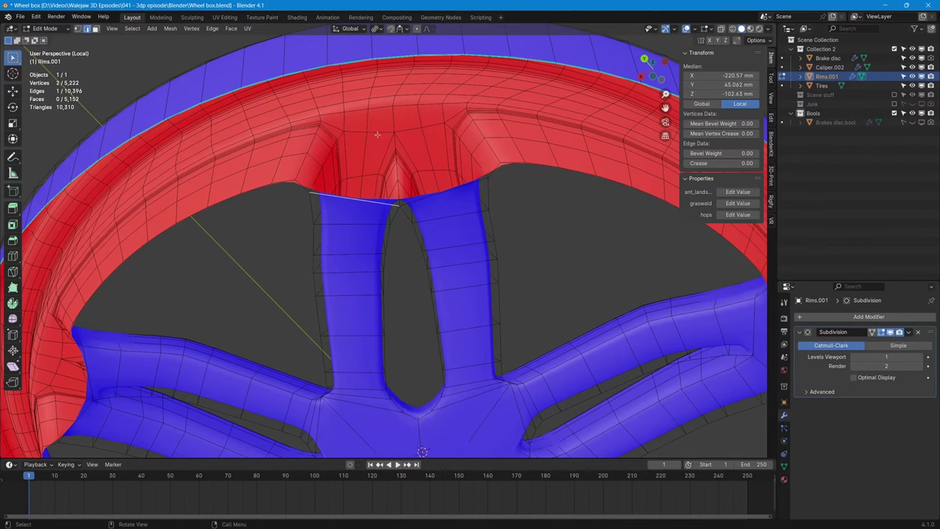
pyautogui.moveTo(379, 139); pyautogui.dragTo(425, 129, button='middle')
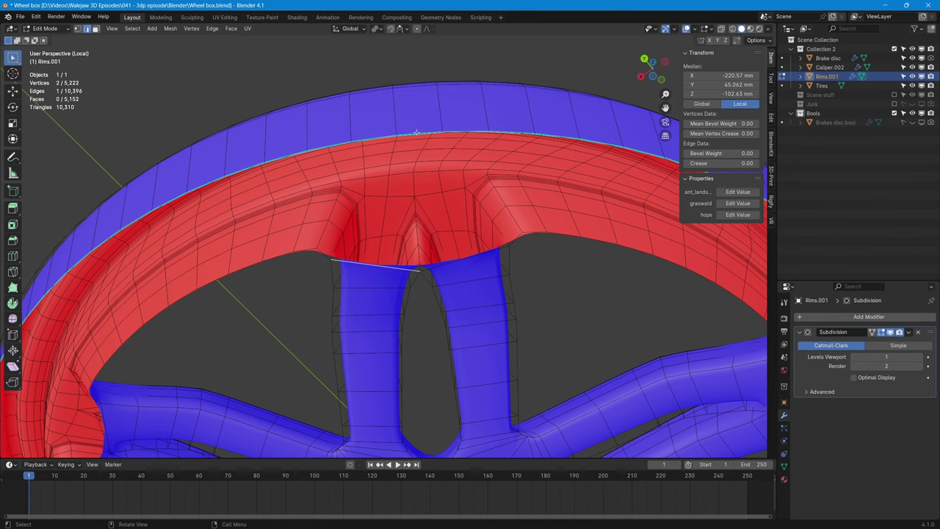
pyautogui.keyDown('shift'); pyautogui.click(376, 137); pyautogui.keyUp('shift')
pyautogui.press('f')
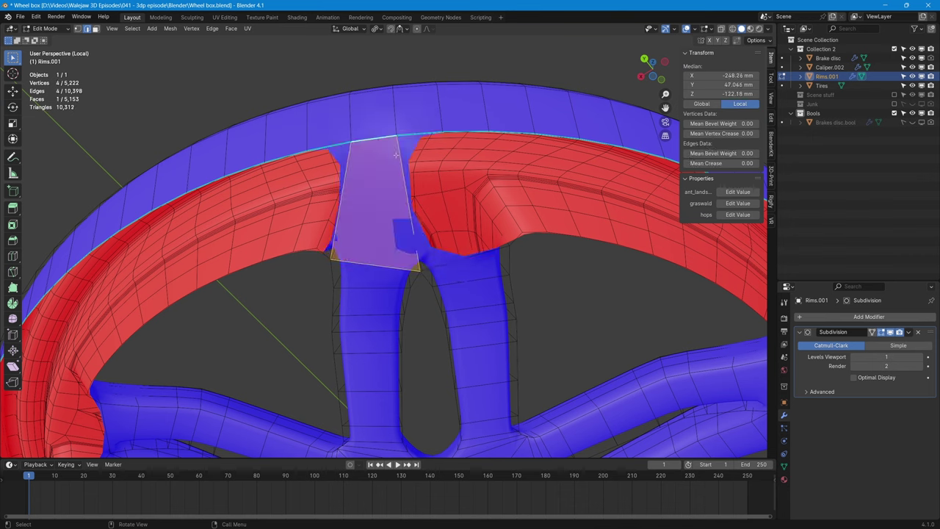
# - Create a matching face from the neighbouring arm's end edge to the rim's outer loop and fill the triangular gap between both faces
pyautogui.click(471, 258)
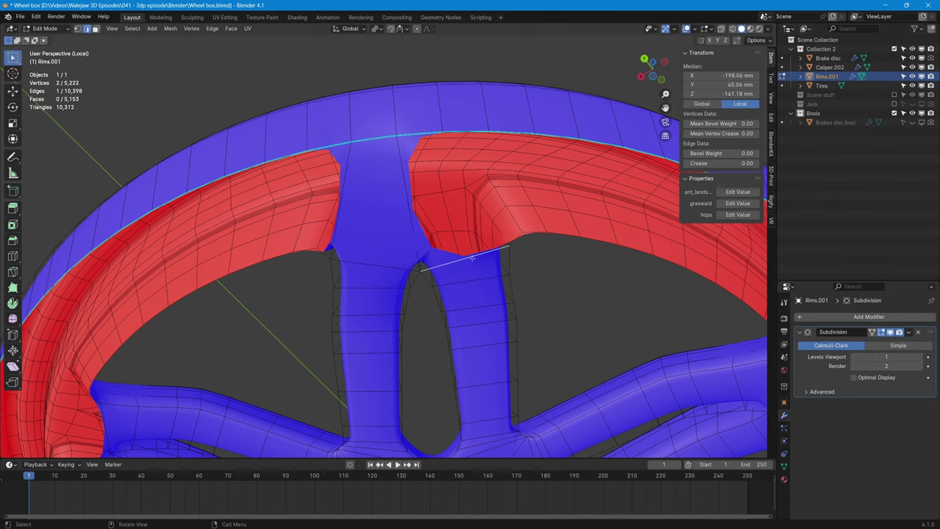
pyautogui.keyDown('shift'); pyautogui.click(457, 131); pyautogui.keyUp('shift')
pyautogui.press('f')
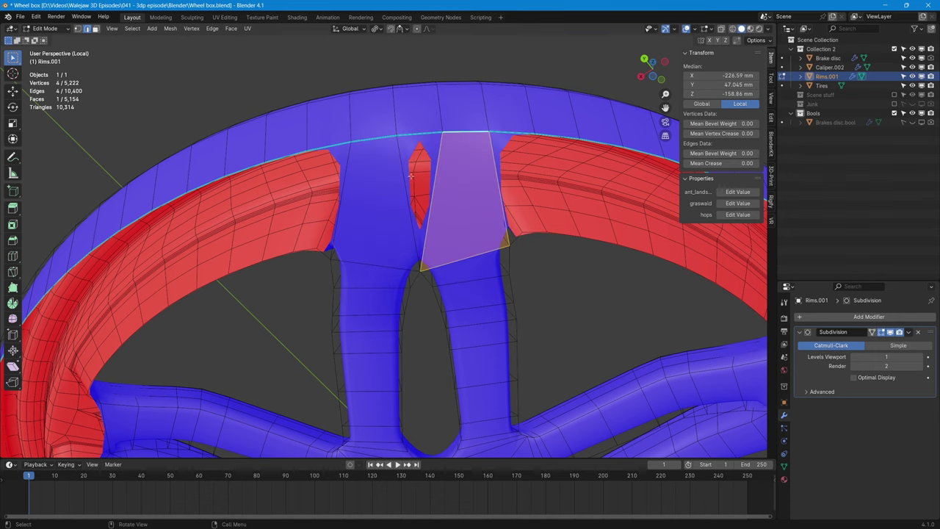
pyautogui.moveTo(410, 175); pyautogui.dragTo(420, 170, button='middle')
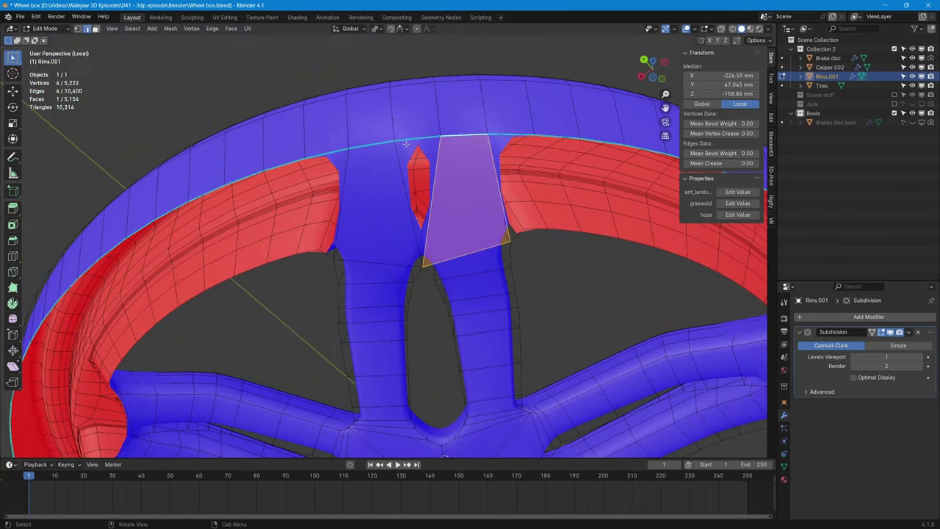
pyautogui.keyDown('alt'); pyautogui.click(416, 138); pyautogui.keyUp('alt')
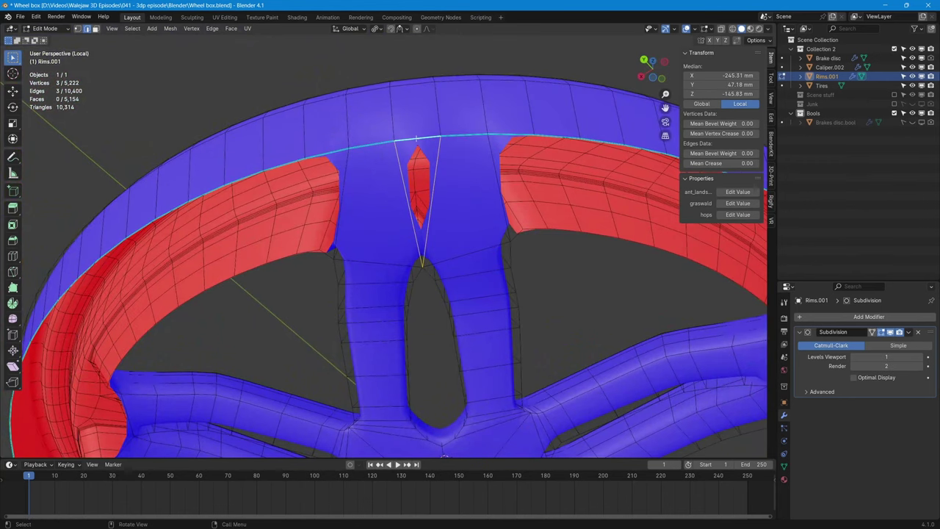
pyautogui.press('f')
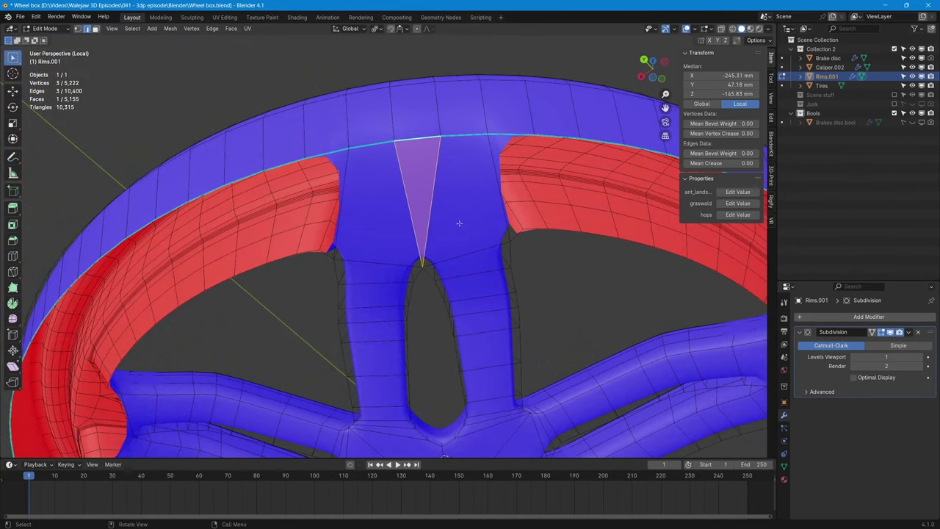
# - Start a strip of faces from the open edge beside the spoke pair along the rim side of the large opening
pyautogui.moveTo(460, 223); pyautogui.dragTo(400, 270, button='middle')
pyautogui.moveTo(467, 268); pyautogui.dragTo(319, 241, button='middle')
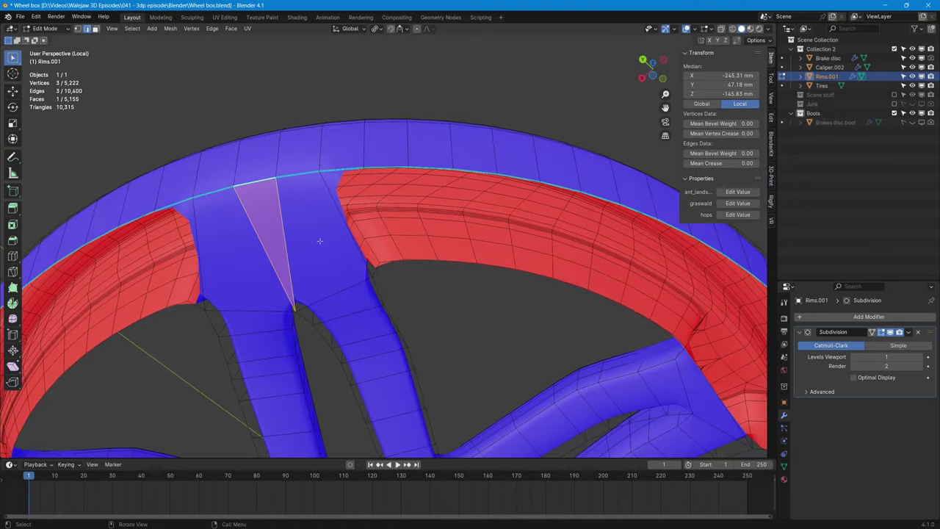
pyautogui.click(345, 226)
pyautogui.press('f')
pyautogui.press('f')
pyautogui.press('f')
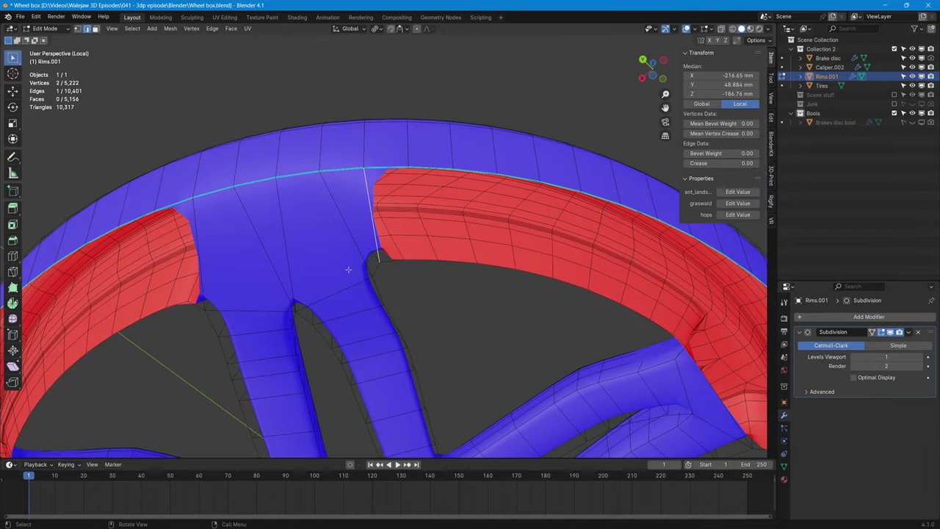
# - Continue the strip of faces along the large opening's outer side up to the next spoke pair by repeating the fill
pyautogui.hotkey('shift', 'r')
pyautogui.hotkey('shift', 'r')
pyautogui.hotkey('shift', 'r')
pyautogui.hotkey('shift', 'r')
pyautogui.hotkey('shift', 'r')
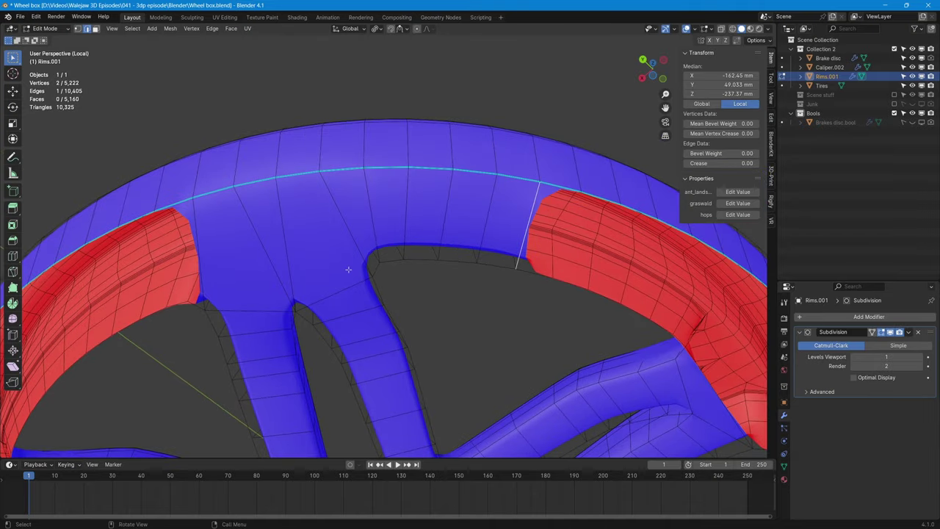
pyautogui.moveTo(503, 289); pyautogui.dragTo(245, 184, button='middle')
pyautogui.hotkey('shift', 'r')
pyautogui.hotkey('shift', 'r')
pyautogui.hotkey('shift', 'r')
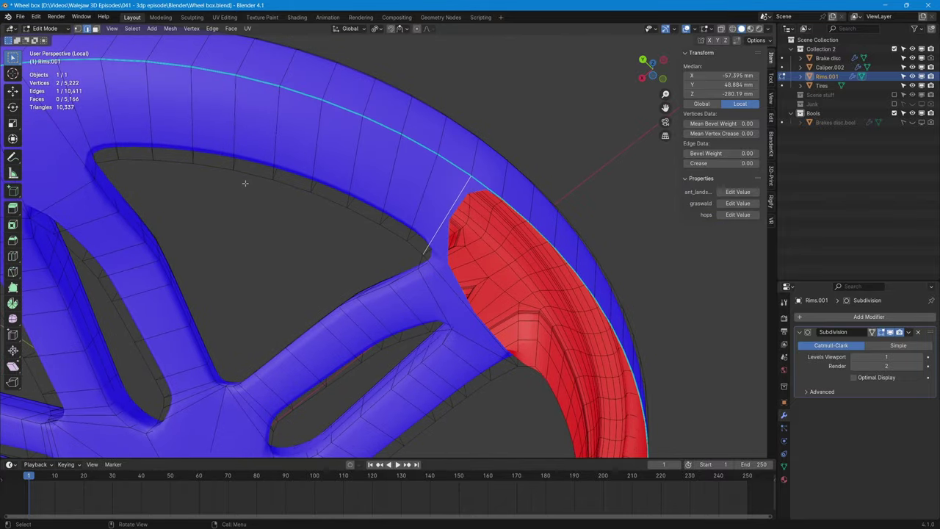
# - Fill the outer side of the next large opening with faces between its inner edge and the rim's outer loop
pyautogui.moveTo(490, 279); pyautogui.dragTo(550, 276, button='middle')
pyautogui.click(539, 277)
pyautogui.keyDown('shift'); pyautogui.click(635, 213); pyautogui.keyUp('shift')
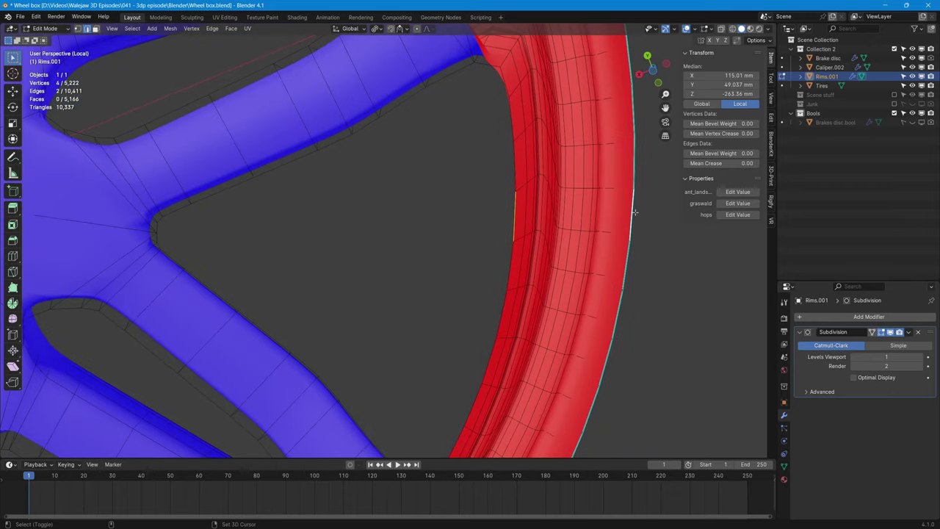
pyautogui.keyDown('shift'); pyautogui.moveTo(421, 287); pyautogui.dragTo(397, 418, button='middle'); pyautogui.keyUp('shift')
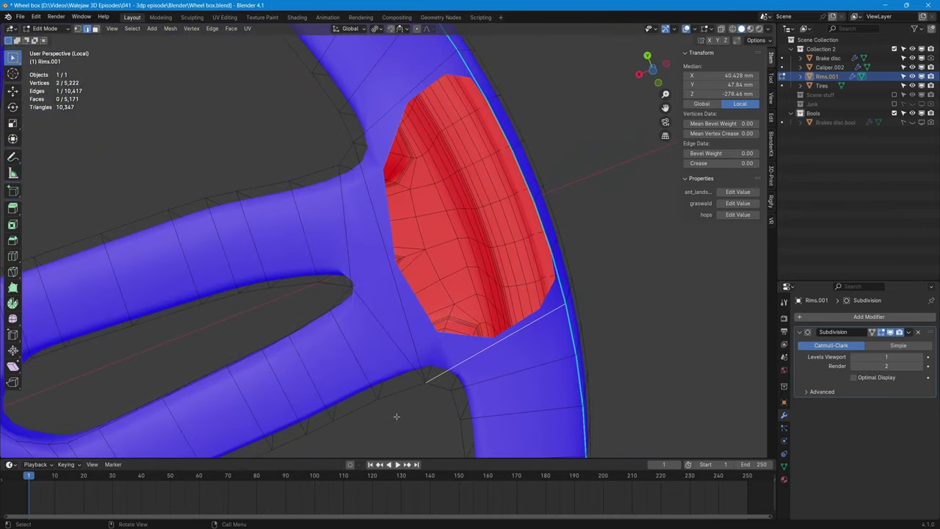
# - Fill the hole where the spoke pair meets the rim with a face and knife cuts across it from the rim's outer loop towards the spokes
pyautogui.keyDown('alt'); pyautogui.click(381, 115); pyautogui.keyUp('alt')
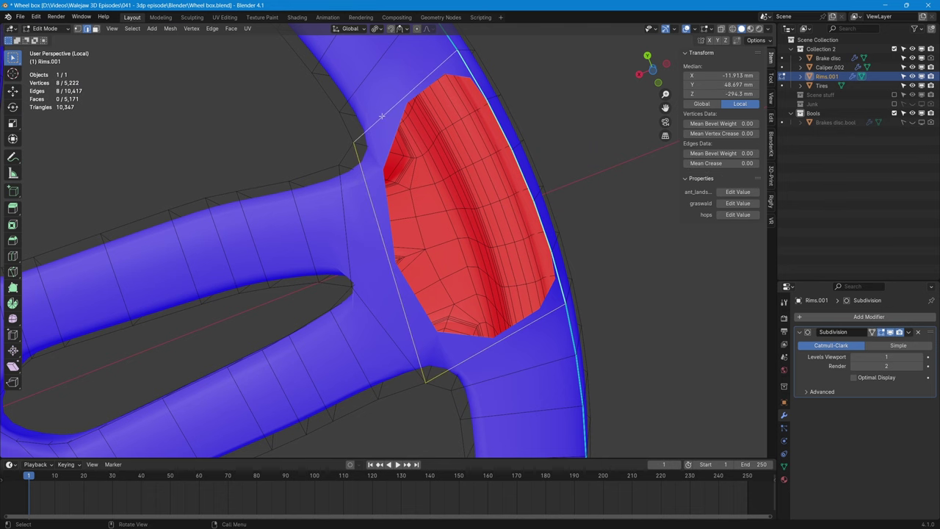
pyautogui.press('f')
pyautogui.moveTo(494, 179)
pyautogui.mouseDown(button='middle')
pyautogui.moveTo(466, 183)
pyautogui.moveTo(430, 213)
pyautogui.moveTo(421, 303)
pyautogui.moveTo(466, 275)
pyautogui.moveTo(479, 296)
pyautogui.moveTo(517, 193)
pyautogui.moveTo(496, 214)
pyautogui.moveTo(487, 185)
pyautogui.mouseUp(button='middle')
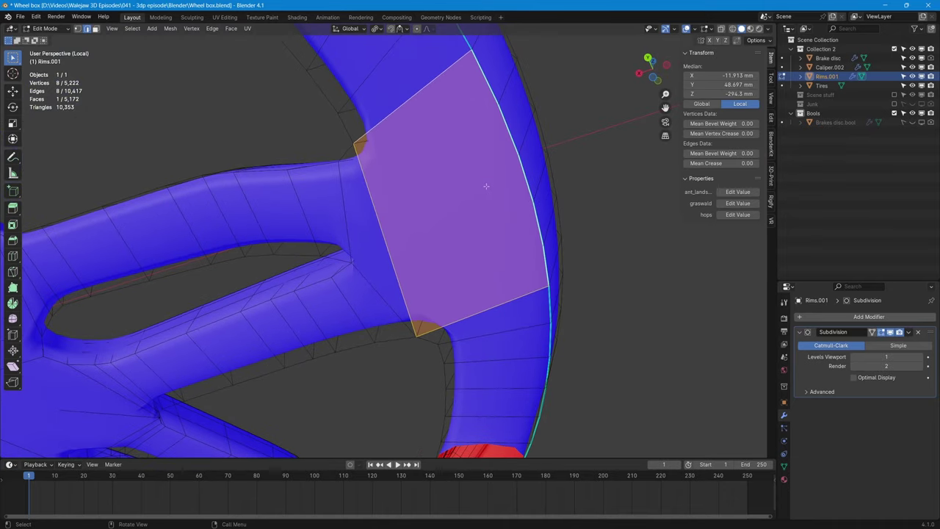
pyautogui.press('k')
pyautogui.click(518, 156)
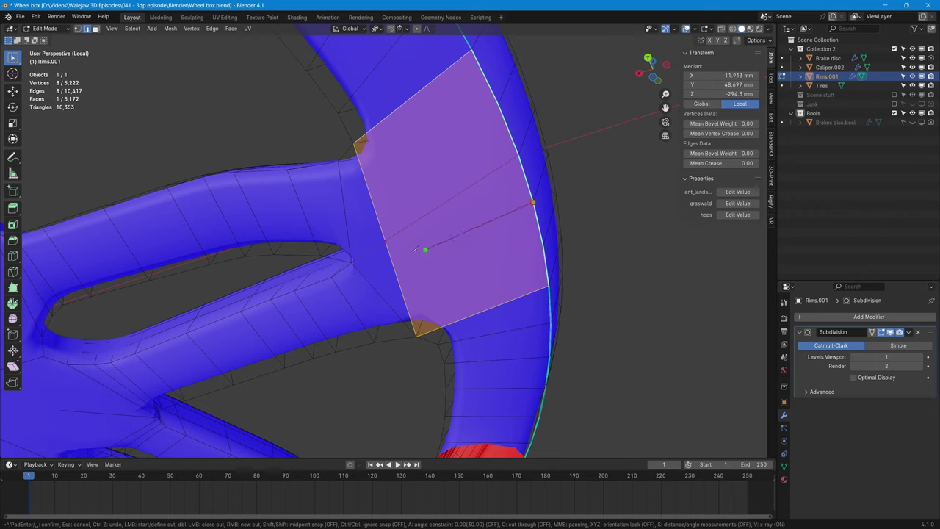
pyautogui.click(352, 261)
pyautogui.moveTo(352, 261); pyautogui.dragTo(370, 247, button='middle')
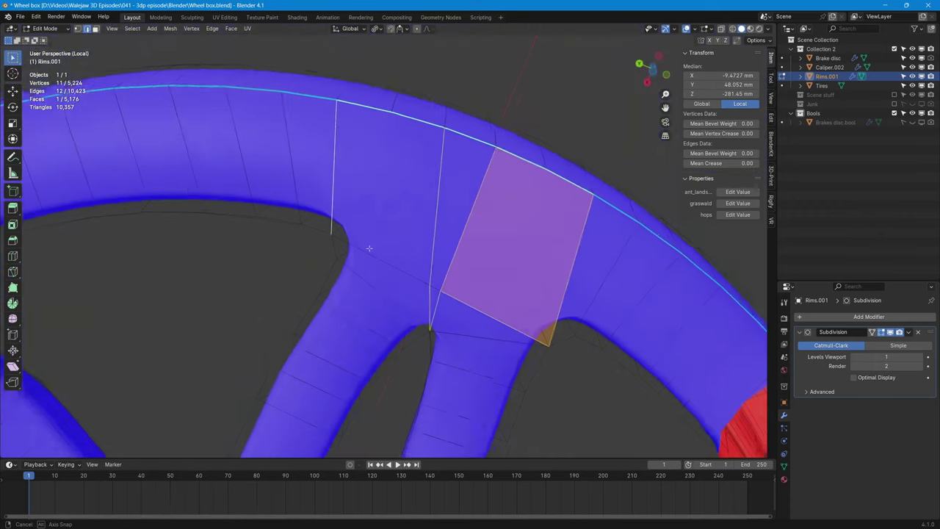
# - Extend a strip of faces from the open edge beside the spoke pair along the next large opening's outer side to the following pair
pyautogui.scroll(-4, 369, 248)
pyautogui.keyDown('shift'); pyautogui.moveTo(313, 280); pyautogui.dragTo(284, 197, button='middle'); pyautogui.keyUp('shift')
pyautogui.hotkey('alt', 'a')
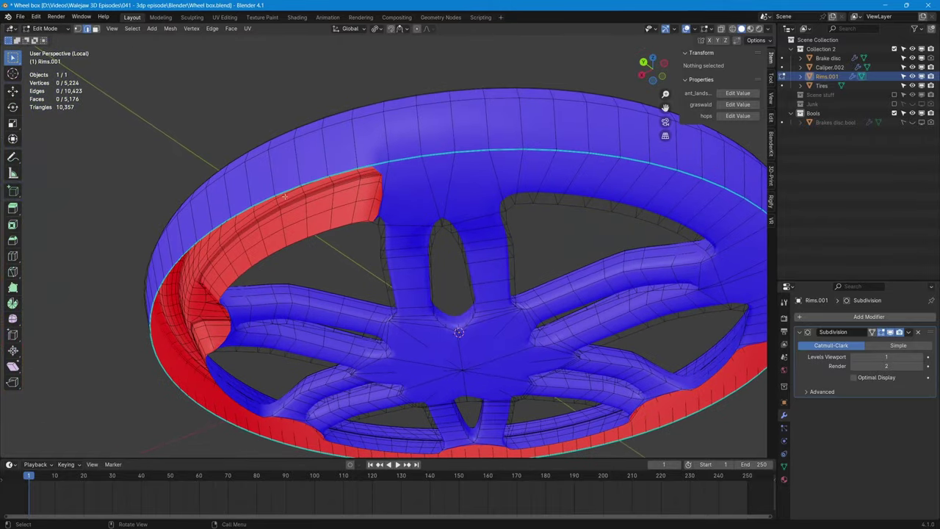
pyautogui.click(383, 186)
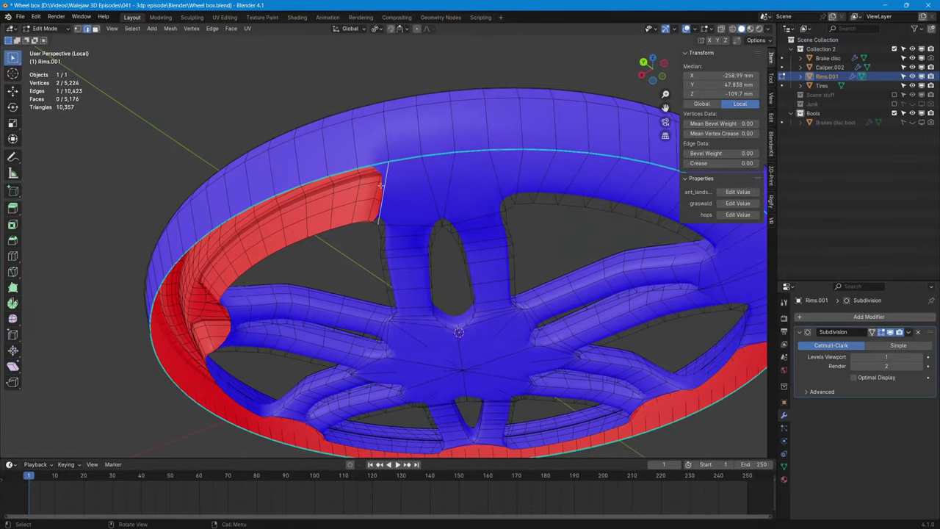
pyautogui.press('f')
pyautogui.press('f')
pyautogui.press('f')
pyautogui.press('f')
pyautogui.press('f')
pyautogui.press('f')
pyautogui.press('f')
pyautogui.press('f')
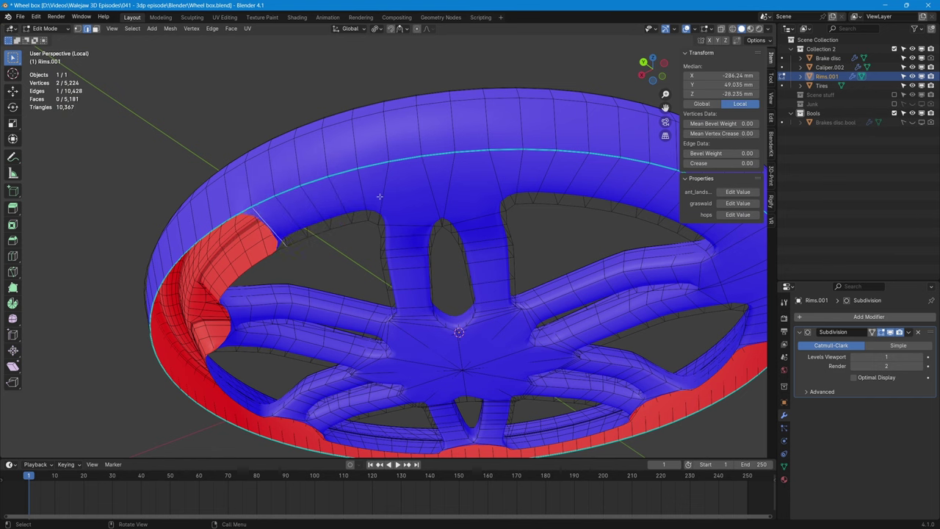
pyautogui.press('f')
pyautogui.press('f')
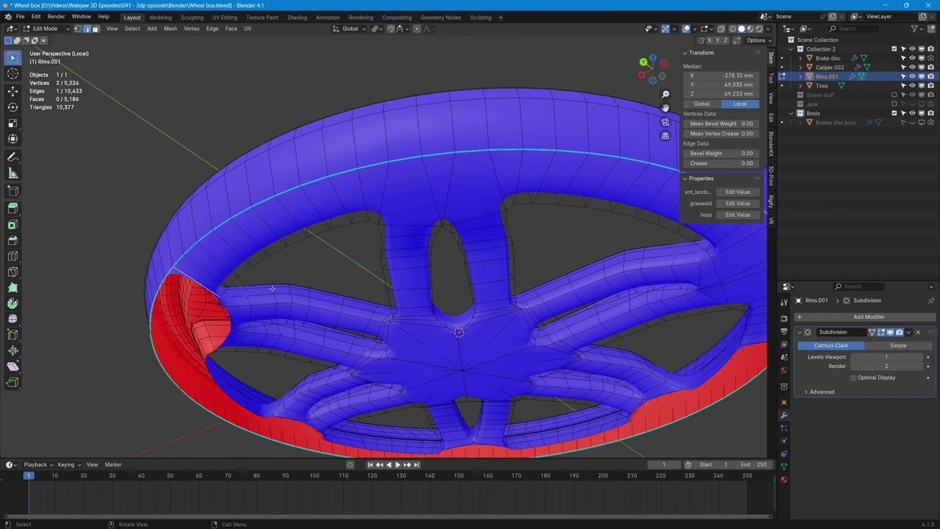
pyautogui.moveTo(273, 287); pyautogui.dragTo(375, 184, button='middle')
pyautogui.hotkey('shift', 'r')
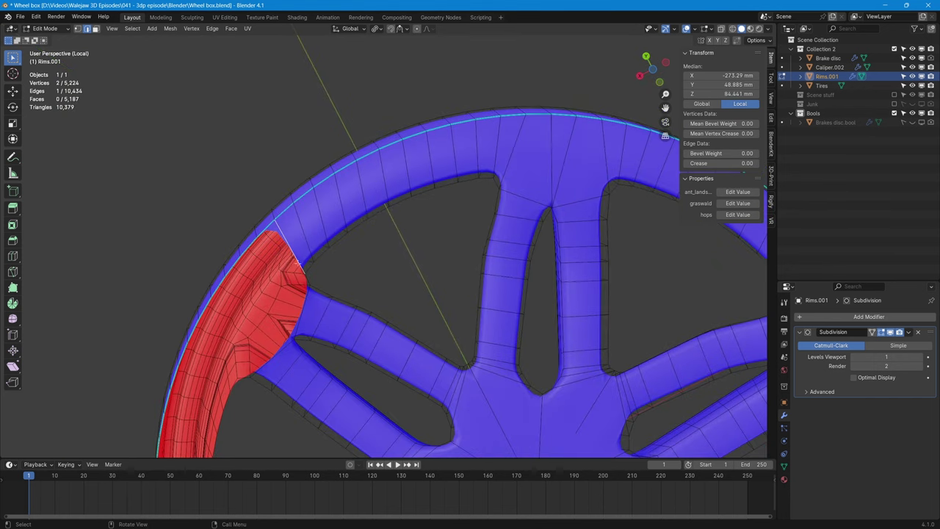
# - Bridge an inner edge of the next large opening to the rim's outer loop and extend the faces back to the nearest spoke pair
pyautogui.keyDown('shift'); pyautogui.moveTo(234, 360); pyautogui.dragTo(296, 260, button='middle'); pyautogui.keyUp('shift')
pyautogui.click(283, 297)
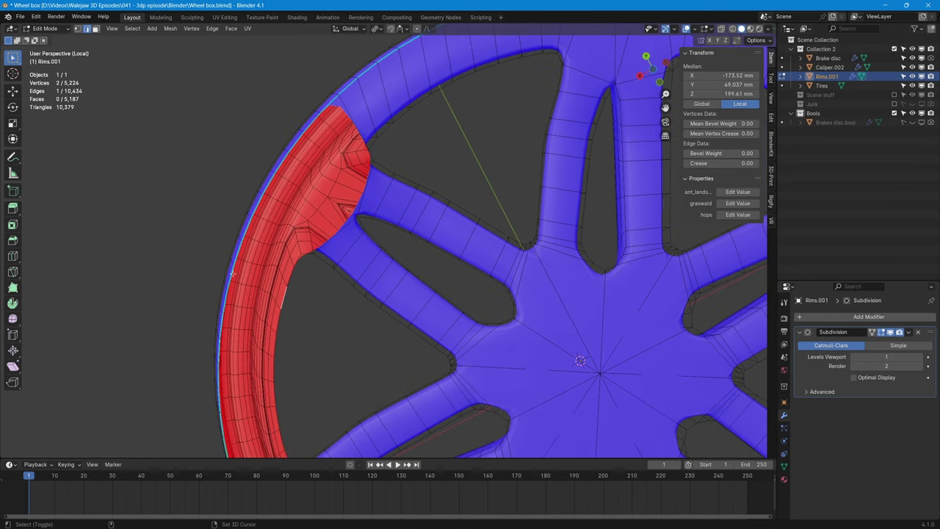
pyautogui.hotkey('shift', 'r')
pyautogui.hotkey('shift', 'r')
pyautogui.hotkey('shift', 'r')
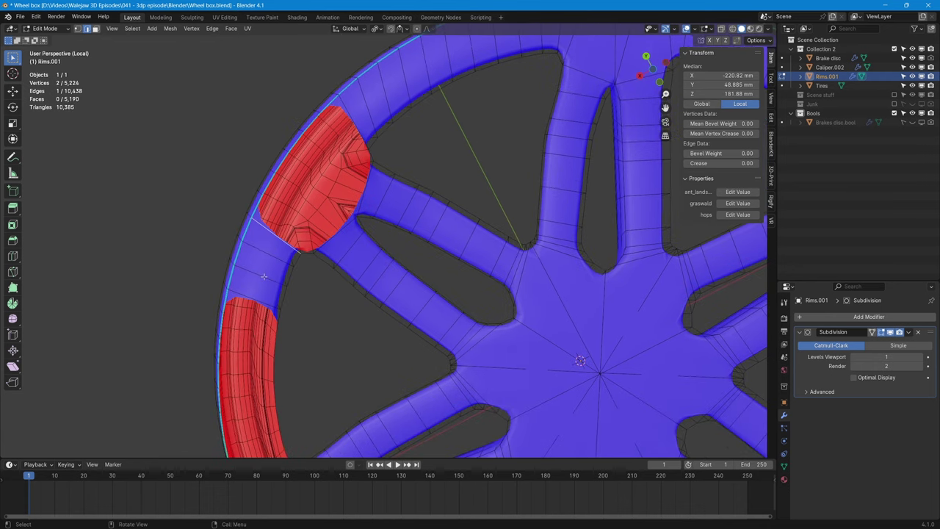
pyautogui.hotkey('shift', 'r')
# - Close the rest of this opening's outer side and the outer side of the following large opening with repeated face fills
pyautogui.keyDown('shift'); pyautogui.moveTo(264, 276); pyautogui.dragTo(182, 259, button='middle'); pyautogui.keyUp('shift')
pyautogui.hotkey('shift', 'r')
pyautogui.hotkey('shift', 'r')
pyautogui.hotkey('shift', 'r')
pyautogui.hotkey('shift', 'r')
pyautogui.hotkey('shift', 'r')
pyautogui.hotkey('shift', 'r')
pyautogui.hotkey('shift', 'r')
pyautogui.hotkey('shift', 'r')
pyautogui.hotkey('shift', 'r')
pyautogui.hotkey('shift', 'r')
pyautogui.hotkey('shift', 'r')
pyautogui.hotkey('shift', 'r')
pyautogui.hotkey('shift', 'r')
pyautogui.hotkey('shift', 'r')
pyautogui.press('f')
pyautogui.press('f')
pyautogui.press('f')
pyautogui.press('f')
pyautogui.press('f')
# - Bridge an inner edge of the next unfilled opening to the rim's outer loop and extend the face strip towards one spoke pair
pyautogui.click(514, 293)
pyautogui.keyDown('shift'); pyautogui.click(537, 337); pyautogui.keyUp('shift')
pyautogui.press('f')
pyautogui.press('f')
pyautogui.press('f')
pyautogui.press('f')
pyautogui.press('f')
# - Extend the same opening's face strip in the opposite direction from its other open edge up to the next spoke pair
pyautogui.click(528, 308)
pyautogui.press('f')
pyautogui.press('f')
pyautogui.press('f')
pyautogui.press('f')
pyautogui.press('f')
pyautogui.press('f')
pyautogui.press('f')
pyautogui.press('f')
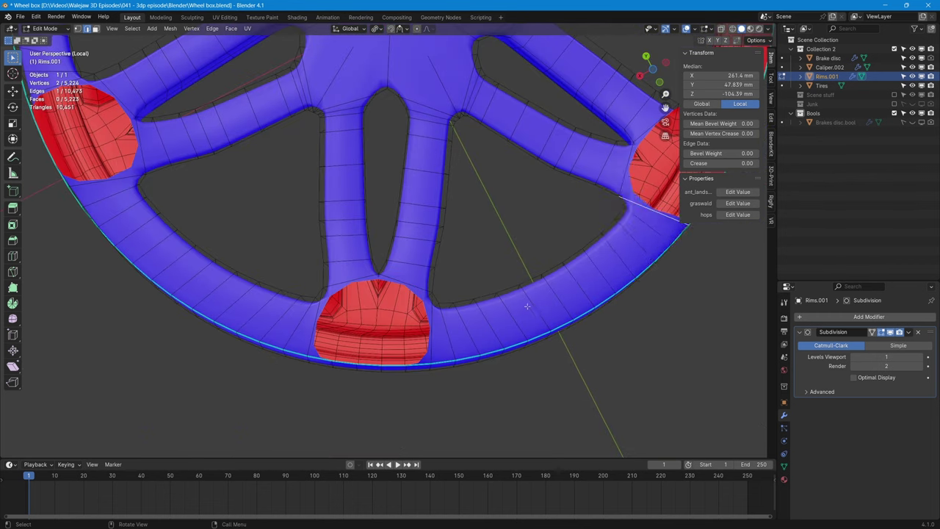
# - Fill the outer side of the last partly open large opening with faces between its inner edge and the rim's outer loop
pyautogui.moveTo(527, 306); pyautogui.dragTo(440, 279, button='middle')
pyautogui.hotkey('shift', 'r')
pyautogui.hotkey('shift', 'r')
pyautogui.hotkey('shift', 'r')
pyautogui.hotkey('shift', 'r')
pyautogui.hotkey('shift', 'r')
pyautogui.hotkey('shift', 'r')
pyautogui.hotkey('shift', 'r')
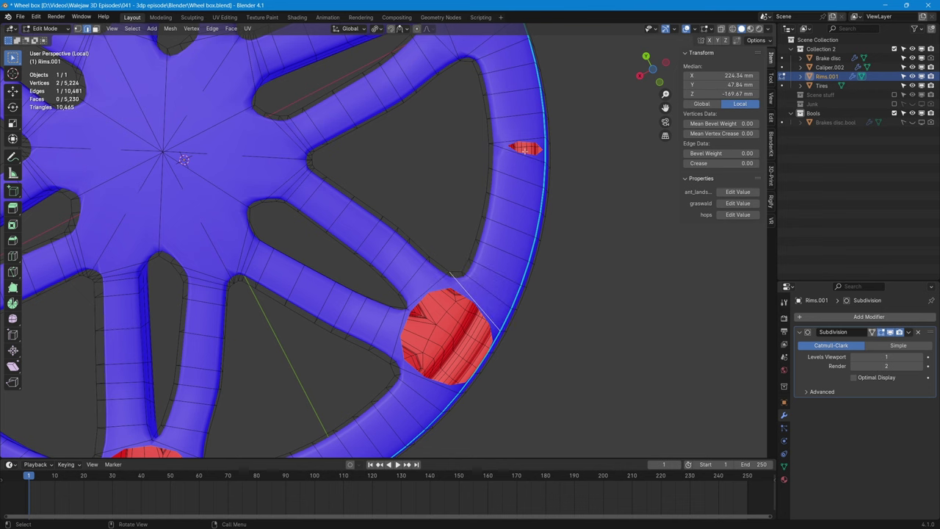
# - Fill the narrow triangular gap left between the two face strips on the rim
pyautogui.moveTo(517, 171); pyautogui.dragTo(373, 175, button='middle')
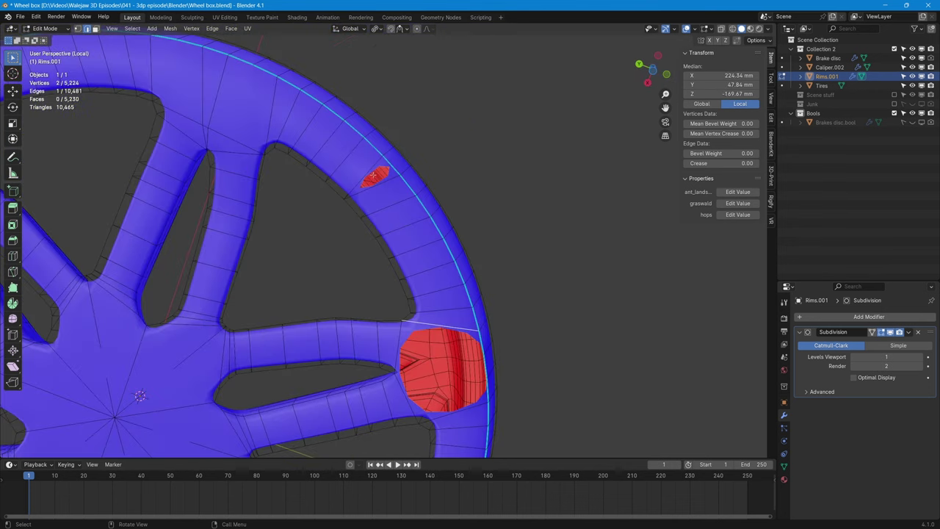
pyautogui.keyDown('shift'); pyautogui.click(394, 183); pyautogui.keyUp('shift')
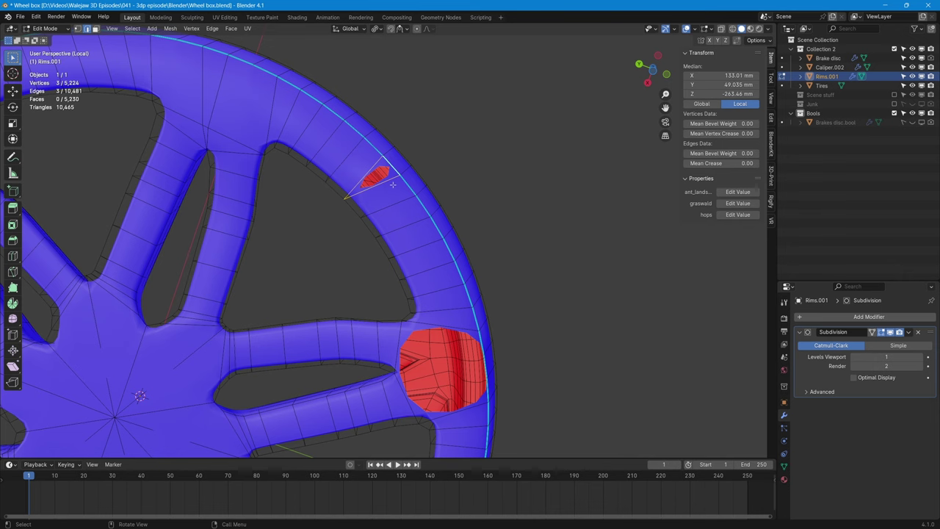
pyautogui.press('f')
# - Close the four remaining holes where the spoke pairs meet the rim, filling each with a single face
pyautogui.keyDown('shift'); pyautogui.moveTo(447, 288); pyautogui.dragTo(409, 149, button='middle'); pyautogui.keyUp('shift')
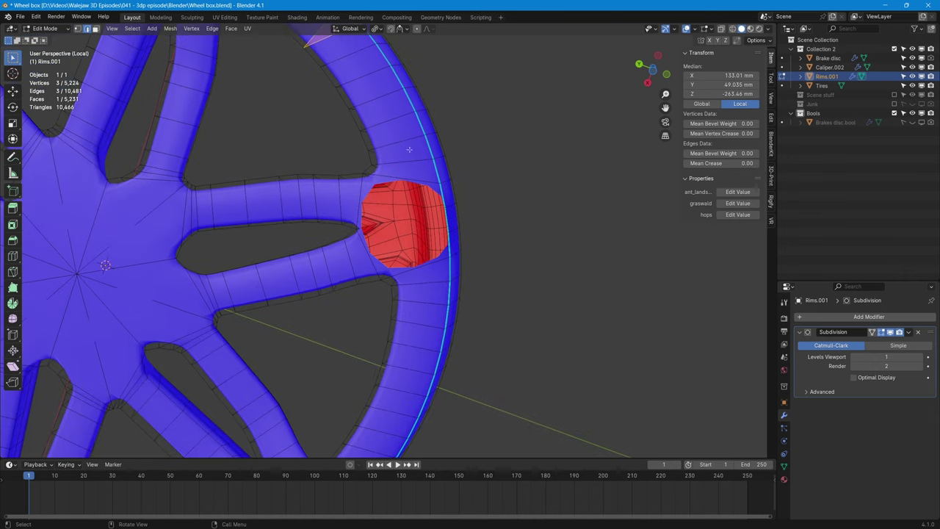
pyautogui.keyDown('alt'); pyautogui.click(359, 197); pyautogui.keyUp('alt')
pyautogui.press('f')
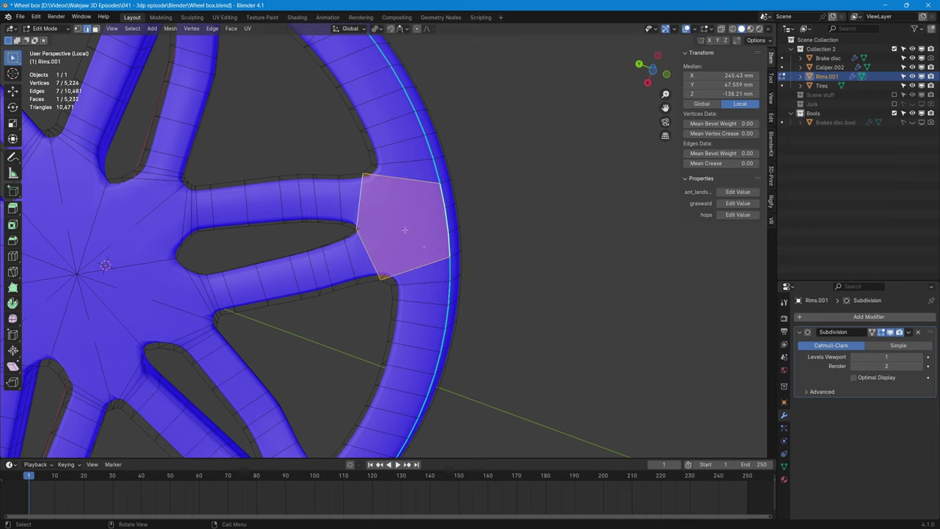
pyautogui.keyDown('alt'); pyautogui.click(375, 285); pyautogui.keyUp('alt')
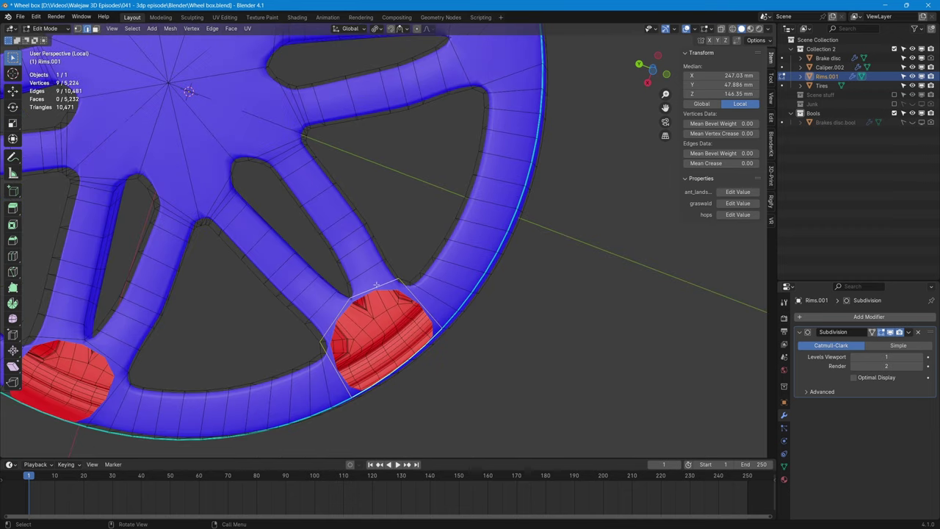
pyautogui.press('f')
pyautogui.keyDown('shift'); pyautogui.moveTo(376, 284); pyautogui.dragTo(578, 223, button='middle'); pyautogui.keyUp('shift')
pyautogui.keyDown('alt'); pyautogui.click(303, 290); pyautogui.keyUp('alt')
pyautogui.press('f')
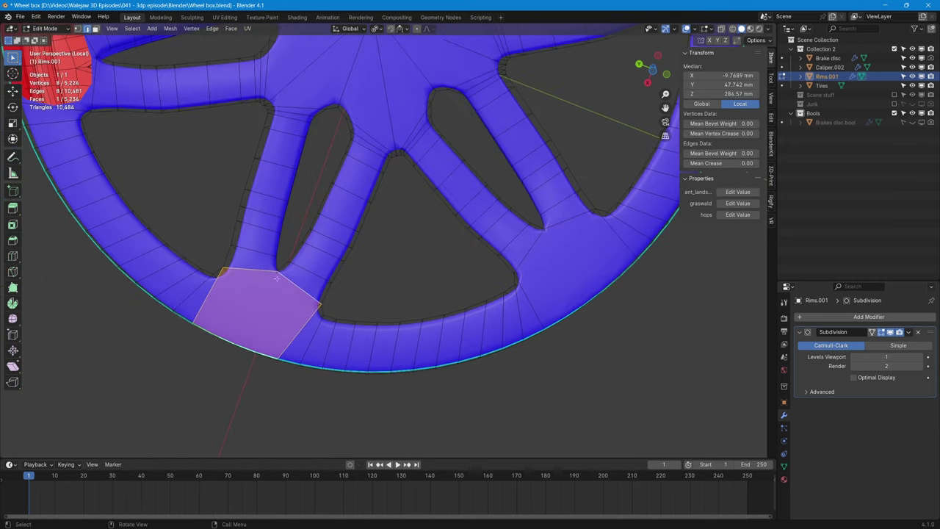
pyautogui.keyDown('shift'); pyautogui.moveTo(303, 290); pyautogui.dragTo(481, 422, button='middle'); pyautogui.keyUp('shift')
pyautogui.keyDown('alt'); pyautogui.click(316, 219); pyautogui.keyUp('alt')
pyautogui.press('f')
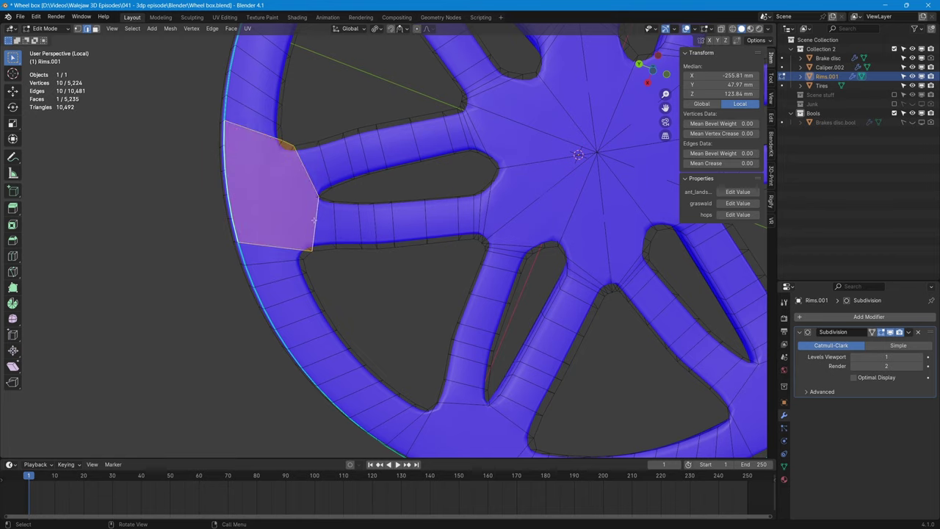
# - Select the entire rim mesh and clear its sharp edge marks
pyautogui.moveTo(315, 219); pyautogui.dragTo(554, 290, button='middle')
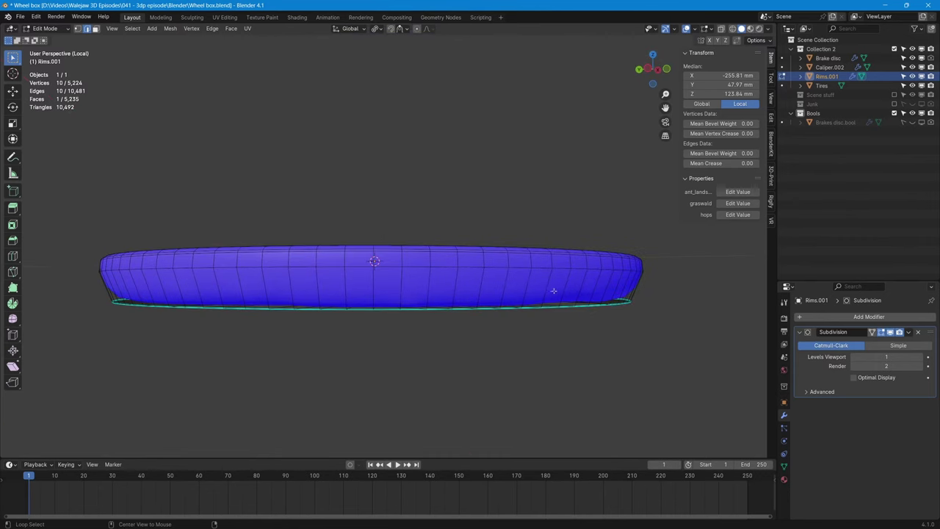
pyautogui.keyDown('alt'); pyautogui.click(468, 308); pyautogui.keyUp('alt')
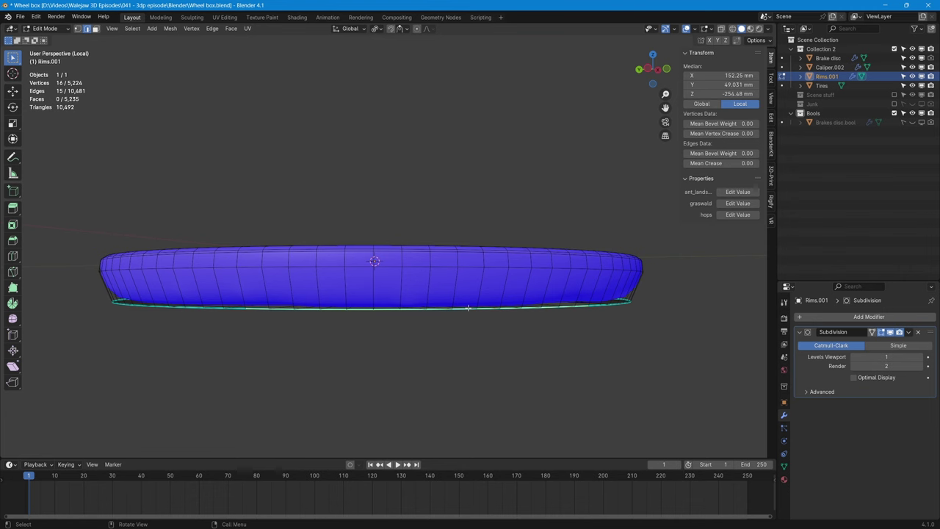
pyautogui.press('a')
pyautogui.hotkey('ctrl', 'e')
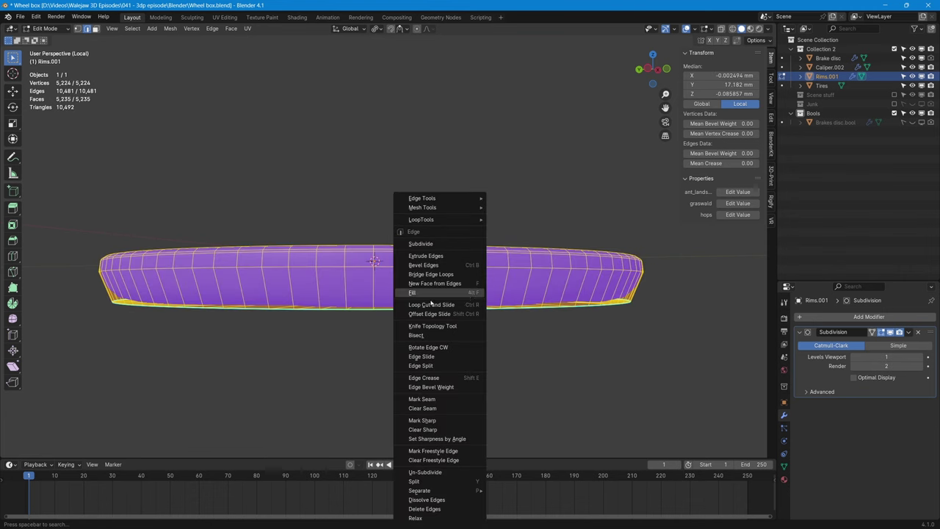
pyautogui.click(422, 420)
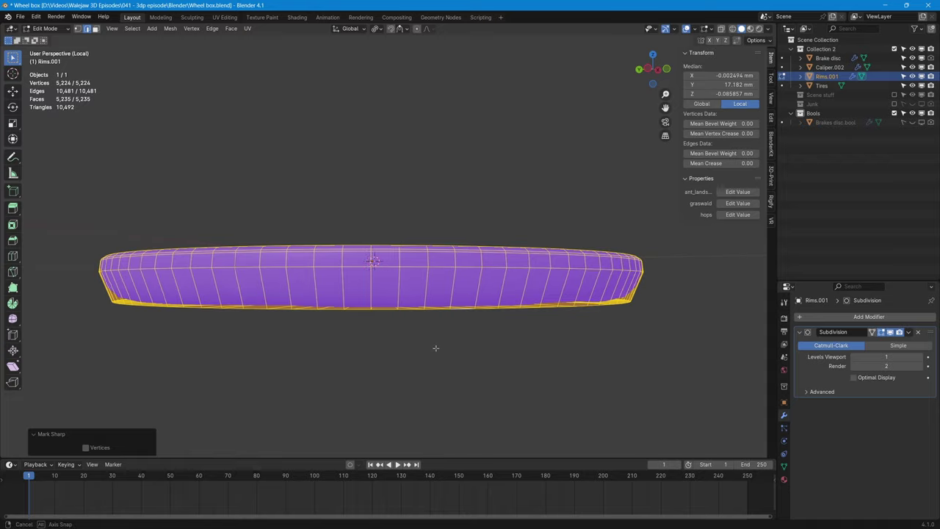
# - Select the complete outer edge loop around the rim's back and bevel it 1.75 mm with two segments
pyautogui.moveTo(434, 346); pyautogui.dragTo(454, 265, button='middle')
pyautogui.keyDown('alt'); pyautogui.click(499, 261); pyautogui.keyUp('alt')
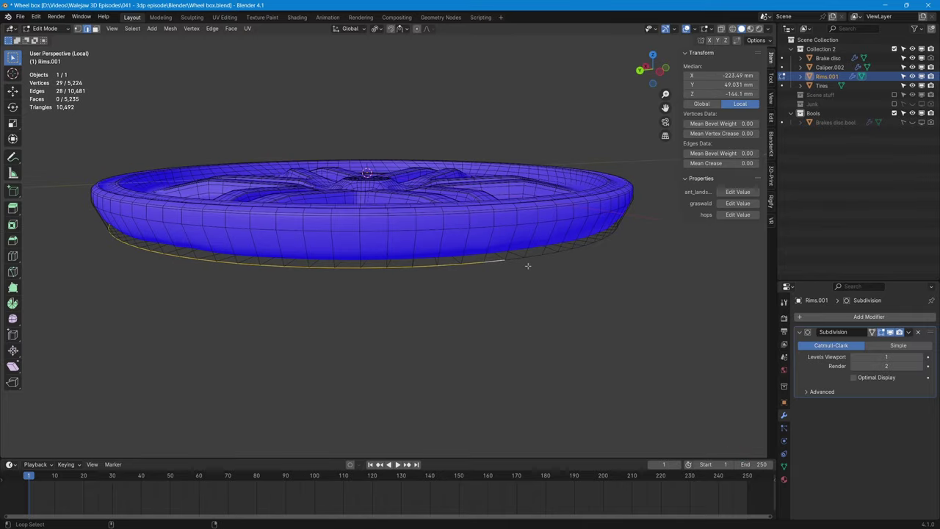
pyautogui.moveTo(534, 255); pyautogui.dragTo(391, 131, button='middle')
pyautogui.keyDown('alt'); pyautogui.keyDown('shift'); pyautogui.click(388, 122); pyautogui.keyUp('shift'); pyautogui.keyUp('alt')
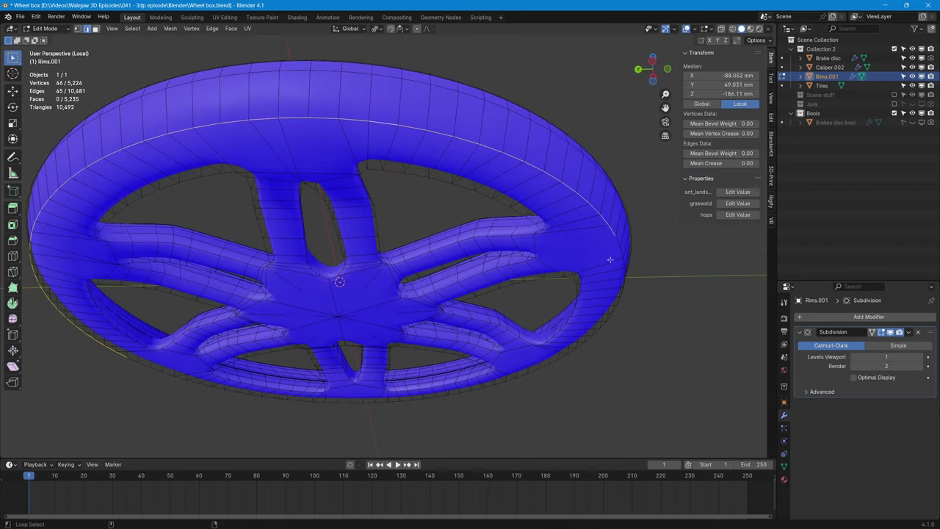
pyautogui.keyDown('ctrl'); pyautogui.click(533, 374); pyautogui.keyUp('ctrl')
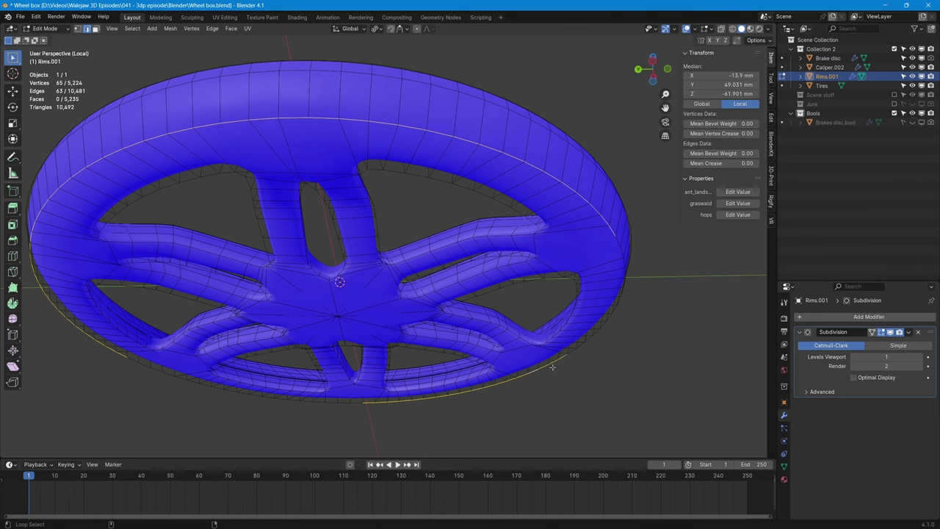
pyautogui.keyDown('alt'); pyautogui.keyDown('shift'); pyautogui.click(614, 309); pyautogui.keyUp('shift'); pyautogui.keyUp('alt')
pyautogui.keyDown('alt'); pyautogui.keyDown('shift'); pyautogui.click(257, 393); pyautogui.keyUp('shift'); pyautogui.keyUp('alt')
pyautogui.moveTo(456, 227); pyautogui.dragTo(420, 293, button='middle')
pyautogui.scroll(2, 431, 302)
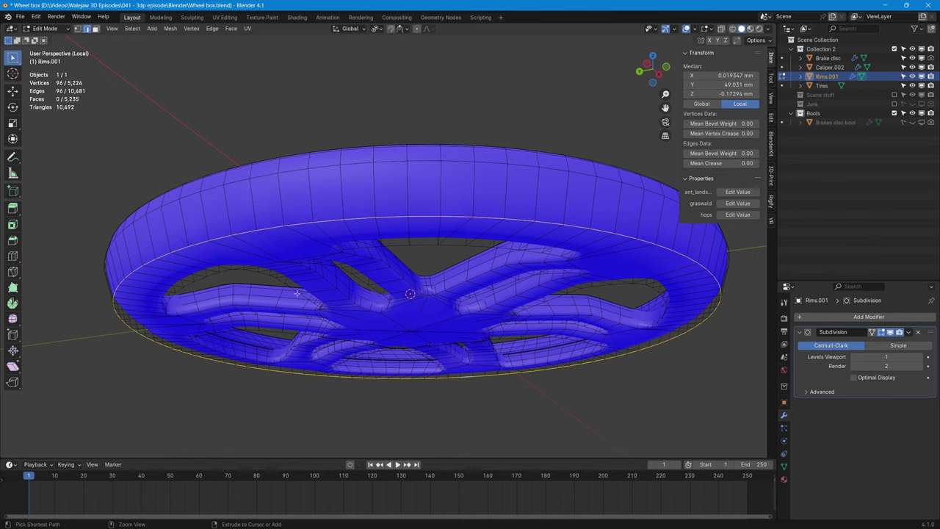
pyautogui.hotkey('ctrl', 'b')
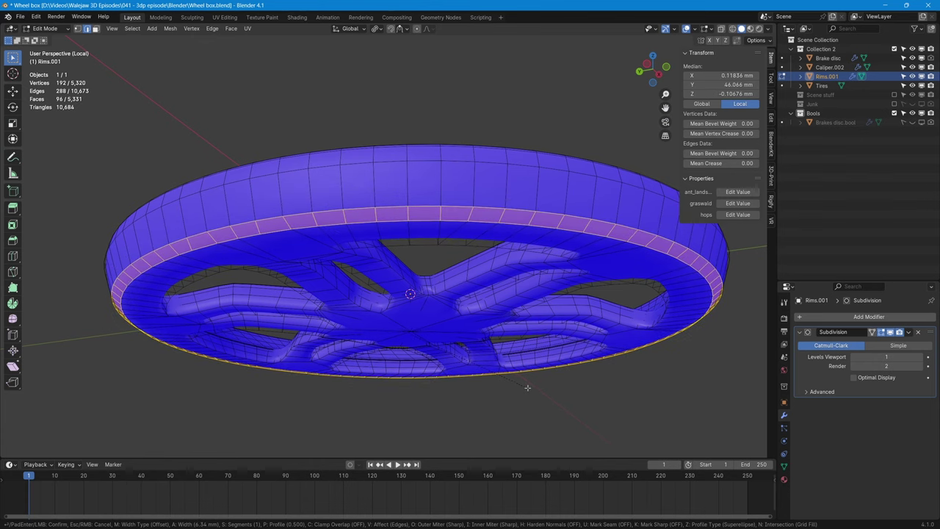
pyautogui.scroll(1, 528, 387)
pyautogui.scroll(-1, 525, 387)
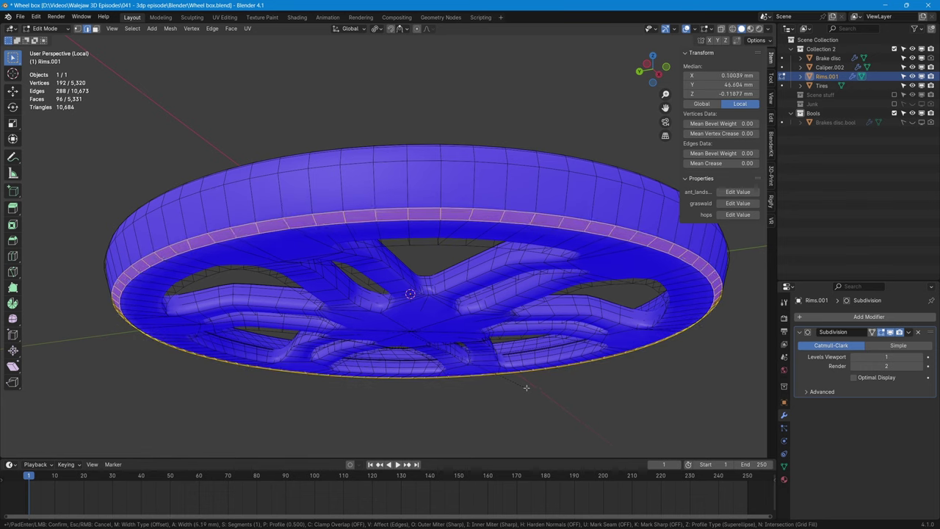
pyautogui.scroll(1, 525, 388)
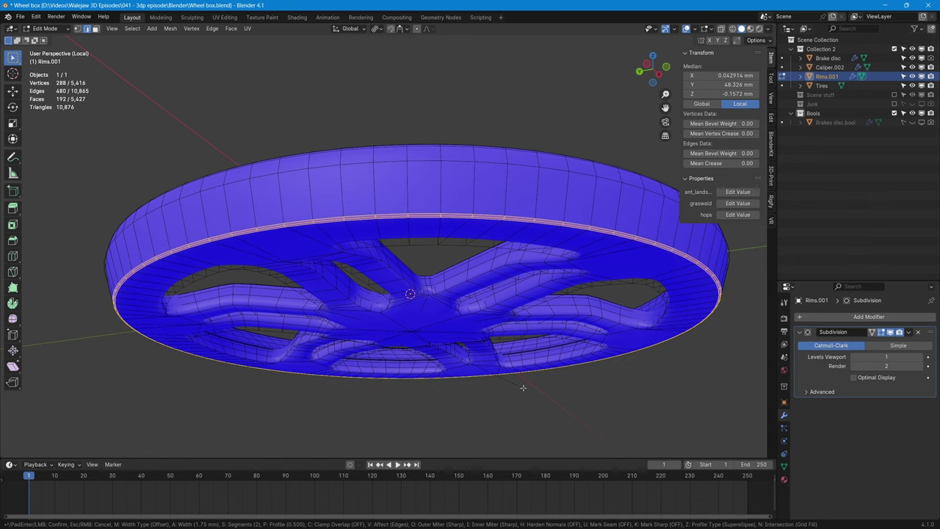
pyautogui.click(523, 387)
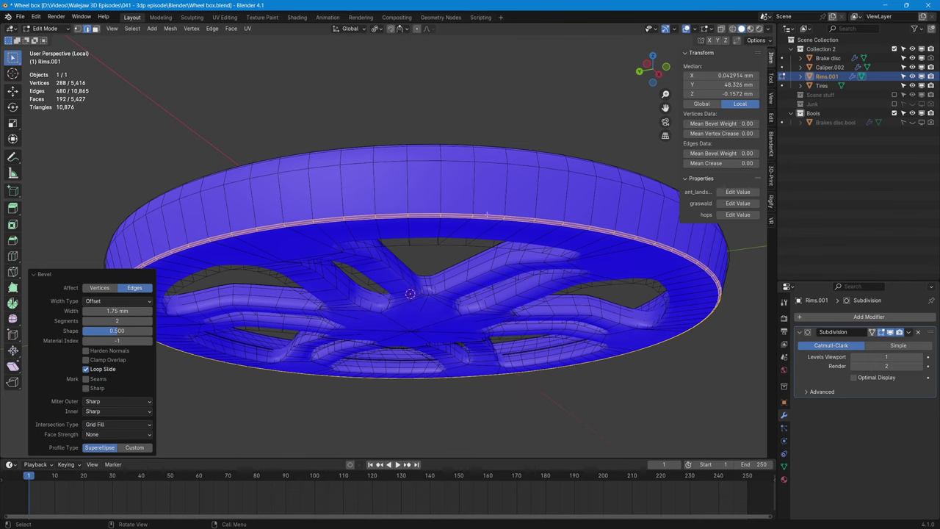
# - Examine the bevelled loops on the rim's back edge and the rim's smoothed side profile in front view
pyautogui.keyDown('alt'); pyautogui.click(486, 214); pyautogui.keyUp('alt')
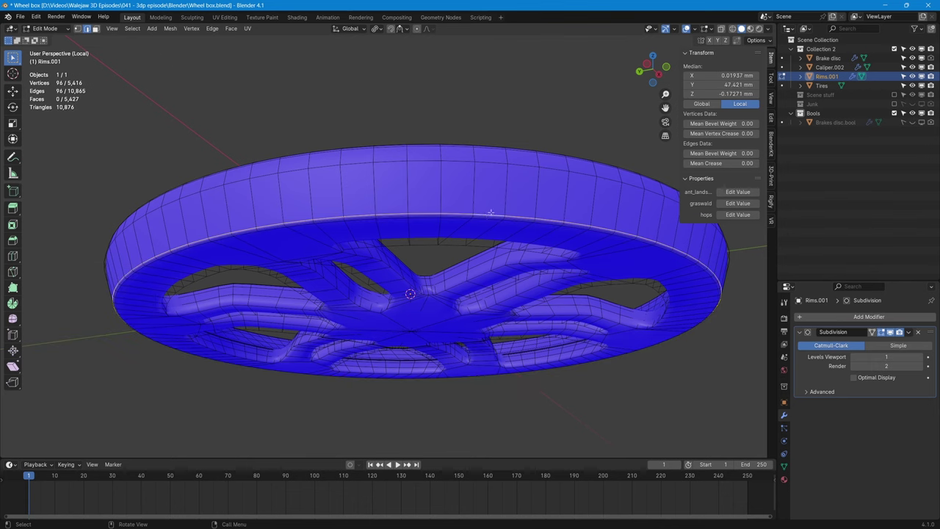
pyautogui.keyDown('alt'); pyautogui.click(491, 217); pyautogui.keyUp('alt')
pyautogui.scroll(5, 489, 220)
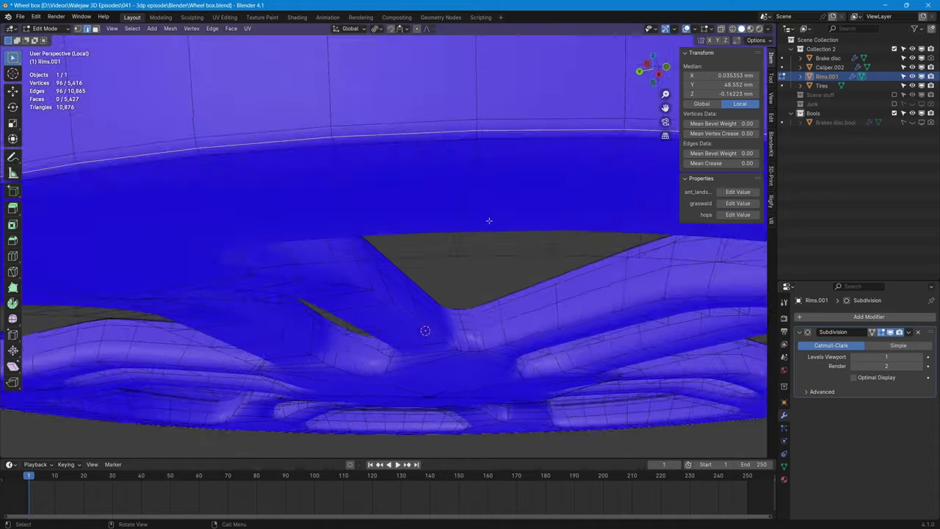
pyautogui.scroll(-6, 489, 220)
pyautogui.moveTo(488, 221); pyautogui.dragTo(438, 255, button='middle')
pyautogui.click(647, 71)
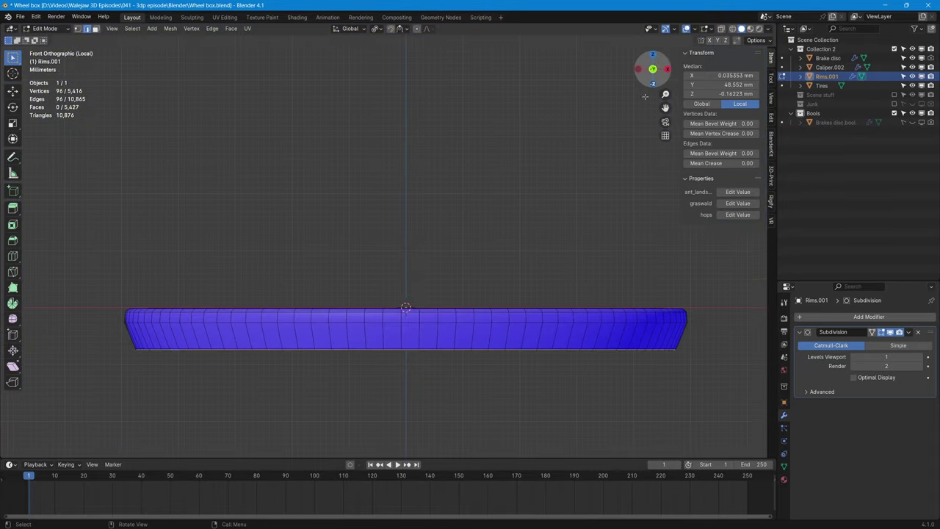
pyautogui.scroll(3, 583, 232)
pyautogui.keyDown('shift'); pyautogui.moveTo(351, 365); pyautogui.dragTo(673, 198, button='middle'); pyautogui.keyUp('shift')
pyautogui.keyDown('shift'); pyautogui.moveTo(441, 283); pyautogui.dragTo(605, 275, button='middle'); pyautogui.keyUp('shift')
pyautogui.press('Tab')
pyautogui.scroll(5, 404, 327)
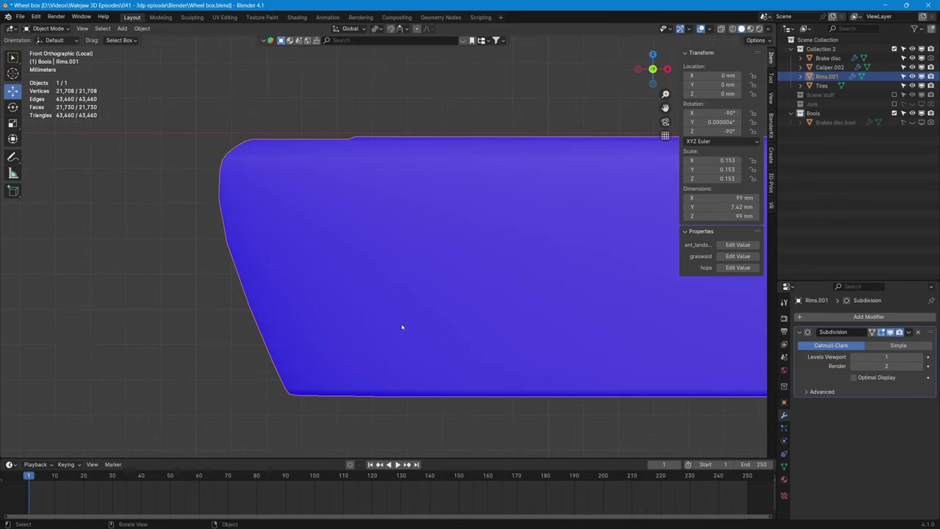
pyautogui.scroll(1, 402, 327)
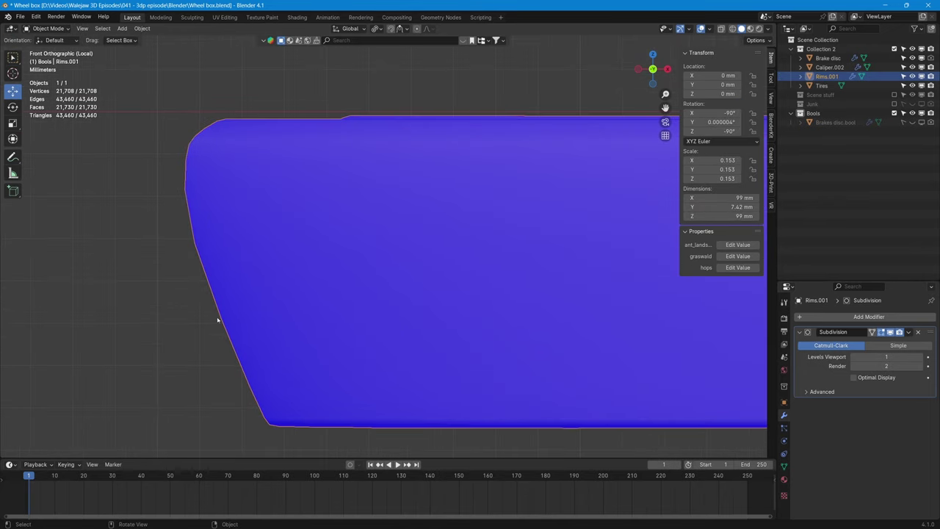
# - Set the rim's Subdivision levels to 3 for both viewport and render, and enable Optimal Display
pyautogui.click(921, 357)
pyautogui.click(921, 358)
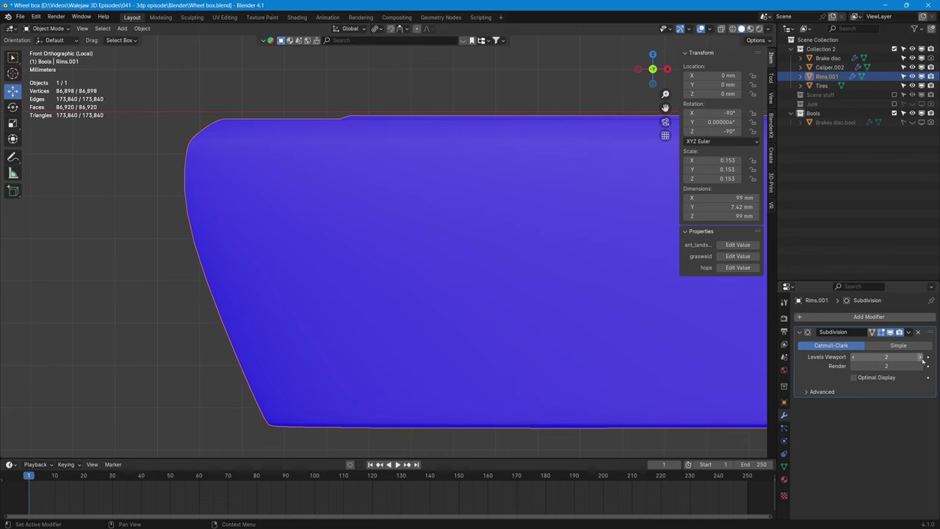
pyautogui.click(920, 366)
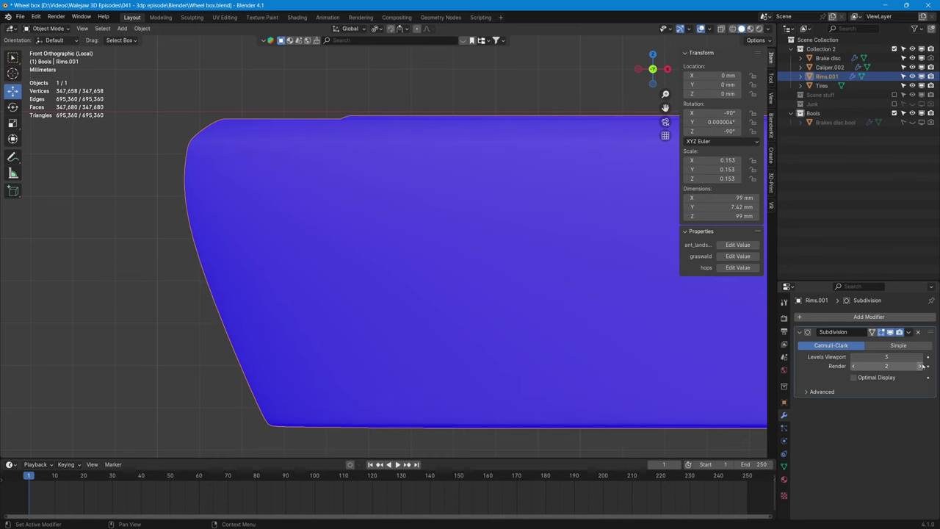
pyautogui.click(853, 377)
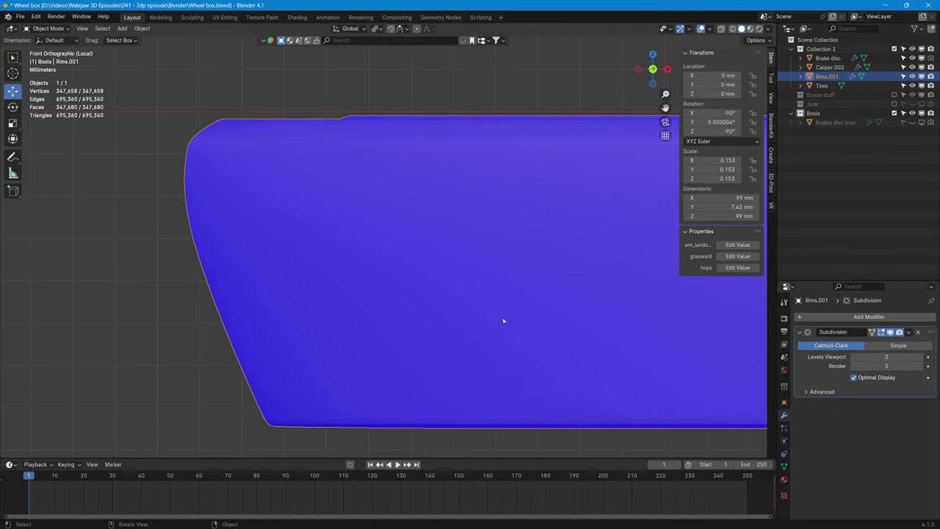
pyautogui.scroll(-2, 414, 304)
pyautogui.scroll(1, 397, 335)
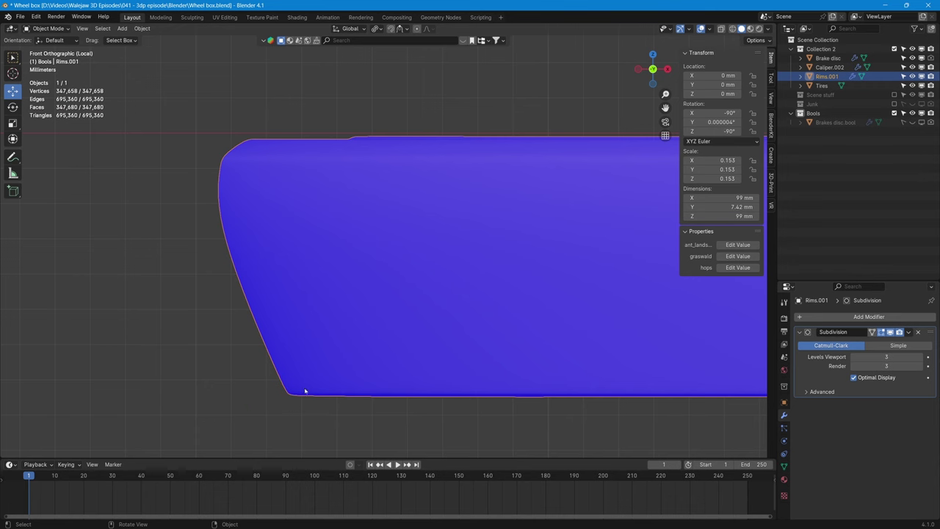
# - Select the edge loop around the widest part of the rim's outer wall and set its mean crease to 1.00
pyautogui.press('Tab')
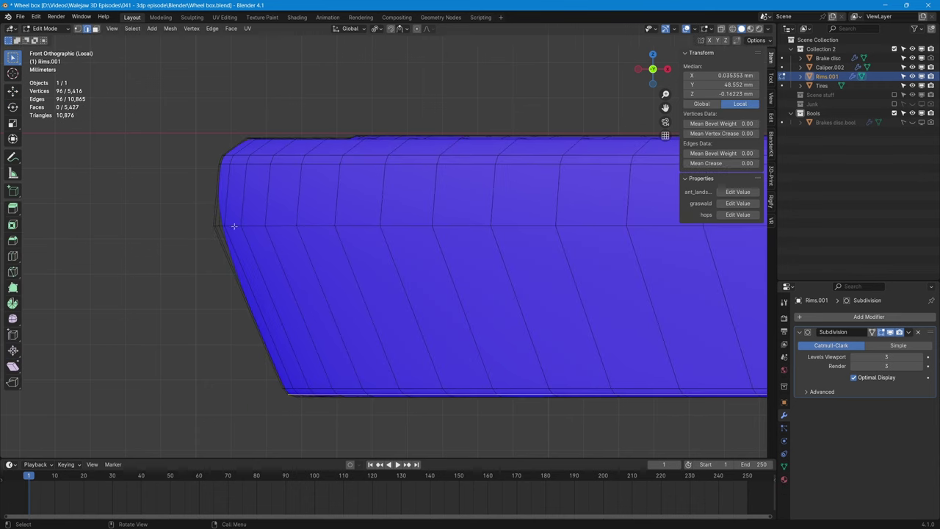
pyautogui.scroll(-3, 372, 243)
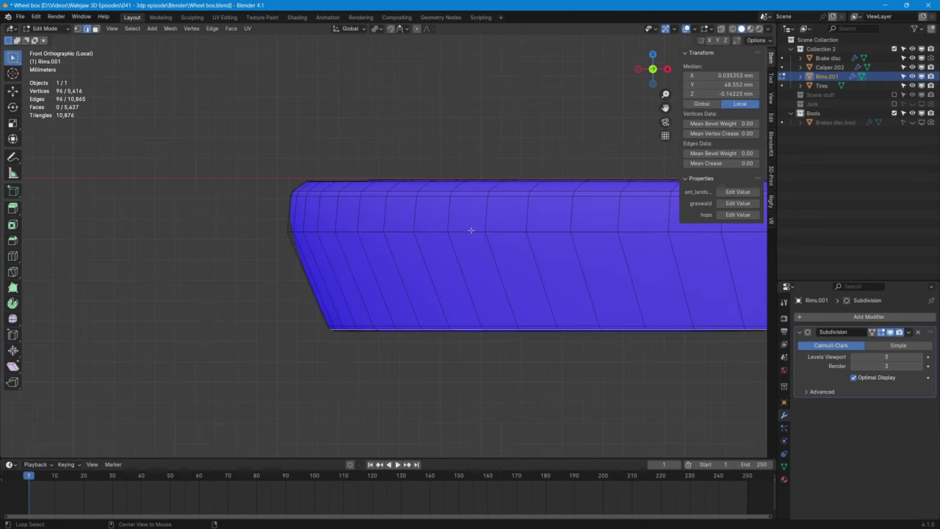
pyautogui.moveTo(467, 233); pyautogui.dragTo(659, 262, button='middle')
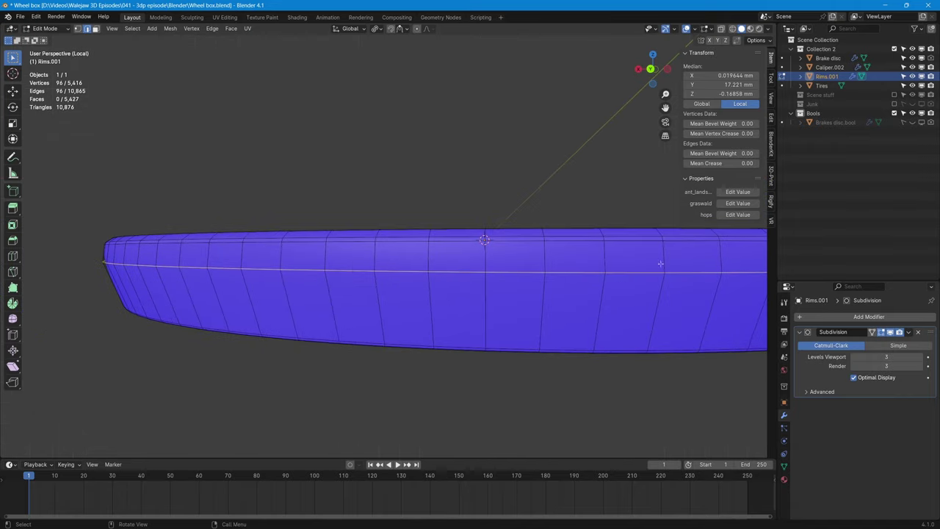
pyautogui.moveTo(699, 163); pyautogui.dragTo(758, 163)
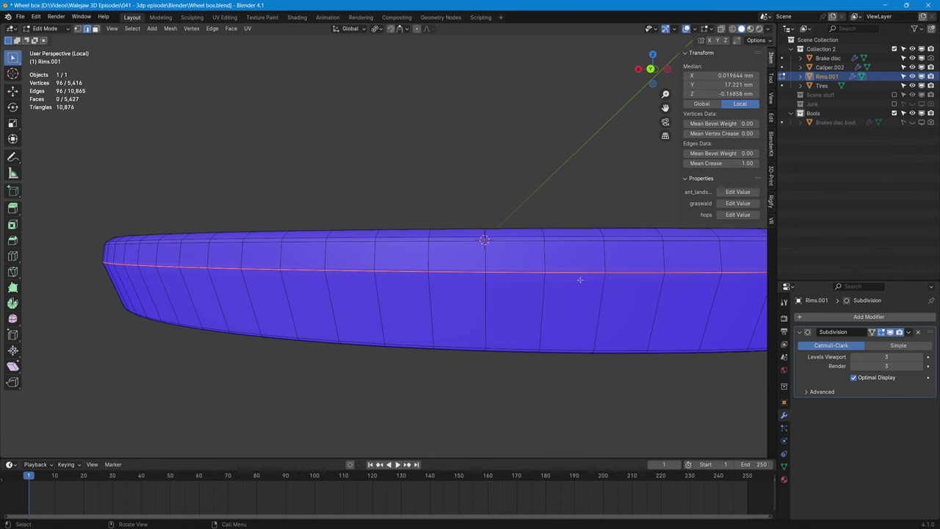
pyautogui.scroll(-3, 388, 273)
pyautogui.moveTo(388, 273)
pyautogui.mouseDown(button='middle')
pyautogui.moveTo(416, 279)
pyautogui.moveTo(403, 275)
pyautogui.mouseUp(button='middle')
pyautogui.hotkey('alt', 'z')
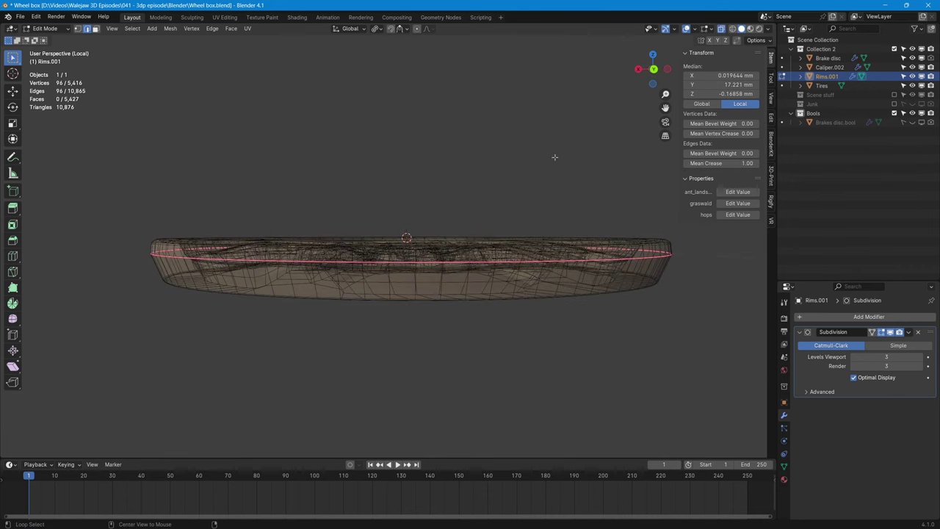
pyautogui.hotkey('alt', 'z')
# - Scale the creased outer loop inward to 0.997, straightening the wall above it in the rim's side profile
pyautogui.click(653, 69)
pyautogui.keyDown('shift'); pyautogui.moveTo(251, 281); pyautogui.dragTo(394, 327, button='middle'); pyautogui.keyUp('shift')
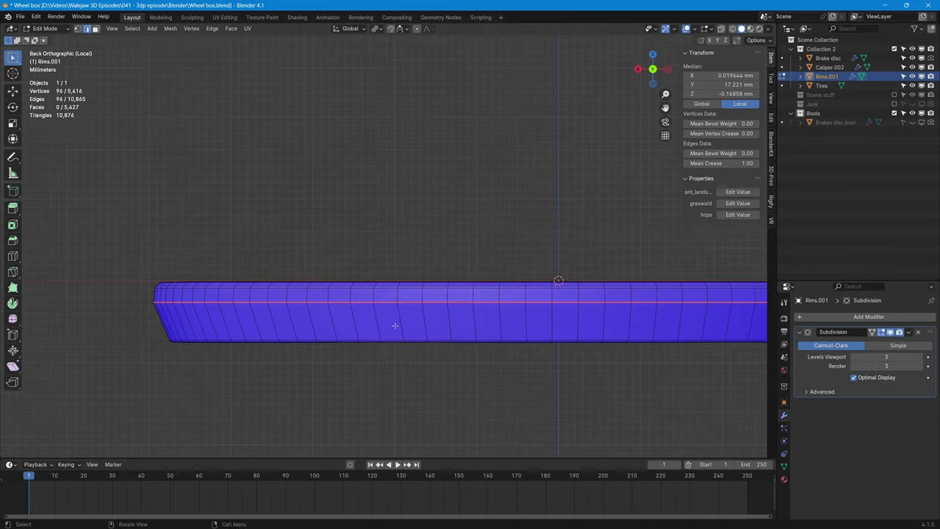
pyautogui.press('Tab')
pyautogui.keyDown('shift'); pyautogui.moveTo(220, 318); pyautogui.dragTo(358, 291, button='middle'); pyautogui.keyUp('shift')
pyautogui.scroll(7, 357, 292)
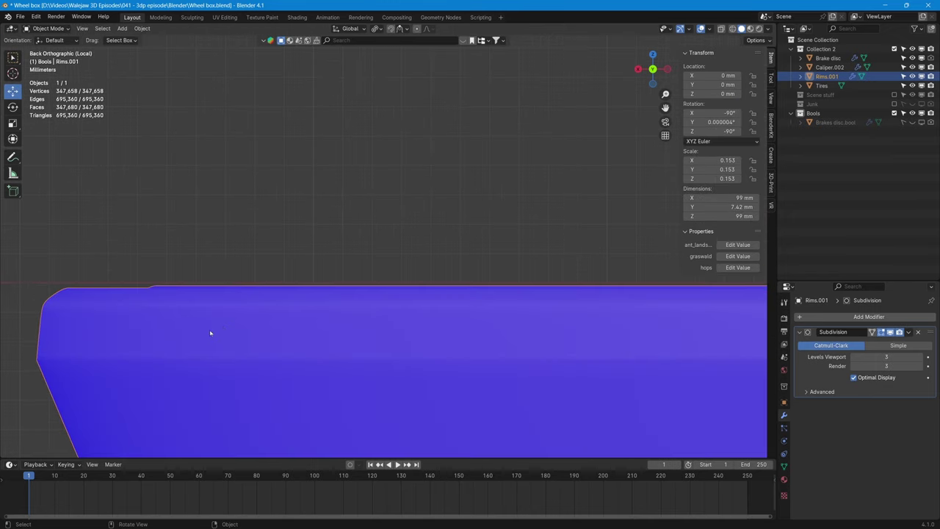
pyautogui.keyDown('shift'); pyautogui.moveTo(210, 332); pyautogui.dragTo(420, 267, button='middle'); pyautogui.keyUp('shift')
pyautogui.scroll(2, 420, 266)
pyautogui.keyDown('shift'); pyautogui.moveTo(324, 297); pyautogui.dragTo(430, 248, button='middle'); pyautogui.keyUp('shift')
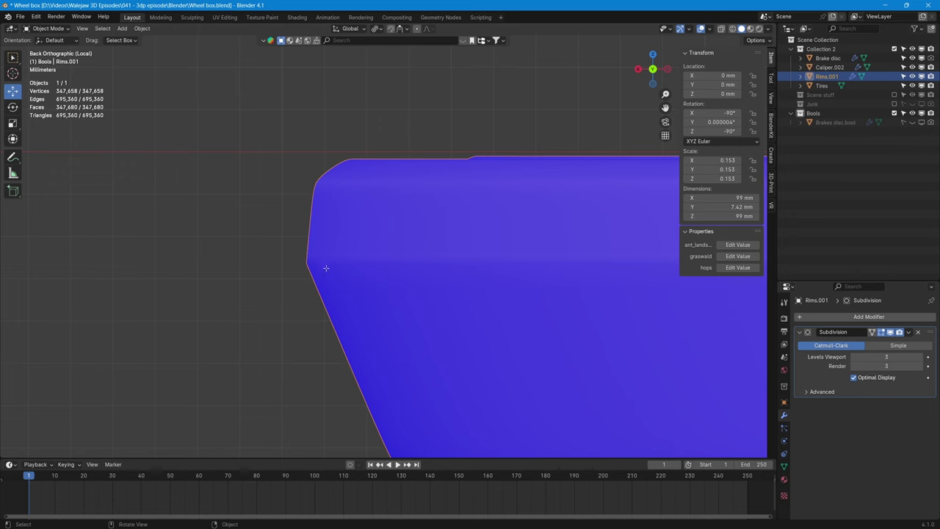
pyautogui.press('Tab')
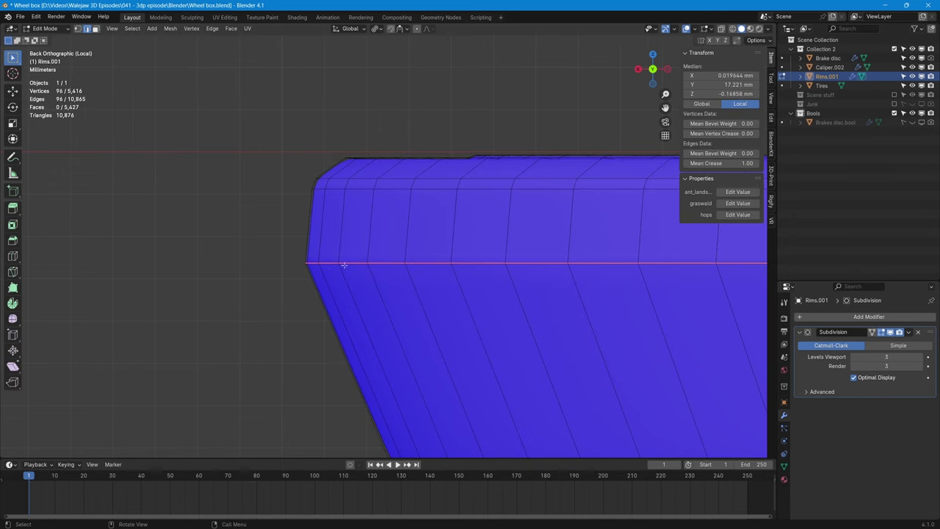
pyautogui.press('s')
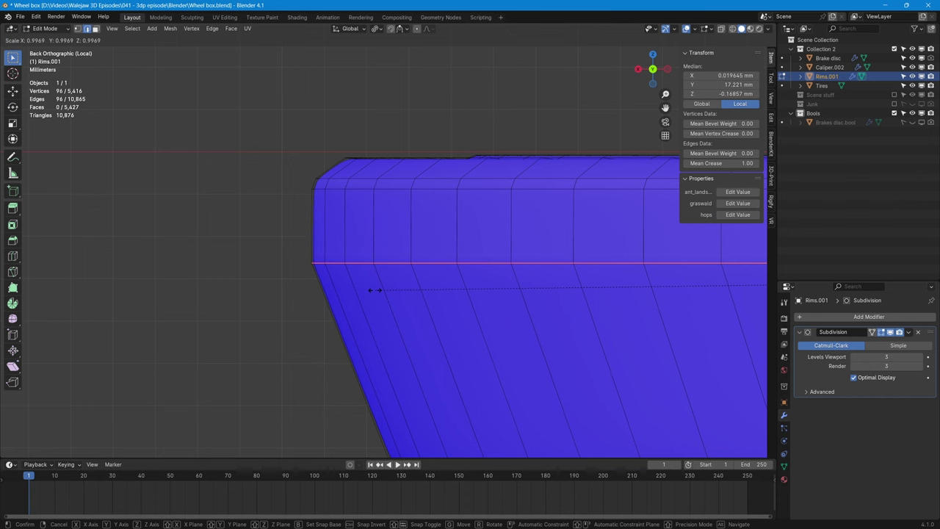
pyautogui.click(375, 290)
pyautogui.scroll(-4, 403, 342)
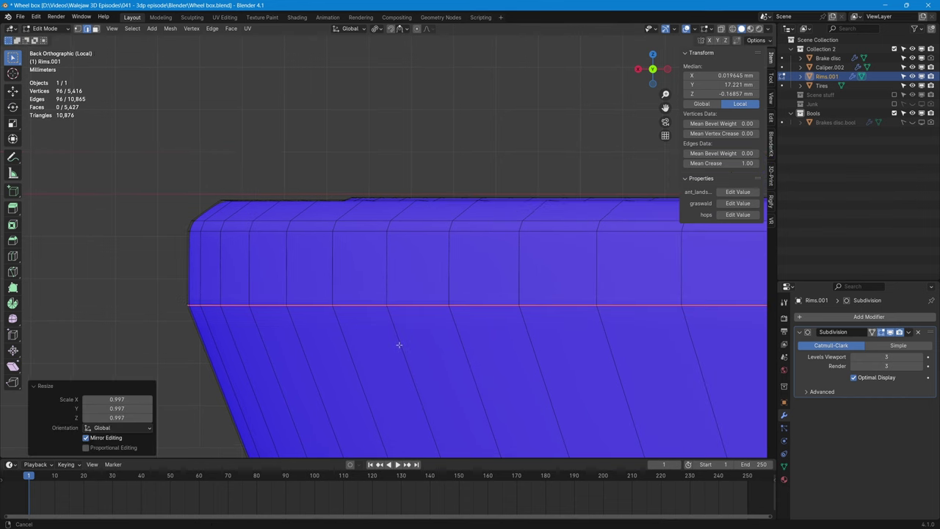
# - Select the edge loop bordering a spoke opening on the rim's back and crease it fully
pyautogui.moveTo(399, 345)
pyautogui.mouseDown(button='middle')
pyautogui.moveTo(447, 329)
pyautogui.moveTo(410, 337)
pyautogui.mouseUp(button='middle')
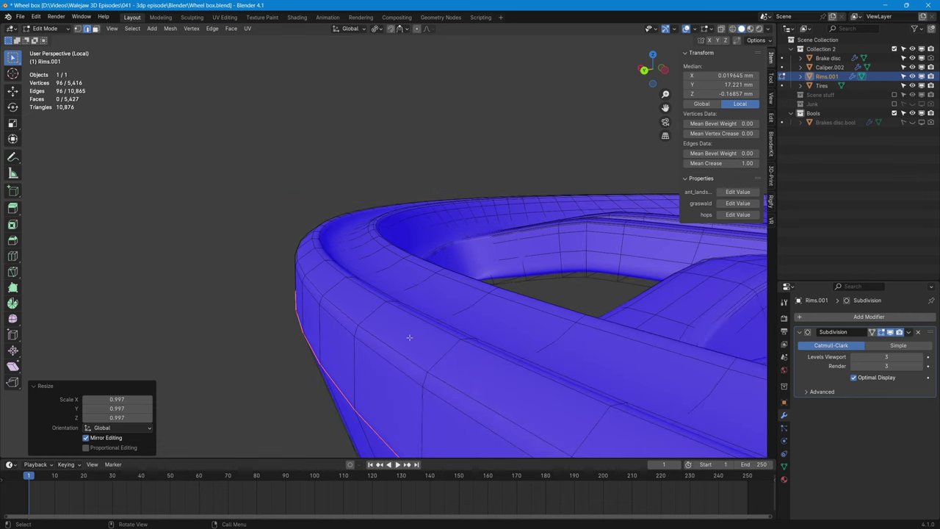
pyautogui.moveTo(484, 370); pyautogui.dragTo(402, 379, button='middle')
pyautogui.scroll(2, 398, 344)
pyautogui.scroll(2, 401, 374)
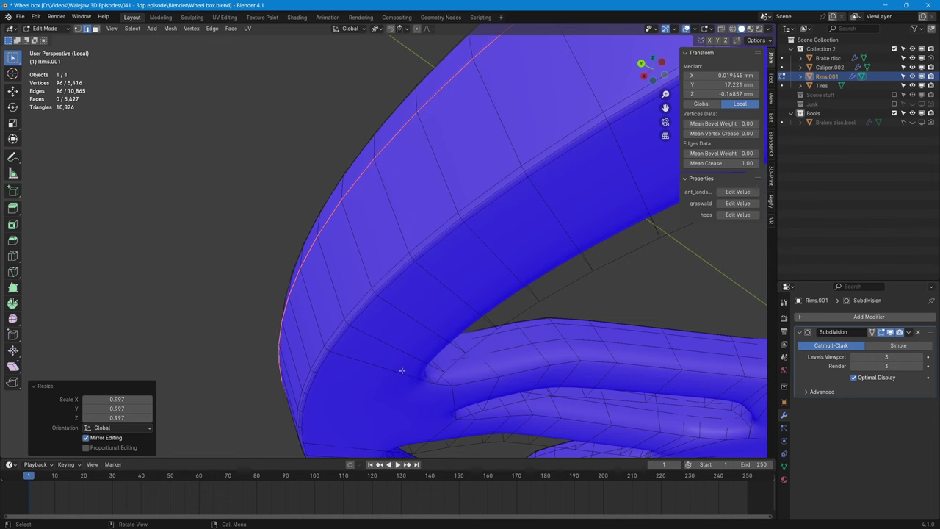
pyautogui.keyDown('alt'); pyautogui.click(522, 310); pyautogui.keyUp('alt')
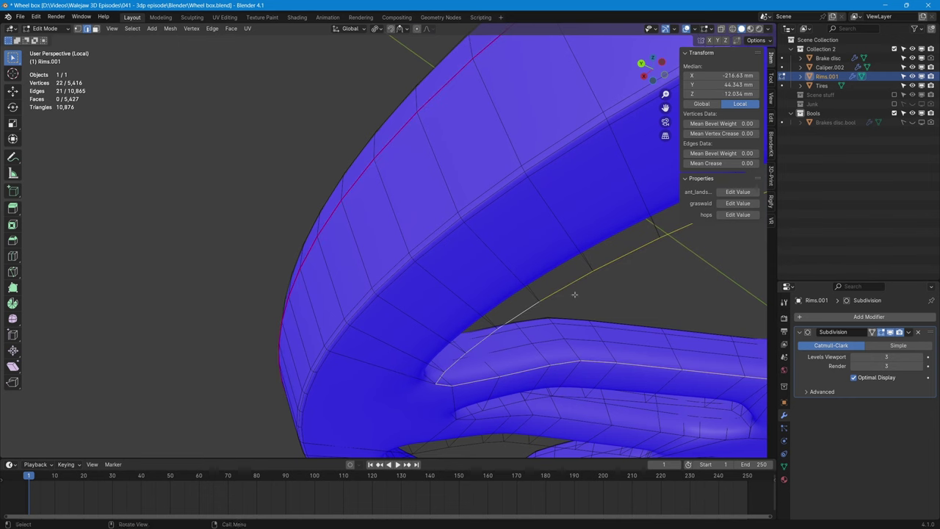
pyautogui.moveTo(705, 163); pyautogui.dragTo(756, 163)
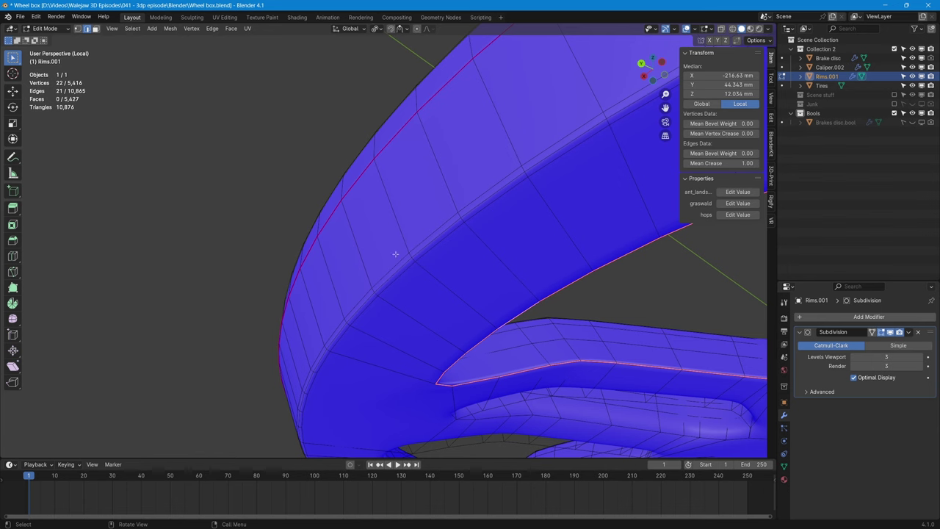
# - Dissolve the back bevel's edge loop nearest the outer wall and select the bevel's middle loop
pyautogui.keyDown('alt'); pyautogui.keyDown('shift'); pyautogui.click(447, 235); pyautogui.keyUp('shift'); pyautogui.keyUp('alt')
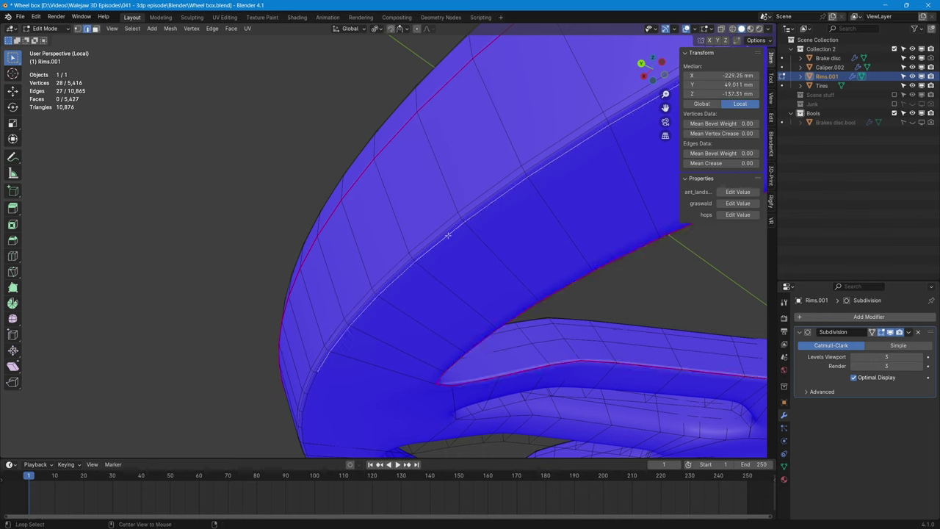
pyautogui.keyDown('alt'); pyautogui.keyDown('shift'); pyautogui.click(443, 223); pyautogui.keyUp('shift'); pyautogui.keyUp('alt')
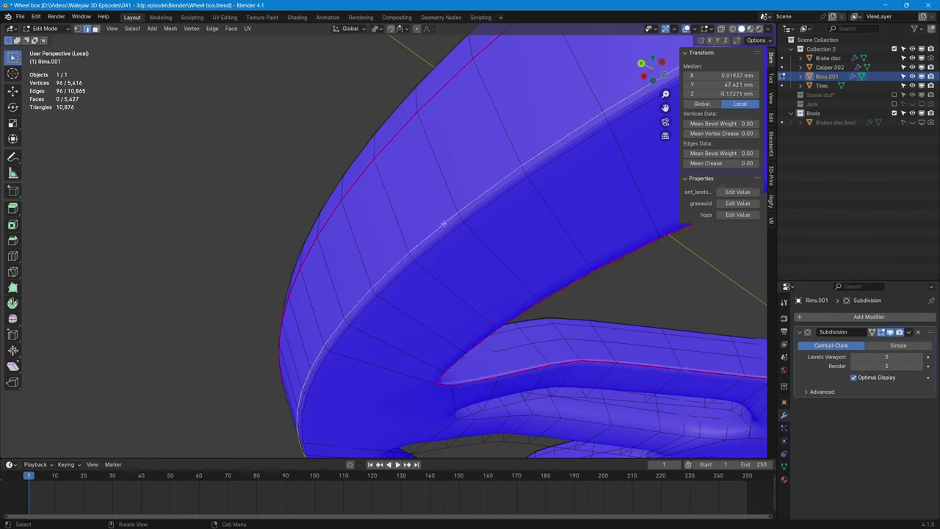
pyautogui.press('x')
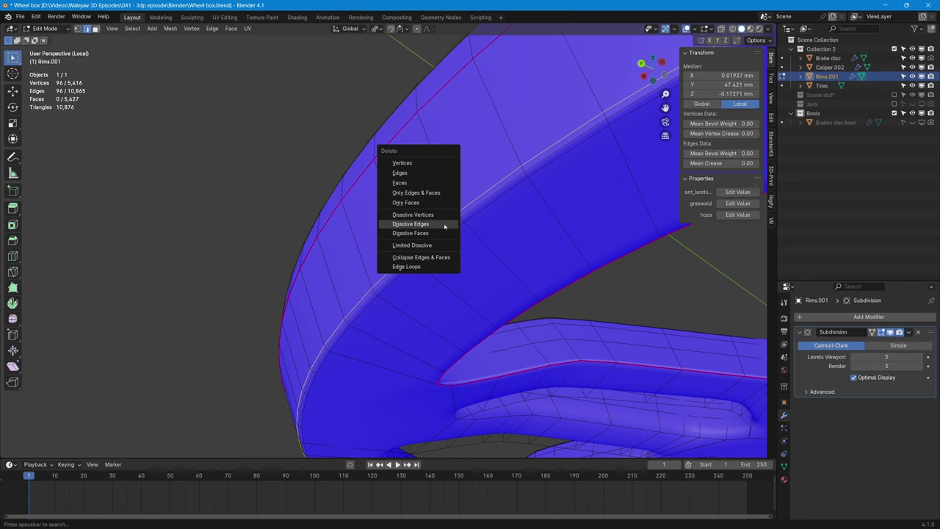
pyautogui.click(445, 225)
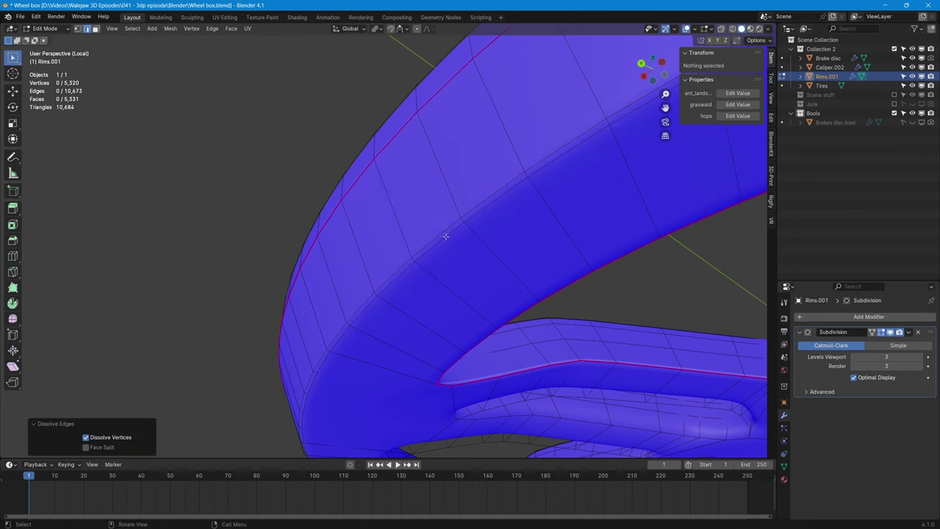
pyautogui.keyDown('alt'); pyautogui.click(442, 234); pyautogui.keyUp('alt')
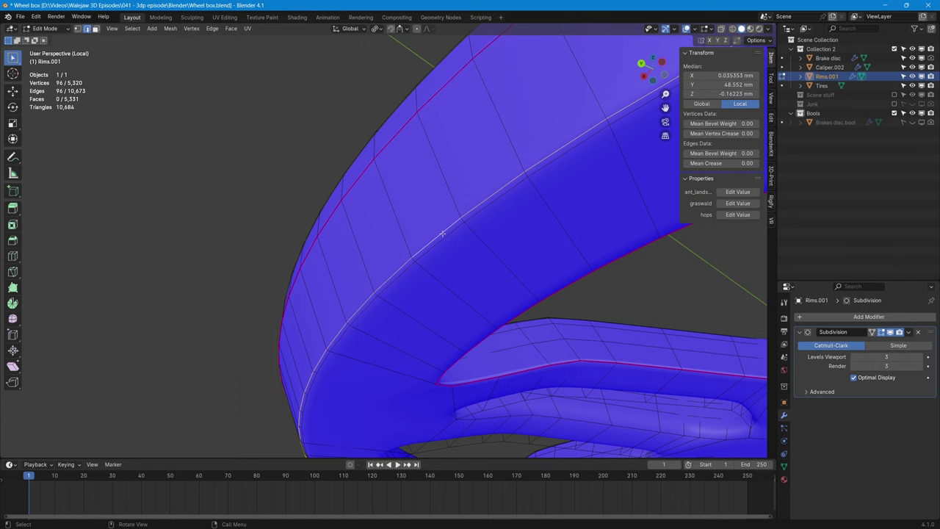
# - Try dissolving the selected middle bevel loop, and undo the dissolve
pyautogui.press('x')
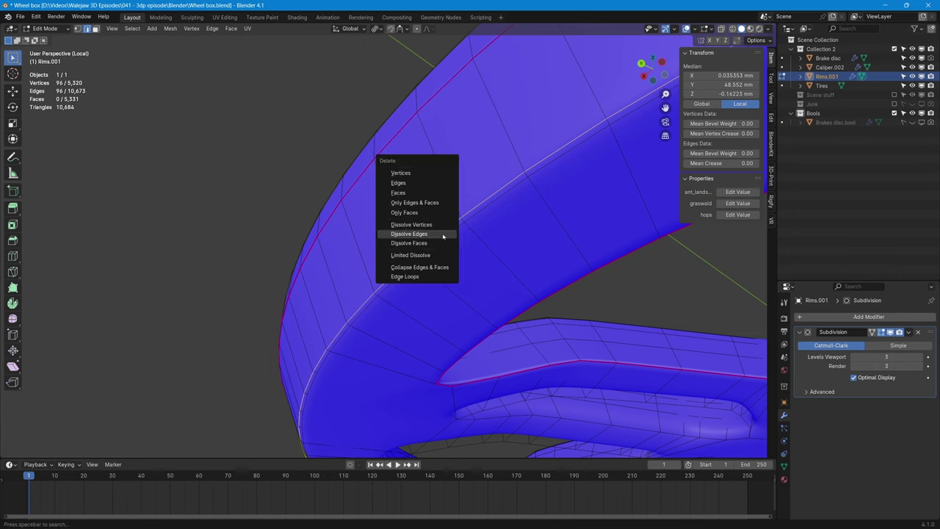
pyautogui.click(443, 234)
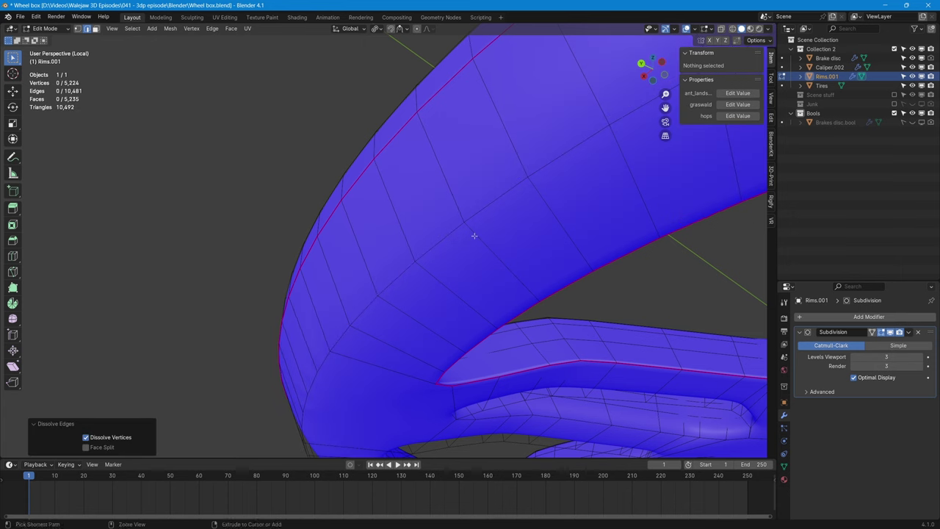
pyautogui.hotkey('ctrl', 'z')
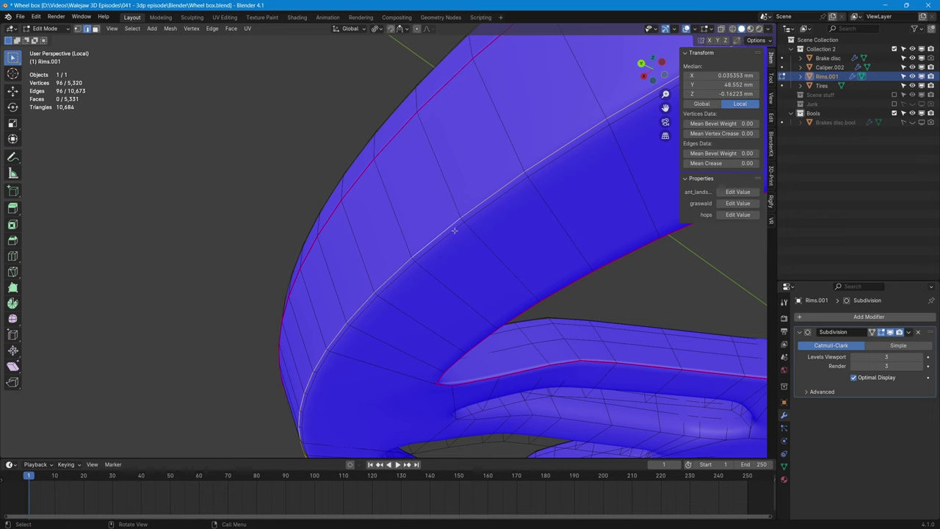
# - Enable Auto Merge and slide the bevel's selected middle loop by a factor of 1.000 onto the adjacent back loop
pyautogui.scroll(-4, 459, 229)
pyautogui.keyDown('shift'); pyautogui.moveTo(455, 232); pyautogui.dragTo(421, 231, button='middle'); pyautogui.keyUp('shift')
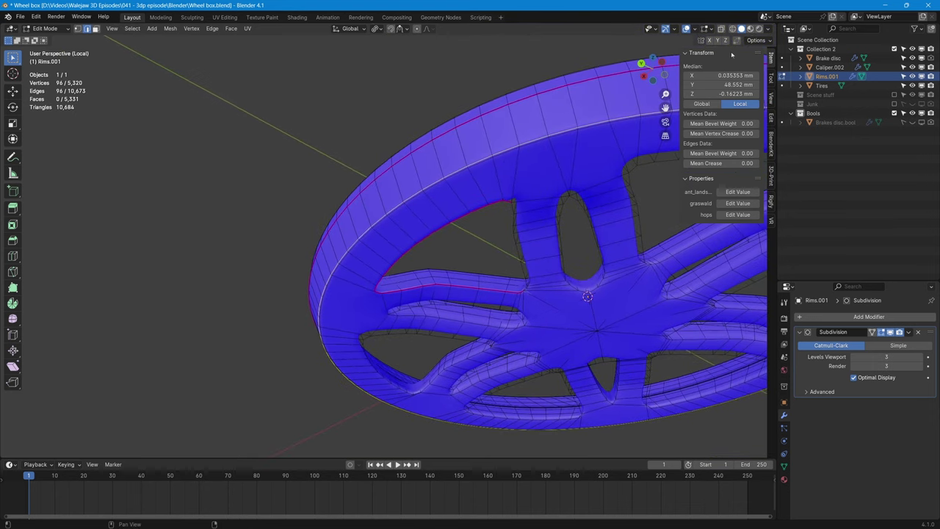
pyautogui.click(737, 40)
pyautogui.scroll(6, 418, 230)
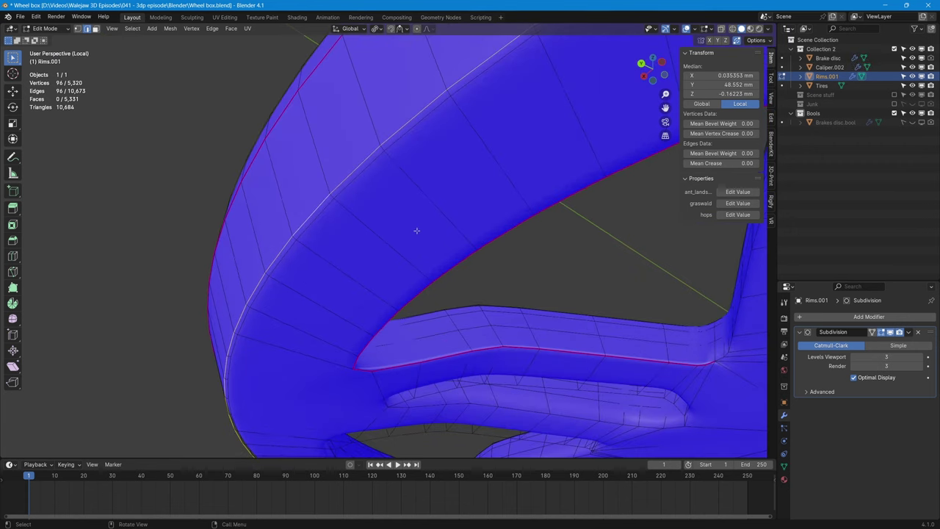
pyautogui.press('g')
pyautogui.press('g')
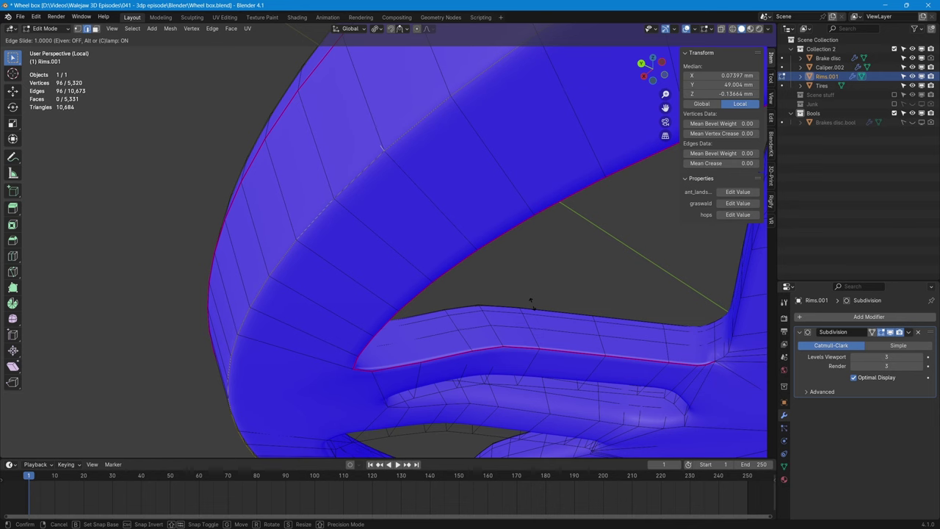
pyautogui.click(530, 302)
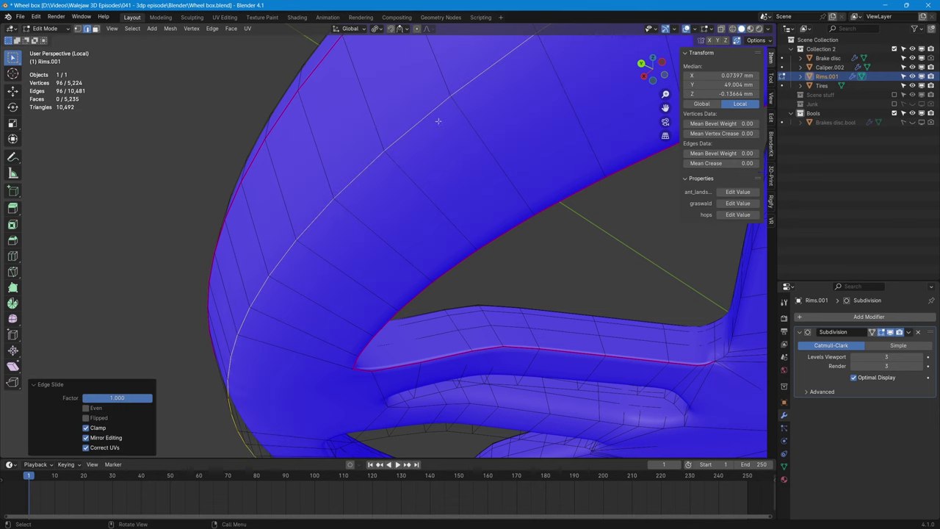
# - Set the mean crease of the merged loop along the rim's outer back edge to 1
pyautogui.scroll(-2, 457, 177)
pyautogui.moveTo(457, 177); pyautogui.dragTo(443, 218, button='middle')
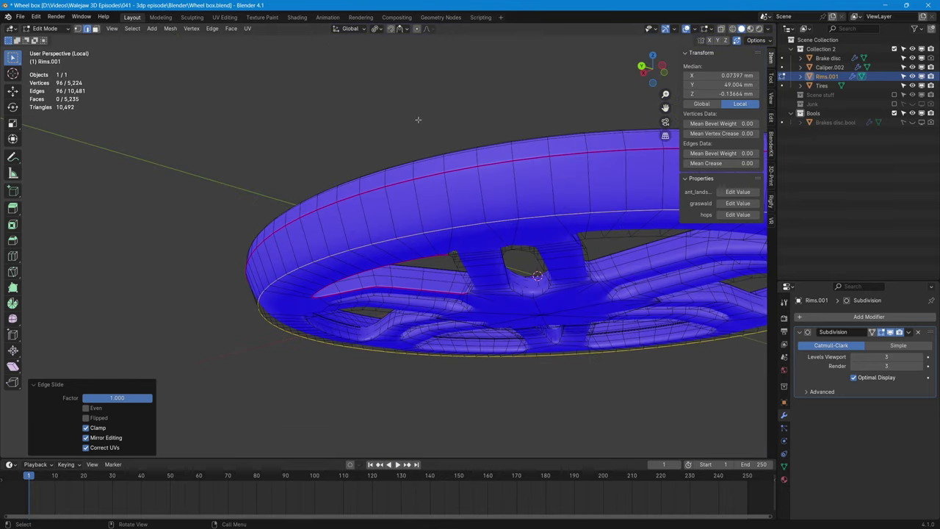
pyautogui.click(728, 163)
pyautogui.write('1')
pyautogui.press('Return')
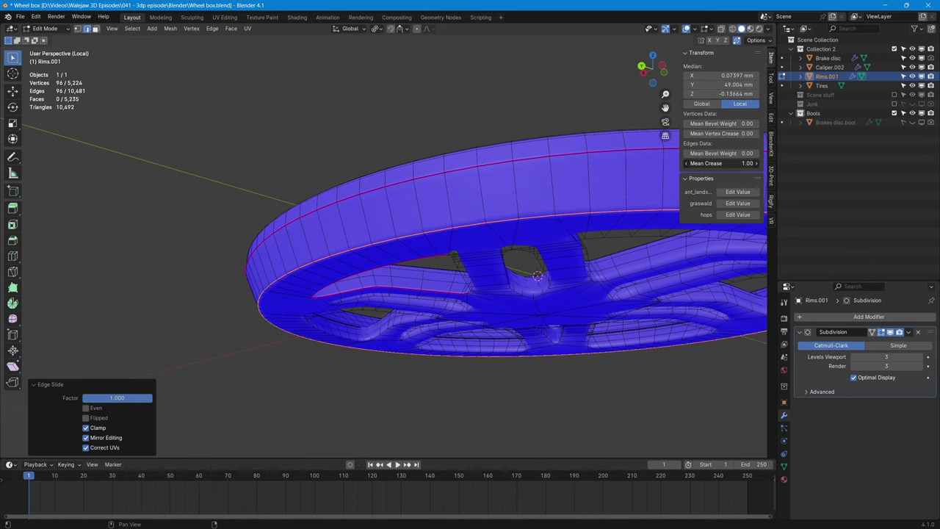
# - Try a loop cut on the rim's outer wall, slid toward the creased back edge with a factor of 0.955
pyautogui.moveTo(521, 220); pyautogui.dragTo(485, 209, button='middle')
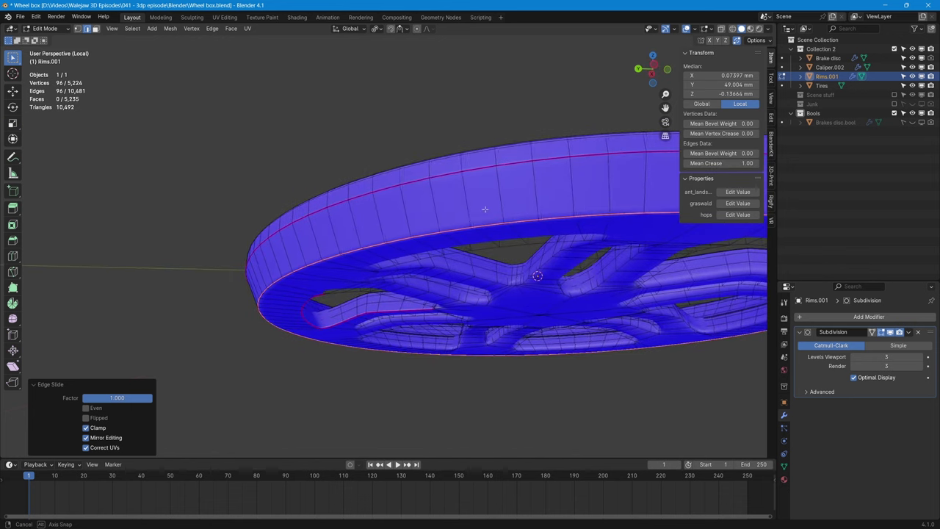
pyautogui.scroll(4, 484, 209)
pyautogui.scroll(-3, 485, 210)
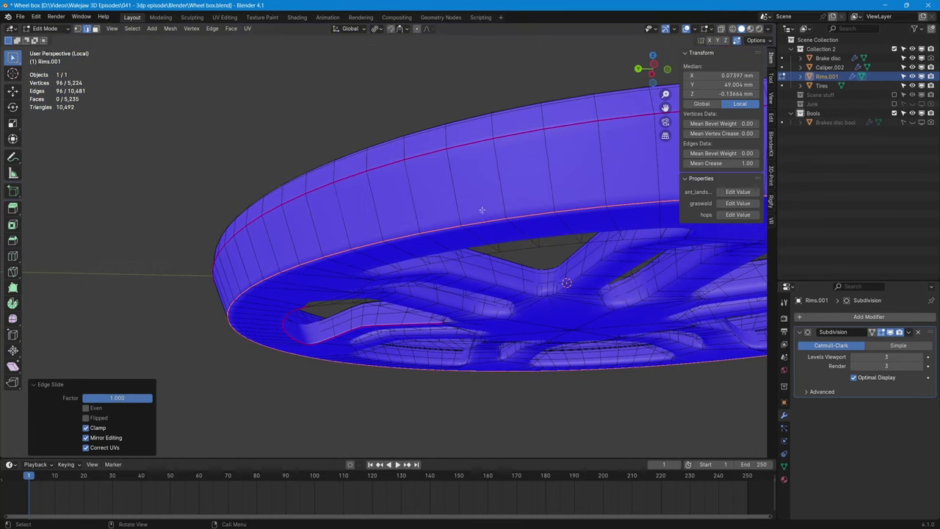
pyautogui.moveTo(477, 213)
pyautogui.mouseDown(button='middle')
pyautogui.moveTo(457, 230)
pyautogui.moveTo(475, 198)
pyautogui.moveTo(466, 208)
pyautogui.mouseUp(button='middle')
pyautogui.scroll(3, 456, 230)
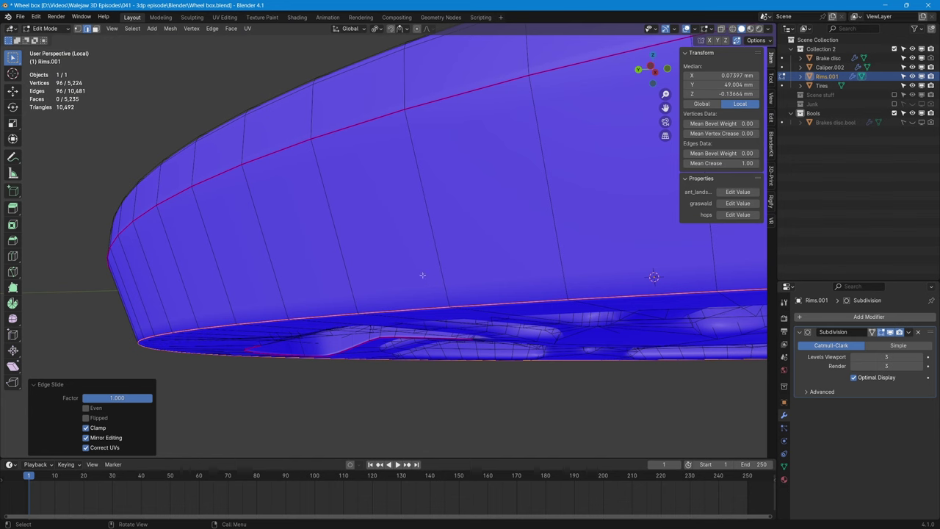
pyautogui.hotkey('ctrl', 'r')
pyautogui.click(328, 204)
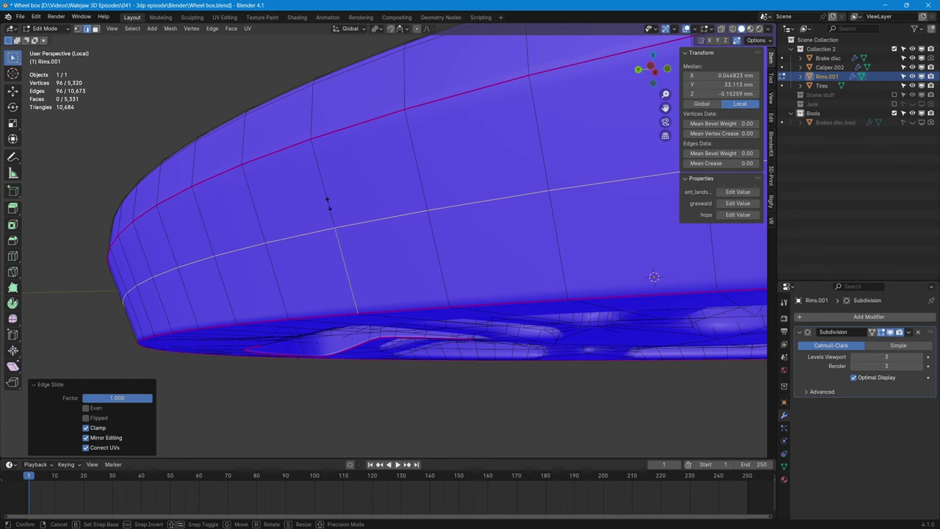
pyautogui.moveTo(335, 254); pyautogui.dragTo(355, 288)
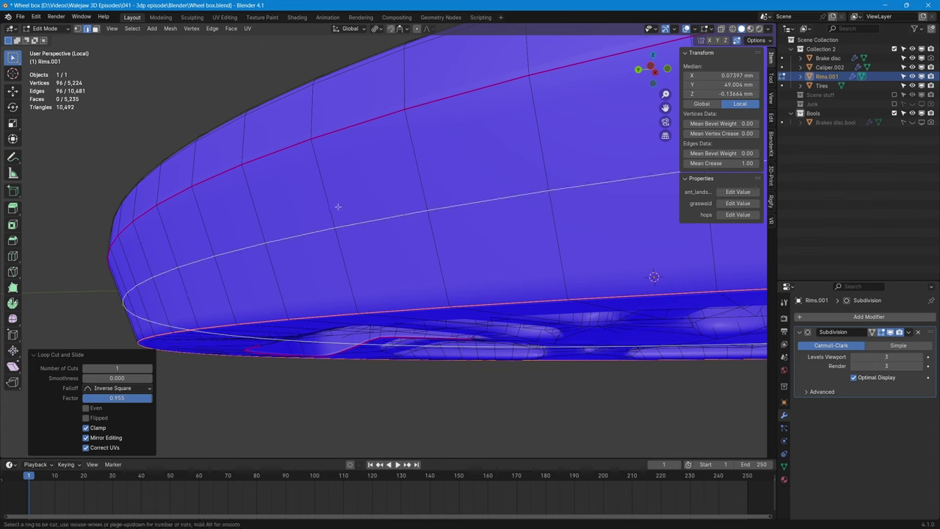
# - Add outer-wall loop cuts beside the creased back edge (factor 0.847) and on both sides of the other creased loop (-0.868 and -0.736)
pyautogui.moveTo(337, 206); pyautogui.dragTo(351, 283)
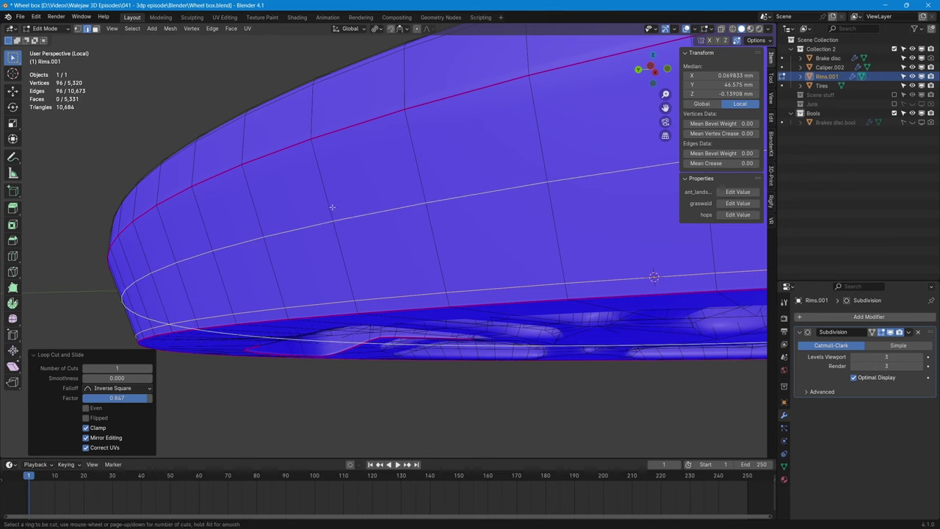
pyautogui.moveTo(331, 209); pyautogui.dragTo(313, 138)
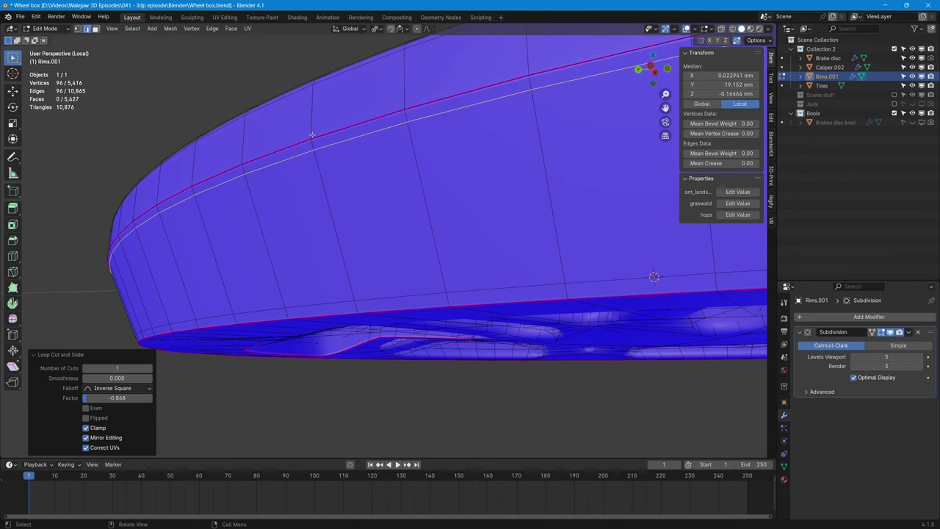
pyautogui.click(316, 109)
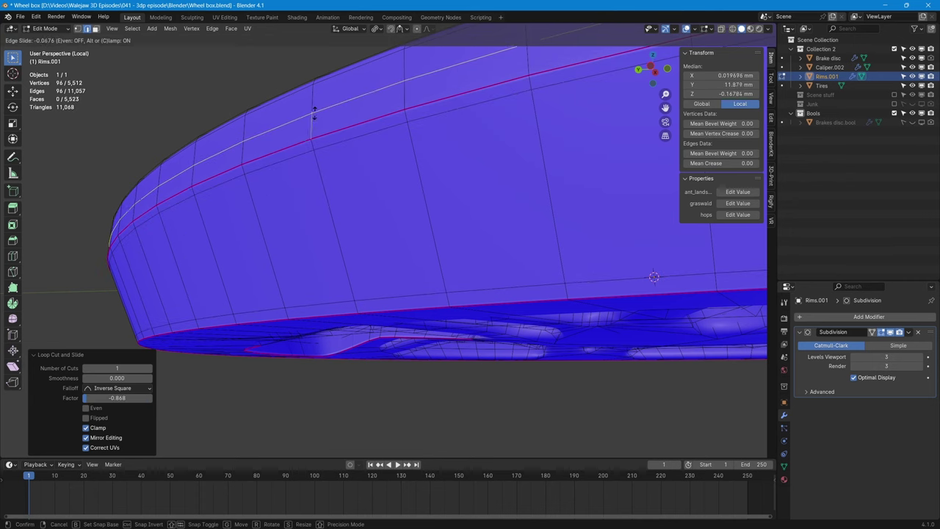
pyautogui.click(314, 118)
# - Select the edge loops bordering the uncreased spoke openings on the rim's back, including the separate segments of the large openings
pyautogui.scroll(-2, 346, 218)
pyautogui.moveTo(346, 218); pyautogui.dragTo(258, 158, button='middle')
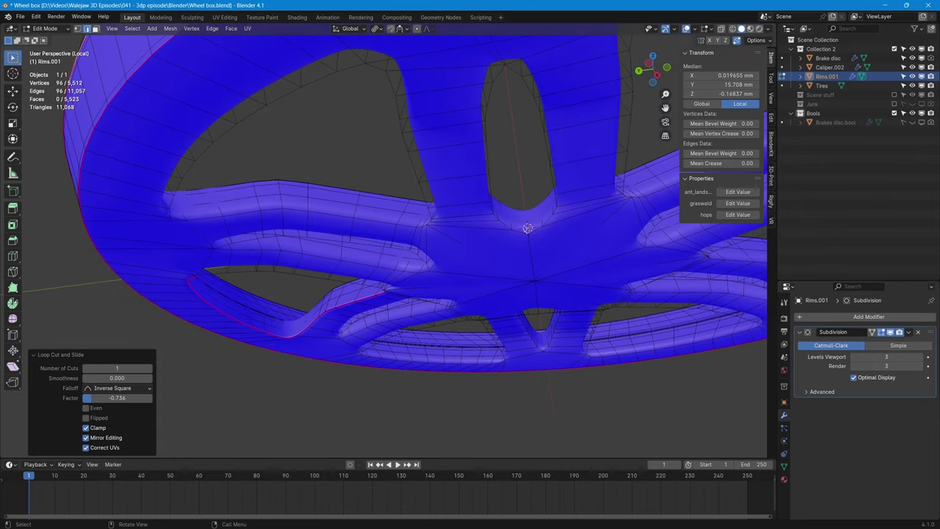
pyautogui.moveTo(390, 255); pyautogui.dragTo(307, 178, button='middle')
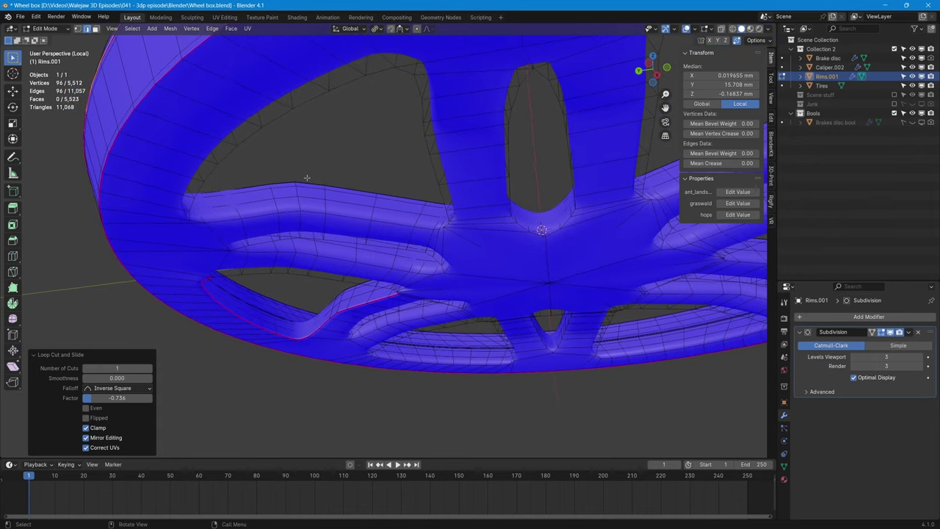
pyautogui.keyDown('alt'); pyautogui.click(416, 87); pyautogui.keyUp('alt')
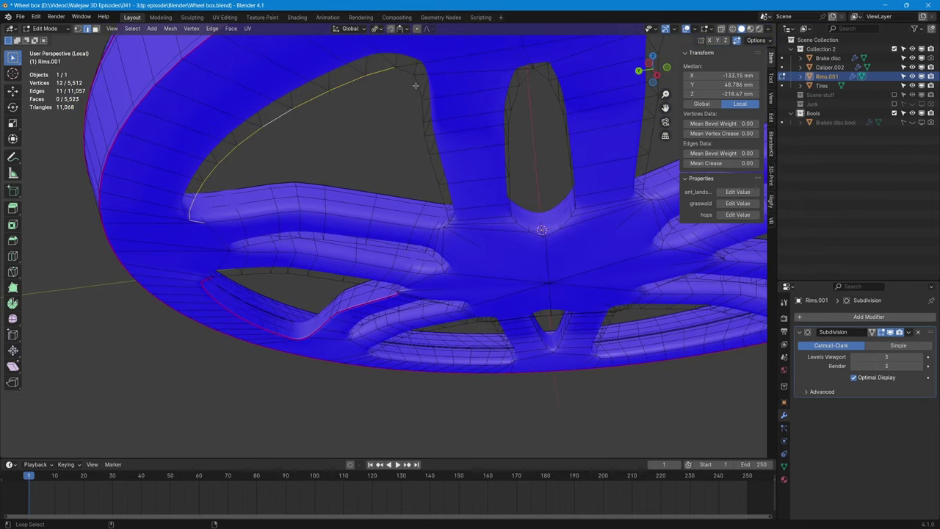
pyautogui.keyDown('alt'); pyautogui.keyDown('shift'); pyautogui.click(399, 224); pyautogui.keyUp('shift'); pyautogui.keyUp('alt')
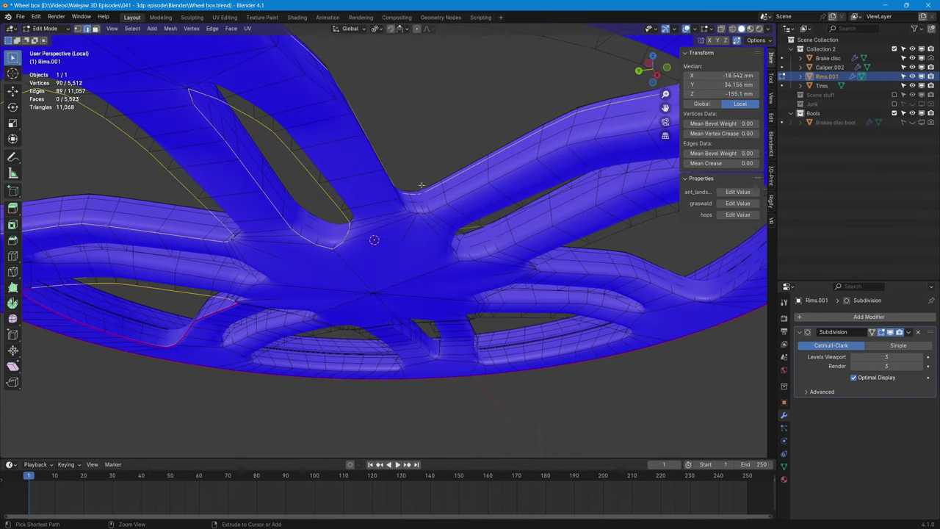
pyautogui.keyDown('alt'); pyautogui.keyDown('shift'); pyautogui.click(421, 185); pyautogui.keyUp('shift'); pyautogui.keyUp('alt')
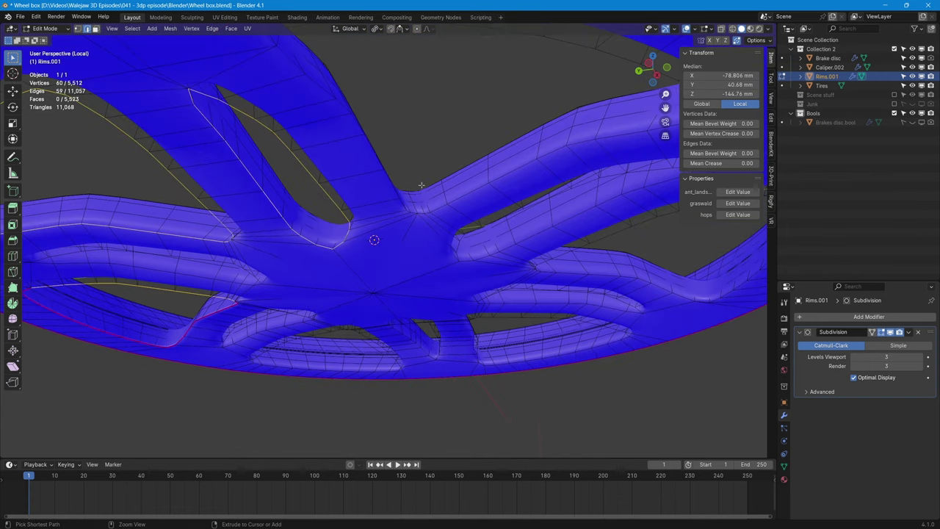
pyautogui.keyDown('alt'); pyautogui.keyDown('shift'); pyautogui.click(474, 188); pyautogui.keyUp('shift'); pyautogui.keyUp('alt')
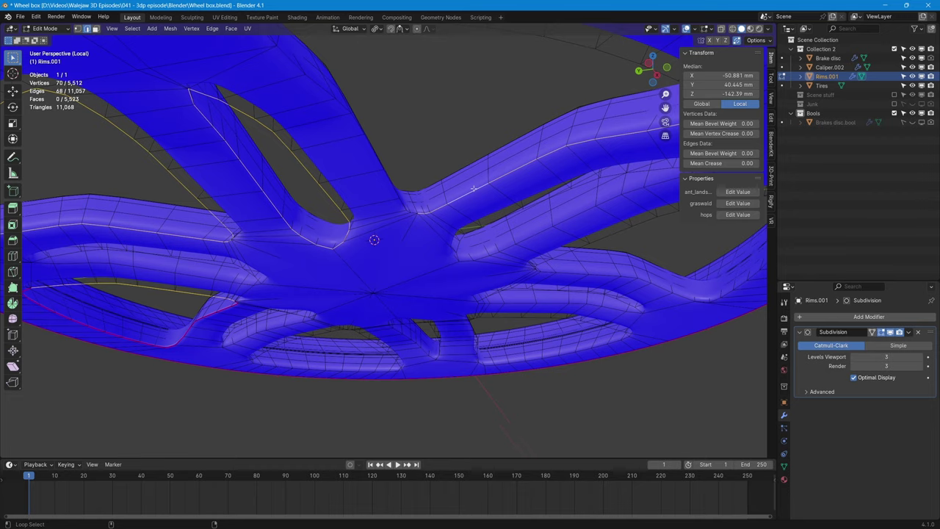
pyautogui.moveTo(474, 189); pyautogui.dragTo(477, 127, button='middle')
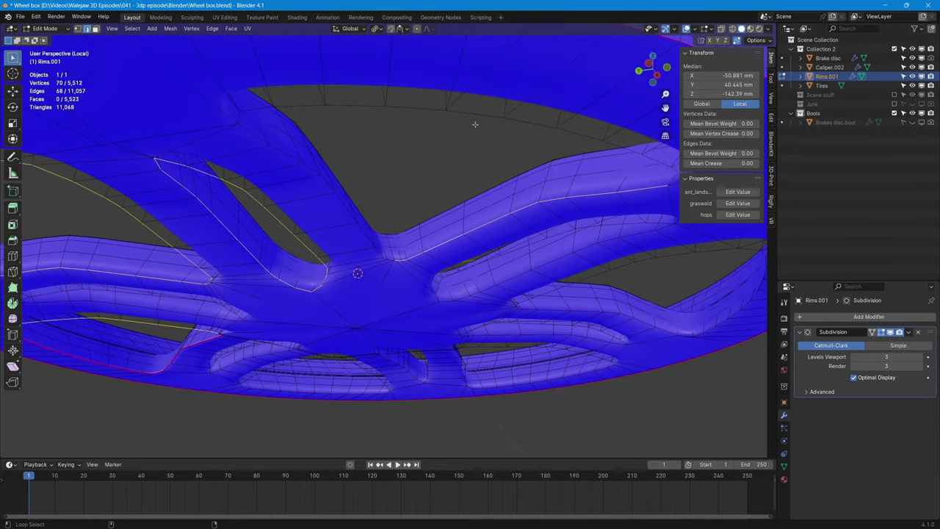
pyautogui.keyDown('alt'); pyautogui.keyDown('shift'); pyautogui.click(474, 122); pyautogui.keyUp('shift'); pyautogui.keyUp('alt')
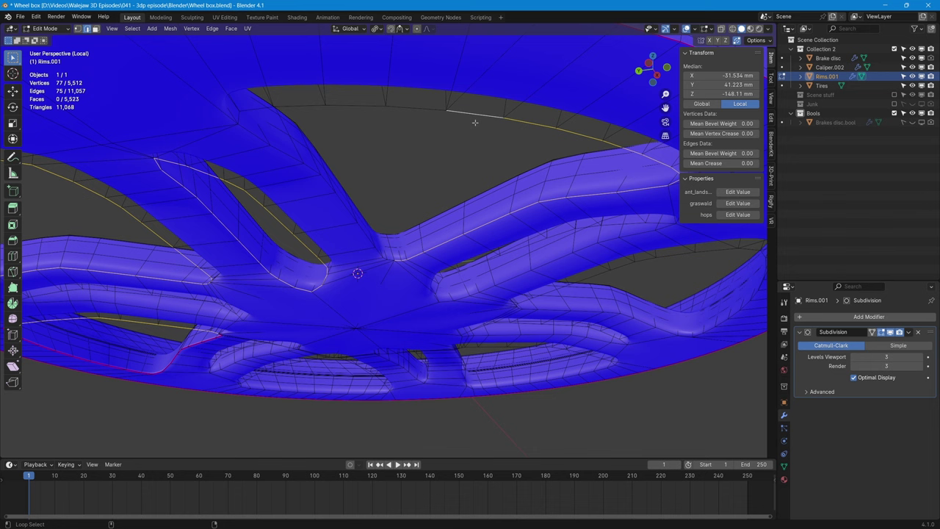
pyautogui.keyDown('alt'); pyautogui.keyDown('shift'); pyautogui.click(424, 115); pyautogui.keyUp('shift'); pyautogui.keyUp('alt')
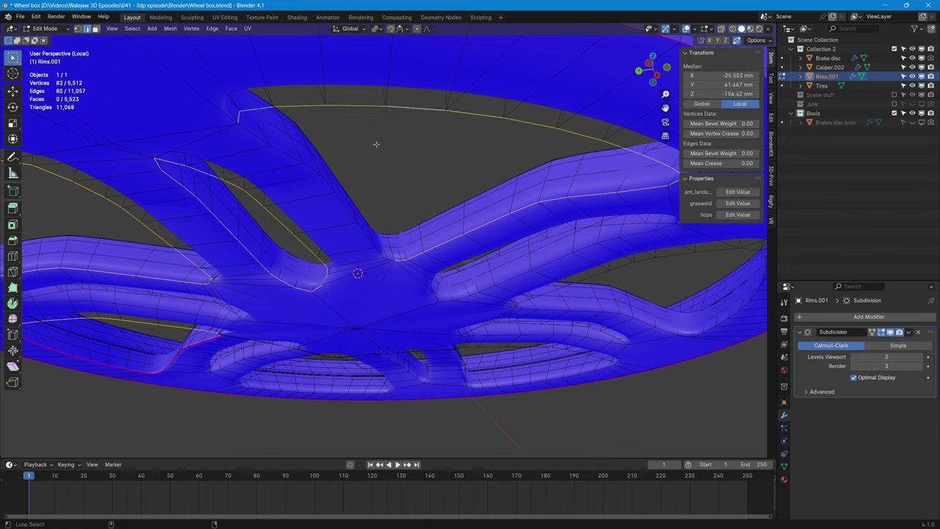
pyautogui.keyDown('alt'); pyautogui.keyDown('shift'); pyautogui.click(345, 208); pyautogui.keyUp('shift'); pyautogui.keyUp('alt')
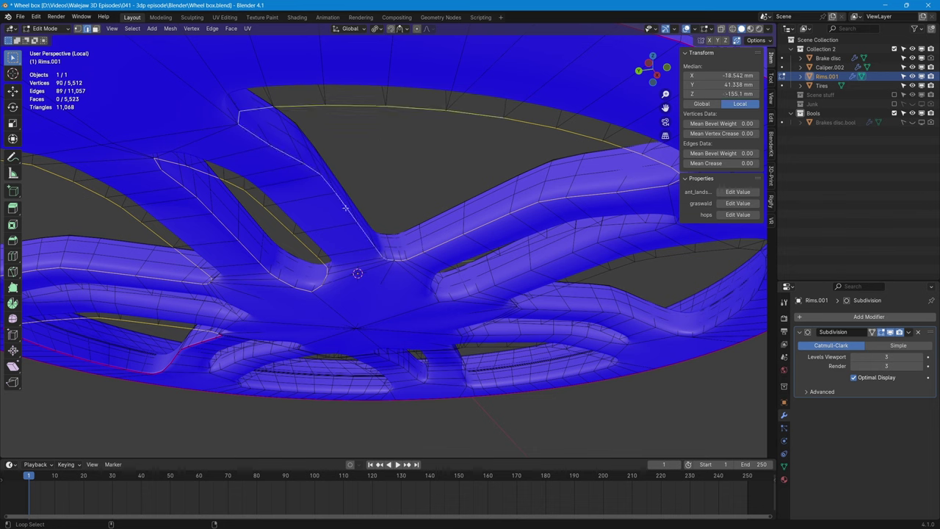
pyautogui.keyDown('alt'); pyautogui.keyDown('shift'); pyautogui.click(519, 278); pyautogui.keyUp('shift'); pyautogui.keyUp('alt')
pyautogui.keyDown('alt'); pyautogui.keyDown('shift'); pyautogui.click(614, 313); pyautogui.keyUp('shift'); pyautogui.keyUp('alt')
# - Add the last narrow spoke opening's border loop to the selection and set the mean crease of all selected edges to 1.00
pyautogui.moveTo(412, 280); pyautogui.dragTo(376, 285, button='middle')
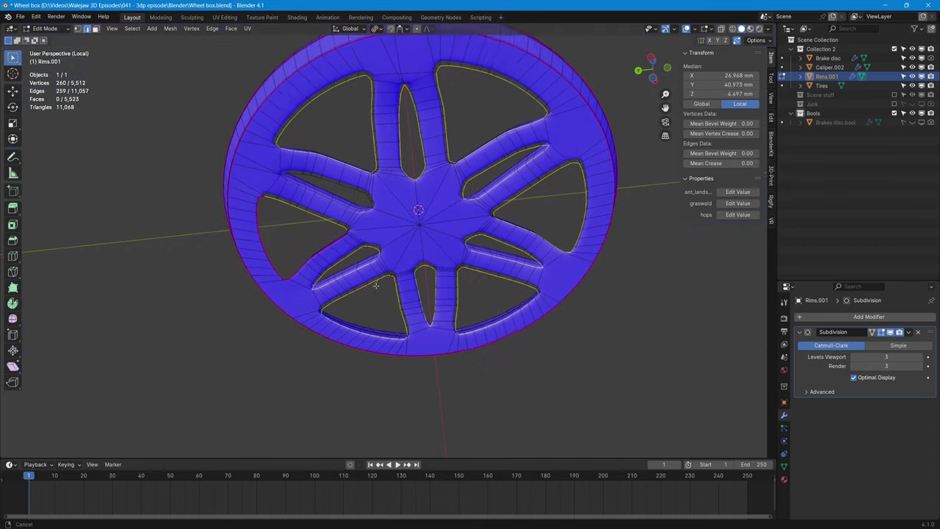
pyautogui.scroll(5, 376, 286)
pyautogui.keyDown('alt'); pyautogui.keyDown('shift'); pyautogui.click(372, 159); pyautogui.keyUp('shift'); pyautogui.keyUp('alt')
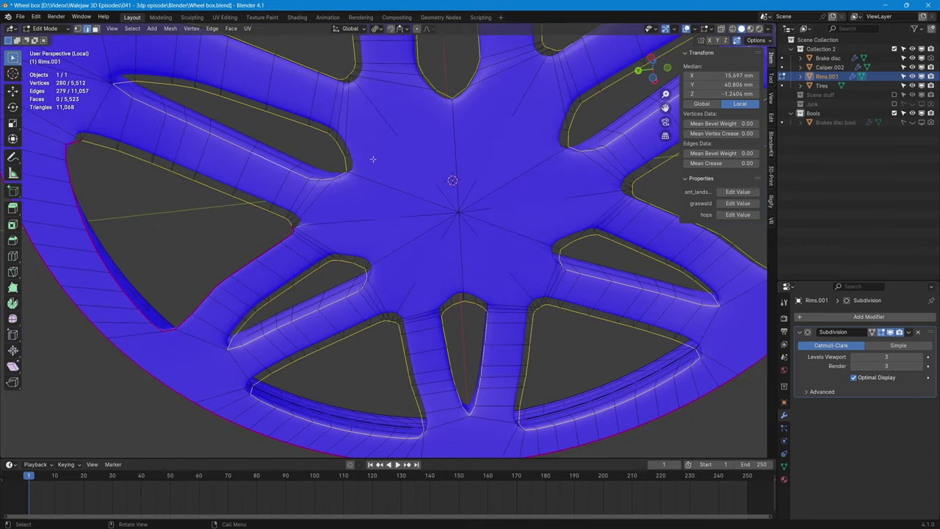
pyautogui.scroll(-4, 372, 159)
pyautogui.moveTo(373, 159); pyautogui.dragTo(423, 195, button='middle')
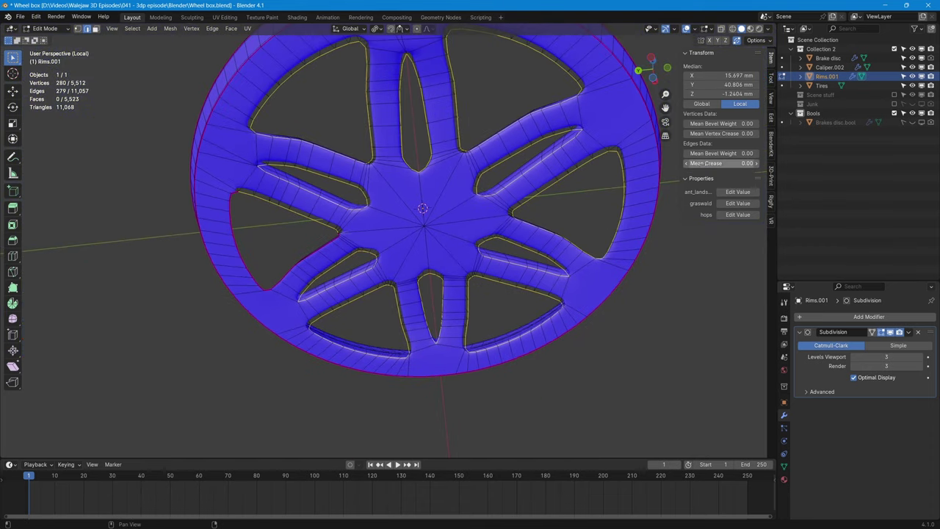
pyautogui.moveTo(701, 163); pyautogui.dragTo(756, 163)
# - Examine the creased outer and spoke-opening edges around the rim's back and outer wall
pyautogui.moveTo(588, 163); pyautogui.dragTo(540, 218, button='middle')
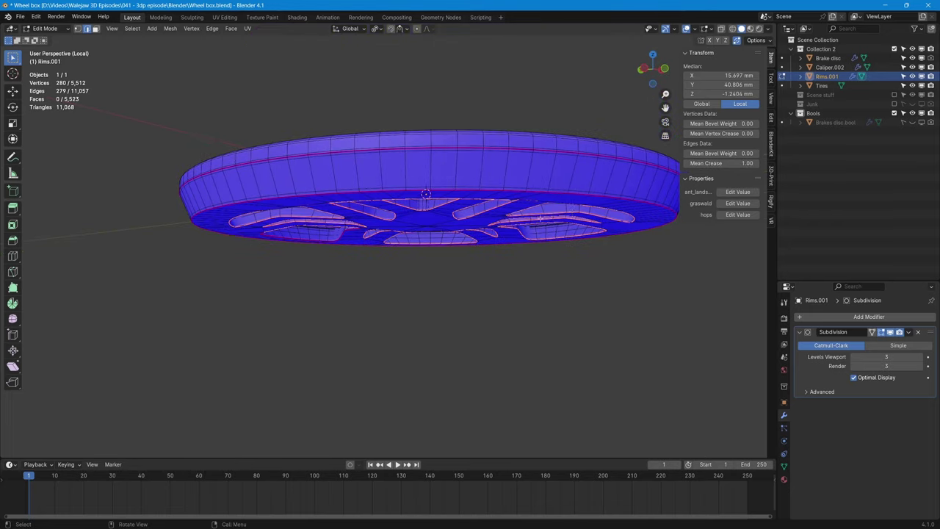
pyautogui.moveTo(484, 239); pyautogui.dragTo(506, 231, button='middle')
pyautogui.moveTo(493, 215); pyautogui.dragTo(193, 240, button='middle')
pyautogui.moveTo(286, 298); pyautogui.dragTo(240, 200, button='middle')
pyautogui.hotkey('ctrl', 'r')
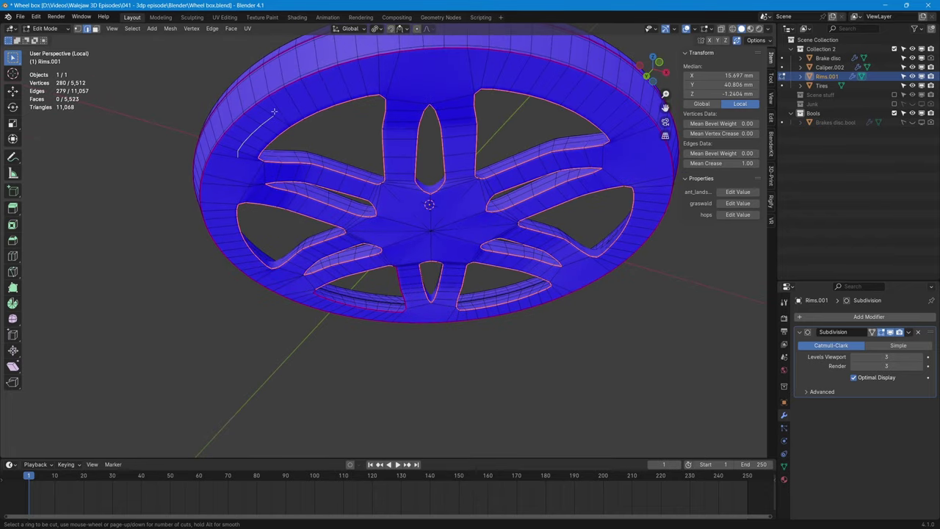
pyautogui.press('Escape')
pyautogui.moveTo(283, 188); pyautogui.dragTo(368, 335, button='middle')
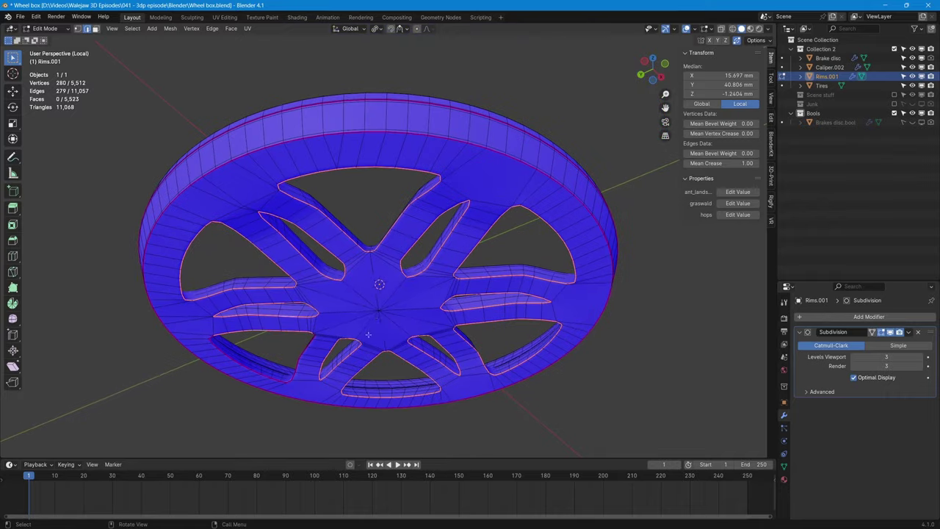
pyautogui.scroll(1, 376, 312)
pyautogui.keyDown('shift'); pyautogui.moveTo(489, 193); pyautogui.dragTo(454, 261, button='middle'); pyautogui.keyUp('shift')
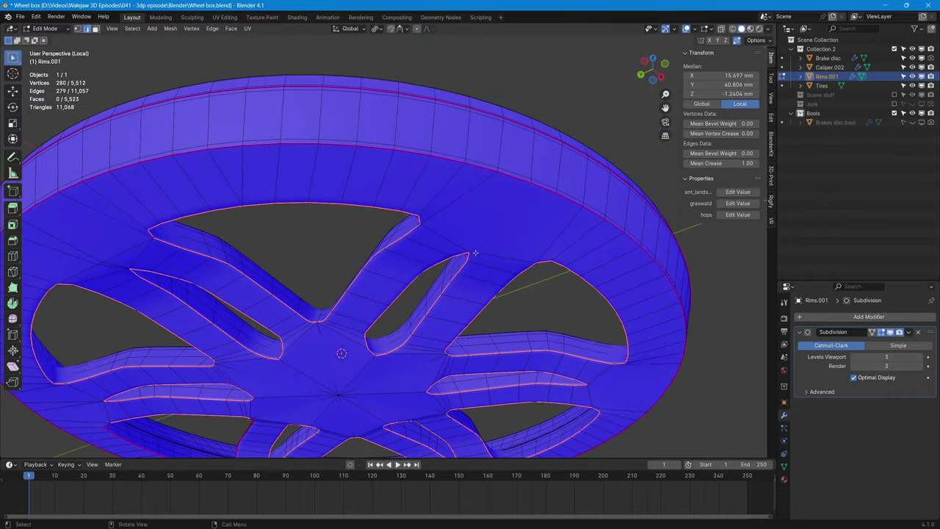
pyautogui.scroll(-5, 565, 266)
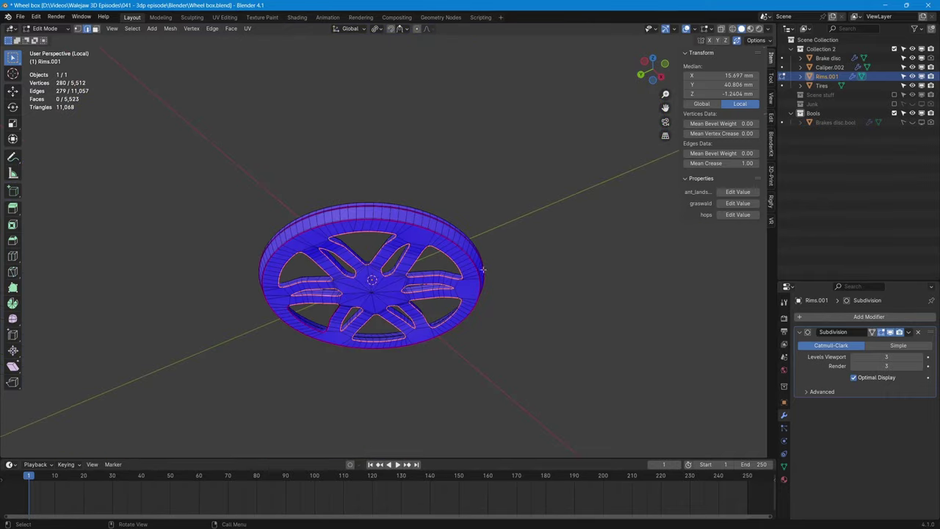
# - Save the file and exit local view to bring back the other wheel parts around the rim
pyautogui.moveTo(483, 270); pyautogui.dragTo(309, 402, button='middle')
pyautogui.scroll(2, 367, 353)
pyautogui.keyDown('shift'); pyautogui.moveTo(375, 357); pyautogui.dragTo(373, 250, button='middle'); pyautogui.keyUp('shift')
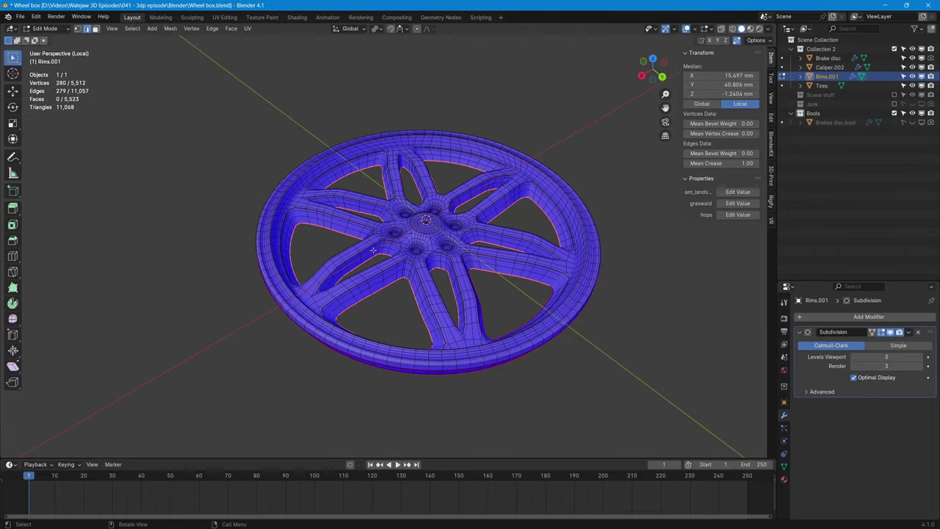
pyautogui.hotkey('ctrl', 's')
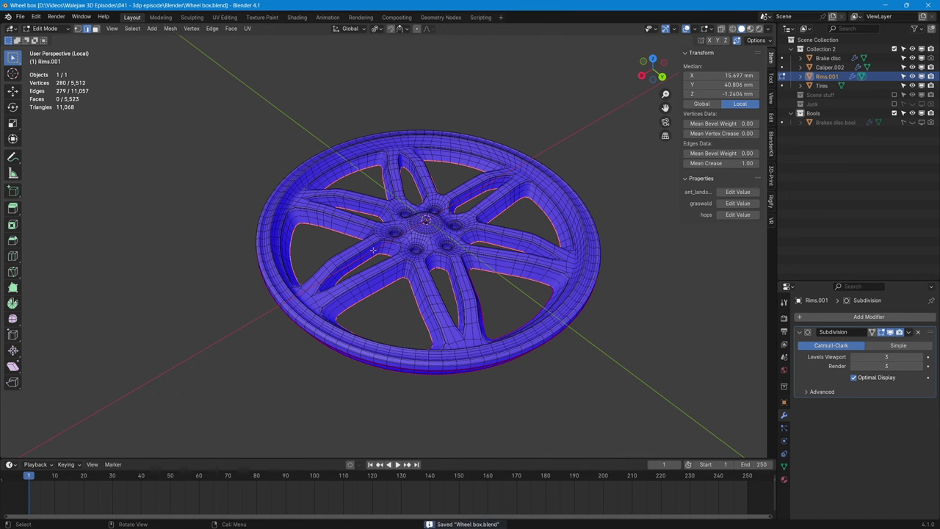
pyautogui.press('KP_Divide')
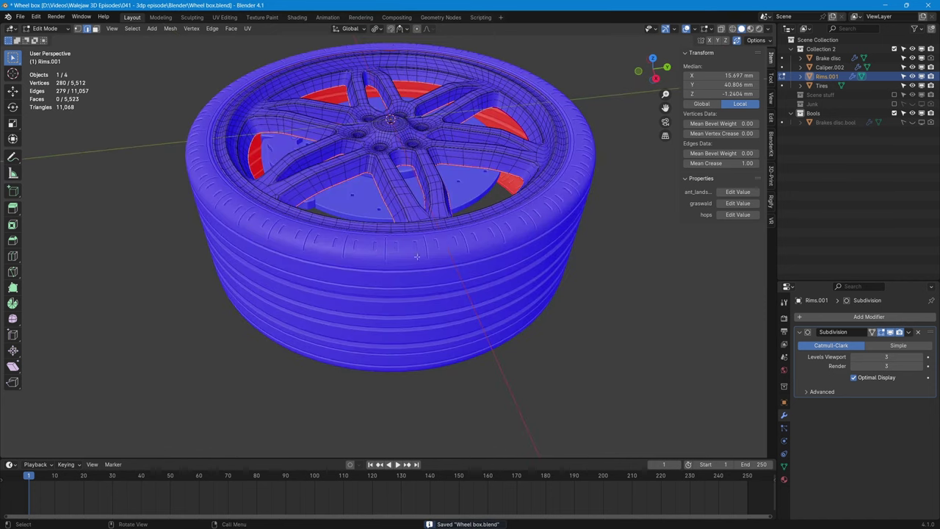
# - Finish editing the rim mesh and return to object mode with the whole wheel in view
pyautogui.moveTo(417, 256); pyautogui.dragTo(417, 147, button='middle')
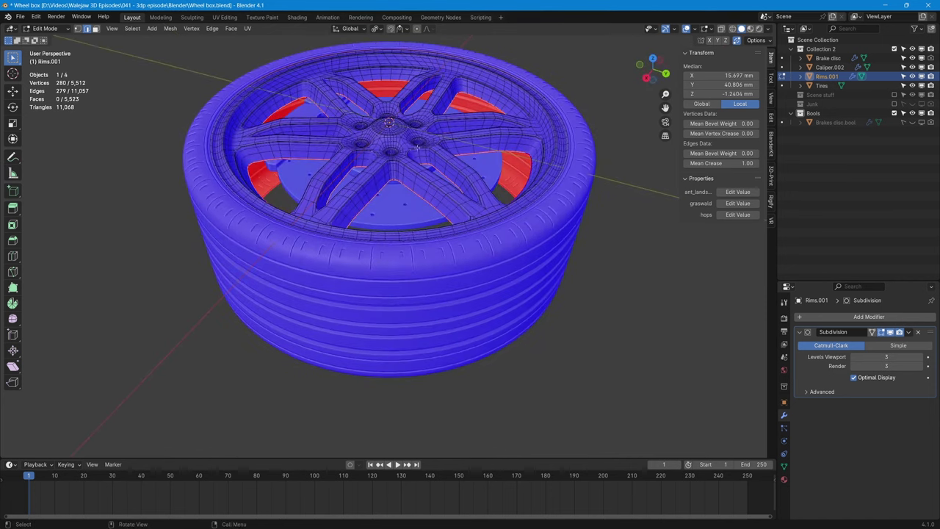
pyautogui.moveTo(437, 305); pyautogui.dragTo(446, 341, button='middle')
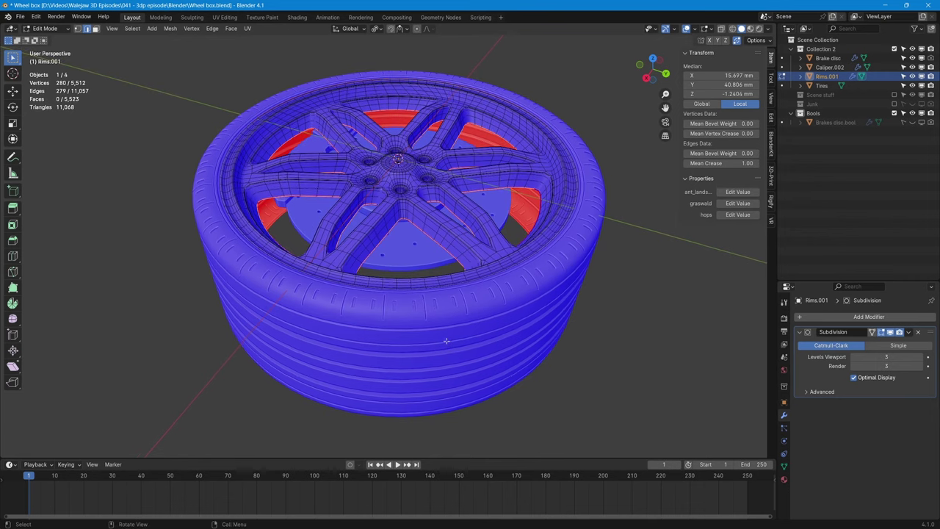
pyautogui.press('Tab')
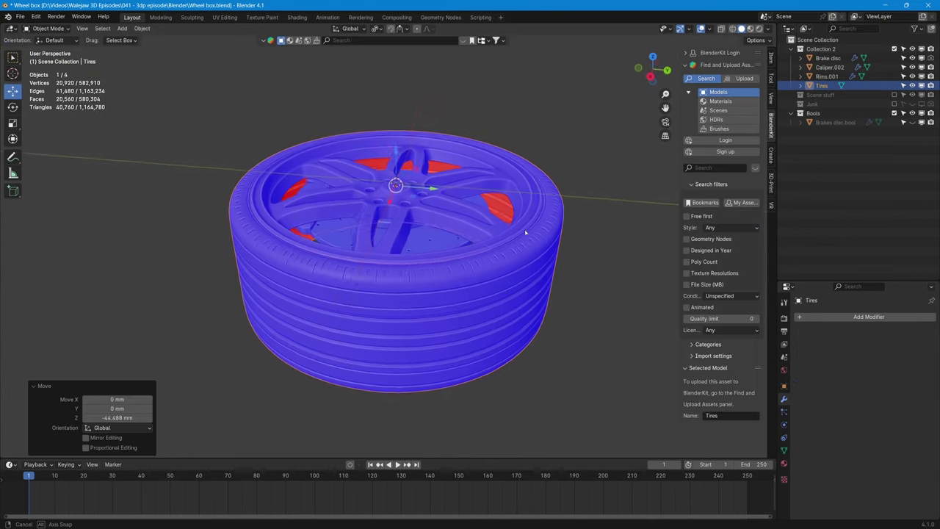
# - Examine the fit of the tyre around the rim, spokes and brake parts from the wheel's front
pyautogui.moveTo(527, 233); pyautogui.dragTo(542, 268, button='middle')
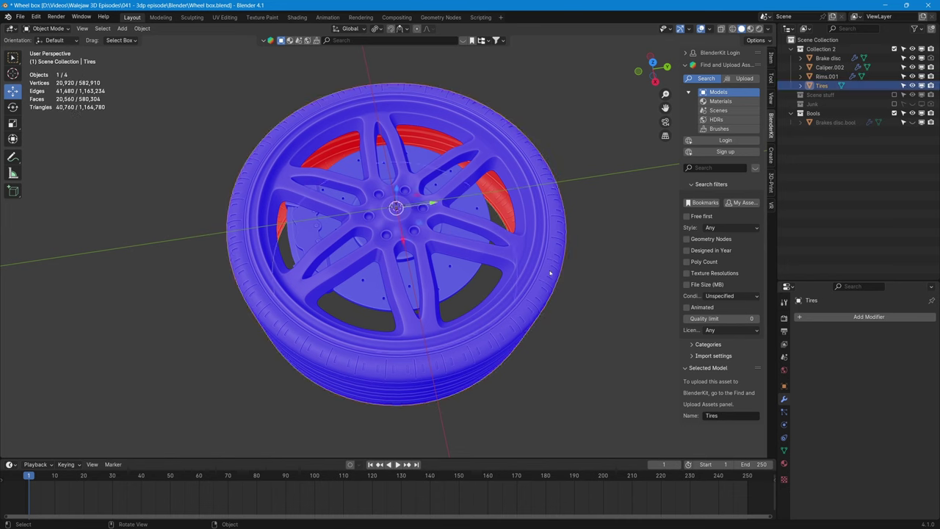
pyautogui.scroll(3, 550, 273)
pyautogui.keyDown('shift'); pyautogui.moveTo(281, 199); pyautogui.dragTo(317, 299, button='middle'); pyautogui.keyUp('shift')
pyautogui.scroll(2, 317, 298)
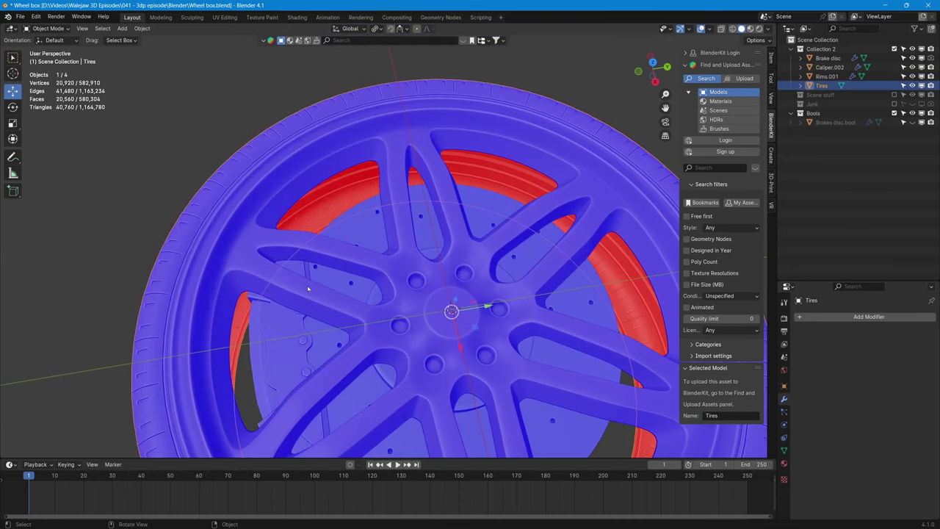
pyautogui.keyDown('shift'); pyautogui.moveTo(221, 293); pyautogui.dragTo(94, 40, button='middle'); pyautogui.keyUp('shift')
pyautogui.scroll(-3, 412, 197)
pyautogui.moveTo(412, 196); pyautogui.dragTo(409, 240, button='middle')
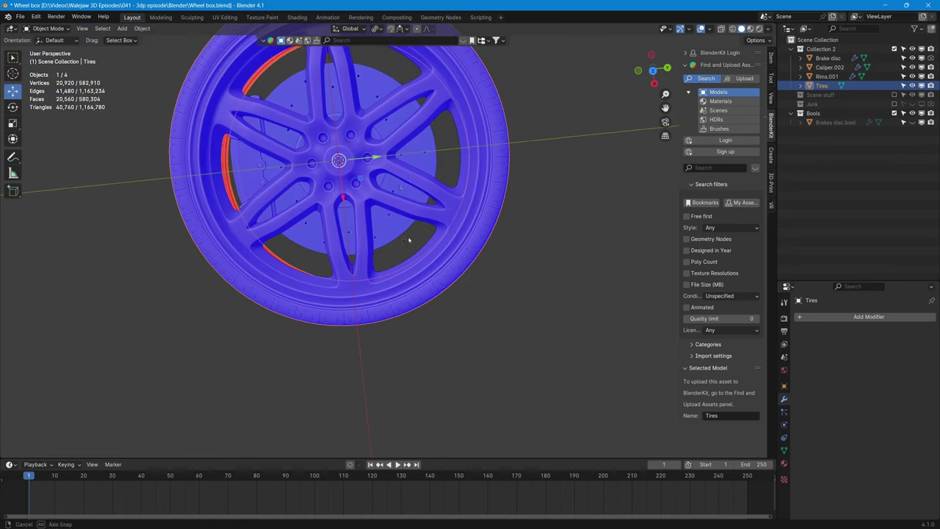
pyautogui.keyDown('shift'); pyautogui.moveTo(399, 186); pyautogui.dragTo(407, 215, button='middle'); pyautogui.keyUp('shift')
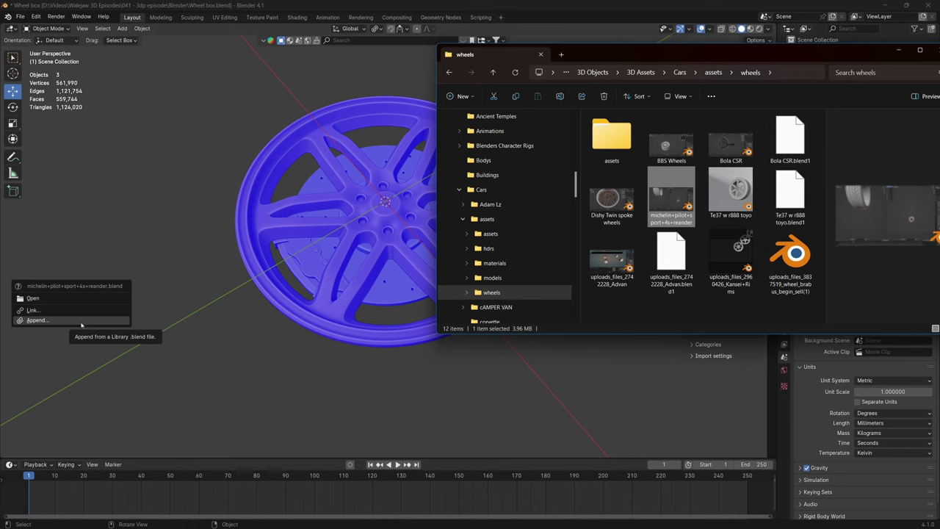
# - Append the tyre object from the michelin+pilot+sport+4s+reander.blend file
pyautogui.click(81, 323)
pyautogui.click(394, 223)
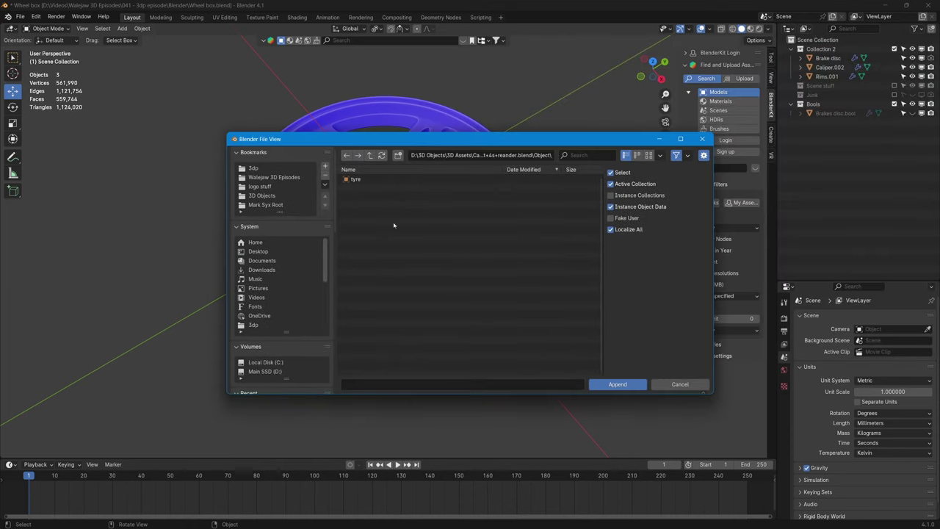
pyautogui.doubleClick(369, 180)
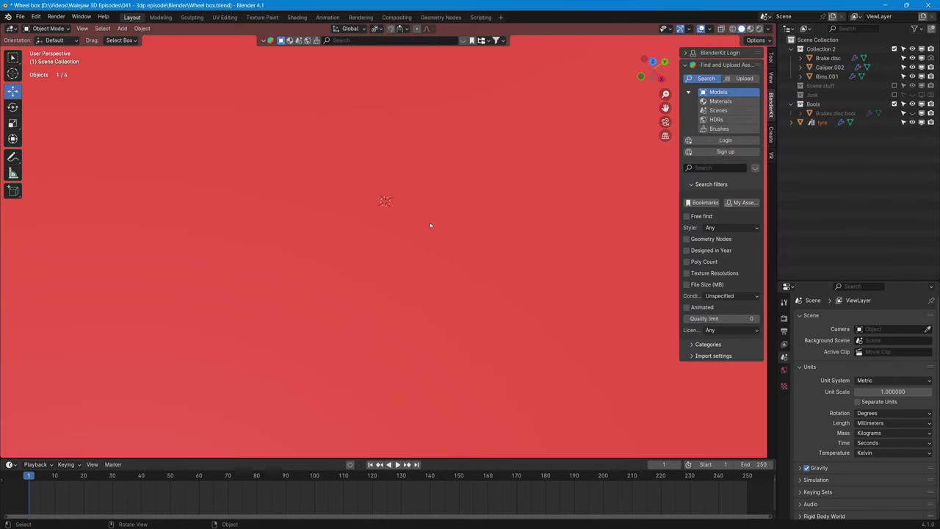
# - Rotate the appended tyre 90° about the global X axis so it lies flat
pyautogui.scroll(-15, 425, 226)
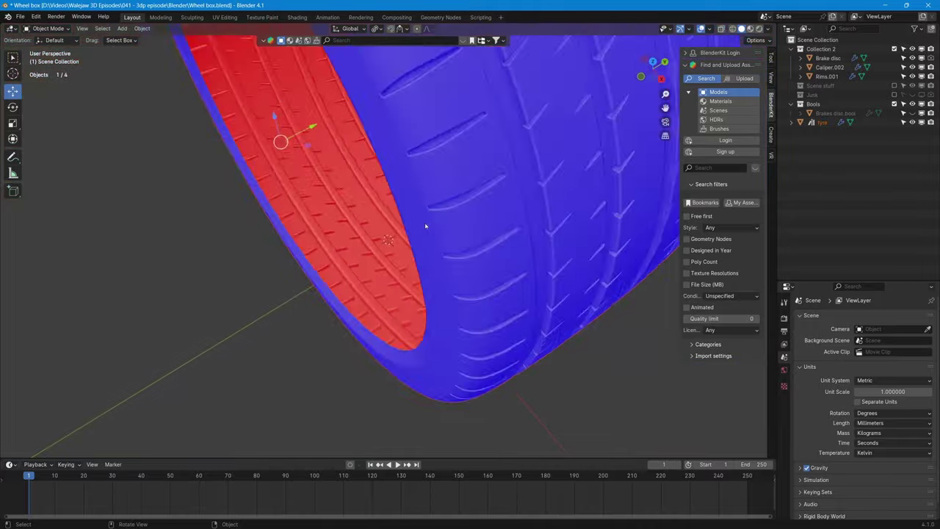
pyautogui.moveTo(424, 226); pyautogui.dragTo(499, 302, button='middle')
pyautogui.scroll(3, 447, 209)
pyautogui.scroll(3, 444, 210)
pyautogui.scroll(-2, 495, 298)
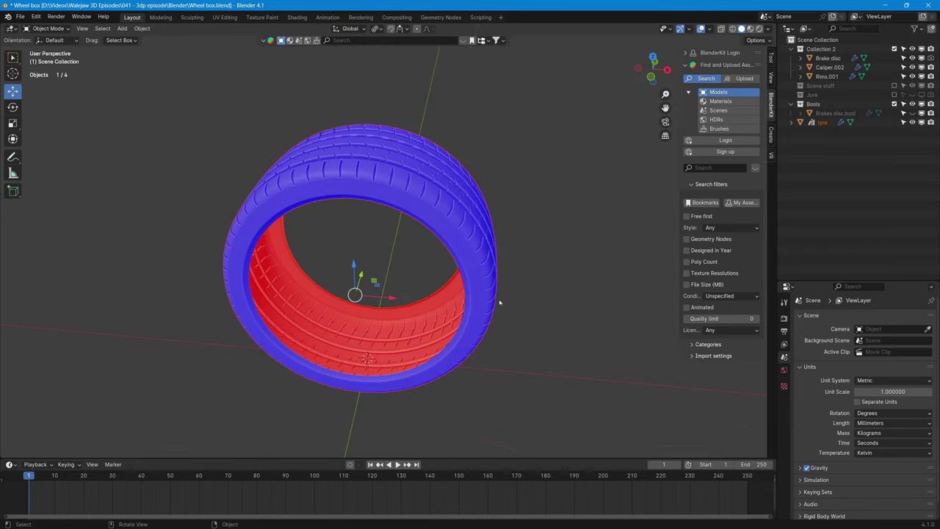
pyautogui.press('r')
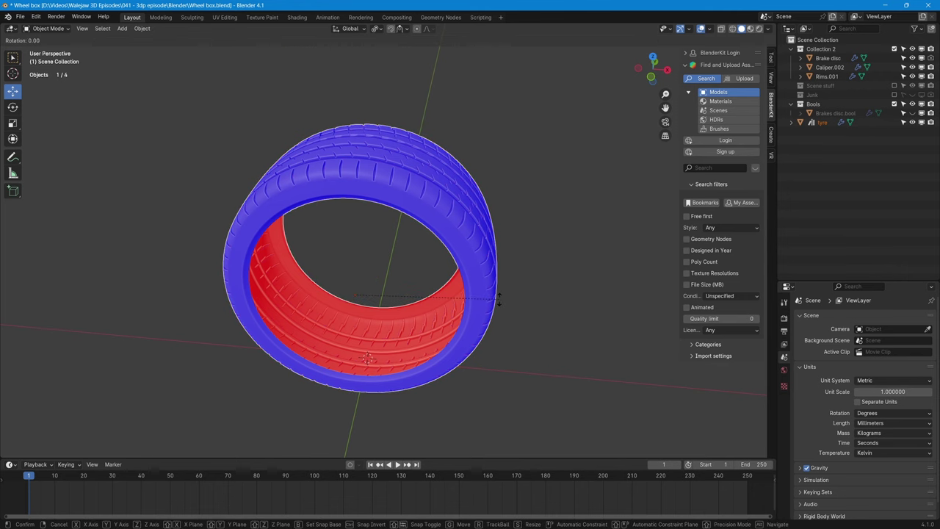
pyautogui.write('x')
pyautogui.write('90')
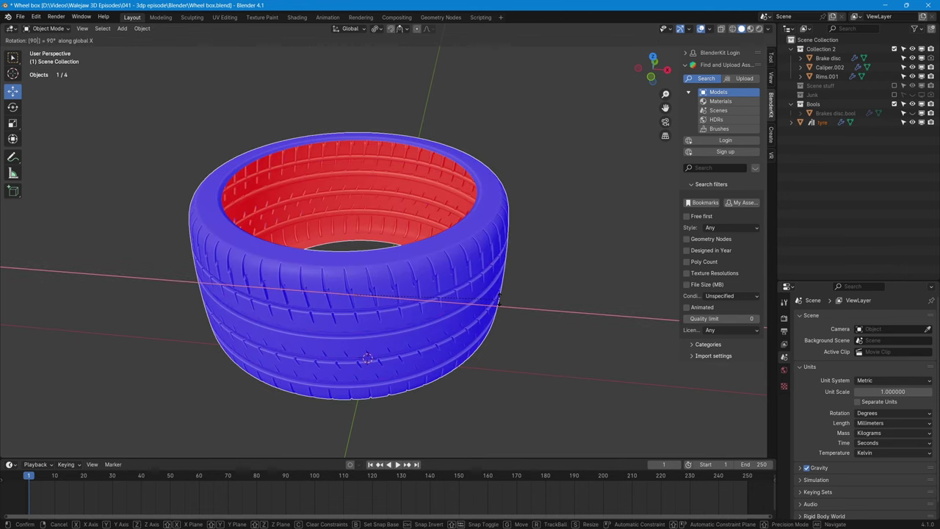
pyautogui.press('Return')
# - Snap the tyre to the 3D cursor and fit it around the rim by scaling it down and lowering it about 55.5 mm
pyautogui.click(649, 76)
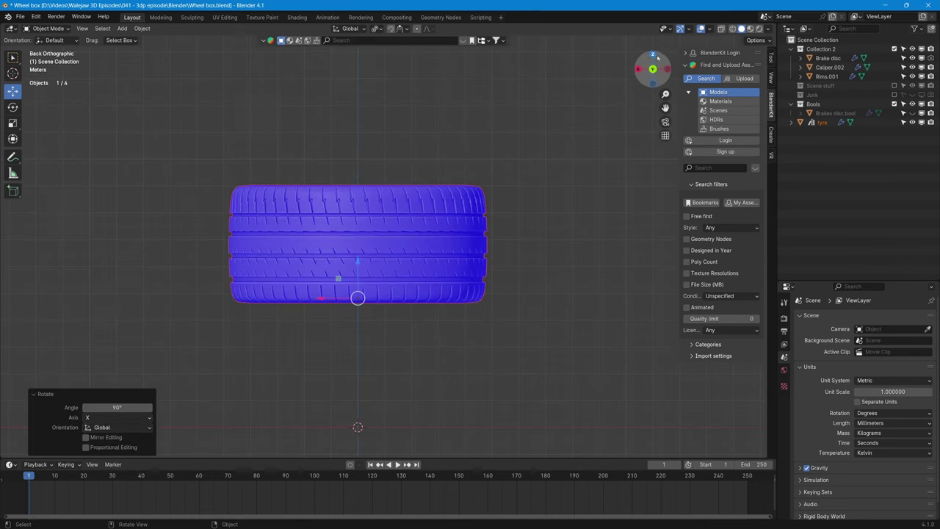
pyautogui.click(654, 55)
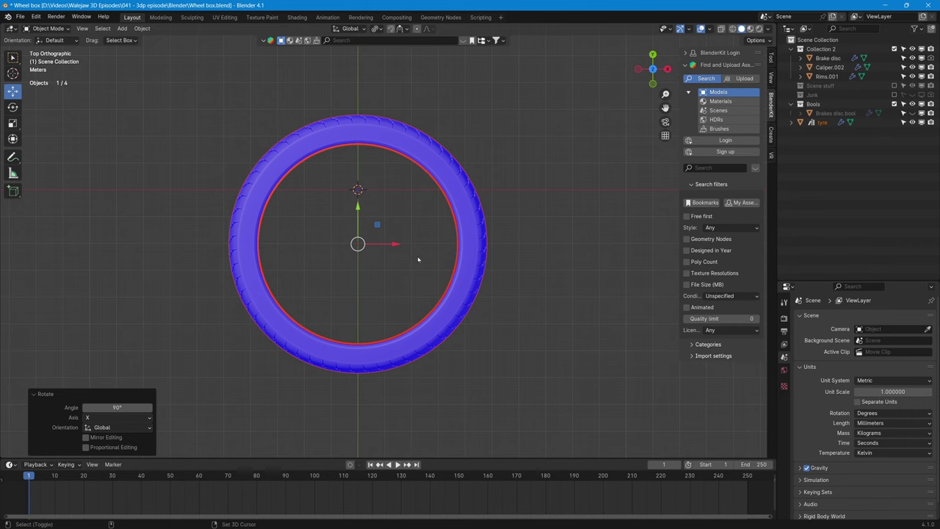
pyautogui.hotkey('shift', 's')
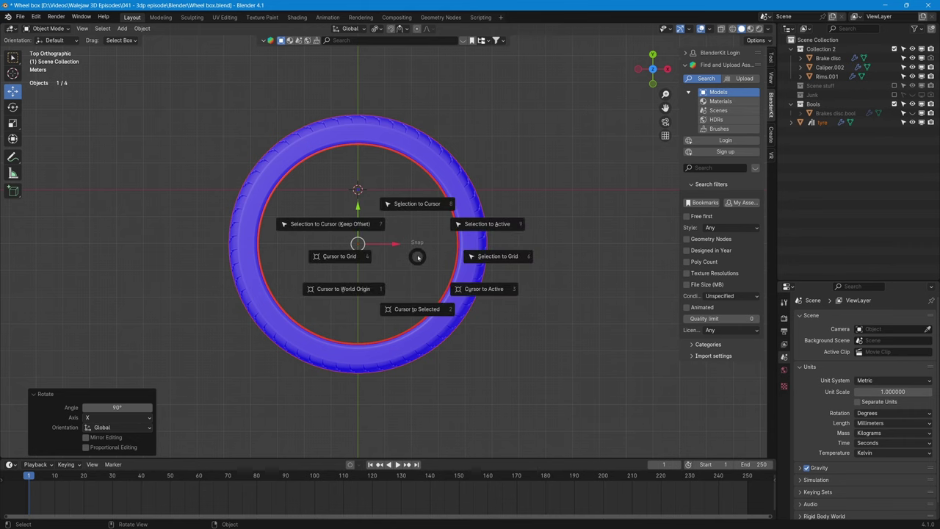
pyautogui.click(424, 212)
pyautogui.press('s')
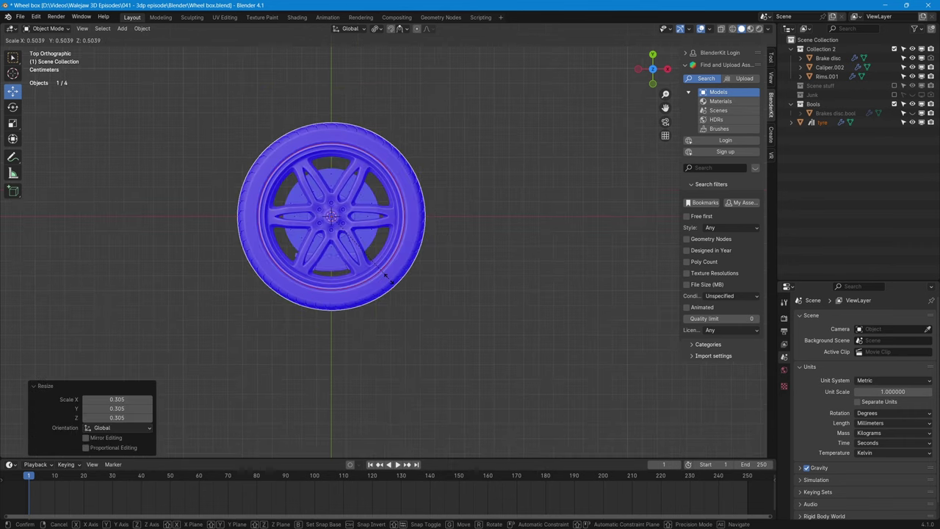
pyautogui.click(386, 318)
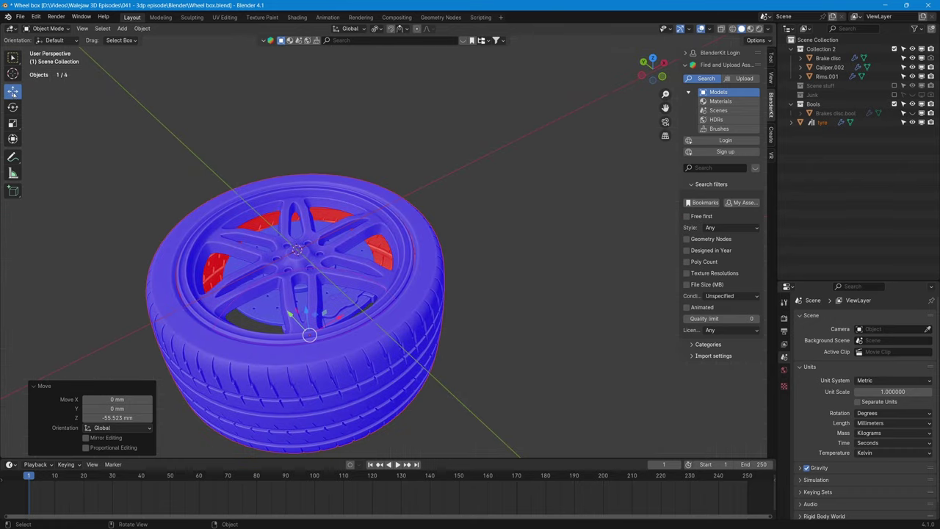
# - Fine-tune the tyre's uniform size around the rim with scale factors of 0.974 and 1.012
pyautogui.moveTo(340, 282); pyautogui.dragTo(307, 320, button='middle')
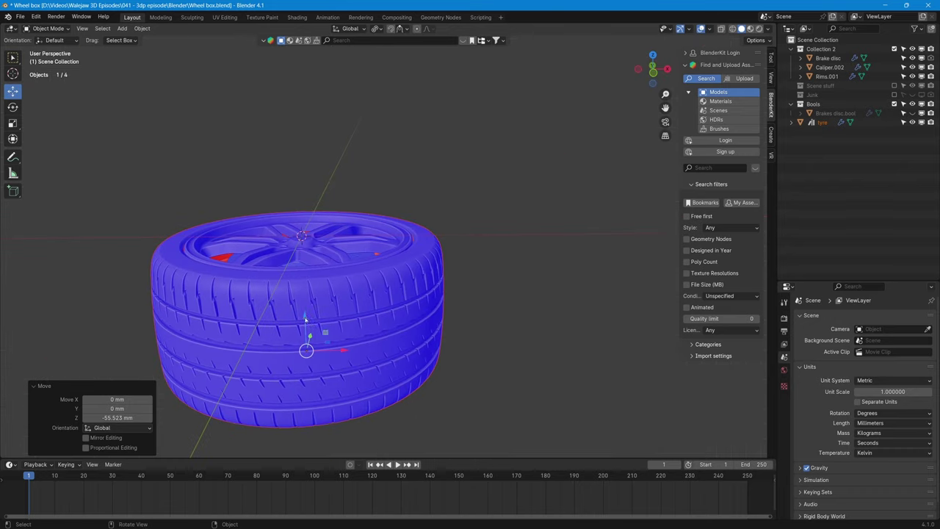
pyautogui.press('s')
pyautogui.click(383, 314)
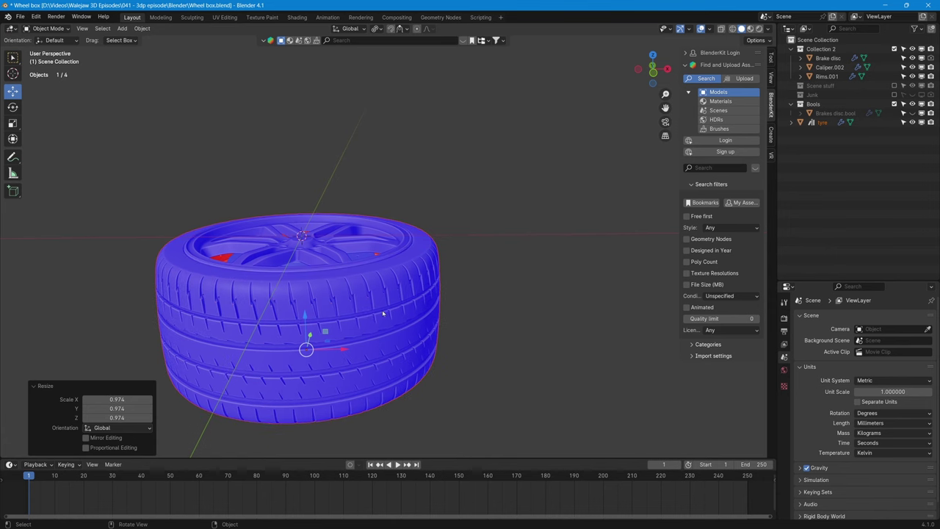
pyautogui.press('s')
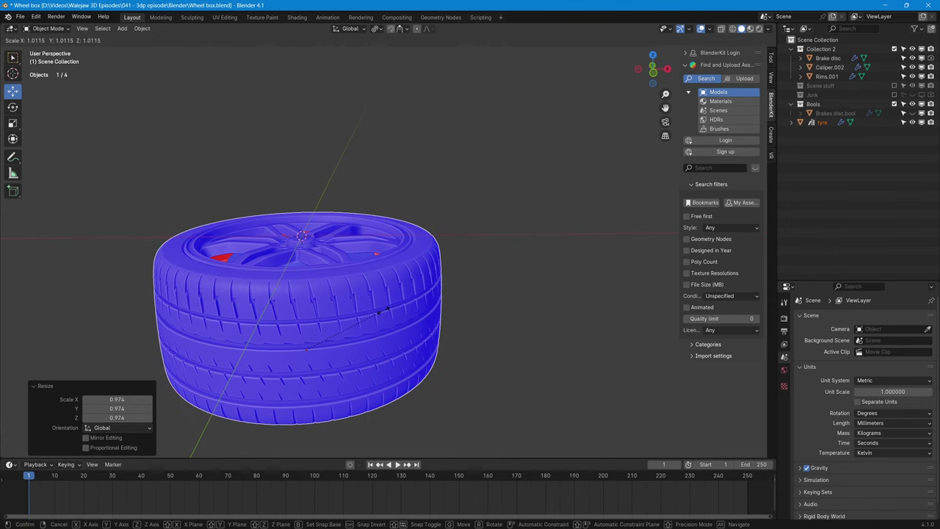
pyautogui.click(383, 310)
# - Align the tyre's height with the rim by raising it 0.28132 mm and another 0.56991 mm along Z
pyautogui.click(653, 73)
pyautogui.hotkey('alt', 'z')
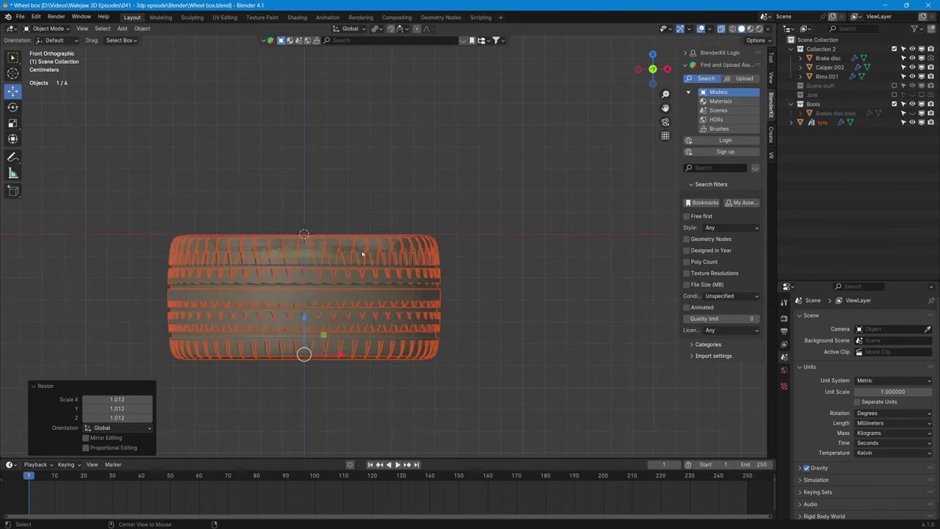
pyautogui.scroll(4, 360, 254)
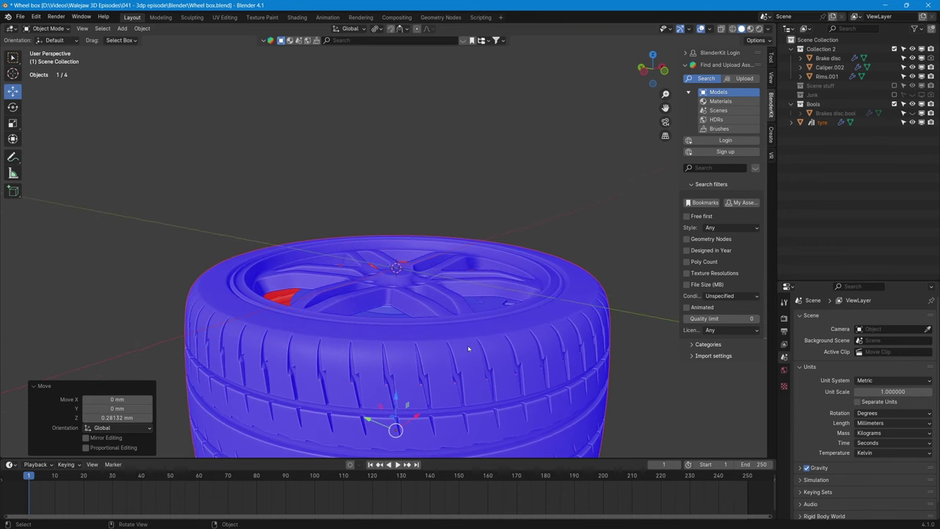
pyautogui.scroll(1, 468, 348)
pyautogui.moveTo(469, 348); pyautogui.dragTo(426, 286, button='middle')
pyautogui.press('g')
pyautogui.press('z')
pyautogui.click(463, 331)
# - Open the new tyre's mesh for editing and isolate the tyre in local view
pyautogui.scroll(-5, 447, 340)
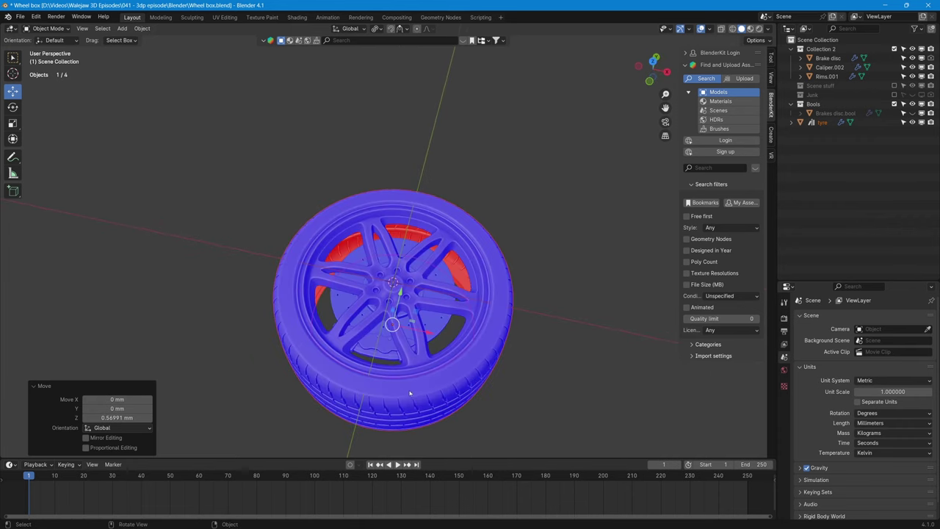
pyautogui.scroll(2, 426, 284)
pyautogui.click(474, 292)
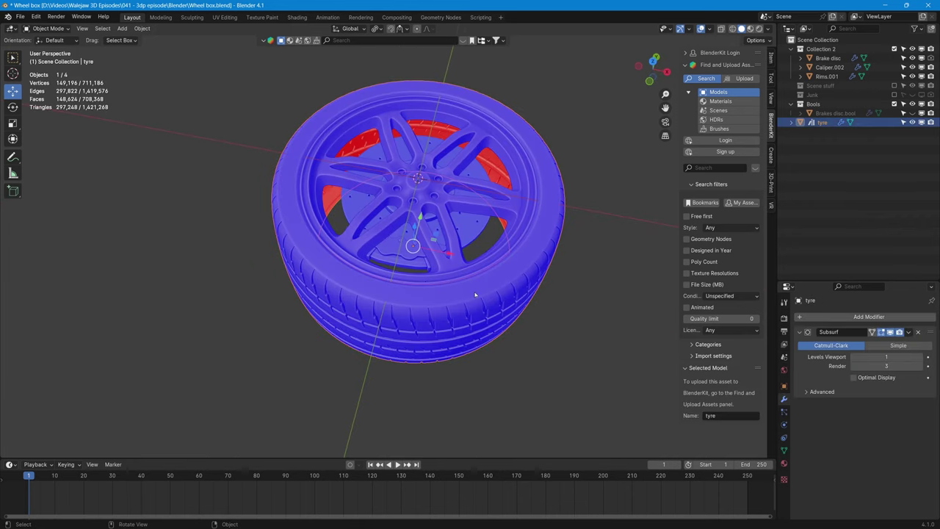
pyautogui.press('Tab')
pyautogui.moveTo(493, 354); pyautogui.dragTo(538, 206, button='middle')
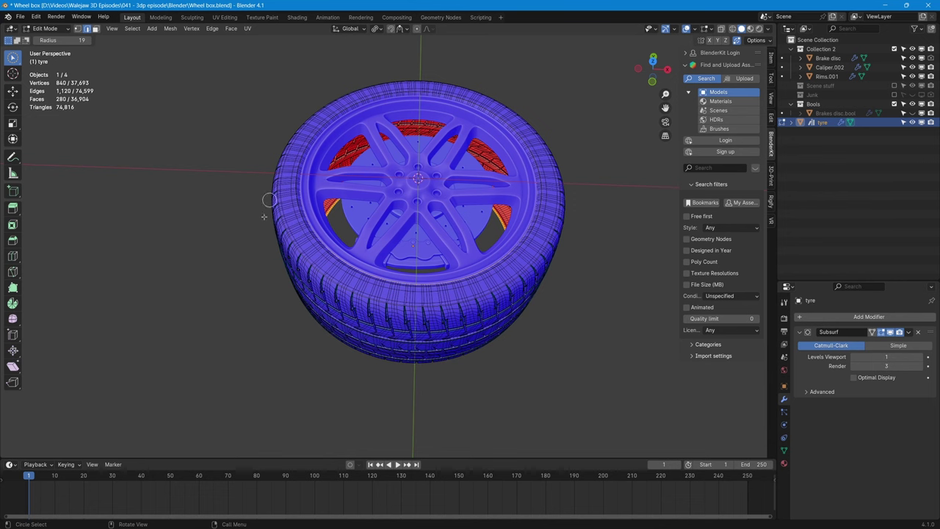
pyautogui.moveTo(490, 346); pyautogui.dragTo(491, 171, button='middle')
pyautogui.scroll(4, 489, 169)
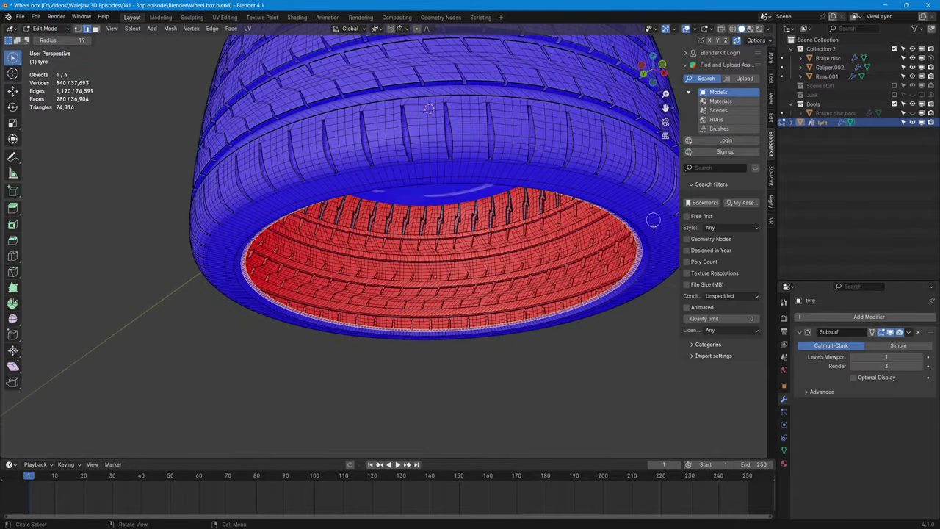
pyautogui.moveTo(543, 307); pyautogui.dragTo(519, 429, button='middle')
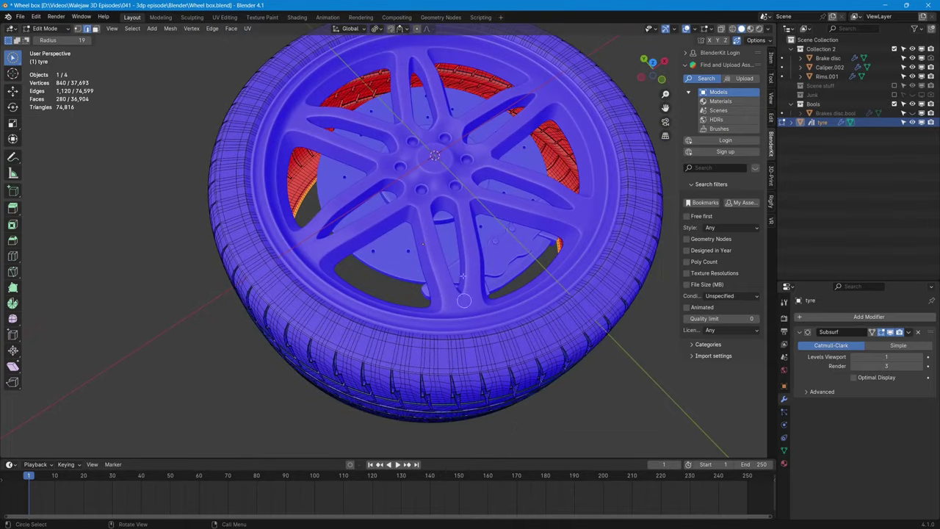
pyautogui.press('KP_Divide')
# - Select the inner edge loop at the tyre's back opening, grow the selection four times and delete the selected faces
pyautogui.moveTo(444, 250); pyautogui.dragTo(490, 204, button='middle')
pyautogui.scroll(4, 472, 296)
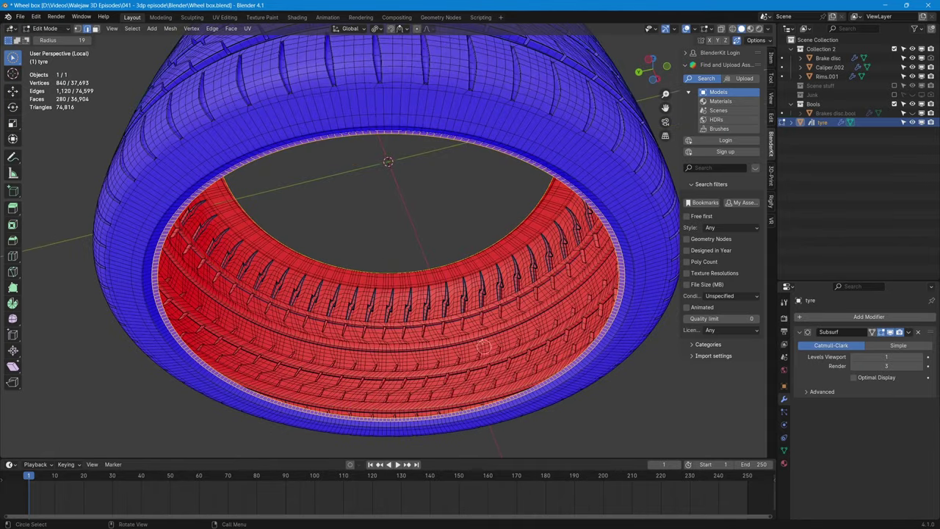
pyautogui.press('w')
pyautogui.click(531, 390)
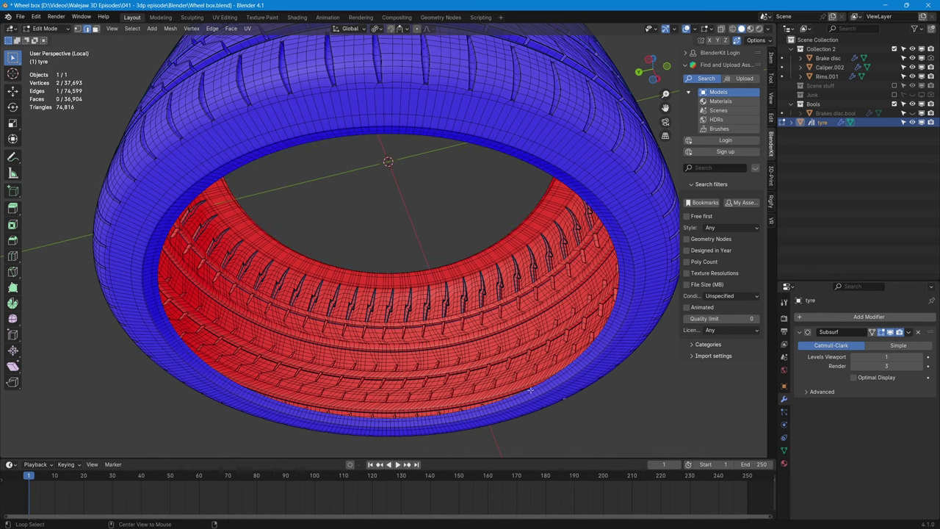
pyautogui.keyDown('alt'); pyautogui.click(529, 390); pyautogui.keyUp('alt')
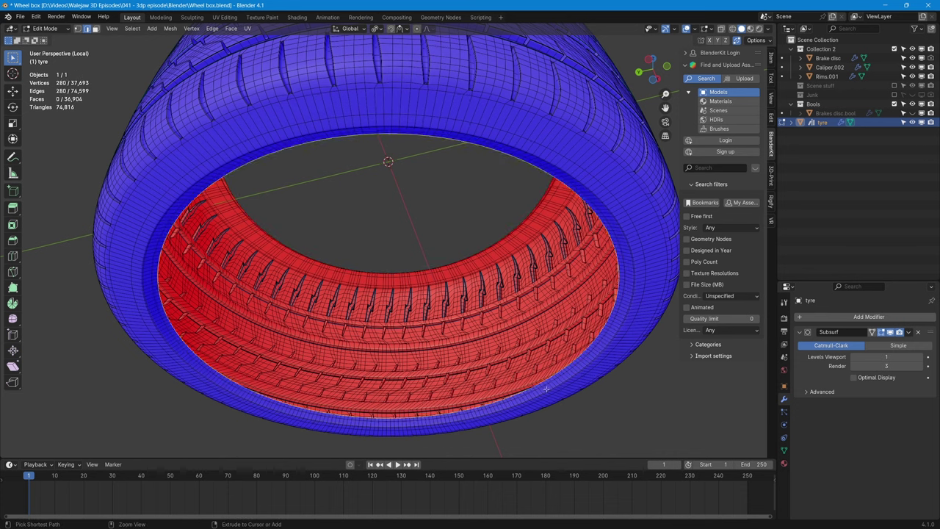
pyautogui.press('ctrl+KP_Add')
pyautogui.press('ctrl+KP_Add')
pyautogui.press('ctrl+KP_Add')
pyautogui.press('ctrl+KP_Add')
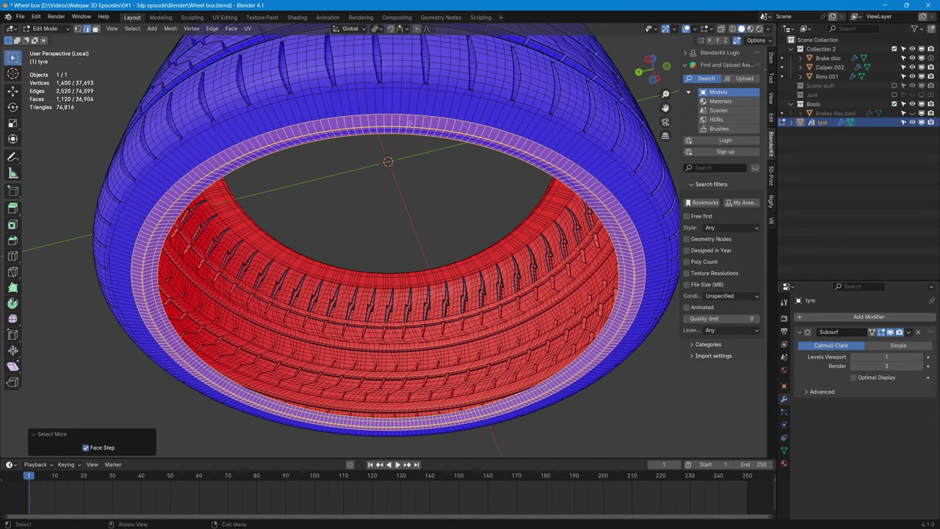
pyautogui.press('x')
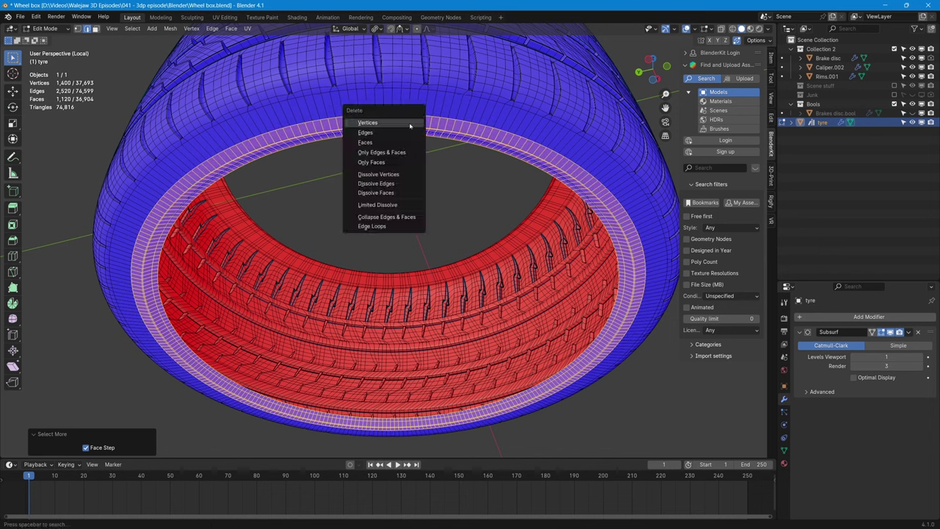
pyautogui.click(400, 142)
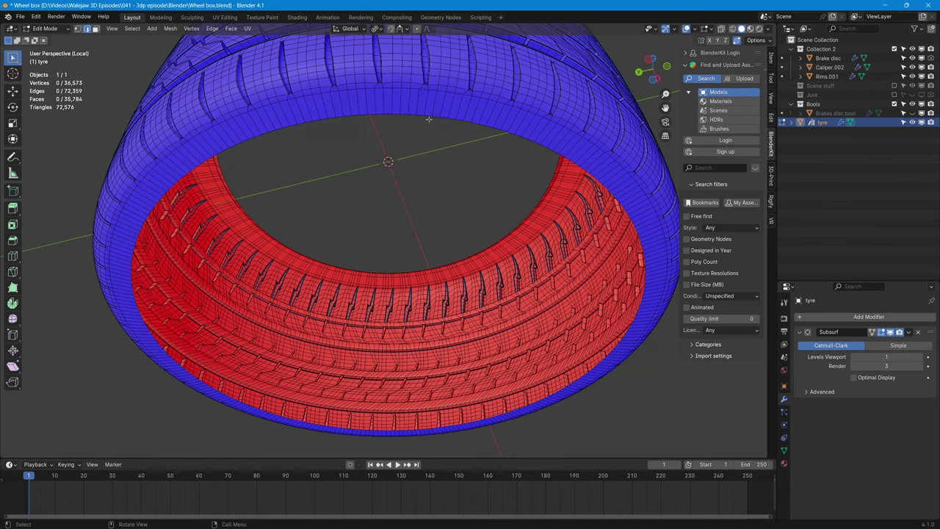
# - Fill the tyre's back opening with a face from its boundary edge loop and select that face in face mode
pyautogui.keyDown('alt'); pyautogui.click(287, 128); pyautogui.keyUp('alt')
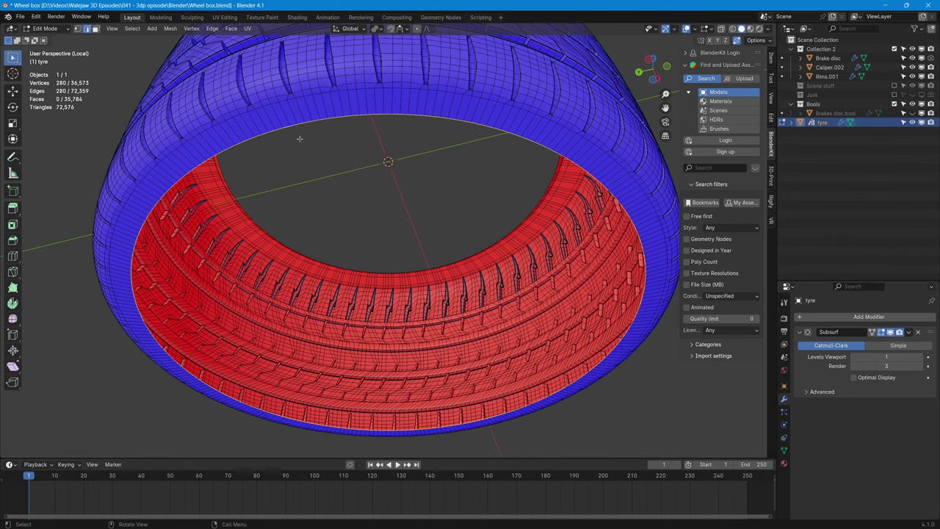
pyautogui.press('f')
pyautogui.scroll(-2, 390, 288)
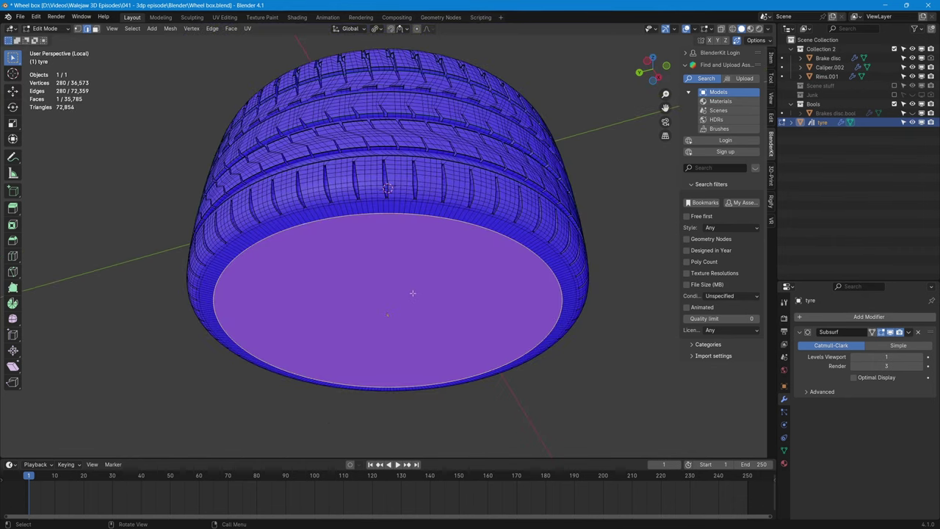
pyautogui.moveTo(413, 293)
pyautogui.mouseDown(button='middle')
pyautogui.moveTo(430, 263)
pyautogui.moveTo(409, 302)
pyautogui.mouseUp(button='middle')
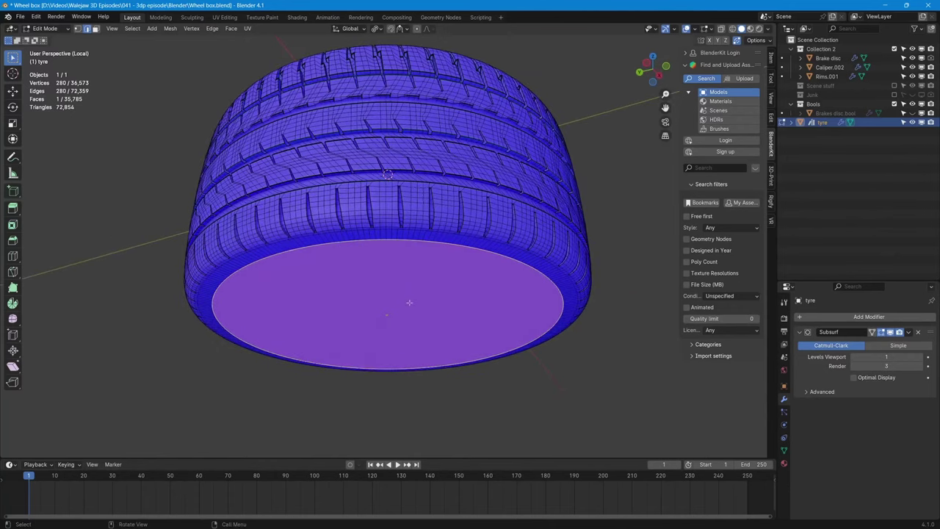
pyautogui.click(599, 370)
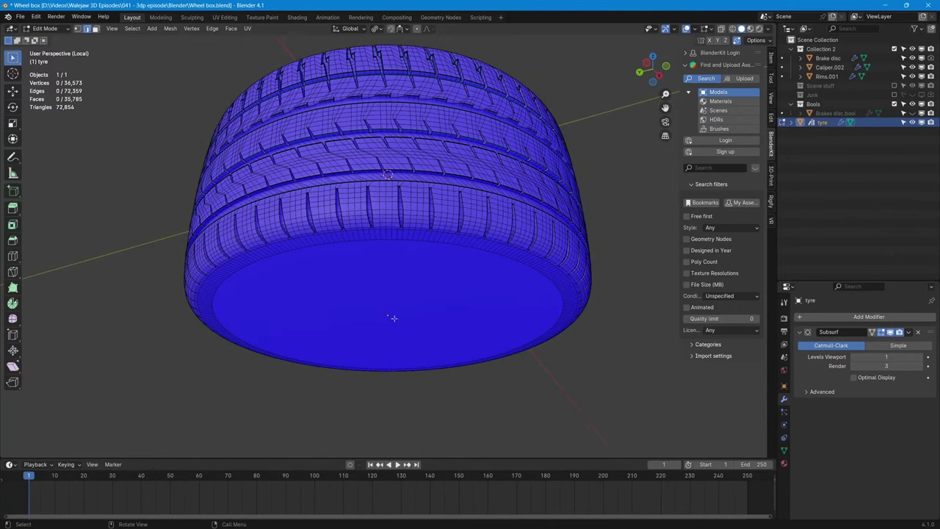
pyautogui.press('3')
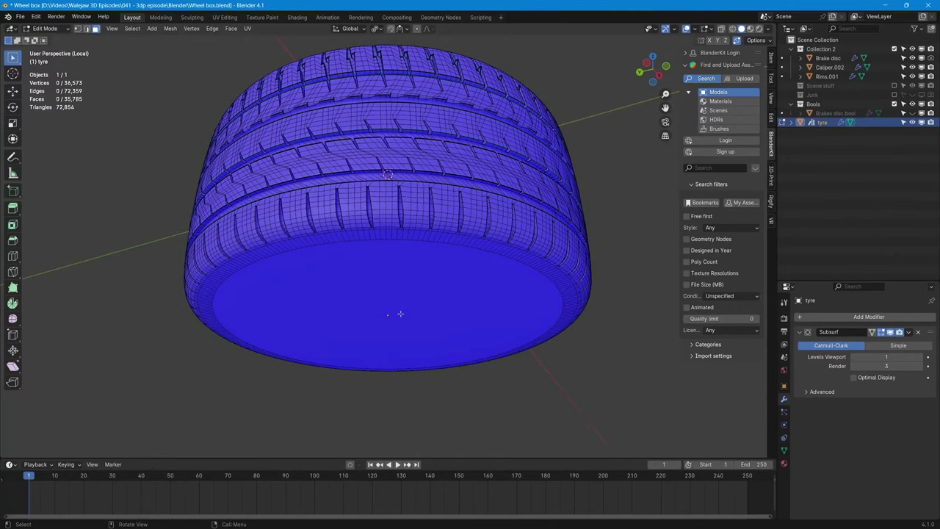
pyautogui.click(400, 314)
# - Return to Object Mode and shade the tyre flat, checking the tread grooves up close
pyautogui.moveTo(401, 313); pyautogui.dragTo(396, 402, button='middle')
pyautogui.press('Tab')
pyautogui.rightClick(384, 249)
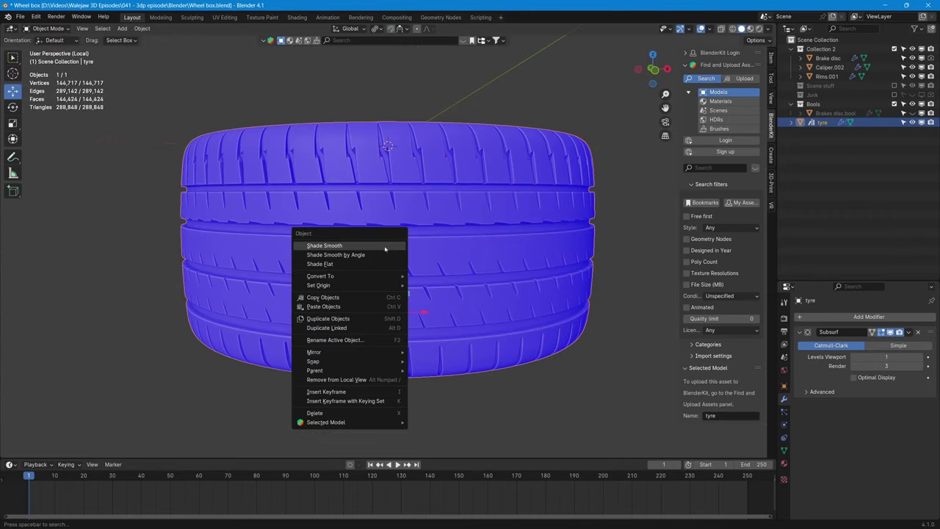
pyautogui.click(355, 264)
pyautogui.scroll(10, 377, 323)
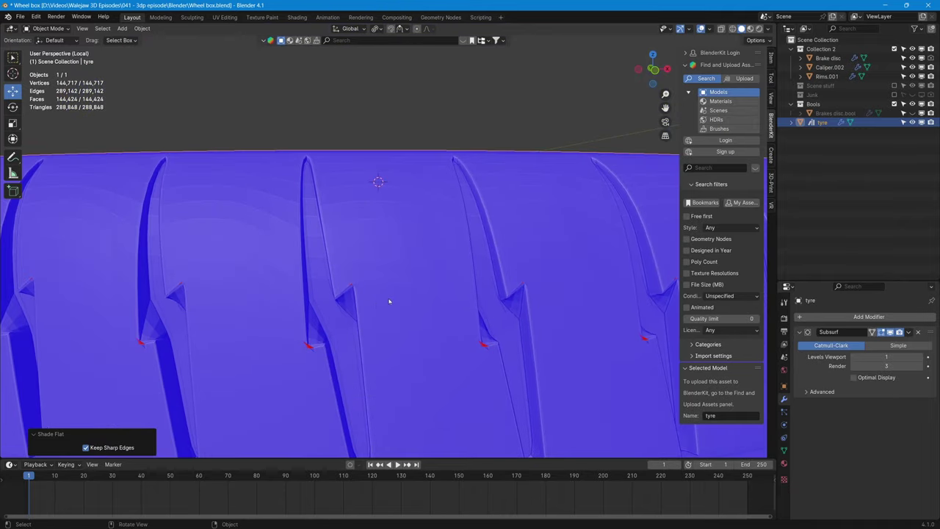
pyautogui.scroll(-3, 390, 302)
pyautogui.moveTo(390, 301); pyautogui.dragTo(317, 340, button='middle')
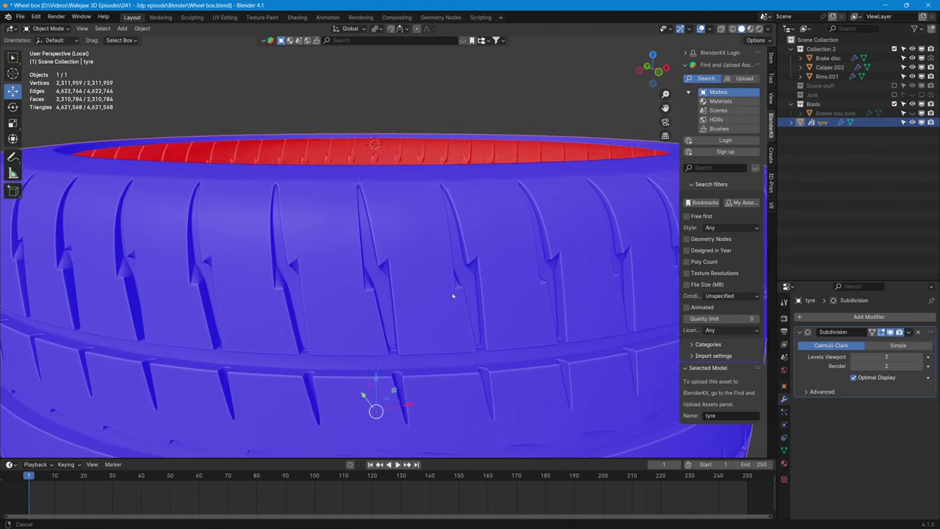
# - Examine the tread grooves and the filled back face with the viewport subdivision at level 3
pyautogui.moveTo(454, 295); pyautogui.dragTo(448, 296, button='middle')
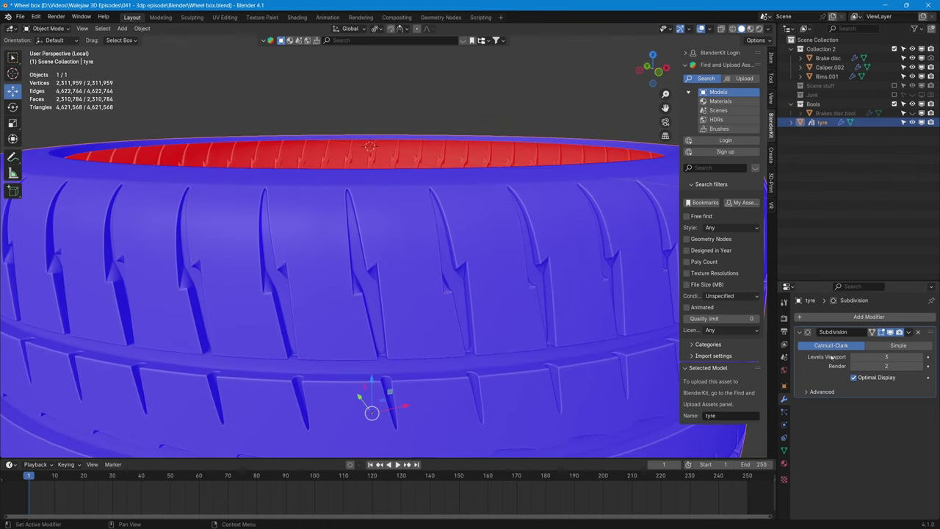
pyautogui.scroll(4, 491, 318)
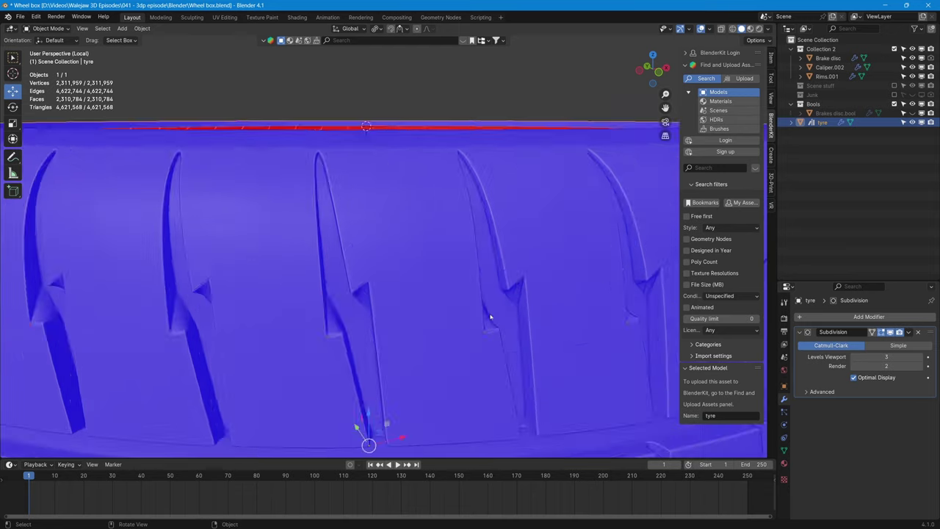
pyautogui.moveTo(332, 344); pyautogui.dragTo(346, 346, button='middle')
pyautogui.moveTo(352, 344); pyautogui.dragTo(346, 336, button='middle')
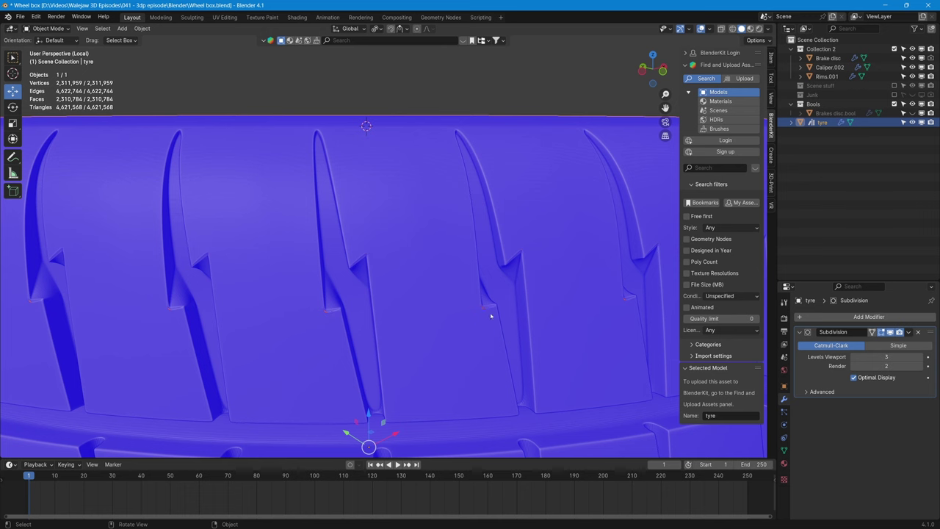
pyautogui.scroll(-8, 492, 310)
pyautogui.moveTo(492, 311); pyautogui.dragTo(489, 208, button='middle')
pyautogui.scroll(-4, 472, 326)
pyautogui.scroll(2, 486, 206)
pyautogui.scroll(1, 485, 207)
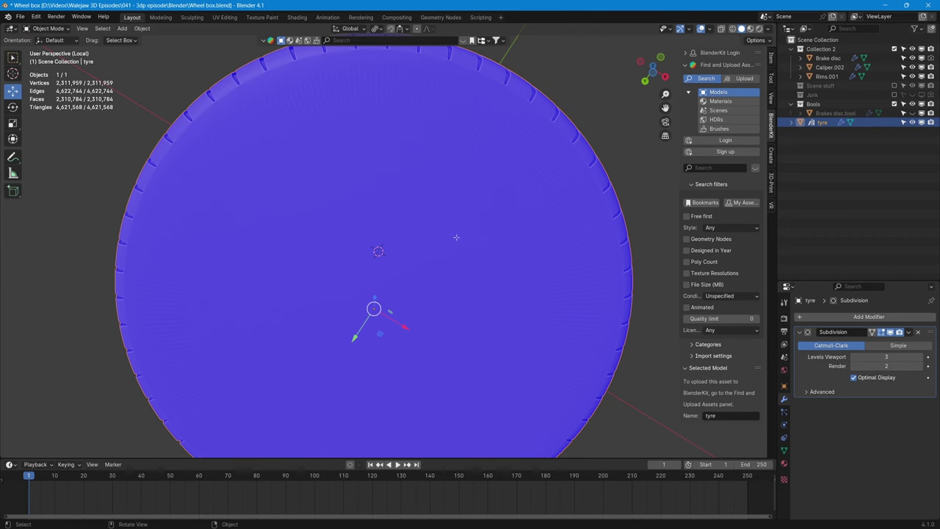
# - Inset the filled back face by about 3081 mm and remove the tyre's Subdivision modifier
pyautogui.press('Tab')
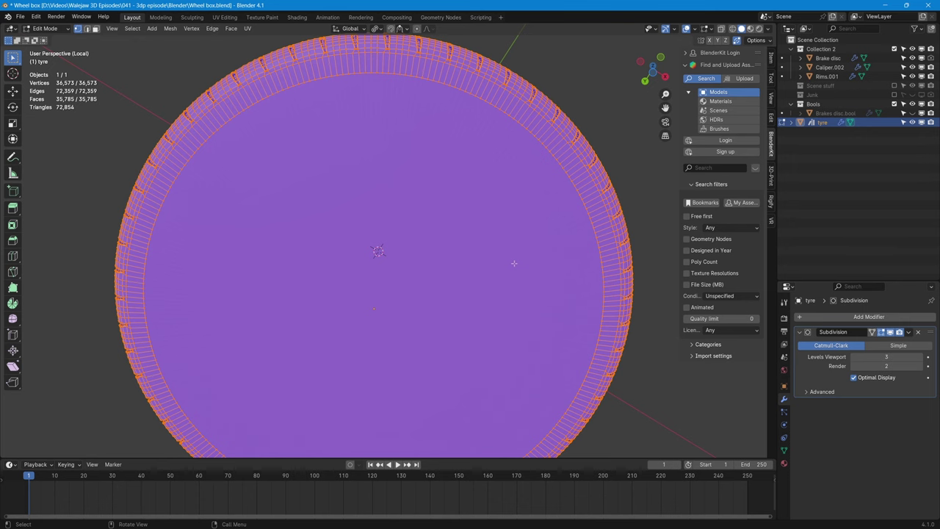
pyautogui.press('3')
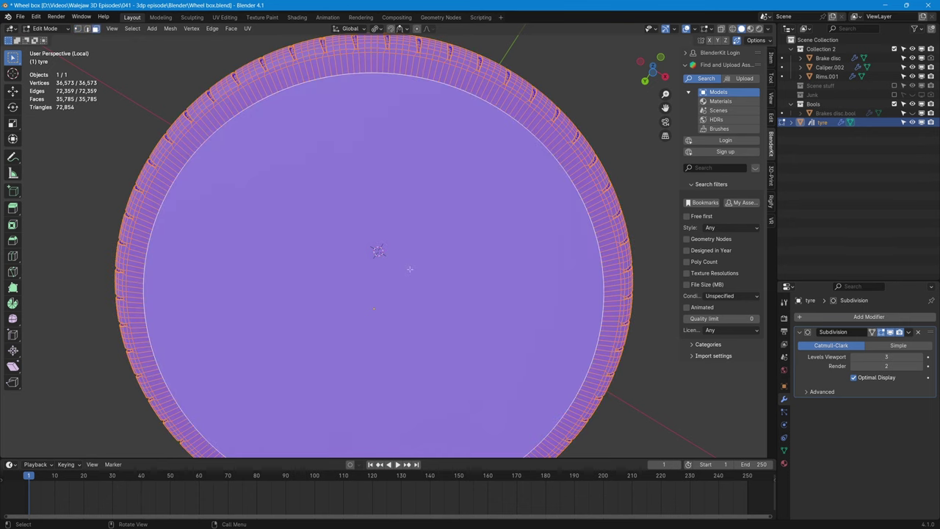
pyautogui.click(410, 269)
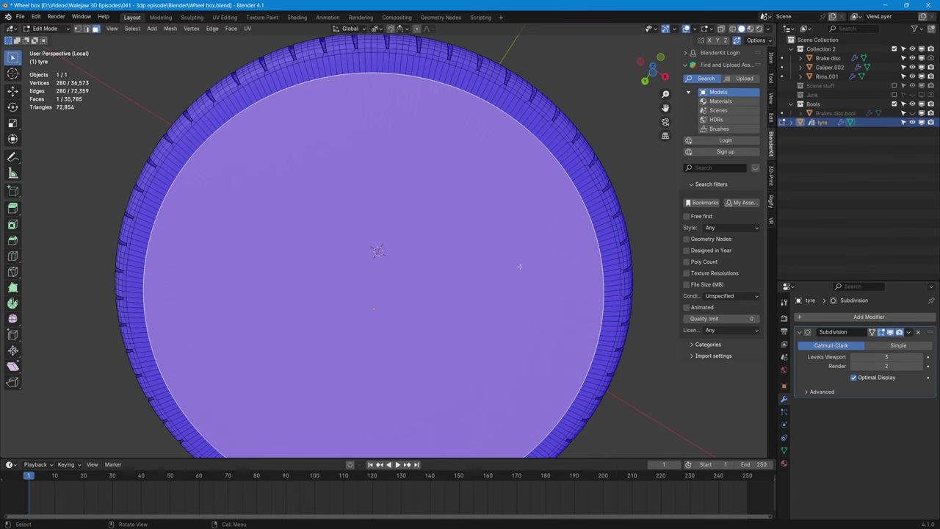
pyautogui.press('i')
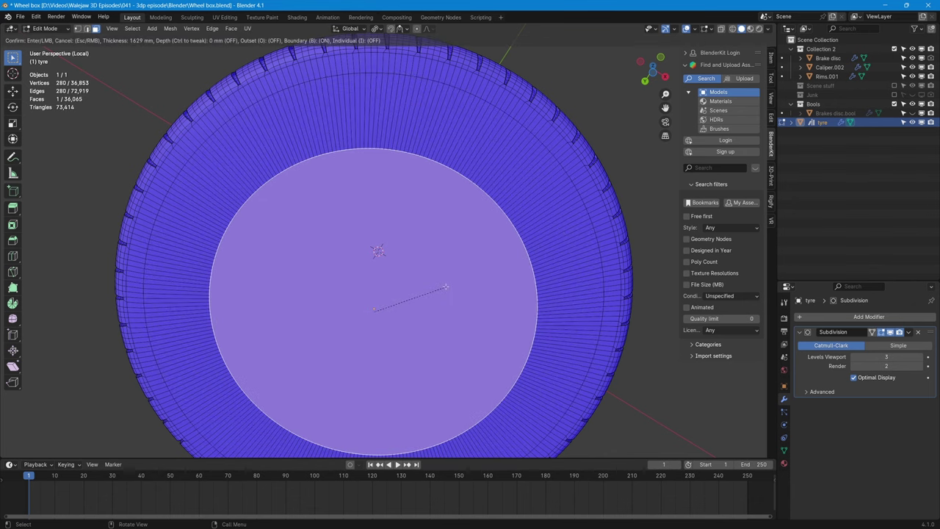
pyautogui.click(560, 291)
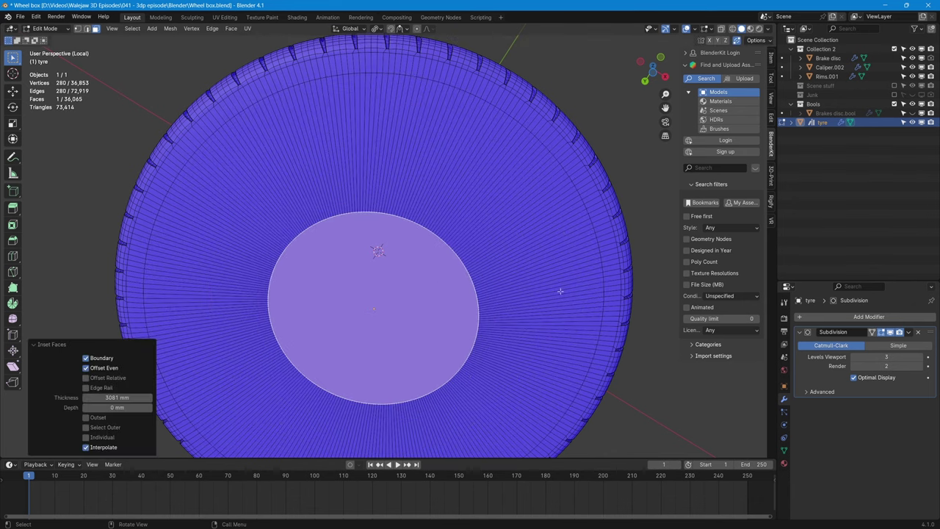
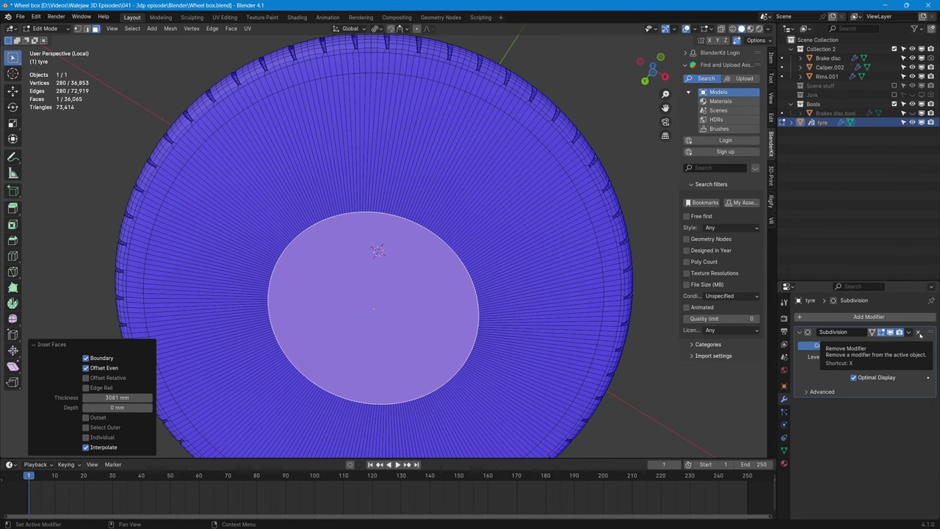
pyautogui.click(919, 333)
# - Inset the remaining round face by about 512 mm and merge its vertices at center
pyautogui.moveTo(609, 311); pyautogui.dragTo(440, 248, button='middle')
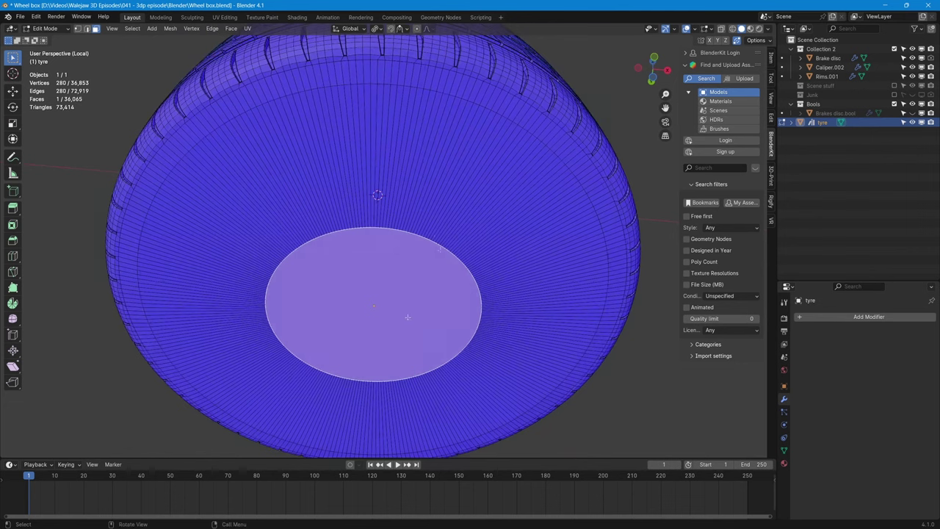
pyautogui.press('i')
pyautogui.click(382, 326)
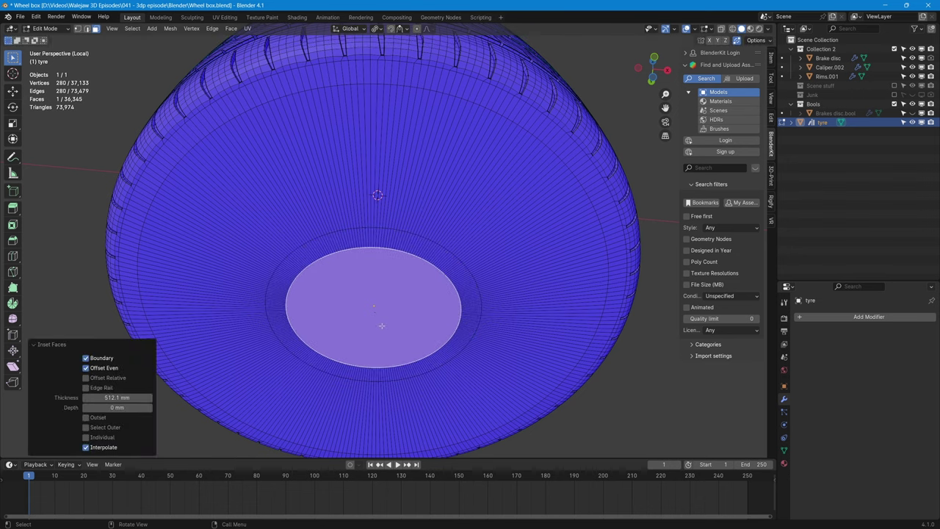
pyautogui.press('m')
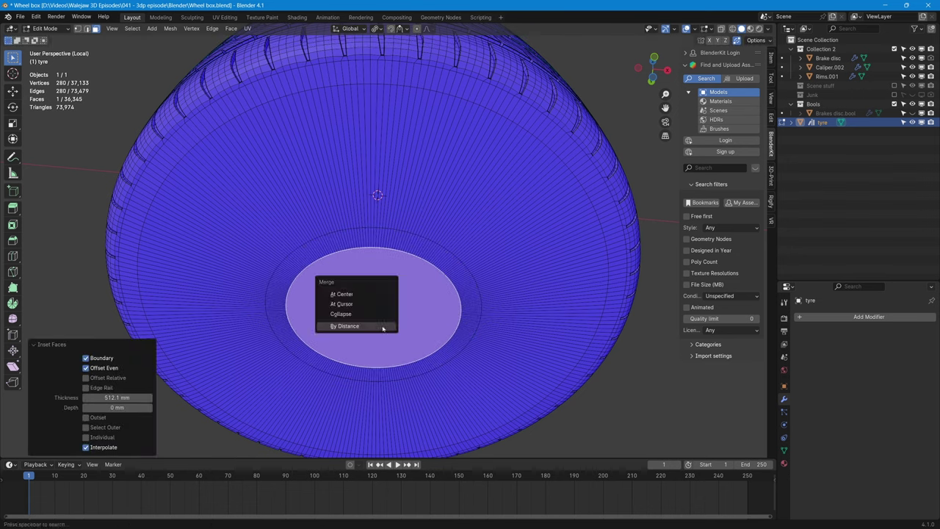
pyautogui.click(383, 293)
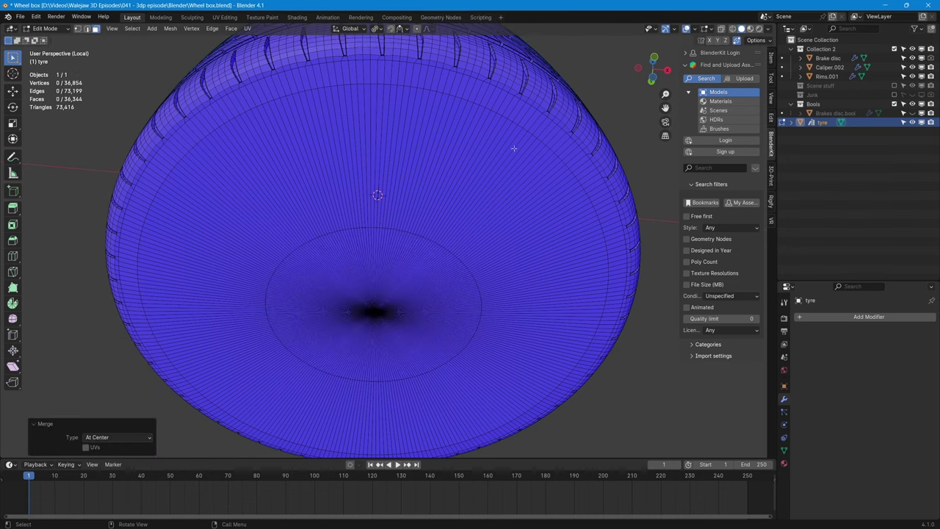
pyautogui.moveTo(416, 323); pyautogui.dragTo(461, 162, button='middle')
pyautogui.press('Tab')
pyautogui.press('Tab')
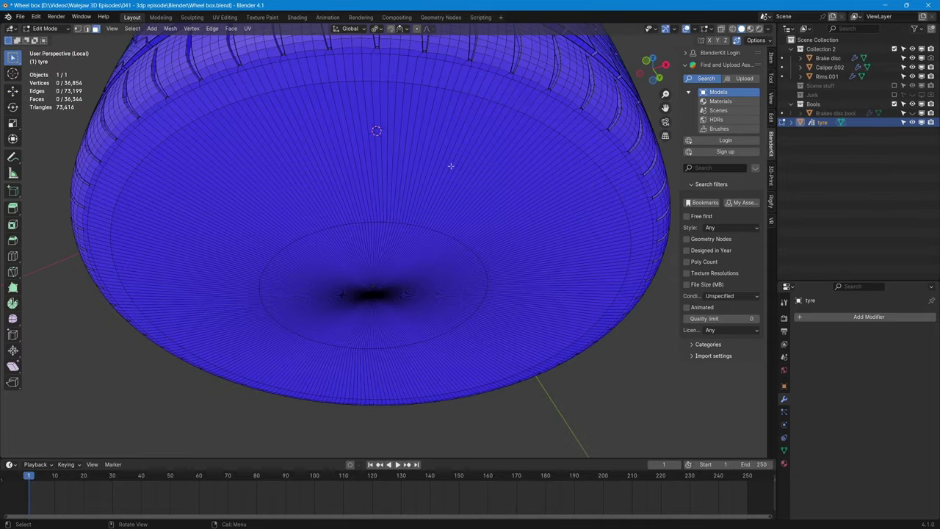
pyautogui.keyDown('alt'); pyautogui.click(473, 94); pyautogui.keyUp('alt')
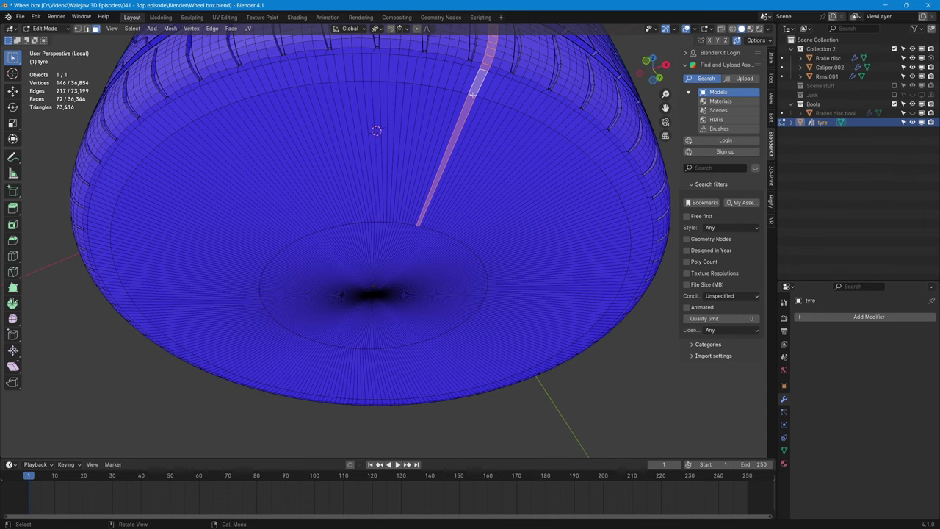
pyautogui.press('2')
pyautogui.keyDown('alt'); pyautogui.click(473, 94); pyautogui.keyUp('alt')
pyautogui.moveTo(473, 95); pyautogui.dragTo(490, 244, button='middle')
pyautogui.moveTo(536, 275); pyautogui.dragTo(523, 233, button='middle')
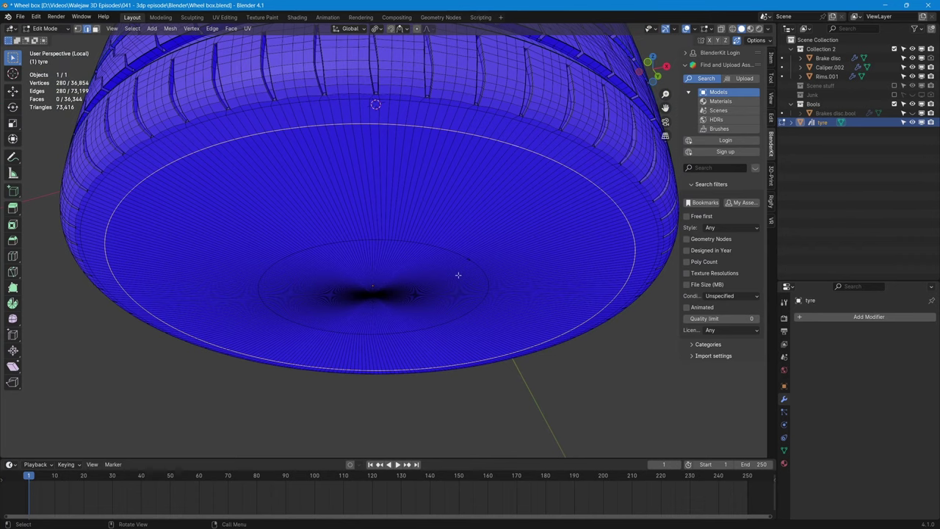
# - Select the cap's centre vertex in vertex mode and grow the selection three times to cover the whole back cap
pyautogui.press('1')
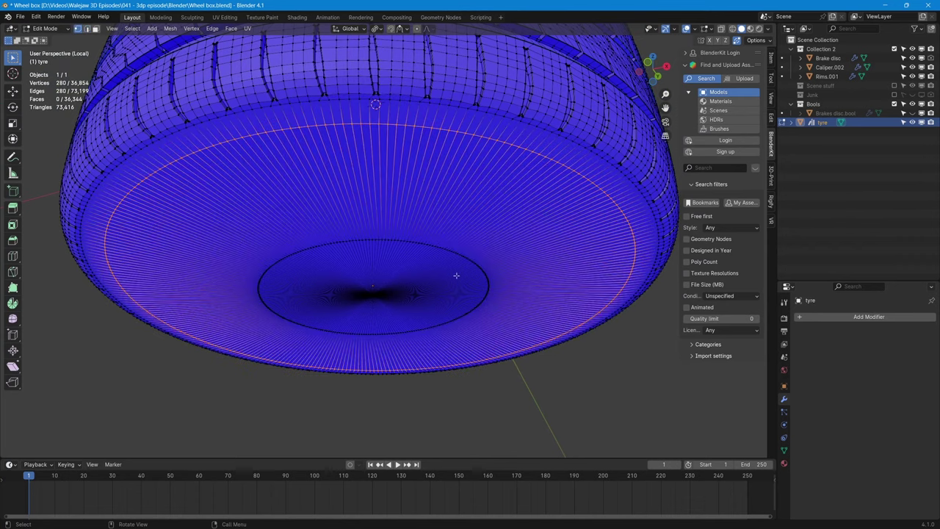
pyautogui.click(372, 282)
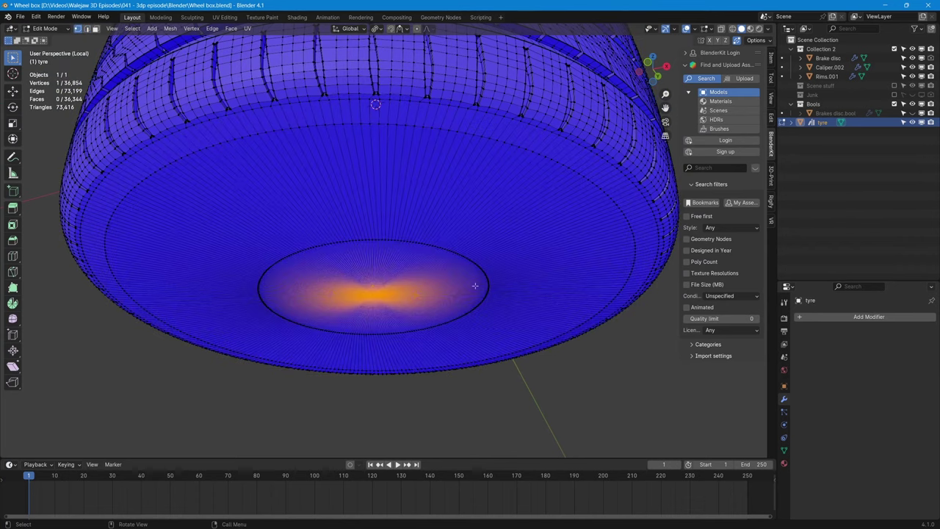
pyautogui.press('ctrl+KP_Add')
pyautogui.press('ctrl+KP_Add')
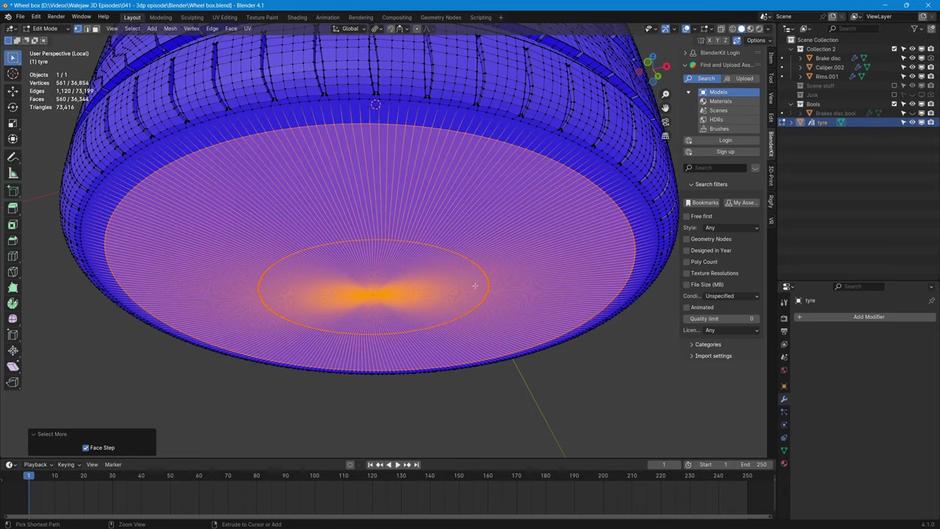
pyautogui.press('ctrl+KP_Add')
pyautogui.moveTo(475, 285); pyautogui.dragTo(463, 193, button='middle')
# - Flatten the selected back cap in the right orthographic view by scaling it to 0 along Z
pyautogui.click(658, 68)
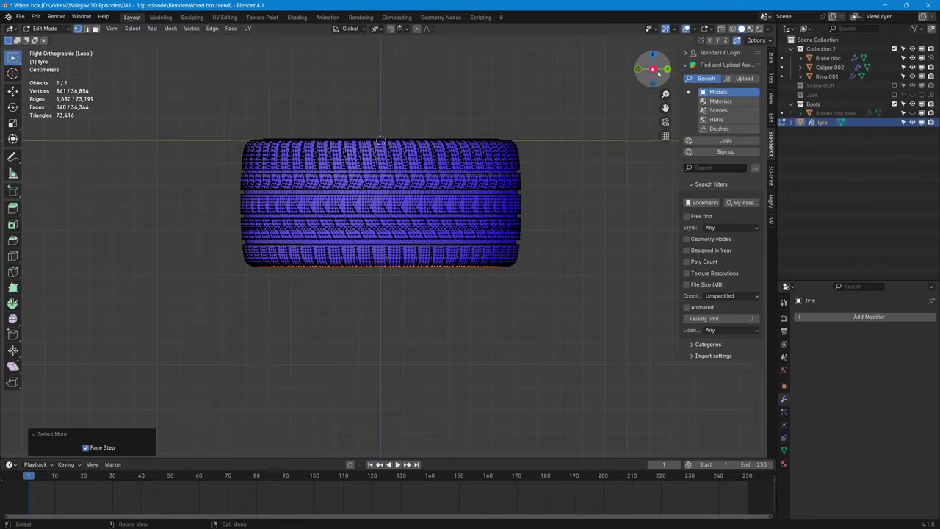
pyautogui.scroll(6, 517, 235)
pyautogui.scroll(3, 481, 266)
pyautogui.keyDown('shift'); pyautogui.moveTo(429, 290); pyautogui.dragTo(482, 94, button='middle'); pyautogui.keyUp('shift')
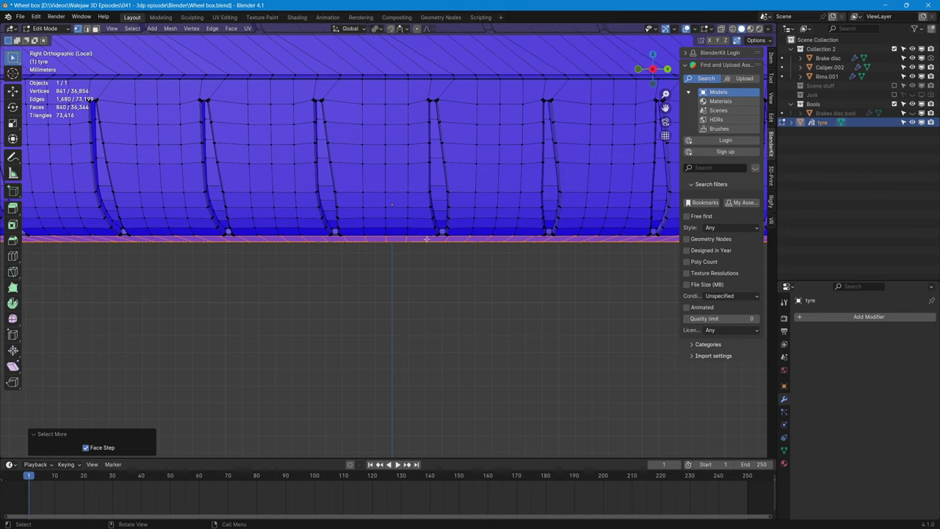
pyautogui.press('s')
pyautogui.write('z')
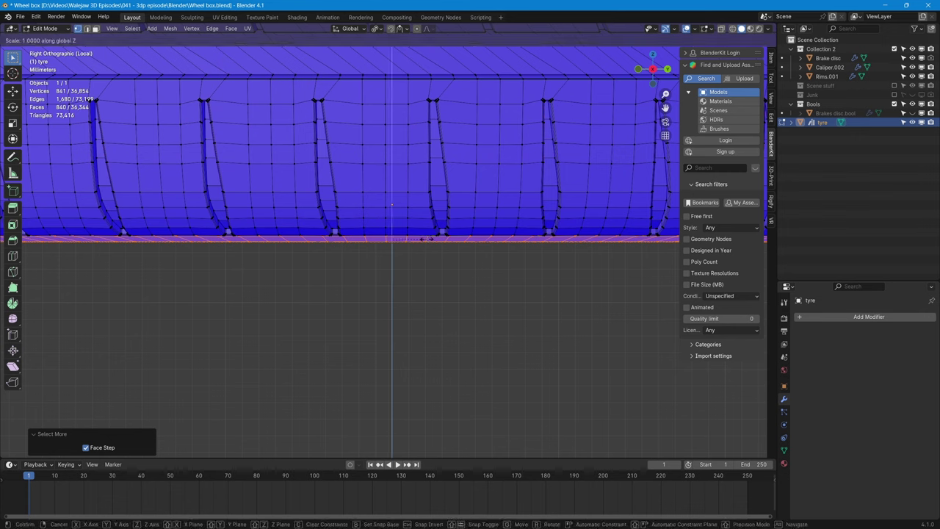
pyautogui.write('0')
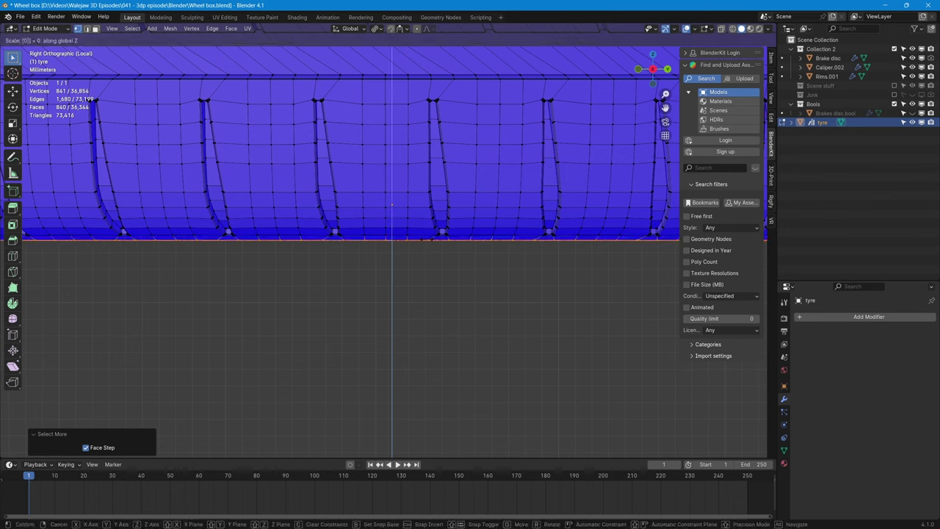
pyautogui.press('Return')
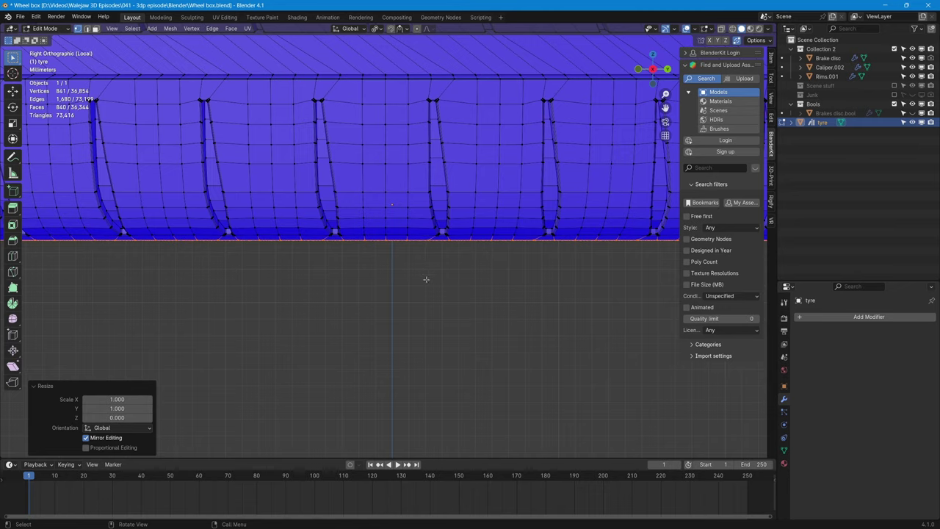
# - Leave mesh editing and inspect the tyre's flattened back cap and open front side
pyautogui.moveTo(426, 279); pyautogui.dragTo(464, 213, button='middle')
pyautogui.press('Tab')
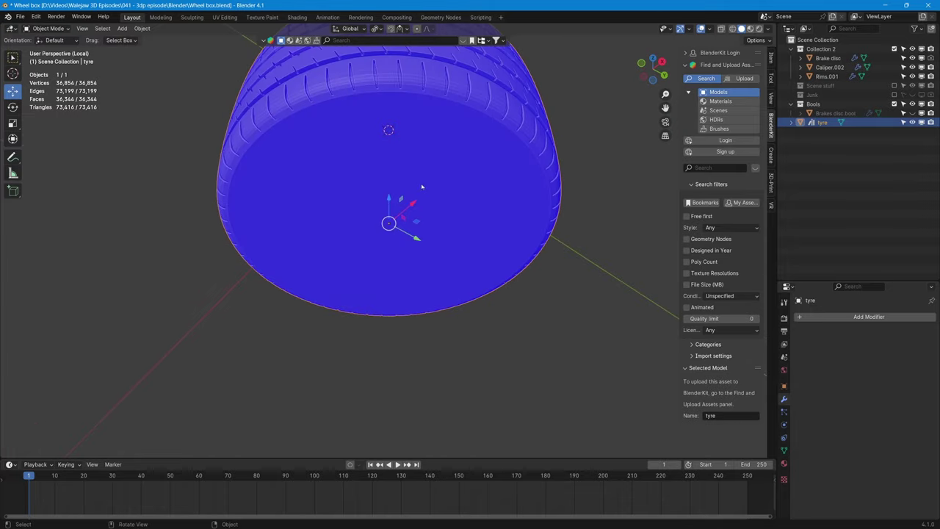
pyautogui.moveTo(422, 187); pyautogui.dragTo(433, 326, button='middle')
pyautogui.scroll(3, 432, 325)
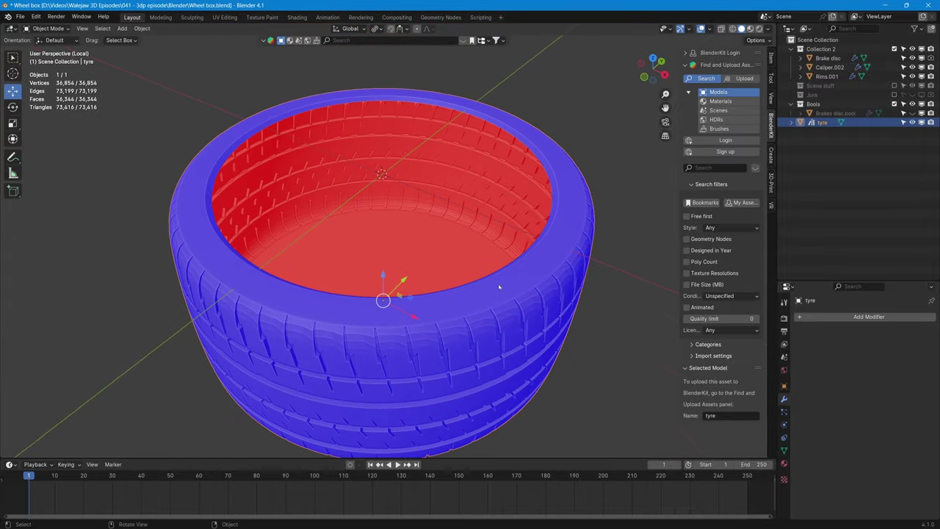
# - Enter mesh editing on the tyre, select the edge loop around the front opening and fill it with a single face
pyautogui.press('Tab')
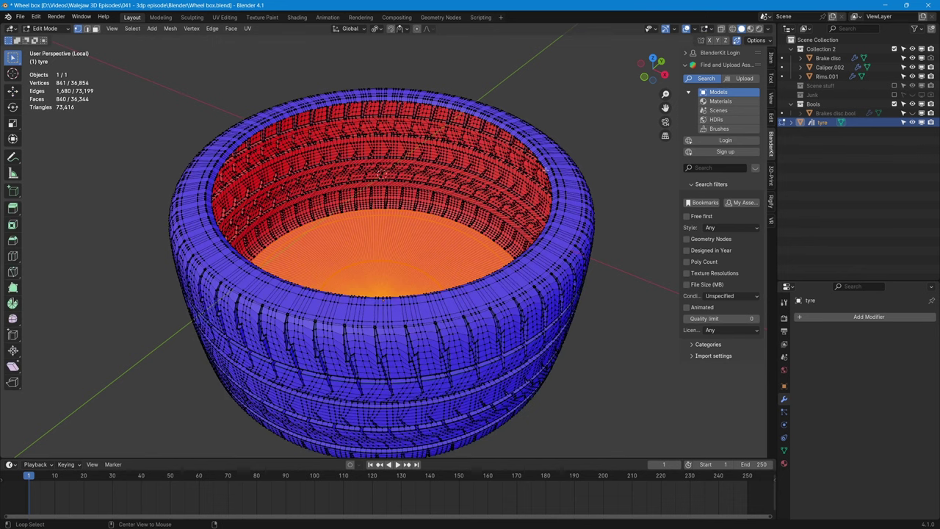
pyautogui.keyDown('alt'); pyautogui.click(546, 170); pyautogui.keyUp('alt')
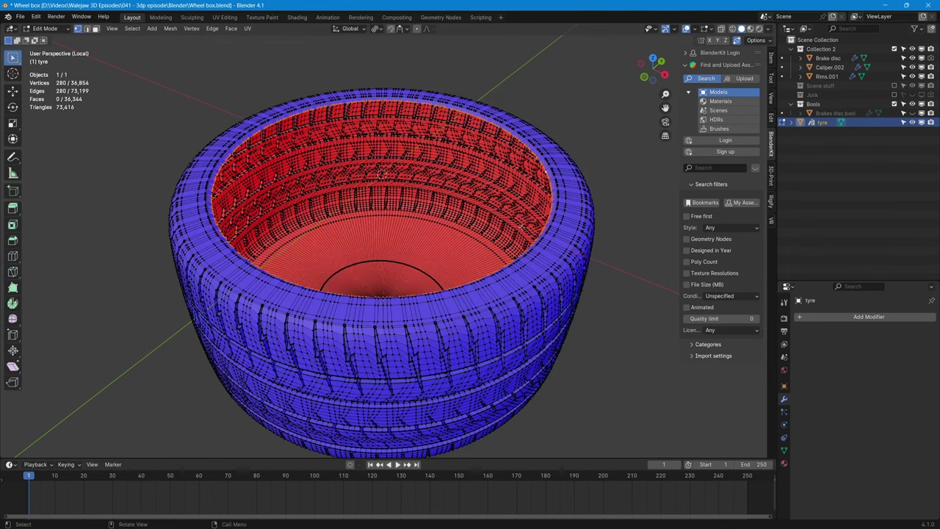
pyautogui.moveTo(523, 227); pyautogui.dragTo(437, 227, button='middle')
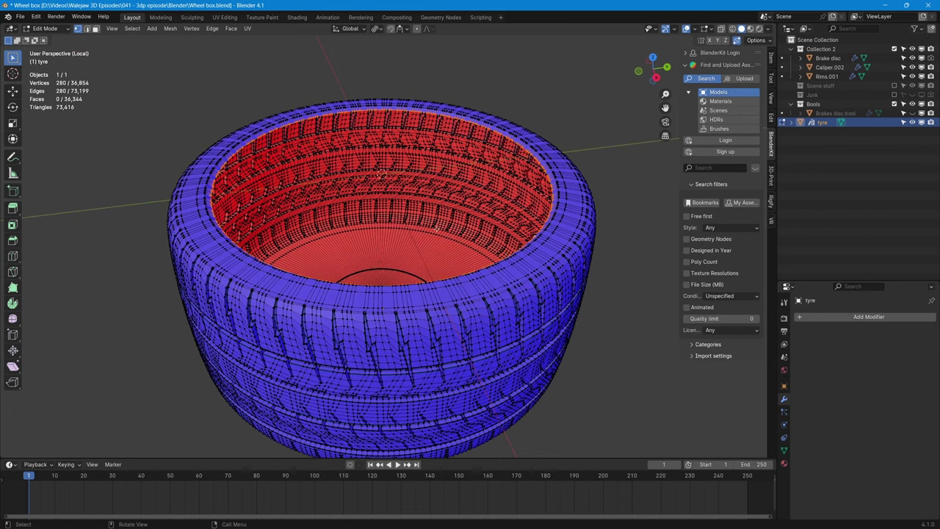
pyautogui.press('f')
pyautogui.moveTo(436, 227); pyautogui.dragTo(453, 237, button='middle')
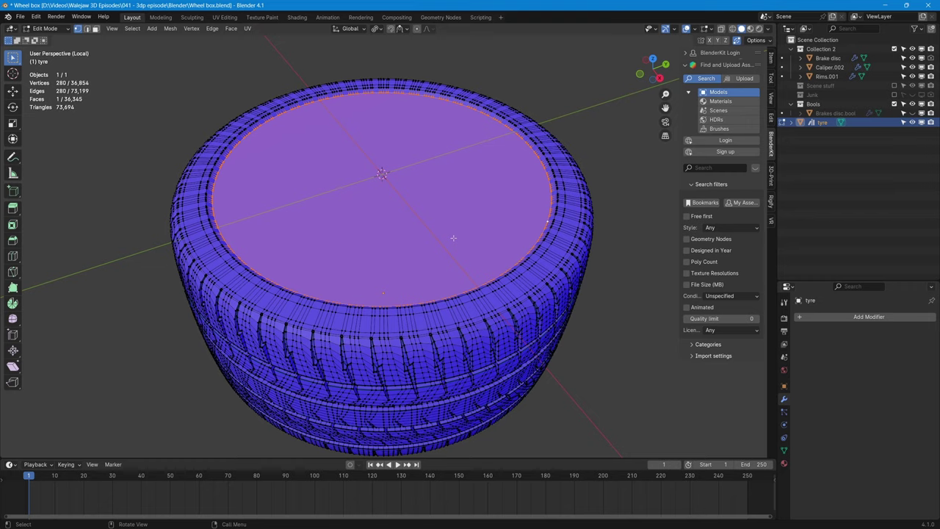
# - Leave local view and inset the new front face by about 347 mm in an X-ray top view
pyautogui.press('/')
pyautogui.moveTo(453, 237); pyautogui.dragTo(456, 205, button='middle')
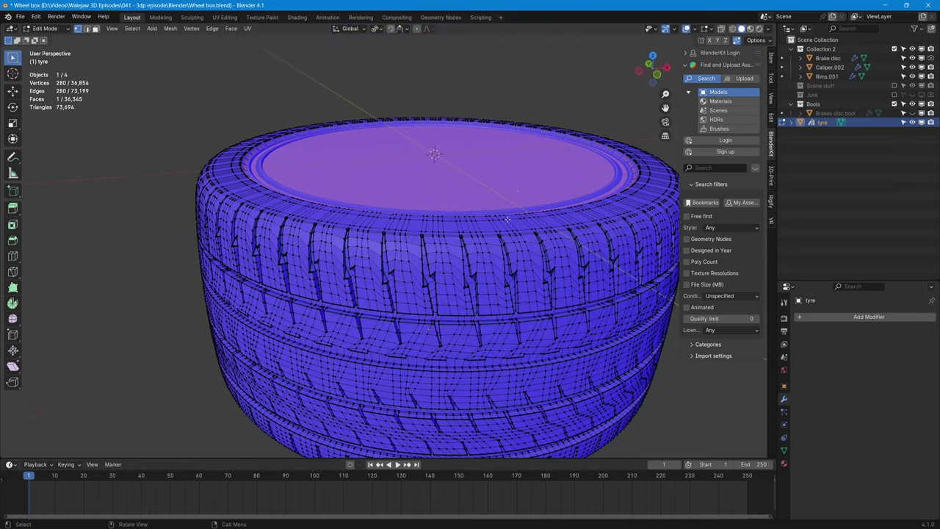
pyautogui.moveTo(507, 219); pyautogui.dragTo(523, 240, button='middle')
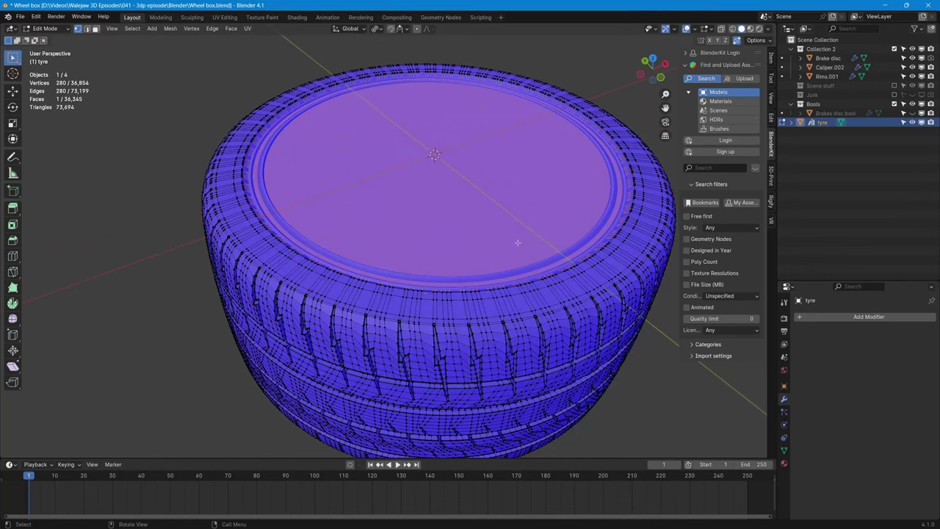
pyautogui.moveTo(352, 199); pyautogui.dragTo(372, 254, button='middle')
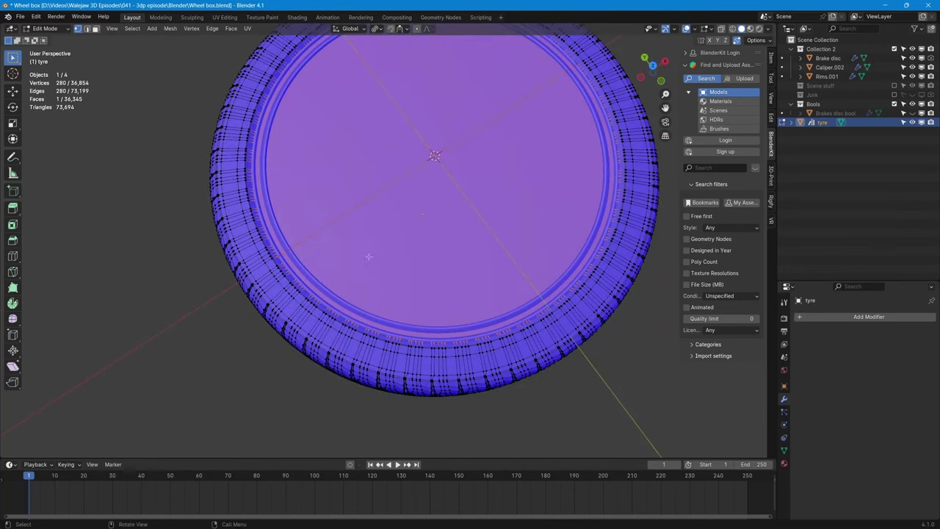
pyautogui.hotkey('alt', 'z')
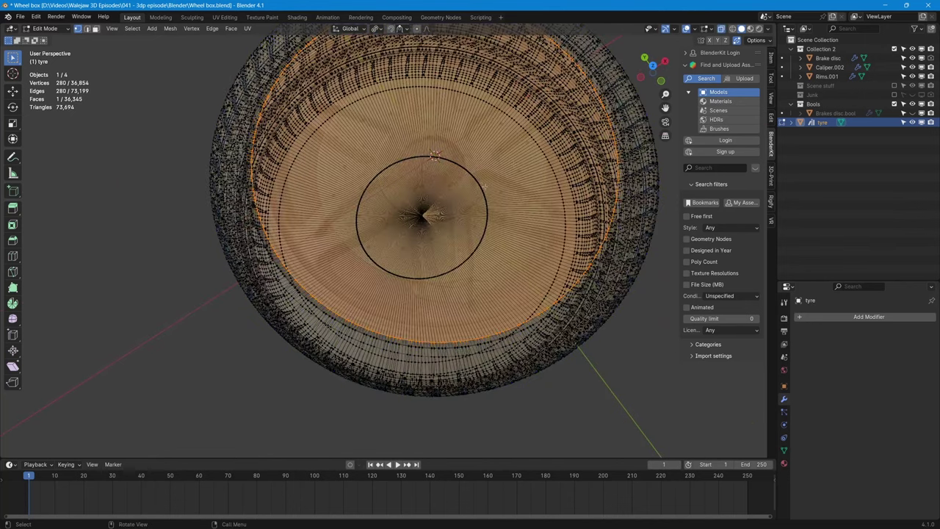
pyautogui.click(653, 65)
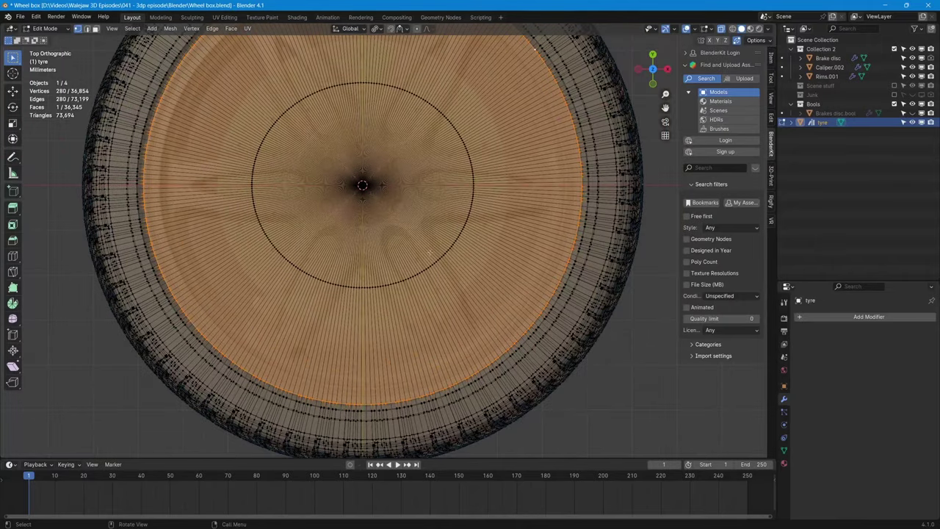
pyautogui.press('i')
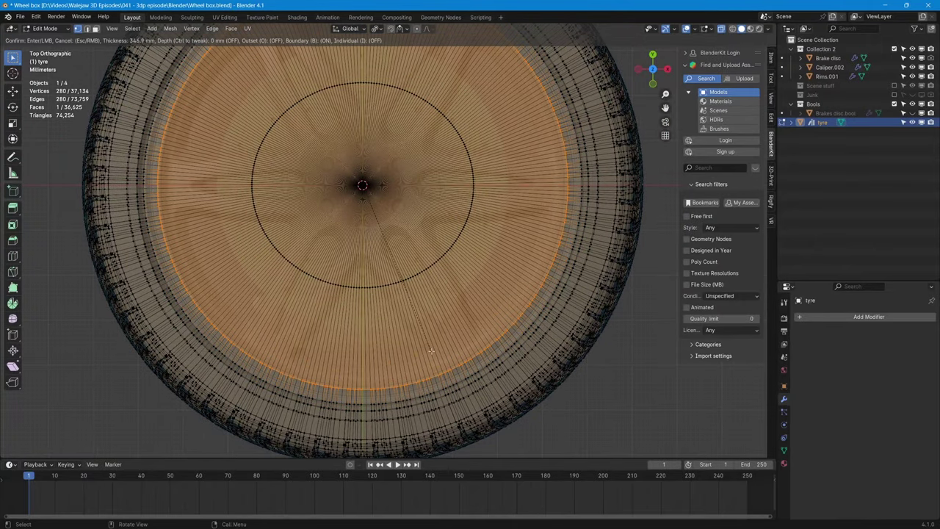
pyautogui.click(431, 351)
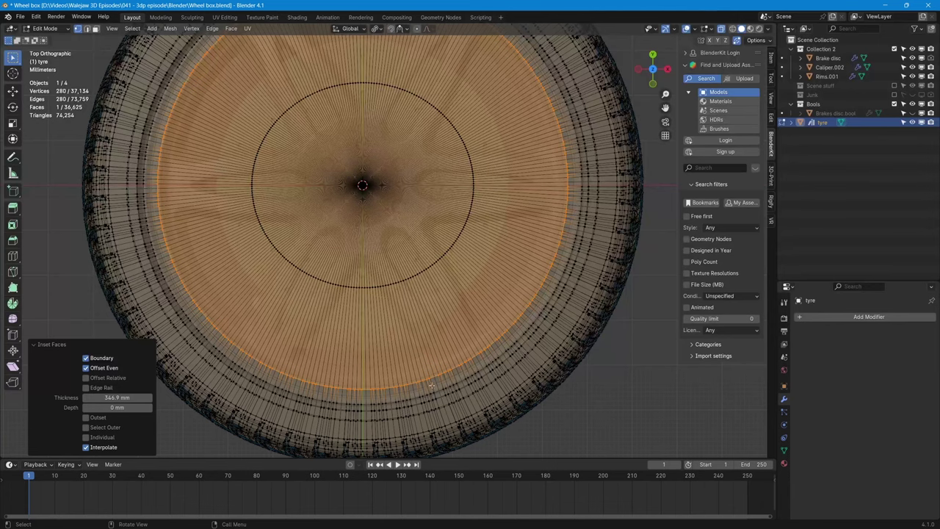
# - Move the inset front face down along Z in several moves until it lies behind the rim's spokes
pyautogui.moveTo(434, 387); pyautogui.dragTo(439, 309, button='middle')
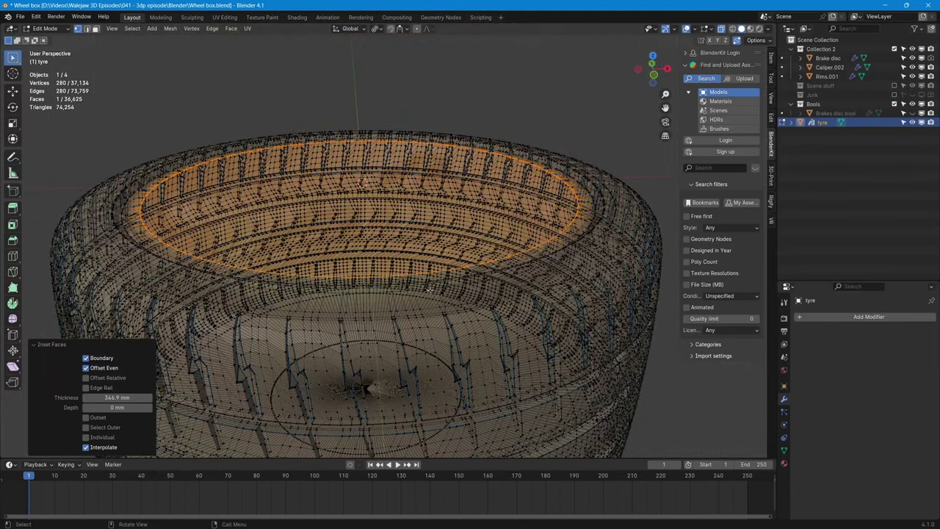
pyautogui.click(13, 91)
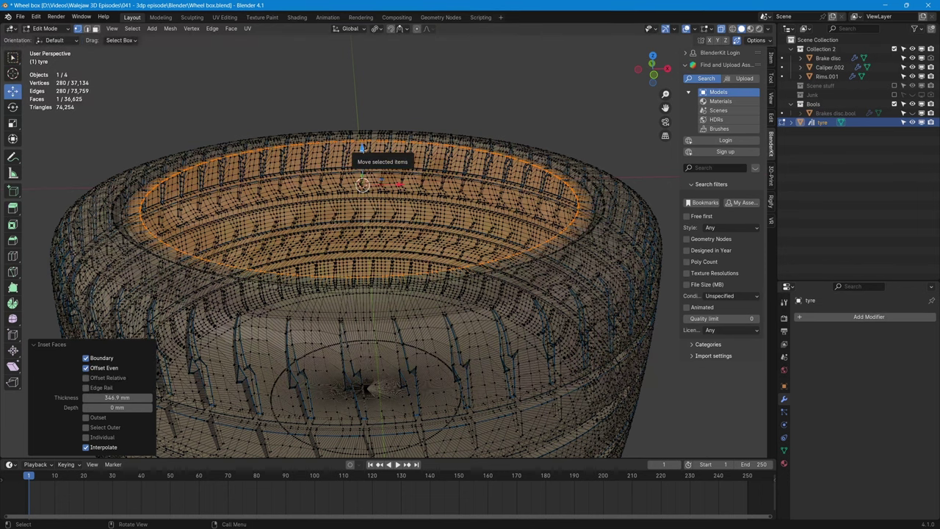
pyautogui.moveTo(363, 149); pyautogui.dragTo(362, 156)
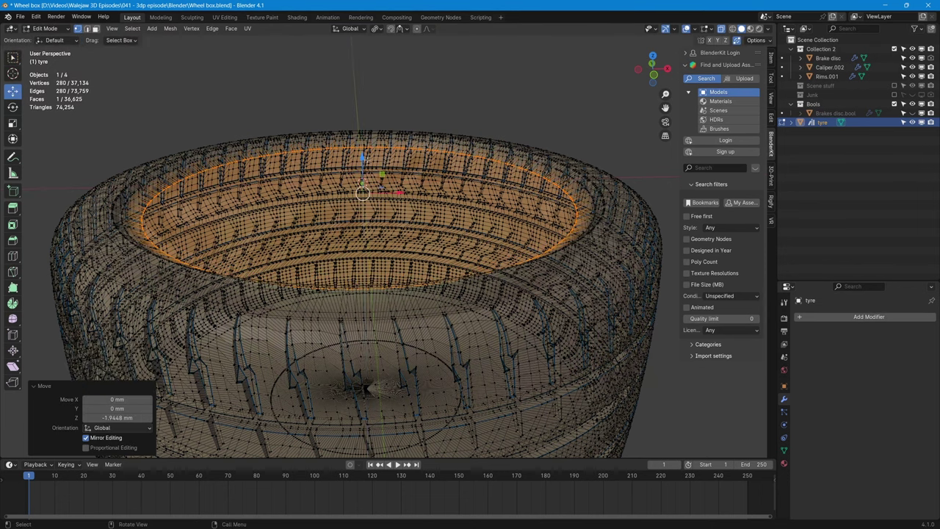
pyautogui.hotkey('alt', 'z')
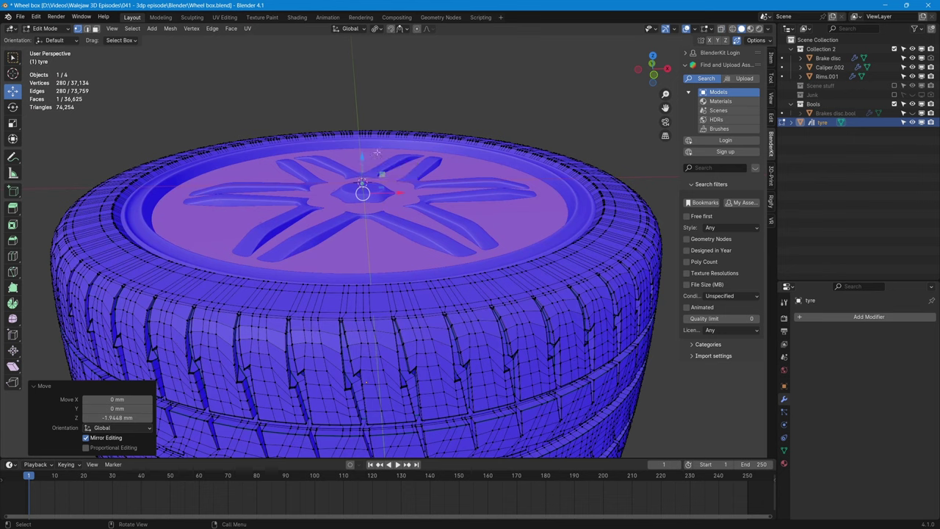
pyautogui.moveTo(362, 156); pyautogui.dragTo(362, 214)
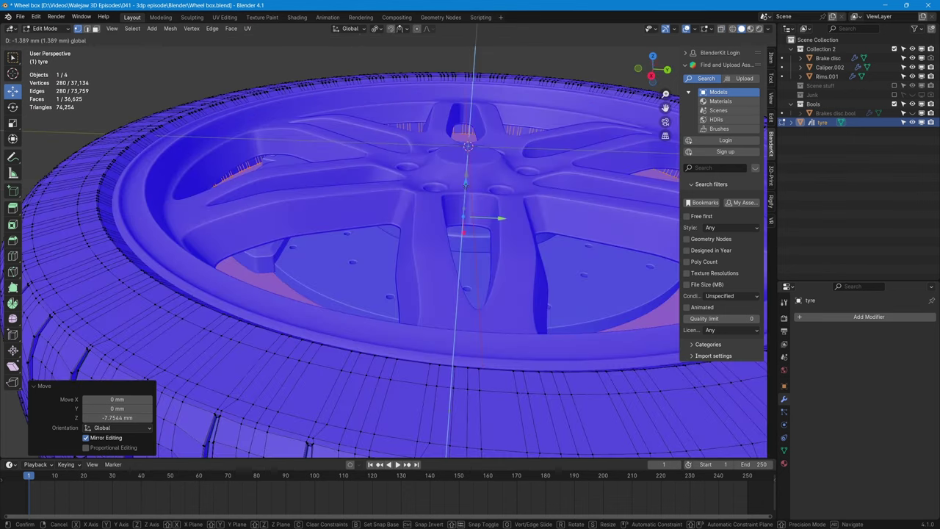
pyautogui.moveTo(464, 219); pyautogui.dragTo(465, 210)
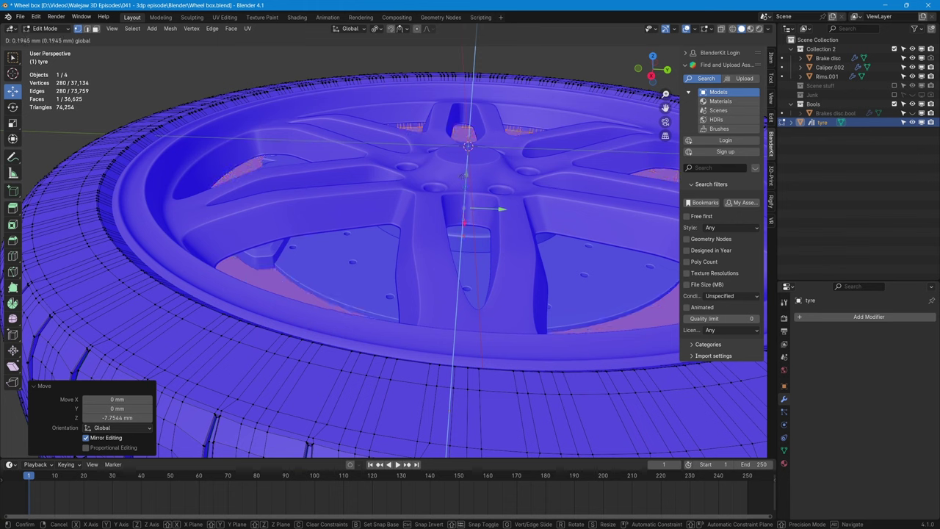
pyautogui.moveTo(465, 175); pyautogui.dragTo(465, 176)
# - Enlarge the lowered front face uniformly by a factor of about 1.069
pyautogui.moveTo(464, 177); pyautogui.dragTo(320, 234, button='middle')
pyautogui.scroll(-4, 417, 279)
pyautogui.scroll(2, 341, 243)
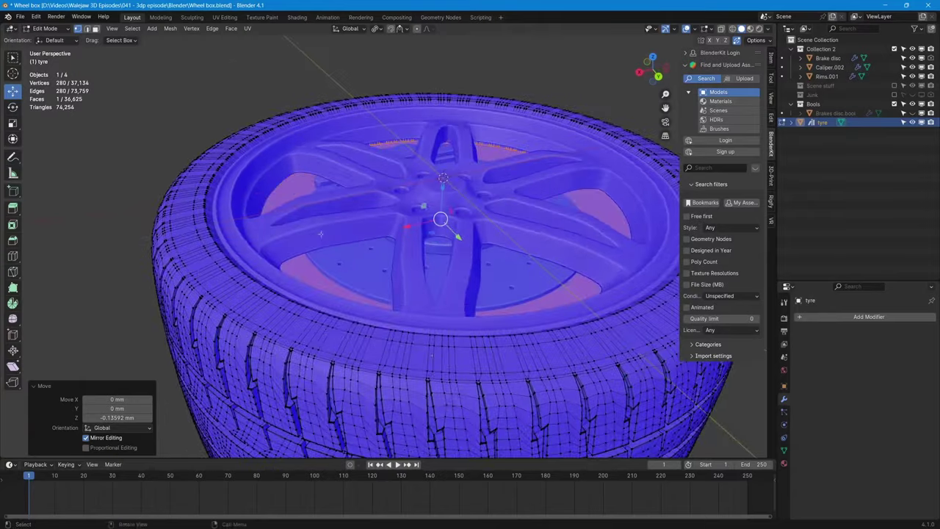
pyautogui.moveTo(506, 147); pyautogui.dragTo(471, 243, button='middle')
pyautogui.press('s')
pyautogui.click(524, 218)
# - Scale the lowered face down to about 0.985 in an X-ray top view and leave mesh editing
pyautogui.hotkey('alt', 'z')
pyautogui.click(652, 62)
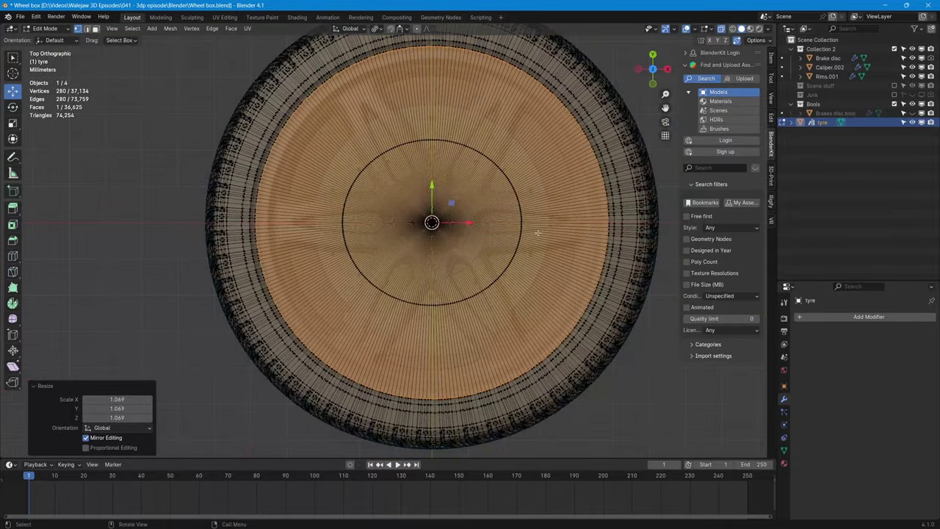
pyautogui.keyDown('shift'); pyautogui.moveTo(538, 232); pyautogui.dragTo(499, 225, button='middle'); pyautogui.keyUp('shift')
pyautogui.scroll(1, 476, 219)
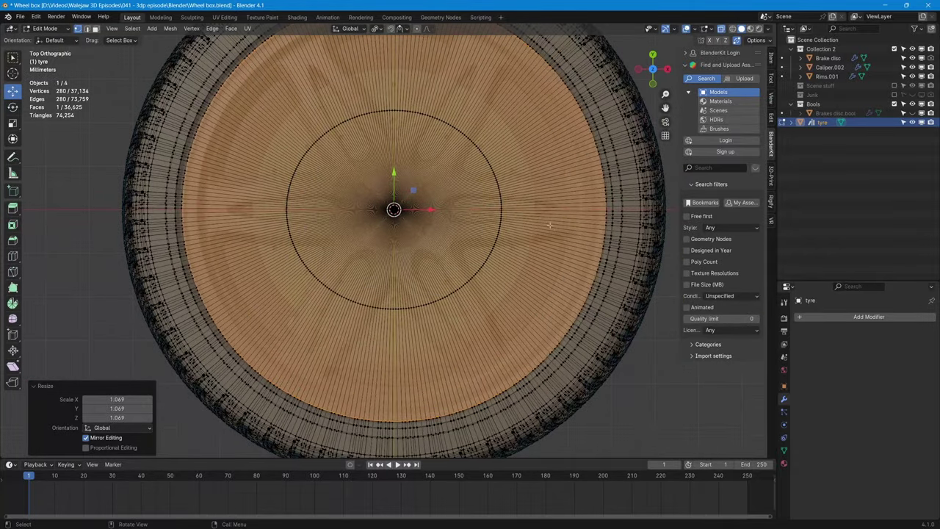
pyautogui.press('s')
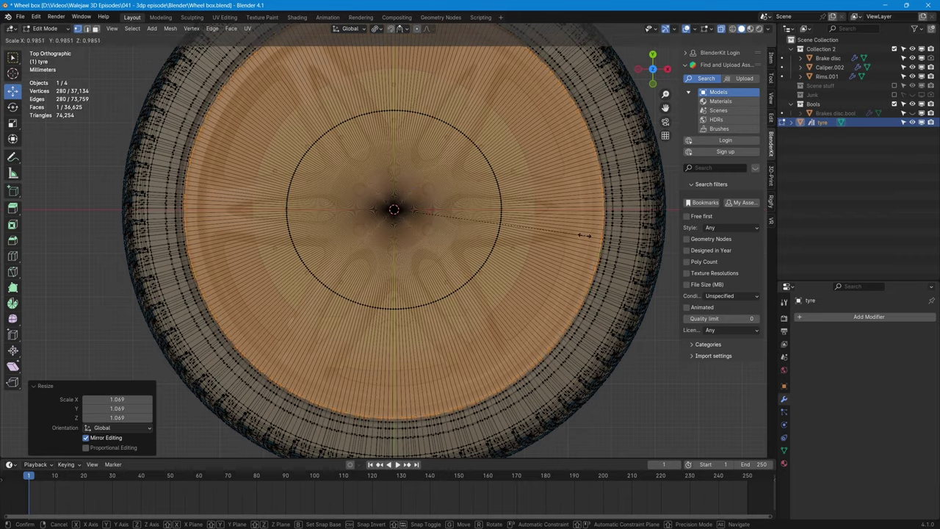
pyautogui.click(580, 239)
pyautogui.moveTo(580, 240); pyautogui.dragTo(525, 201, button='middle')
pyautogui.moveTo(546, 205); pyautogui.dragTo(543, 219, button='middle')
pyautogui.press('Tab')
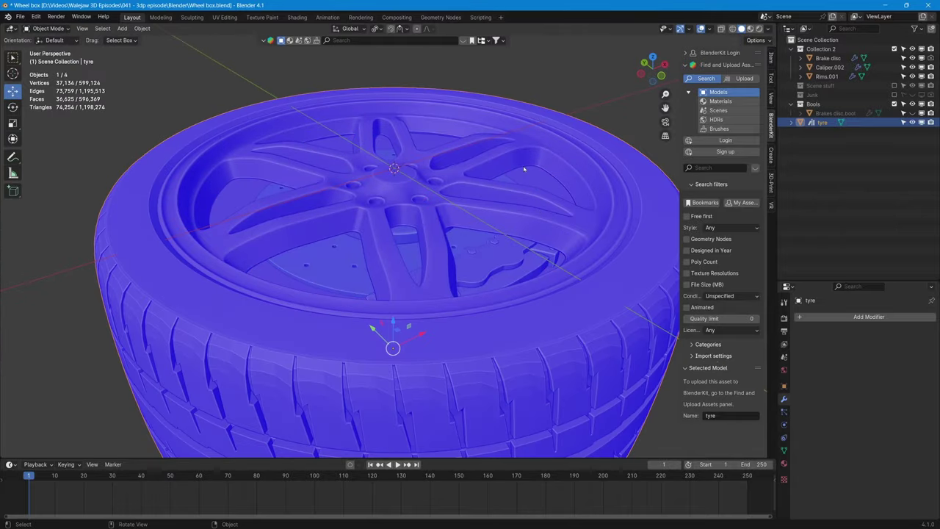
# - Edit the Rims.001 mesh with X-ray on and box-select its lowest row of vertices in the left orthographic view
pyautogui.click(493, 123)
pyautogui.press('Tab')
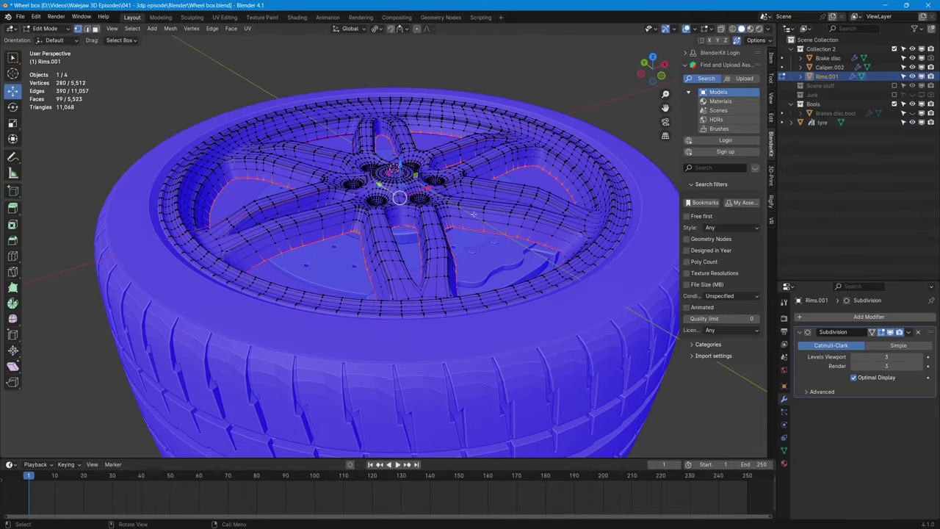
pyautogui.hotkey('alt', 'z')
pyautogui.moveTo(474, 214); pyautogui.dragTo(511, 207, button='middle')
pyautogui.click(647, 80)
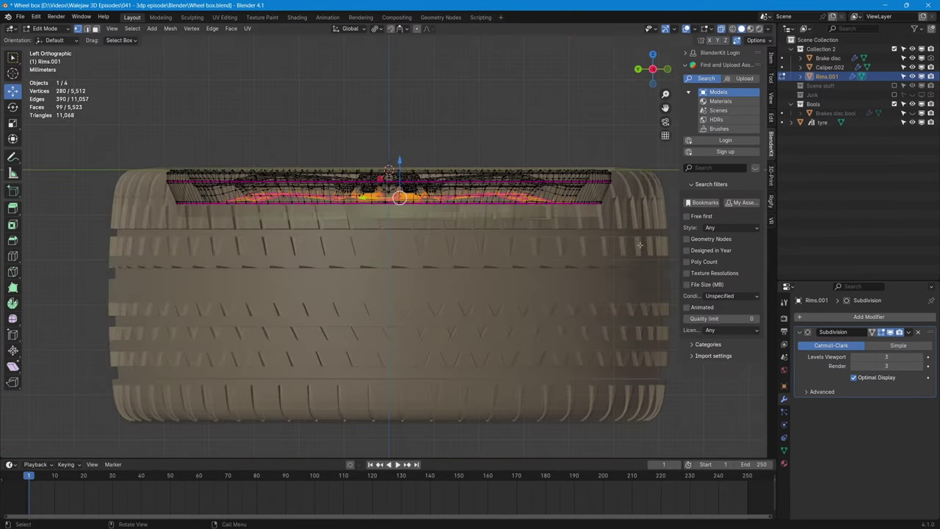
pyautogui.moveTo(640, 245); pyautogui.dragTo(125, 203)
pyautogui.moveTo(299, 180); pyautogui.dragTo(253, 229, button='middle')
pyautogui.click(652, 69)
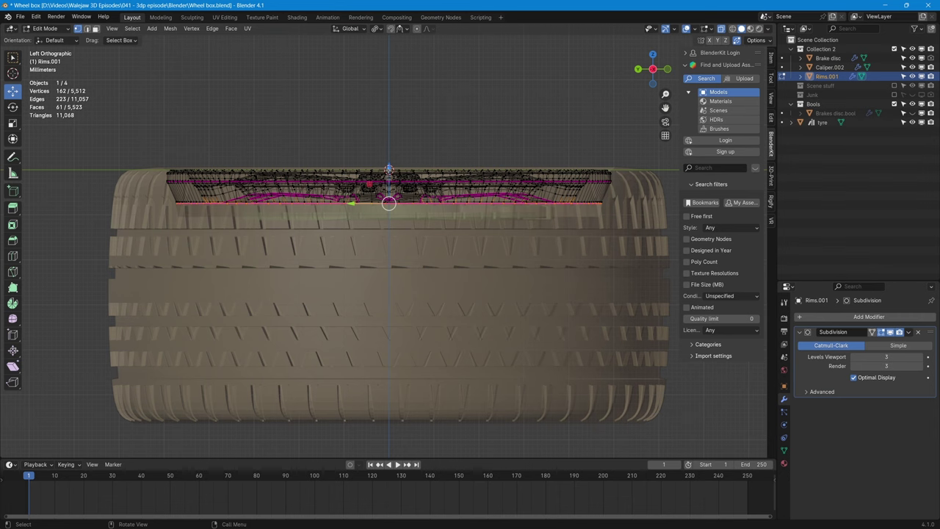
# - Lower the rim's selected bottom edge by about 3.5 mm along Z, then leave mesh editing and turn X-ray off
pyautogui.scroll(2, 394, 188)
pyautogui.moveTo(390, 150); pyautogui.dragTo(389, 168)
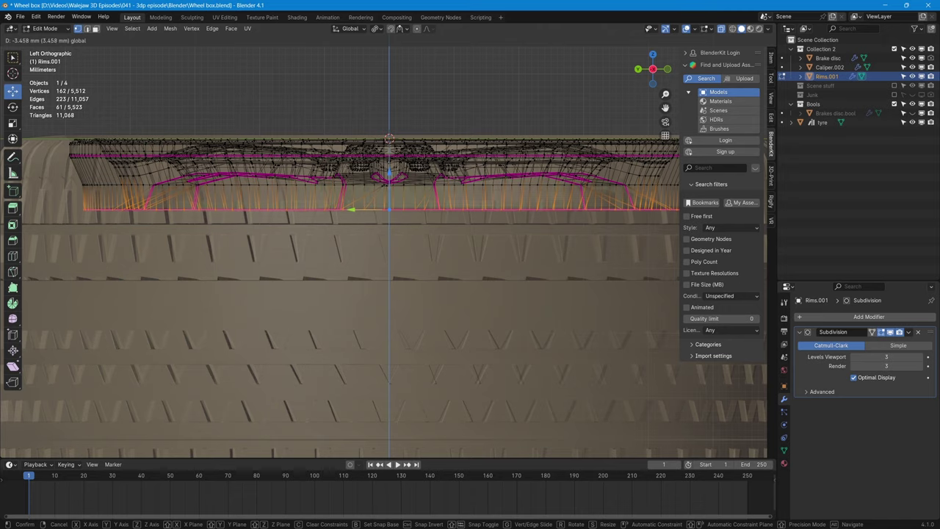
pyautogui.click(437, 208)
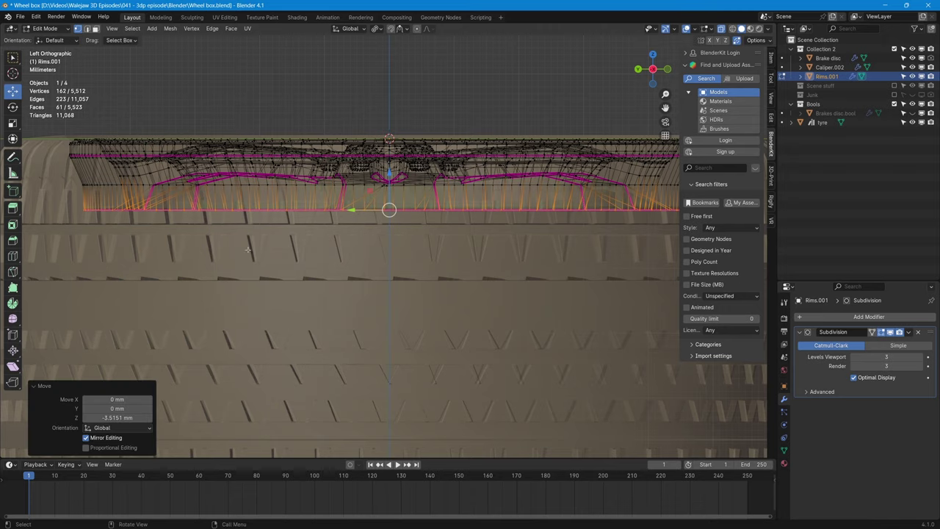
pyautogui.moveTo(247, 250); pyautogui.dragTo(395, 199, button='middle')
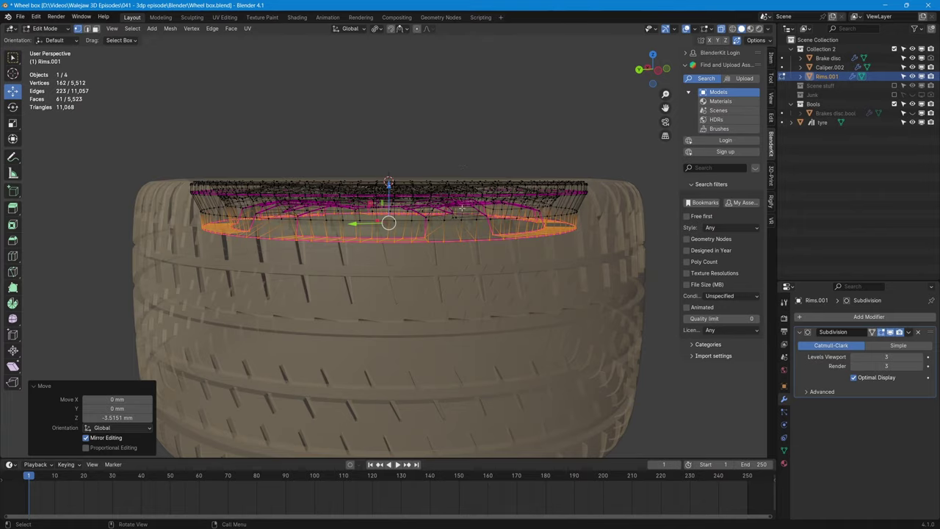
pyautogui.moveTo(462, 208); pyautogui.dragTo(403, 230, button='middle')
pyautogui.press('Tab')
pyautogui.hotkey('alt', 'z')
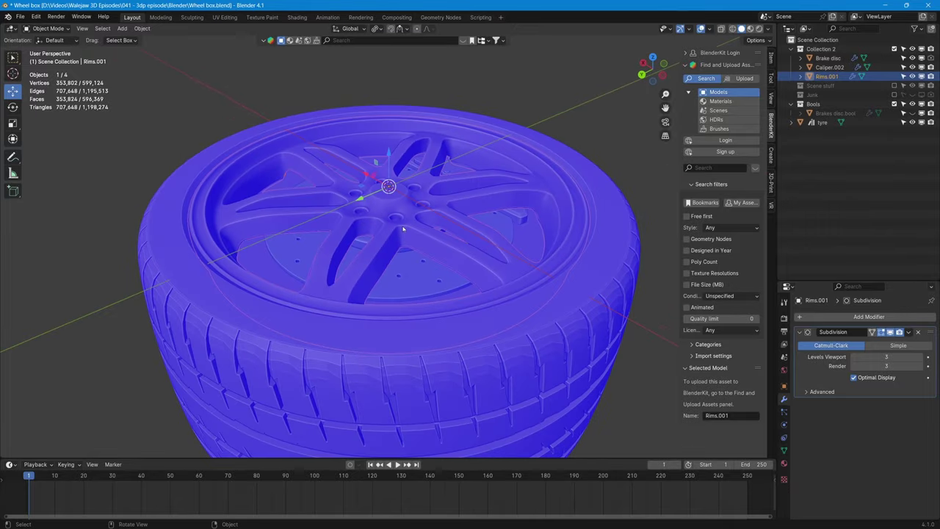
# - Hide the rim, brake disc and caliper to examine the tyre's recessed front face, and show all three parts again
pyautogui.press('h')
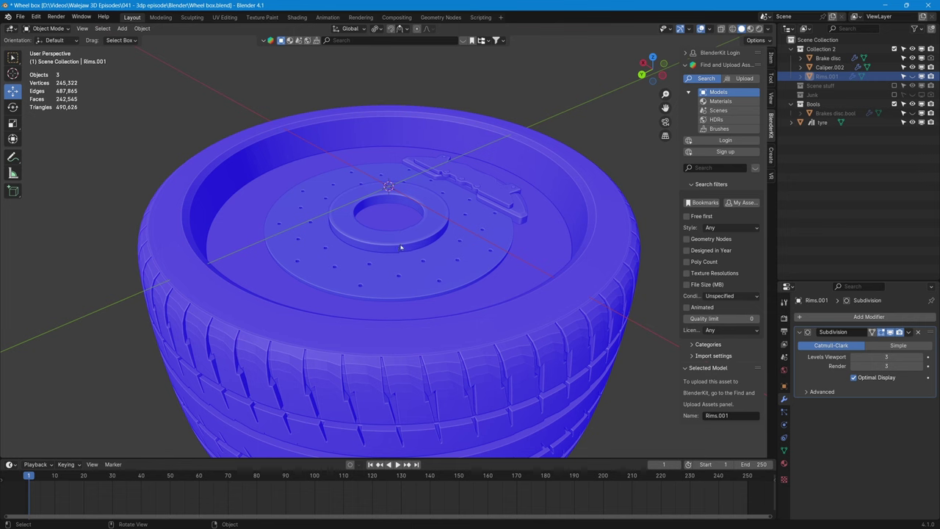
pyautogui.click(401, 247)
pyautogui.press('h')
pyautogui.click(489, 197)
pyautogui.press('h')
pyautogui.moveTo(476, 246)
pyautogui.mouseDown(button='middle')
pyautogui.moveTo(507, 276)
pyautogui.moveTo(581, 242)
pyautogui.moveTo(485, 264)
pyautogui.moveTo(475, 311)
pyautogui.moveTo(493, 247)
pyautogui.mouseUp(button='middle')
pyautogui.moveTo(447, 198); pyautogui.dragTo(473, 243, button='middle')
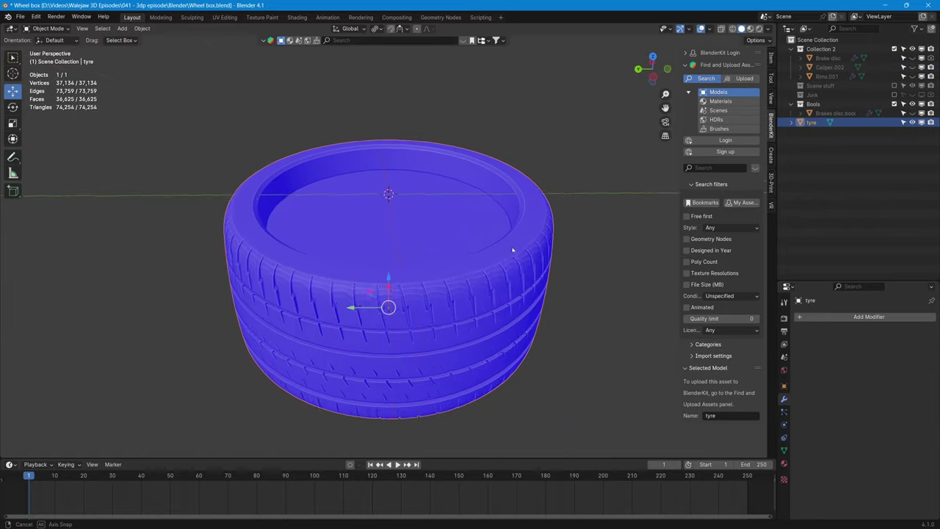
pyautogui.moveTo(514, 249); pyautogui.dragTo(559, 257, button='middle')
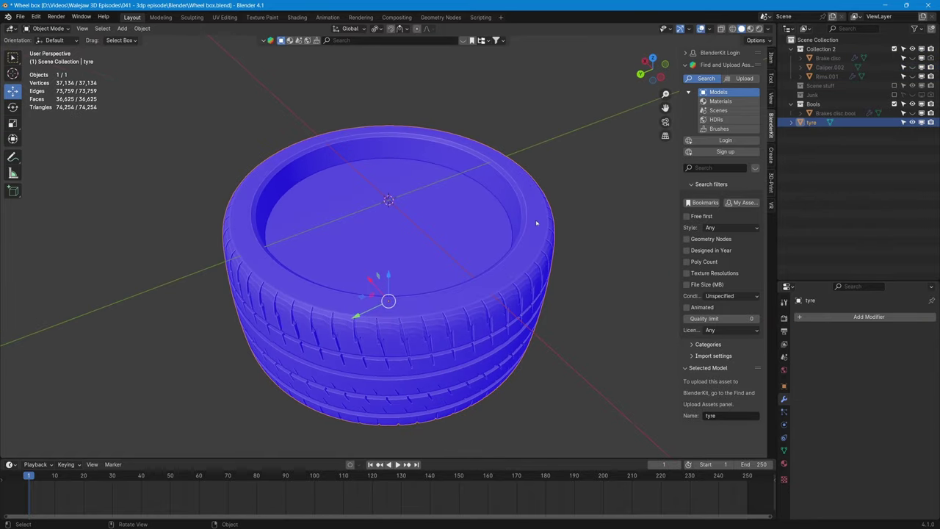
pyautogui.moveTo(536, 223)
pyautogui.mouseDown(button='middle')
pyautogui.moveTo(510, 203)
pyautogui.moveTo(529, 213)
pyautogui.mouseUp(button='middle')
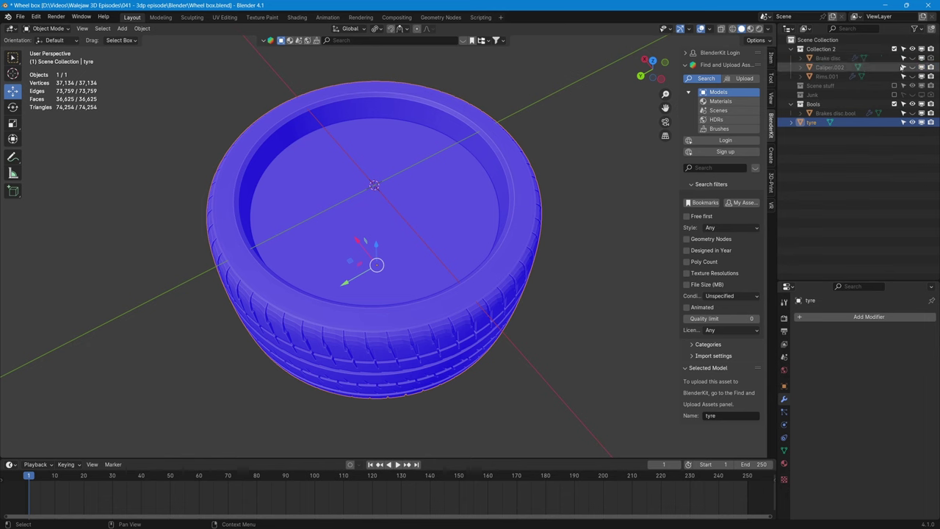
pyautogui.click(912, 58)
pyautogui.moveTo(912, 67); pyautogui.dragTo(913, 76)
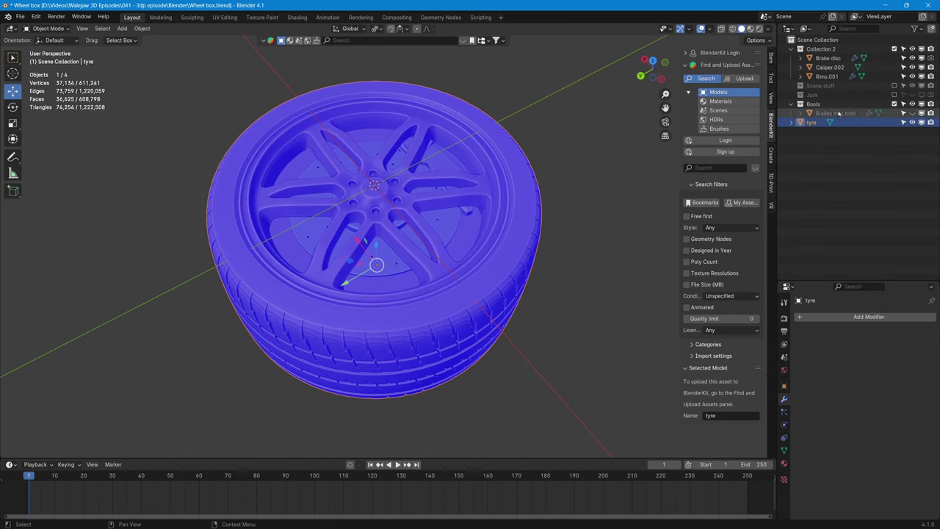
# - Duplicate Caliper.002 in place and move the copy into the Bools collection
pyautogui.click(829, 67)
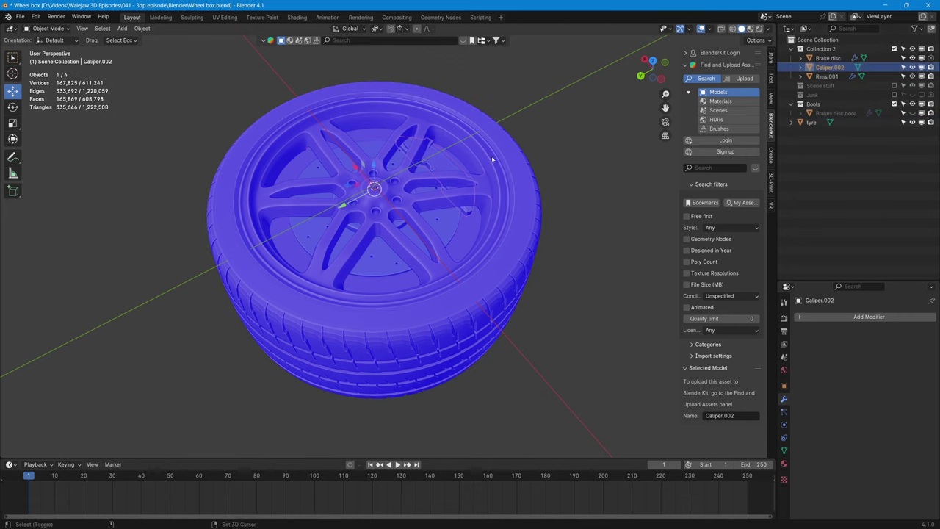
pyautogui.hotkey('shift', 'd')
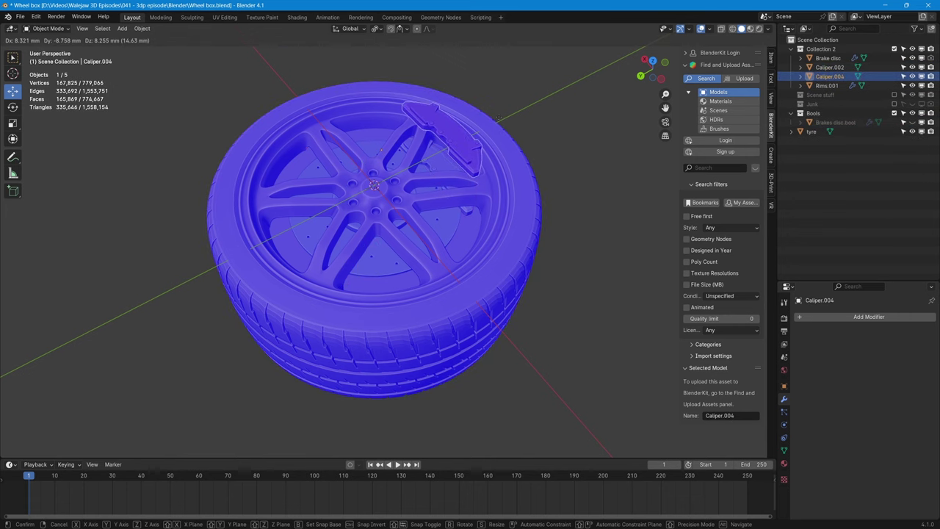
pyautogui.rightClick(498, 119)
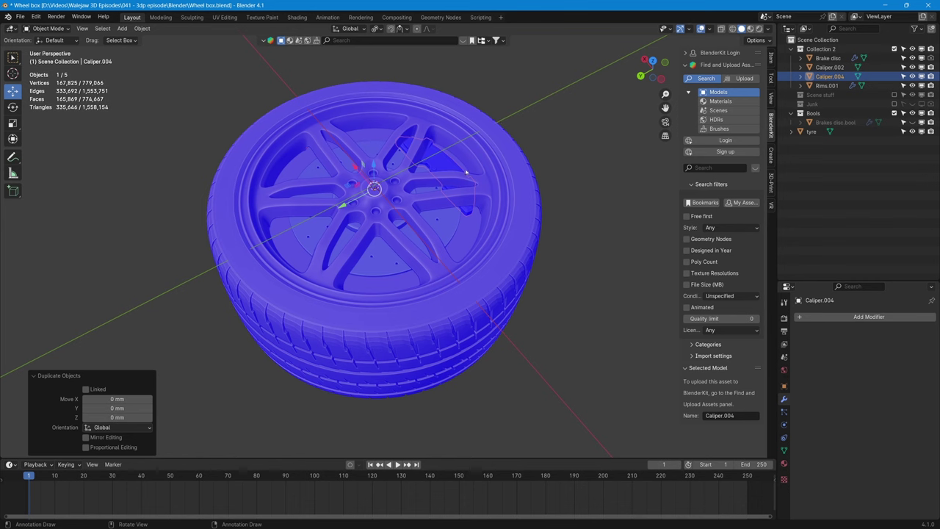
pyautogui.moveTo(838, 76); pyautogui.dragTo(871, 112)
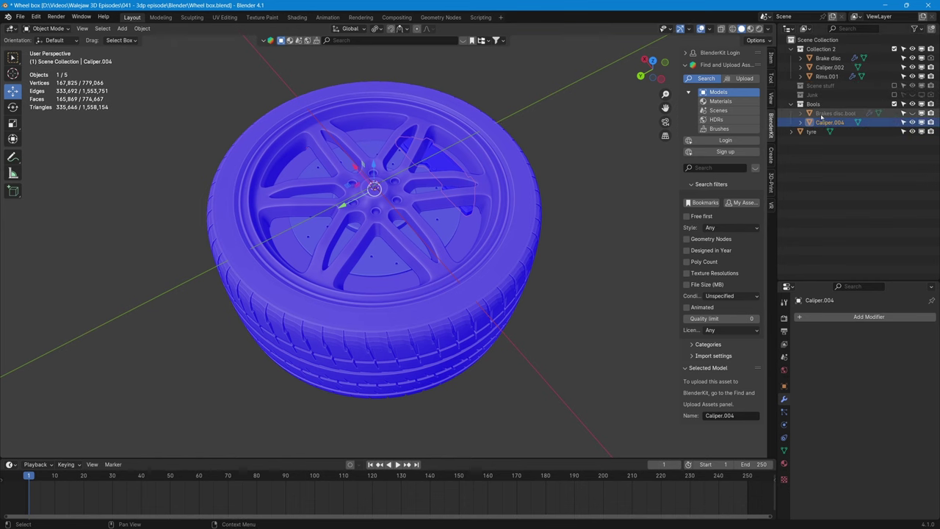
# - Select the Rims.001 object
pyautogui.click(837, 77)
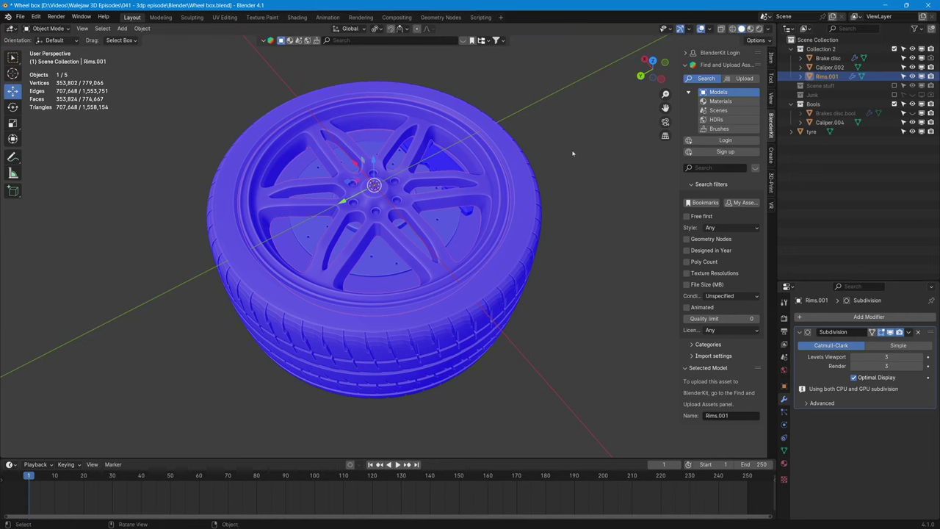
# - Duplicate the Rims.001 object in place and move the copy into the Bools collection
pyautogui.hotkey('shift', 'd')
pyautogui.rightClick(576, 125)
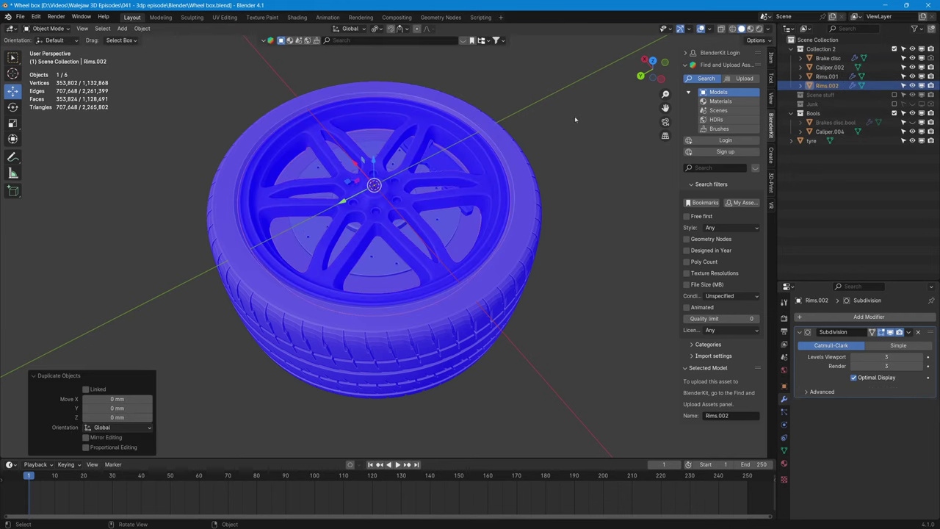
pyautogui.moveTo(827, 86); pyautogui.dragTo(841, 113)
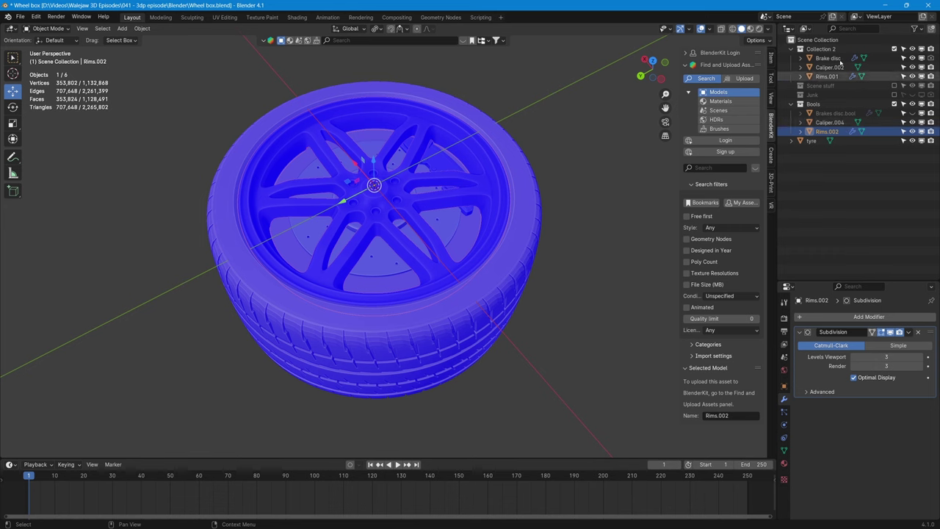
# - Rename the caliper and rim copies in the Bools collection to Caliper.bool and Rims.bool
pyautogui.doubleClick(836, 123)
pyautogui.press('BackSpace')
pyautogui.press('BackSpace')
pyautogui.press('BackSpace')
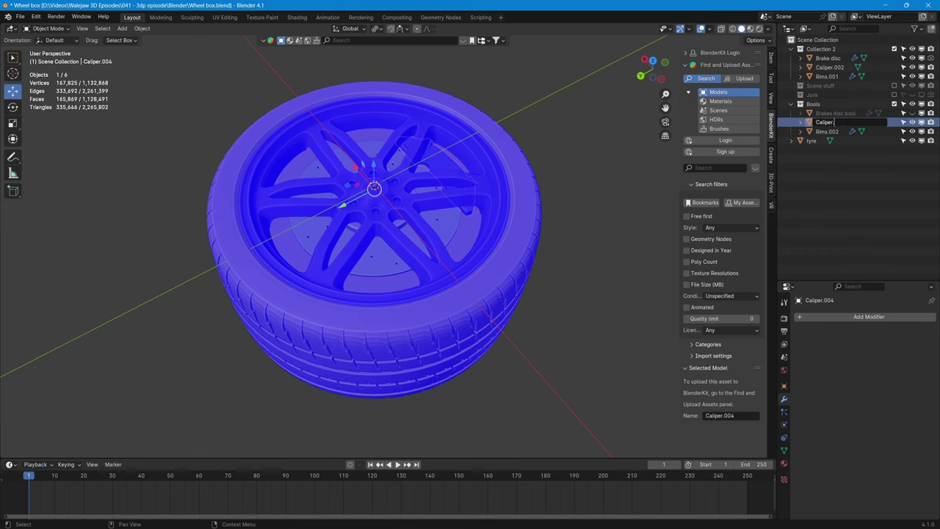
pyautogui.write('bool')
pyautogui.press('Return')
pyautogui.click(851, 131)
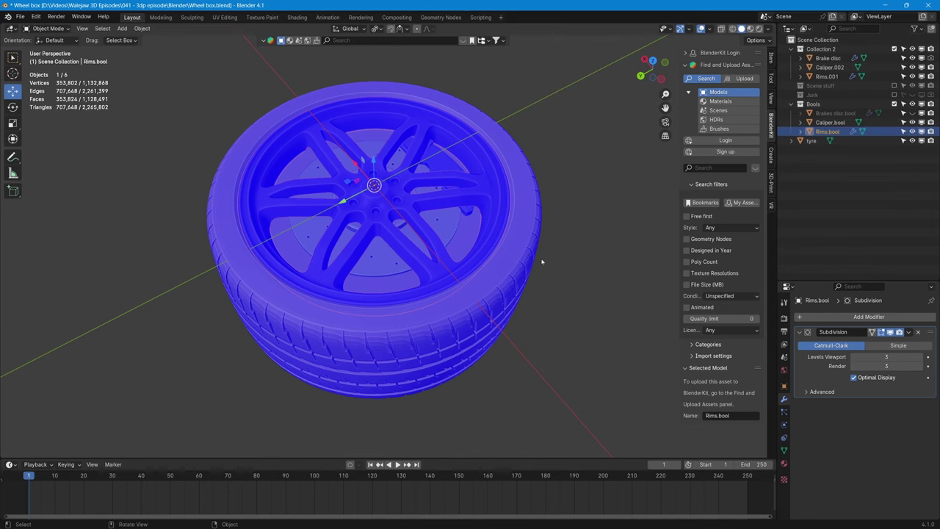
# - Hide Collection 2 and unhide the Brakes disc.bool object in the Bools collection
pyautogui.moveTo(549, 257); pyautogui.dragTo(566, 279, button='middle')
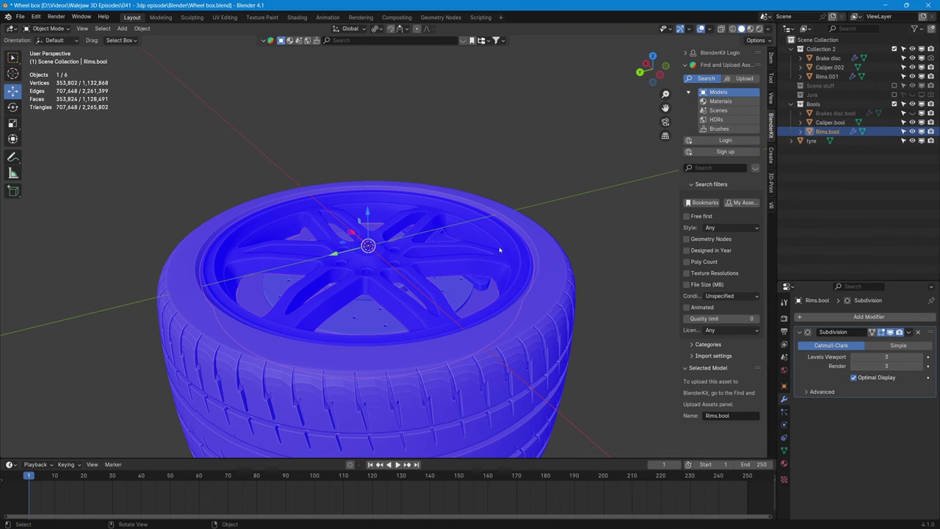
pyautogui.moveTo(506, 254); pyautogui.dragTo(556, 237, button='middle')
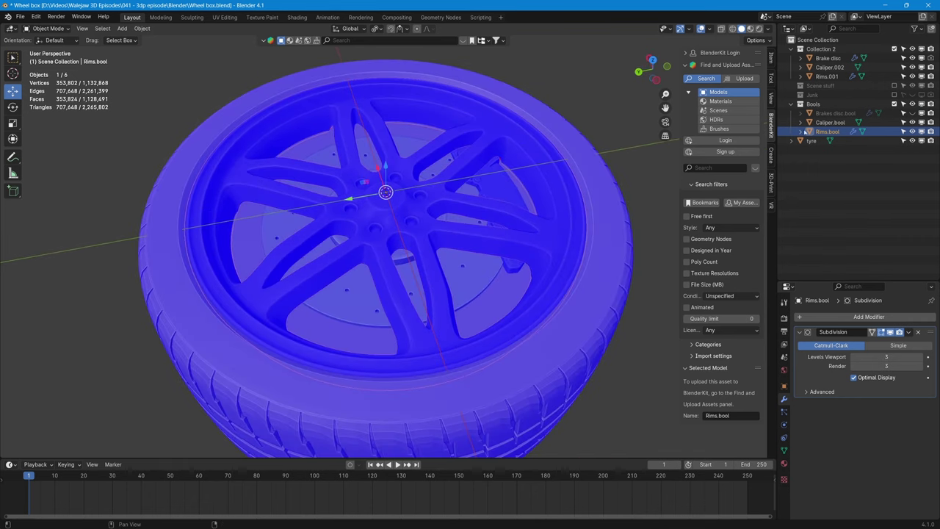
pyautogui.click(913, 48)
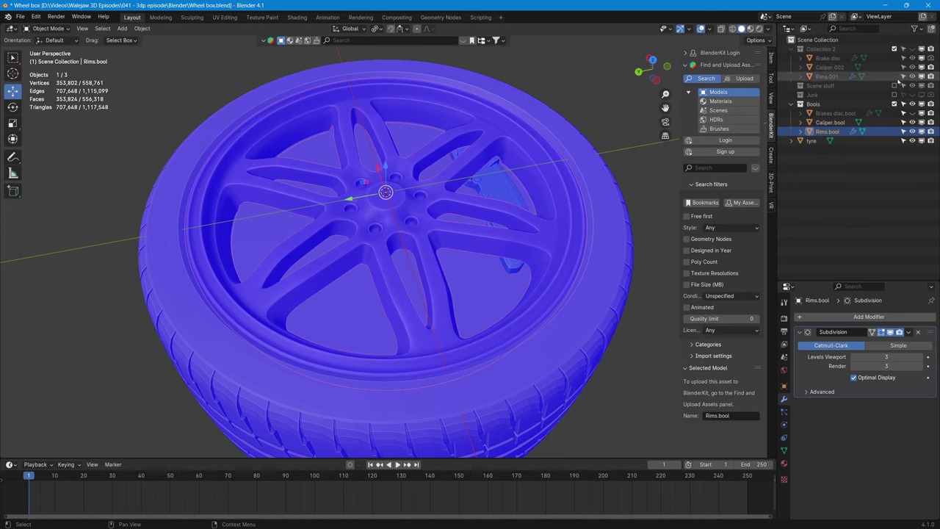
pyautogui.moveTo(652, 180); pyautogui.dragTo(661, 159, button='middle')
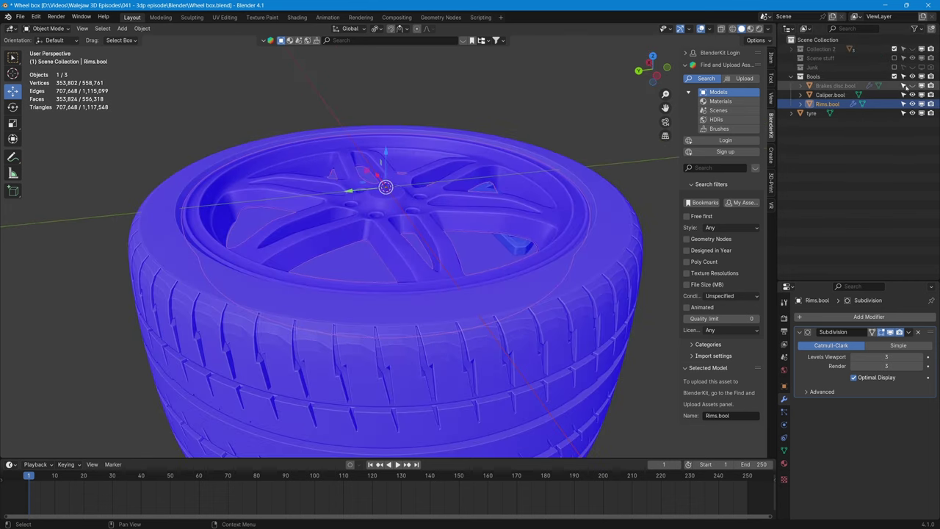
pyautogui.click(912, 86)
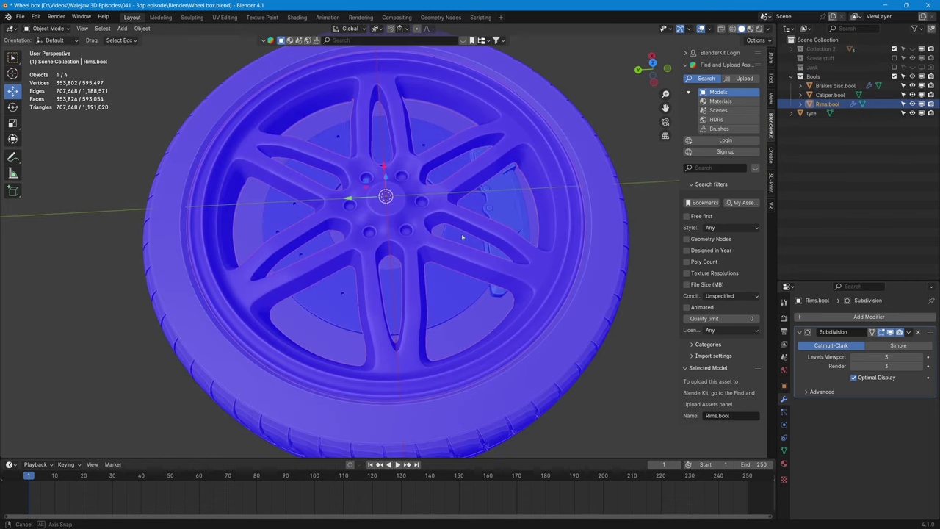
pyautogui.moveTo(462, 237); pyautogui.dragTo(544, 204, button='middle')
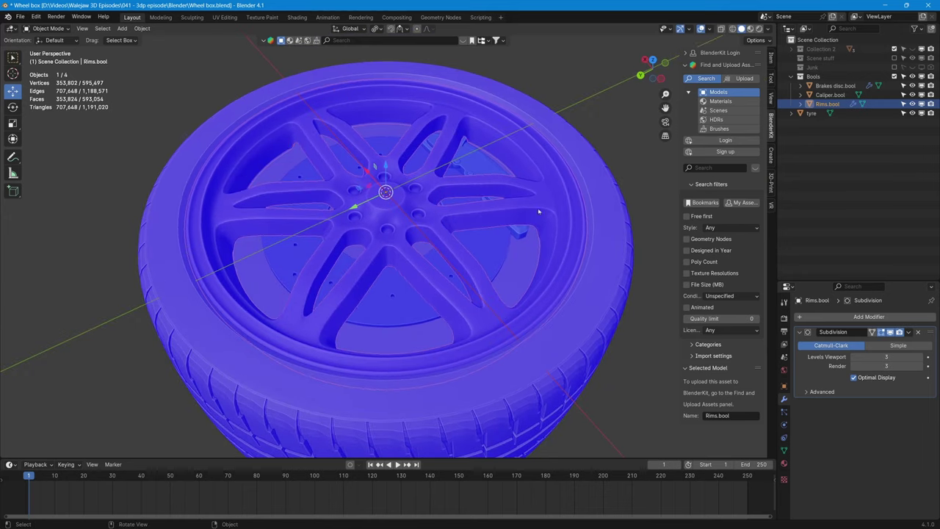
# - Add a Boolean Difference modifier to the tyre, with operand type Collection and Bools as the collection
pyautogui.click(607, 287)
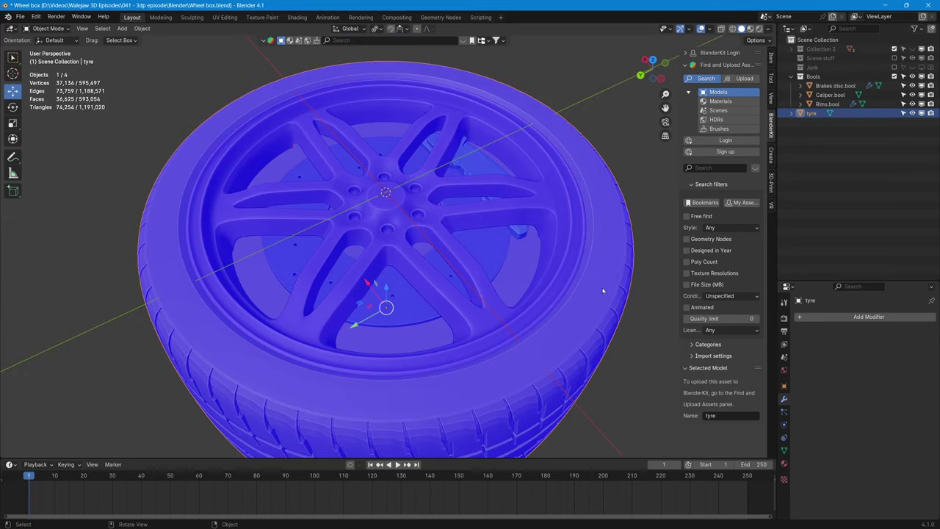
pyautogui.click(800, 319)
pyautogui.moveTo(800, 320)
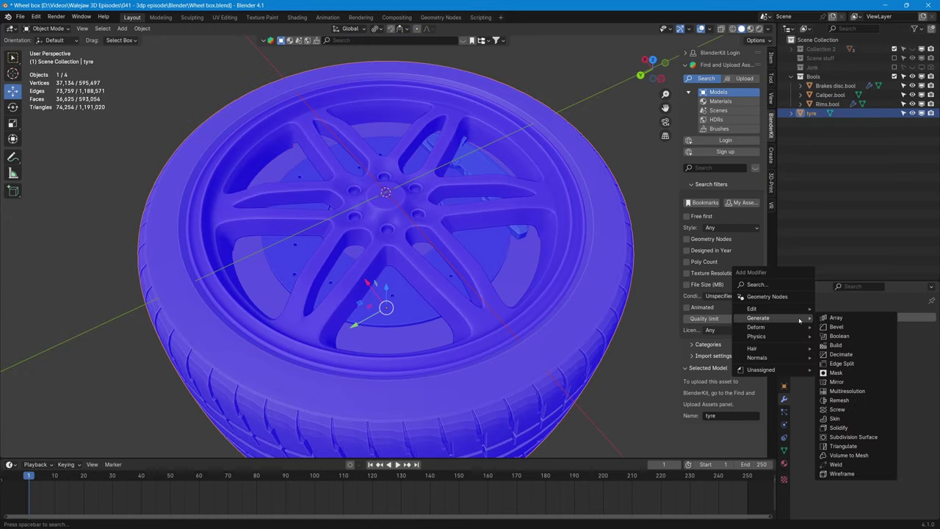
pyautogui.click(840, 336)
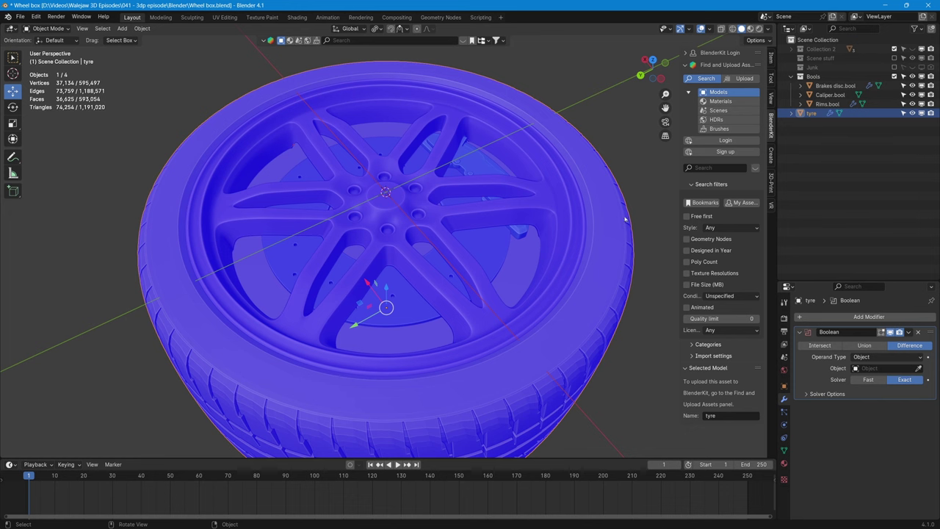
pyautogui.moveTo(581, 196); pyautogui.dragTo(617, 238, button='middle')
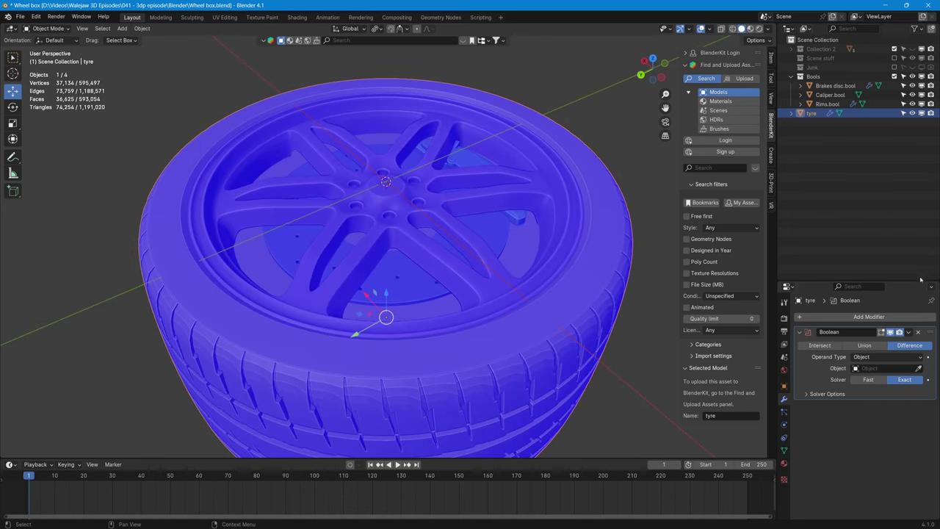
pyautogui.click(914, 358)
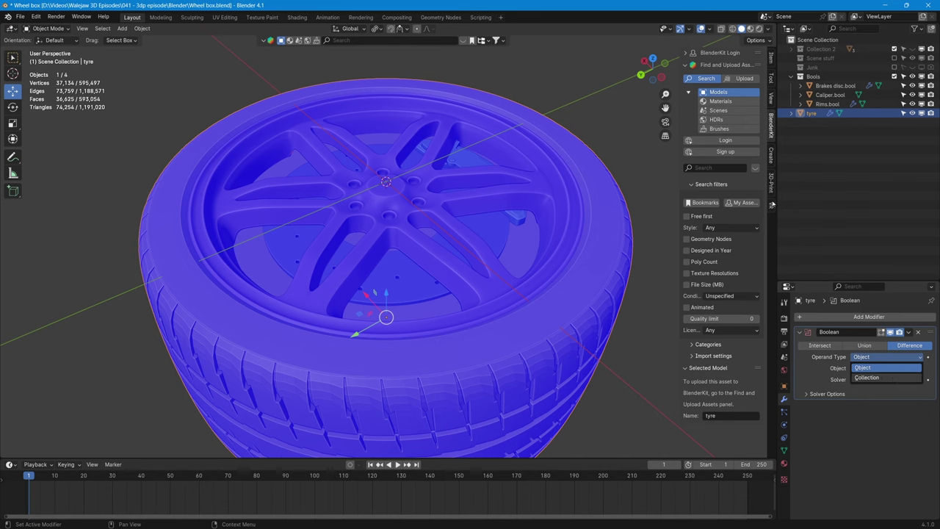
pyautogui.click(866, 377)
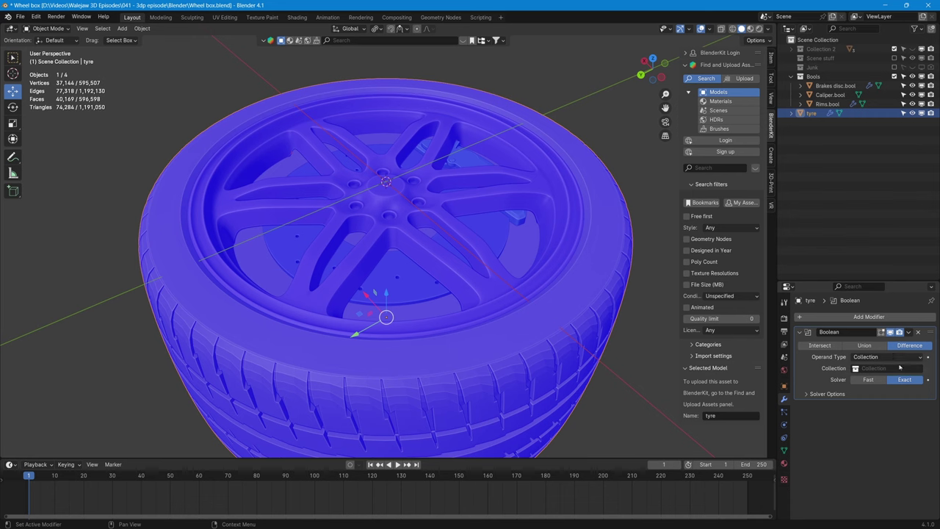
pyautogui.click(901, 368)
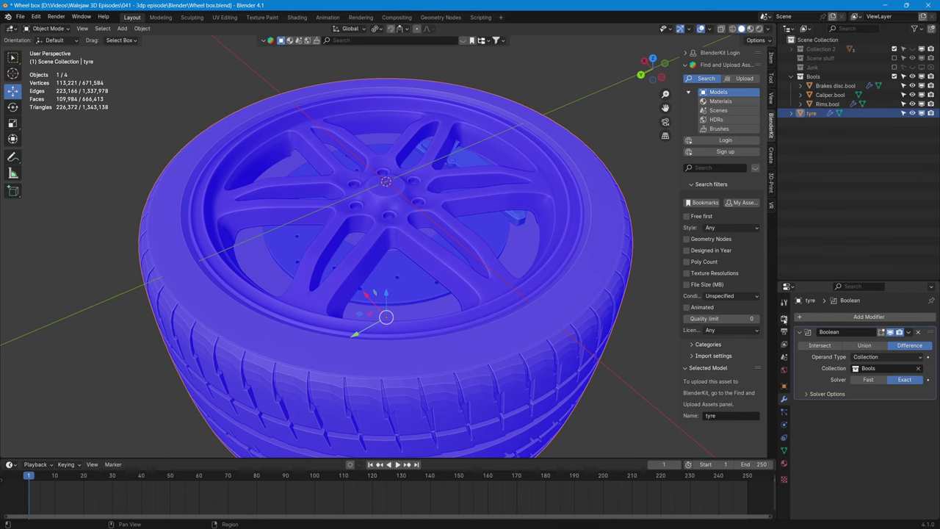
# - Set the viewport Max Subdivision to 0 in the scene's Simplify render settings
pyautogui.click(784, 319)
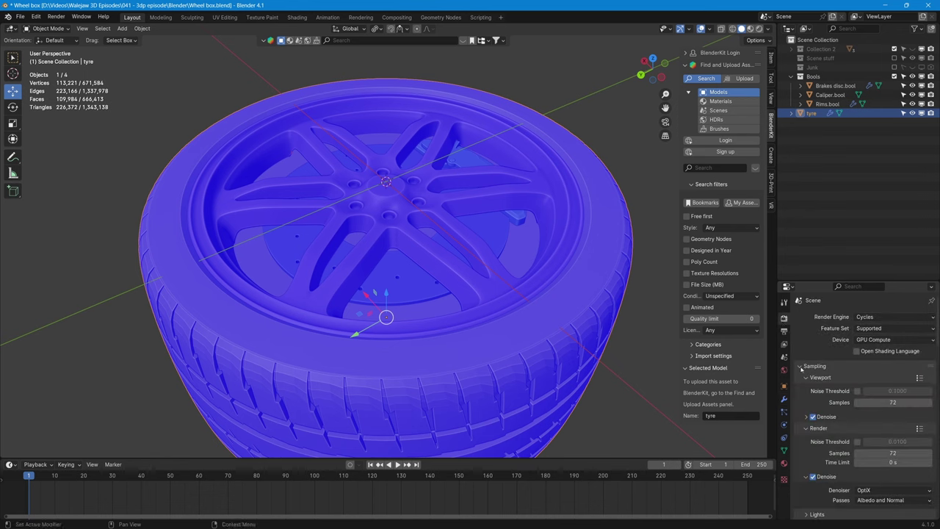
pyautogui.click(800, 367)
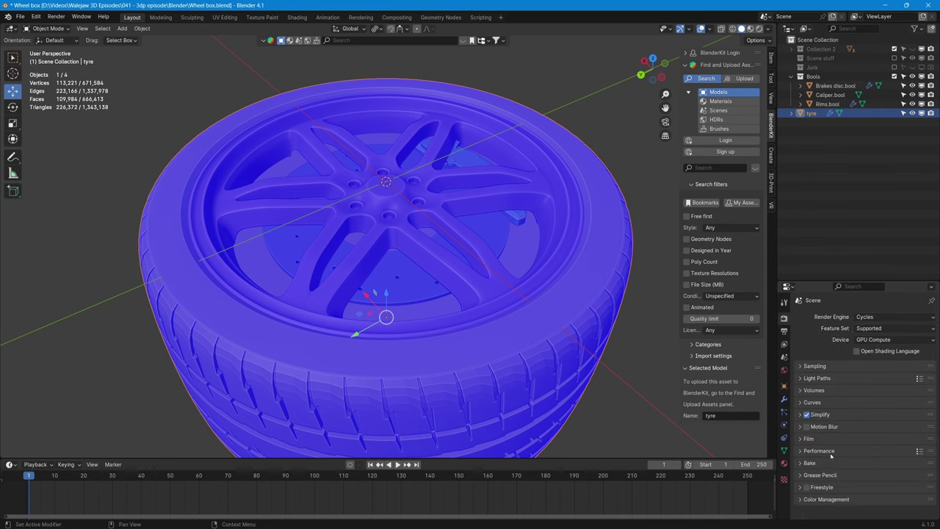
pyautogui.click(800, 415)
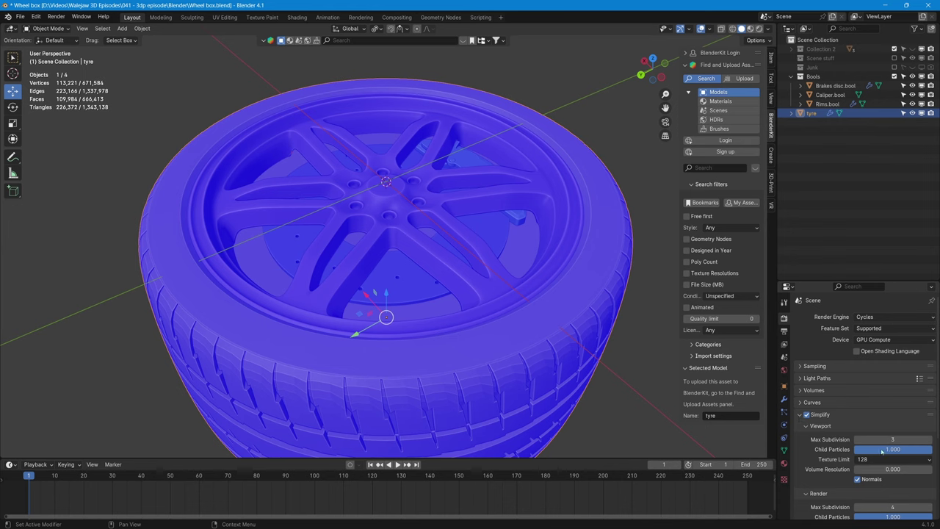
pyautogui.click(890, 440)
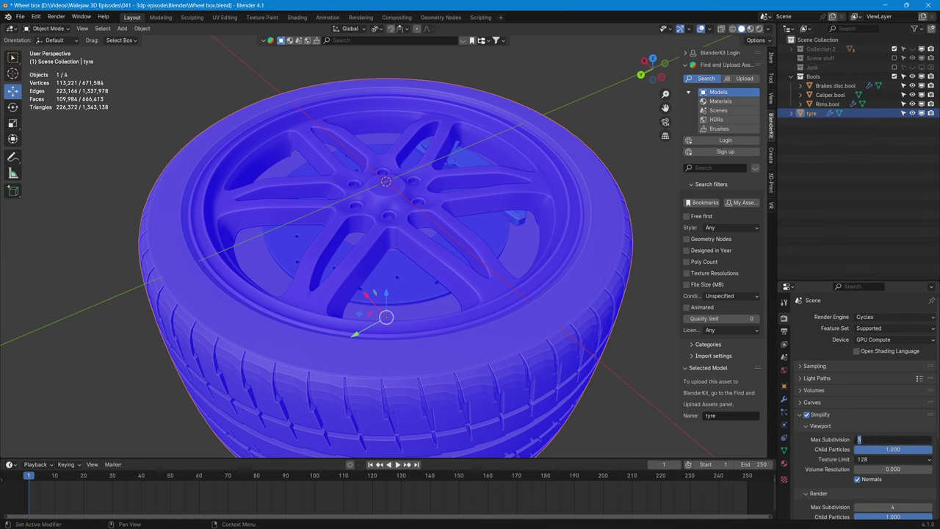
pyautogui.write('0')
# - Hide the Bools collection to expose the Boolean cut in the tyre
pyautogui.moveTo(601, 305); pyautogui.dragTo(639, 346, button='middle')
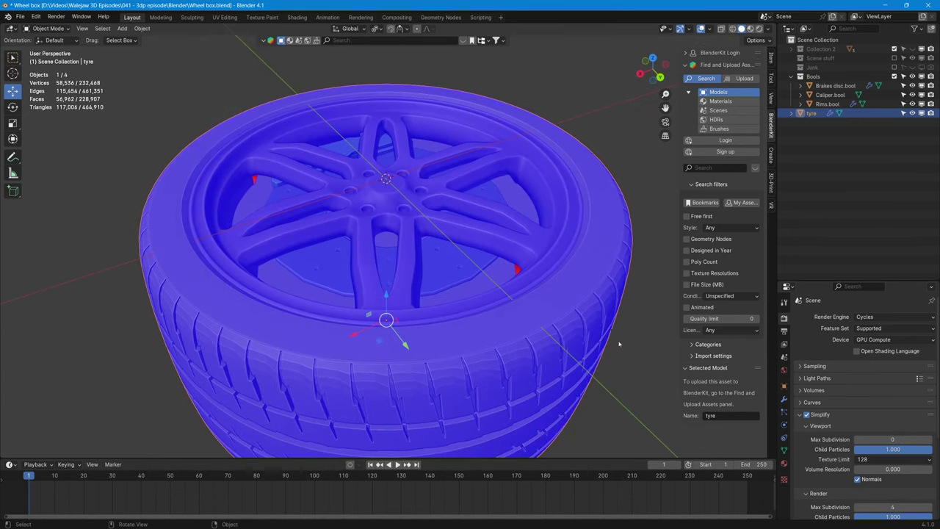
pyautogui.click(912, 76)
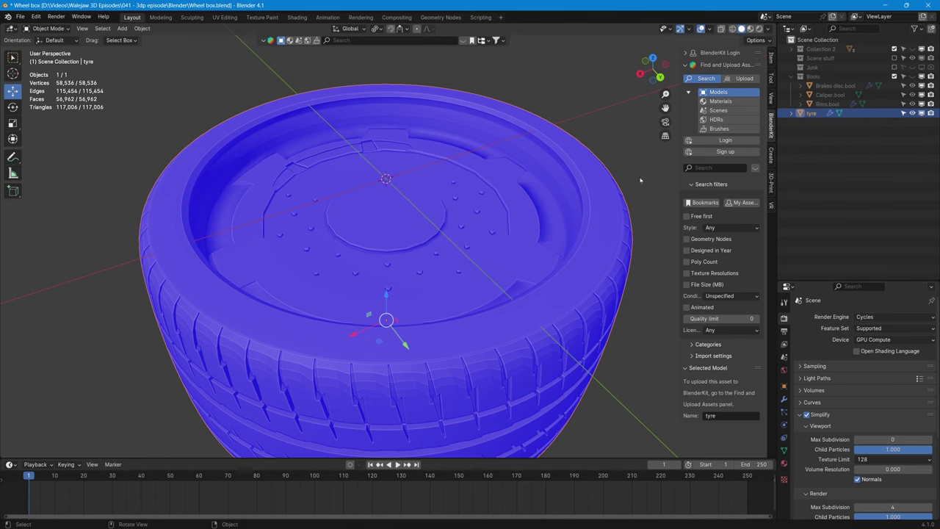
pyautogui.moveTo(606, 165); pyautogui.dragTo(566, 190, button='middle')
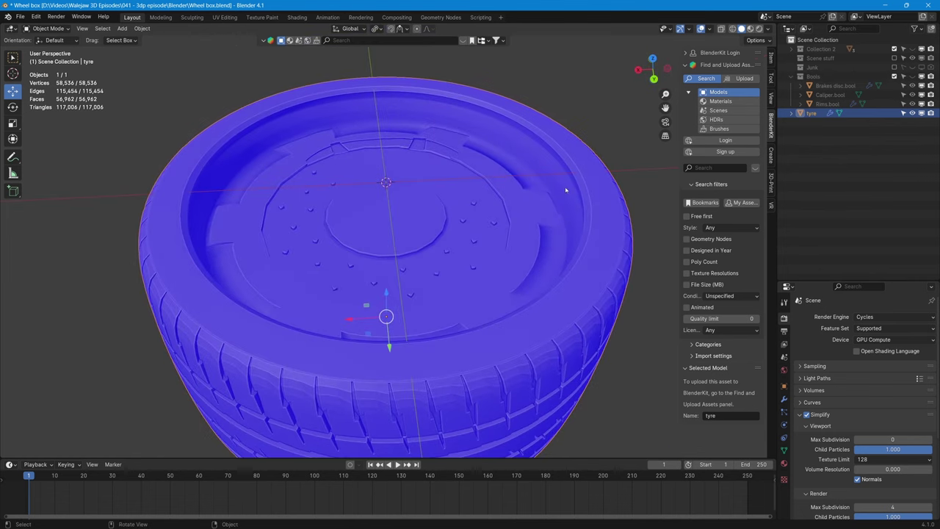
# - Apply Shade Flat to the tyre and inspect its cut cavity from several angles
pyautogui.rightClick(551, 247)
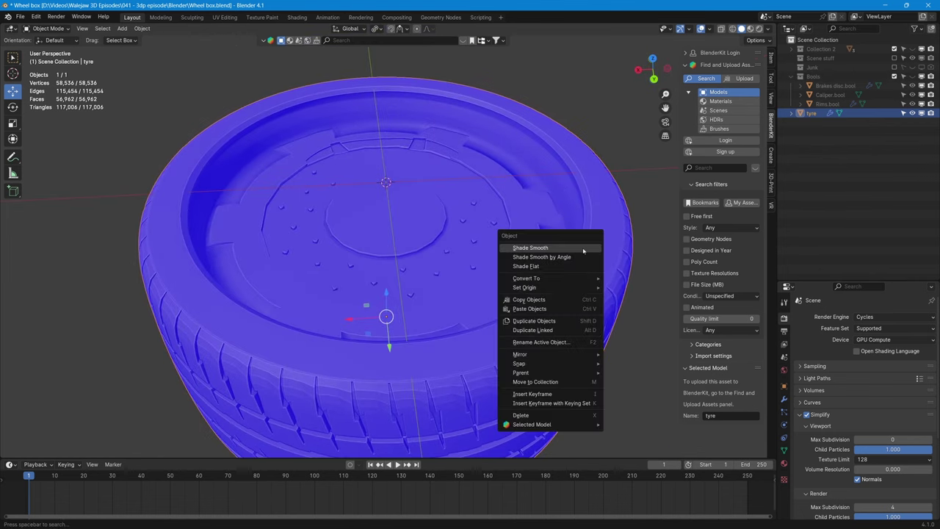
pyautogui.click(550, 266)
pyautogui.moveTo(659, 327); pyautogui.dragTo(599, 285, button='middle')
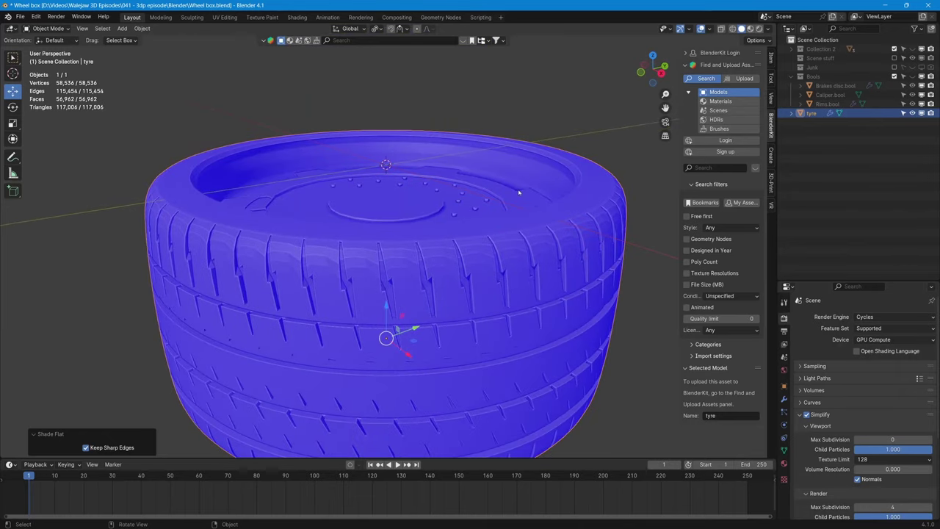
pyautogui.moveTo(433, 163); pyautogui.dragTo(266, 222, button='middle')
pyautogui.moveTo(256, 189); pyautogui.dragTo(388, 271, button='middle')
pyautogui.moveTo(362, 271); pyautogui.dragTo(383, 245, button='middle')
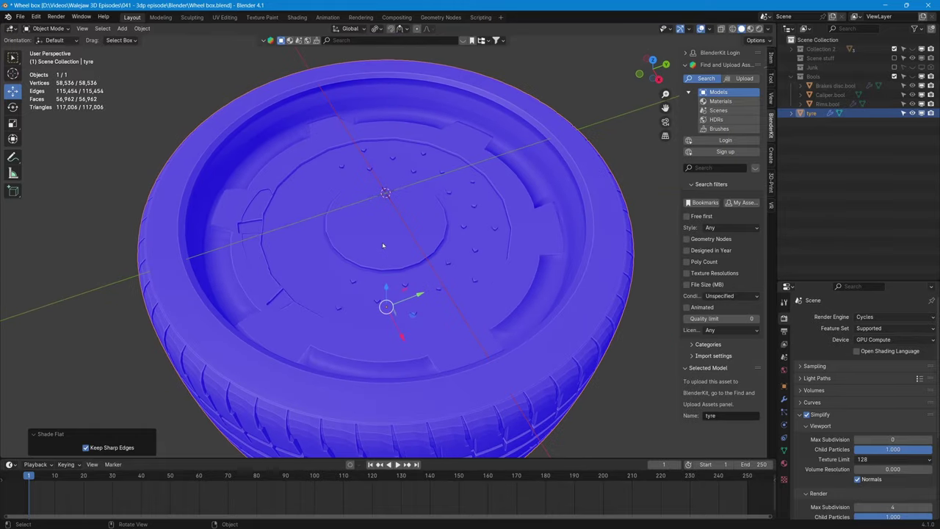
# - Show Collection 2 with the Bools collection hidden, and check the brake disc in local view
pyautogui.click(912, 77)
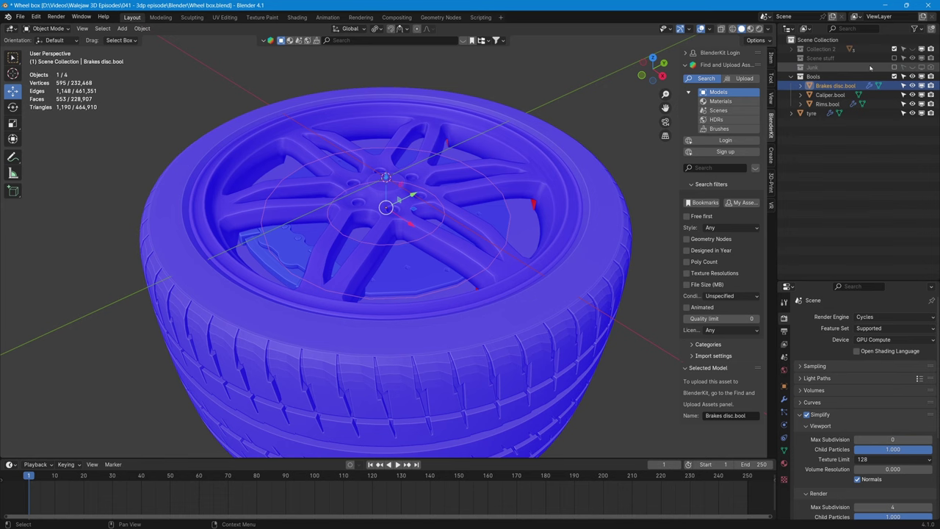
pyautogui.click(791, 49)
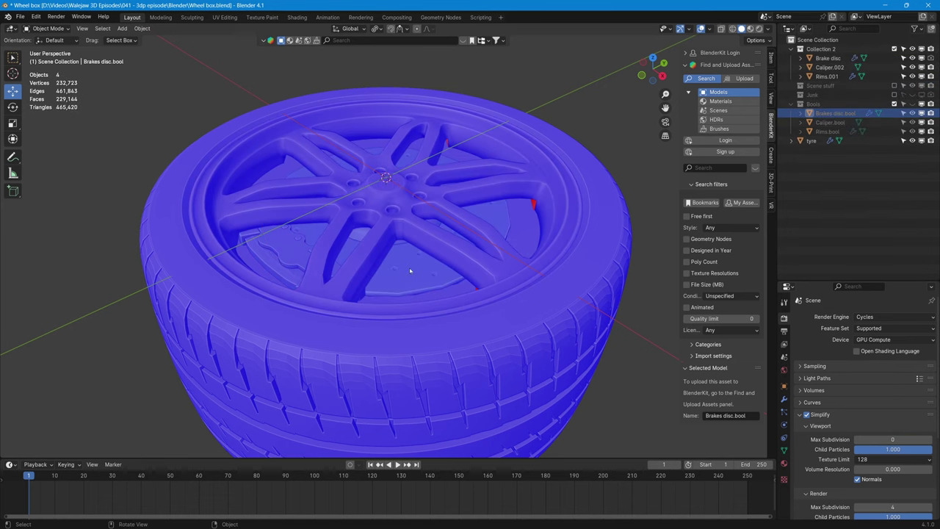
pyautogui.click(410, 271)
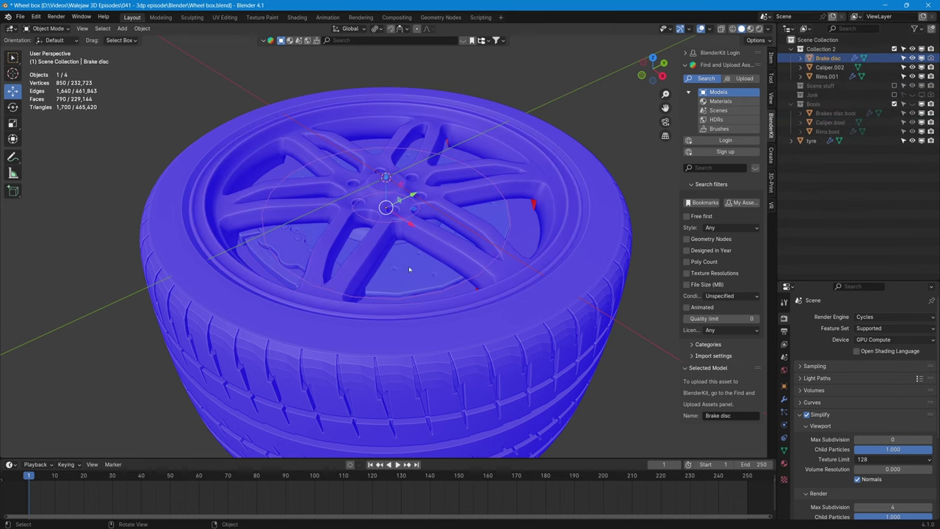
pyautogui.moveTo(409, 269); pyautogui.dragTo(410, 248, button='middle')
pyautogui.press('KP_Divide')
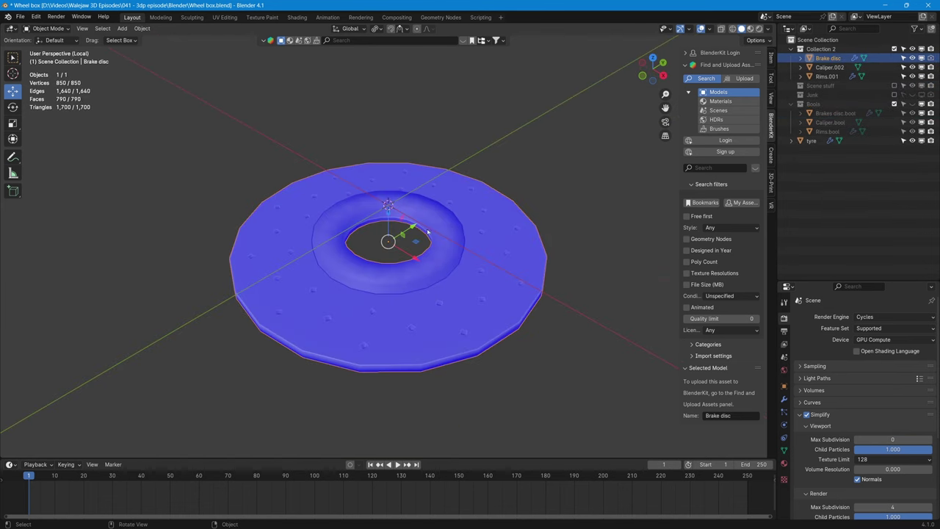
pyautogui.press('KP_Divide')
# - Isolate Rims.001 in local view and enter Edit Mode on its mesh, facing the underside
pyautogui.click(423, 207)
pyautogui.press('KP_Divide')
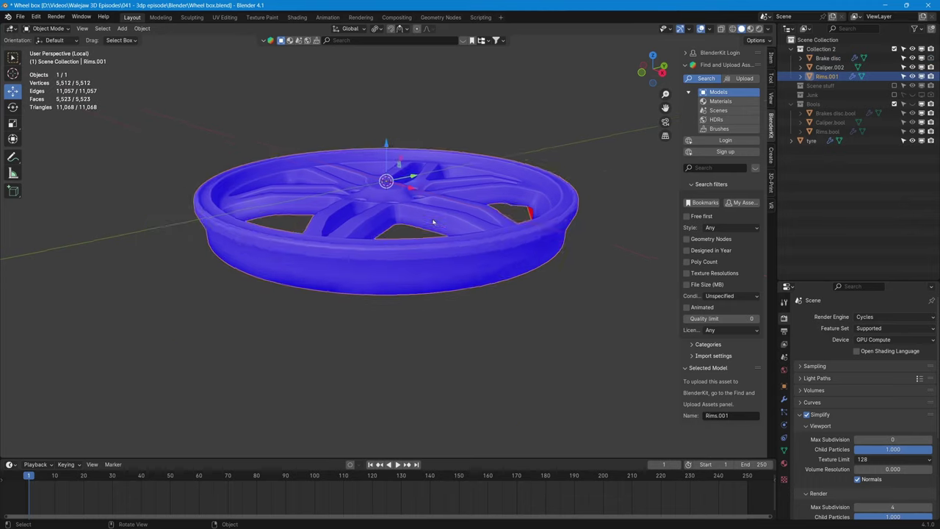
pyautogui.moveTo(415, 258); pyautogui.dragTo(355, 237, button='middle')
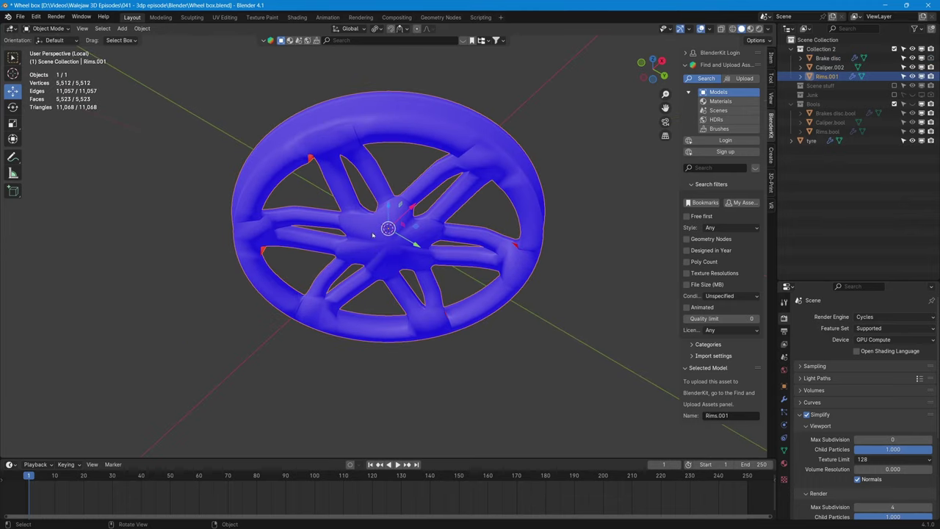
pyautogui.scroll(5, 404, 226)
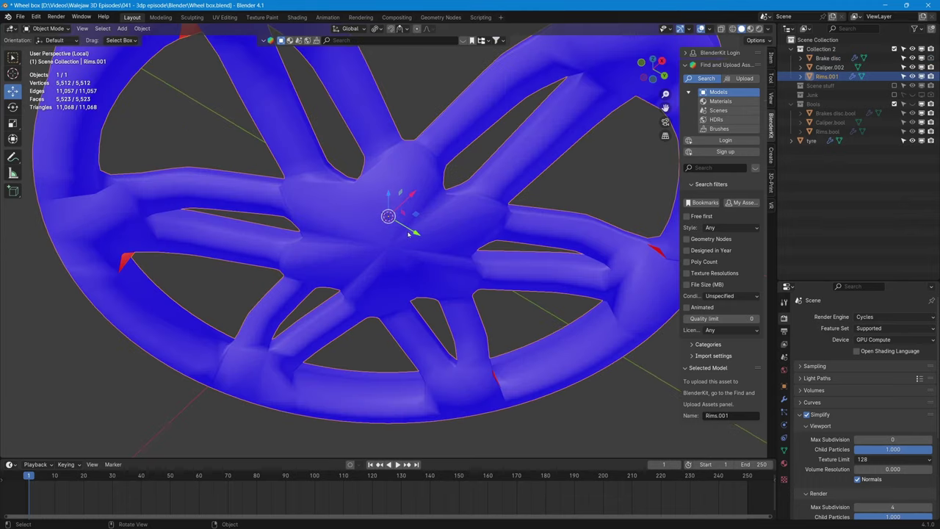
pyautogui.press('Tab')
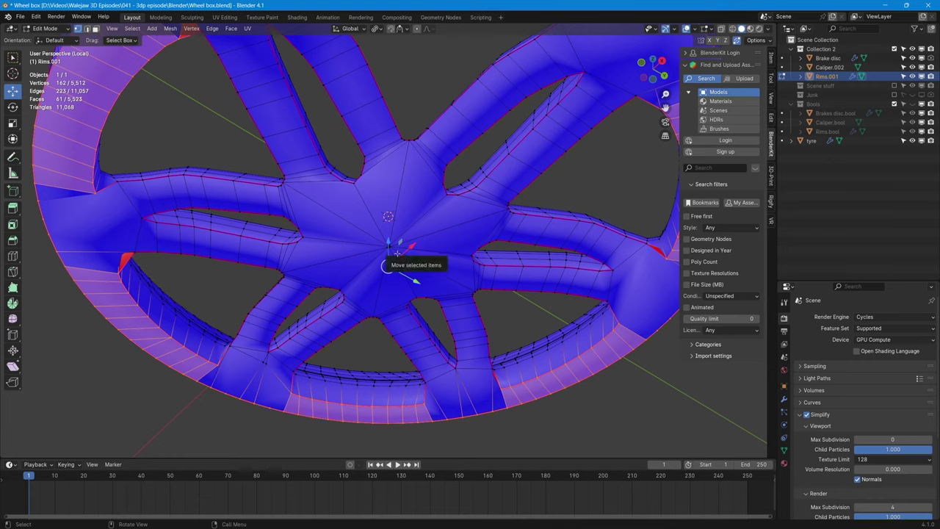
# - Merge the cluster of vertices in the middle of the hub's underside into one vertex at their center
pyautogui.moveTo(397, 254); pyautogui.dragTo(495, 222, button='middle')
pyautogui.scroll(3, 420, 237)
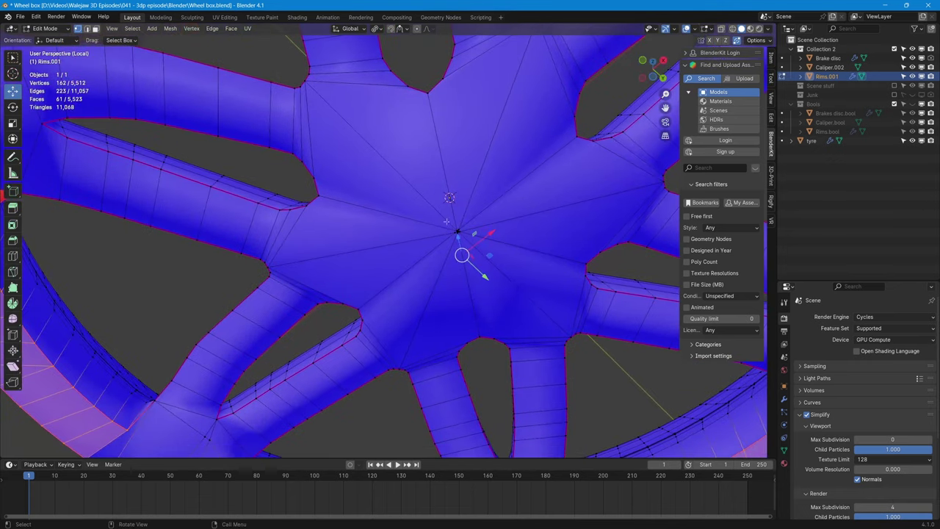
pyautogui.moveTo(441, 214); pyautogui.dragTo(481, 251)
pyautogui.scroll(3, 482, 250)
pyautogui.keyDown('shift'); pyautogui.moveTo(478, 251); pyautogui.dragTo(426, 274, button='middle'); pyautogui.keyUp('shift')
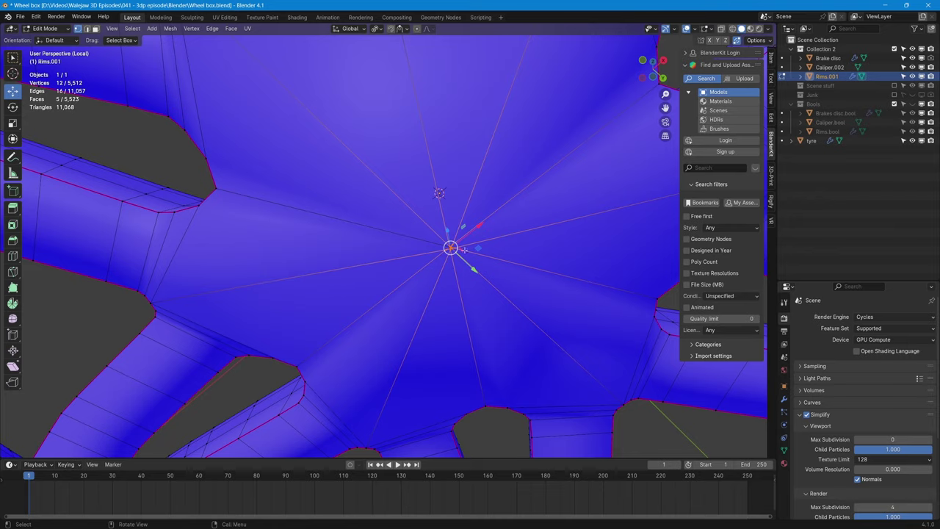
pyautogui.moveTo(465, 251); pyautogui.dragTo(477, 258, button='middle')
pyautogui.keyDown('shift'); pyautogui.moveTo(487, 276); pyautogui.dragTo(434, 228); pyautogui.keyUp('shift')
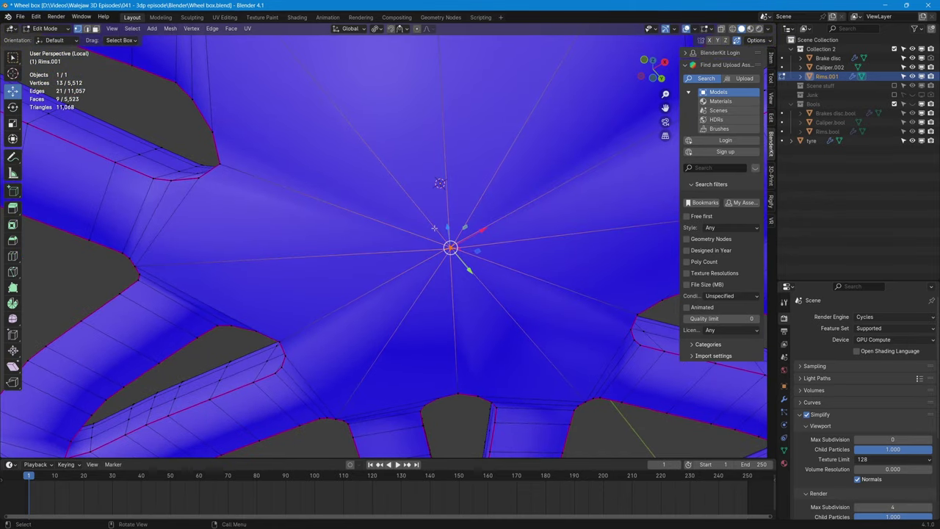
pyautogui.press('m')
pyautogui.click(434, 228)
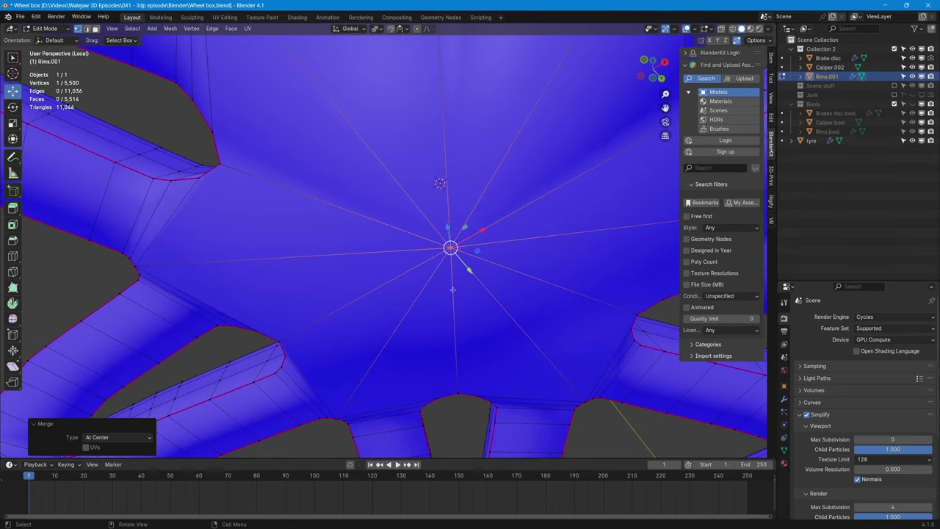
pyautogui.moveTo(453, 290); pyautogui.dragTo(425, 248, button='middle')
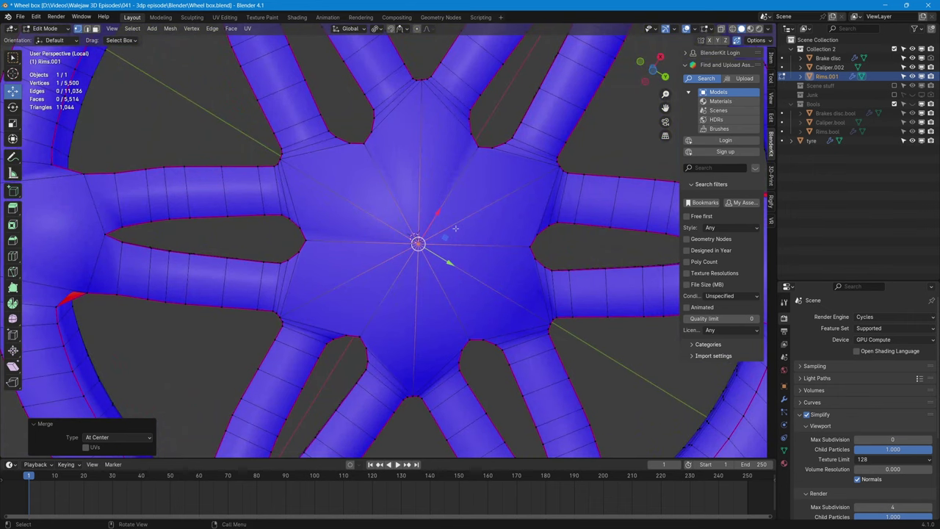
# - Knife-cut a closed twelve-sided ring around the hub's center vertex, crossing every radiating edge
pyautogui.hotkey('alt', 'a')
pyautogui.moveTo(517, 291); pyautogui.dragTo(494, 291, button='middle')
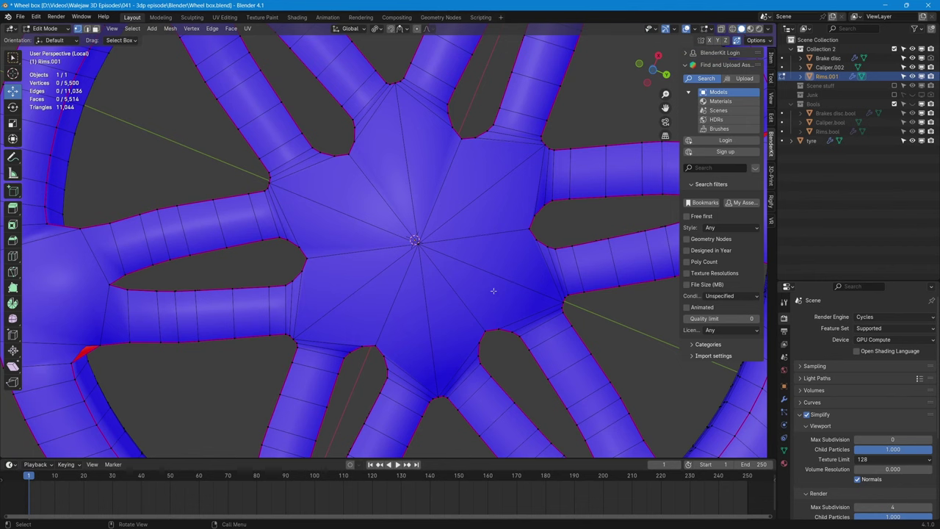
pyautogui.press('k')
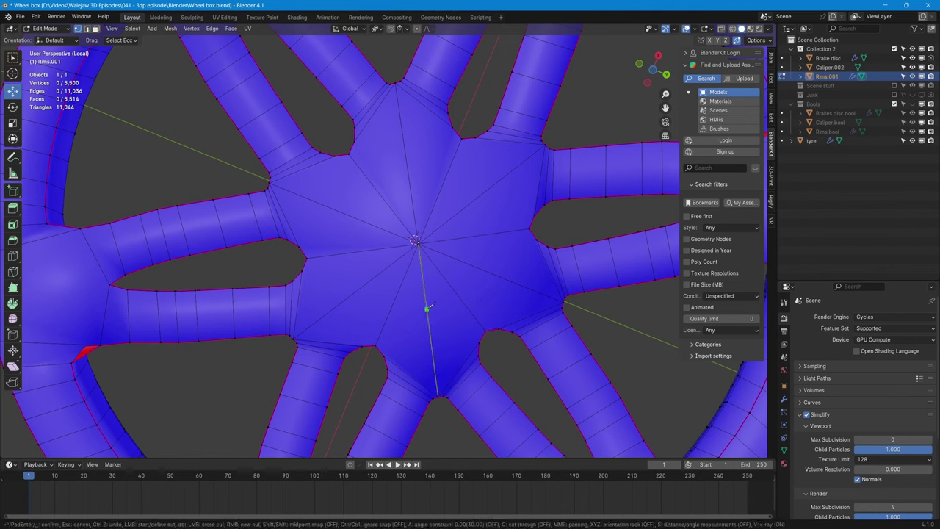
pyautogui.click(479, 269)
pyautogui.click(369, 222)
pyautogui.click(377, 276)
pyautogui.press('Return')
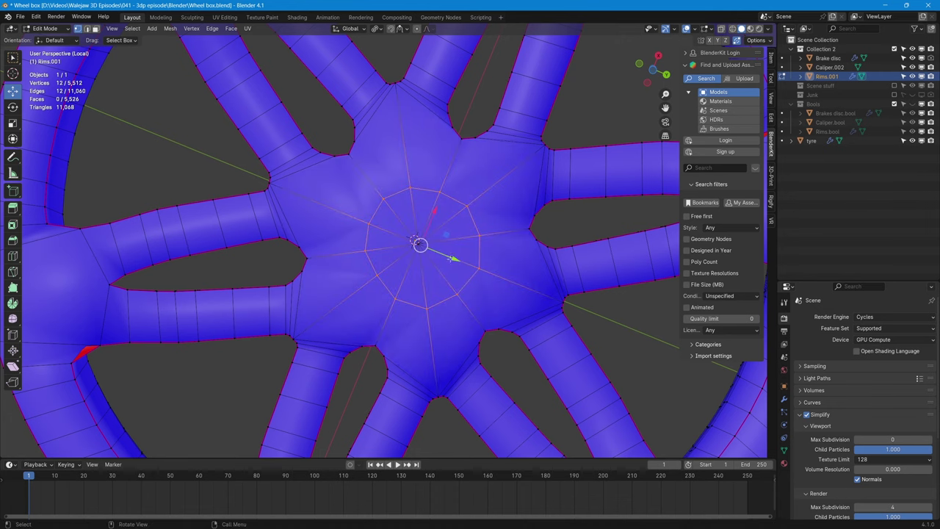
# - Turn the cut ring into a regular circle with LoopTools and rotate it -3.96° in the bottom view
pyautogui.click(771, 117)
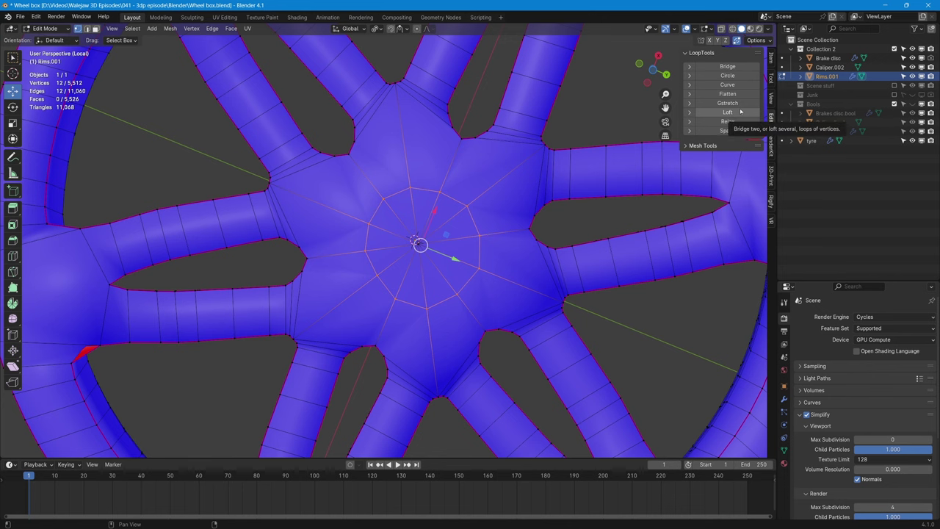
pyautogui.click(728, 75)
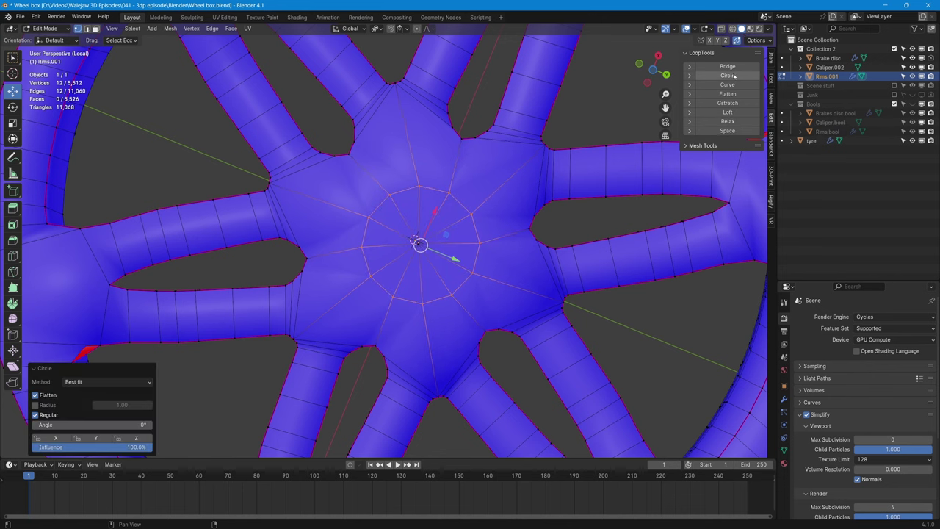
pyautogui.moveTo(453, 238); pyautogui.dragTo(541, 163, button='middle')
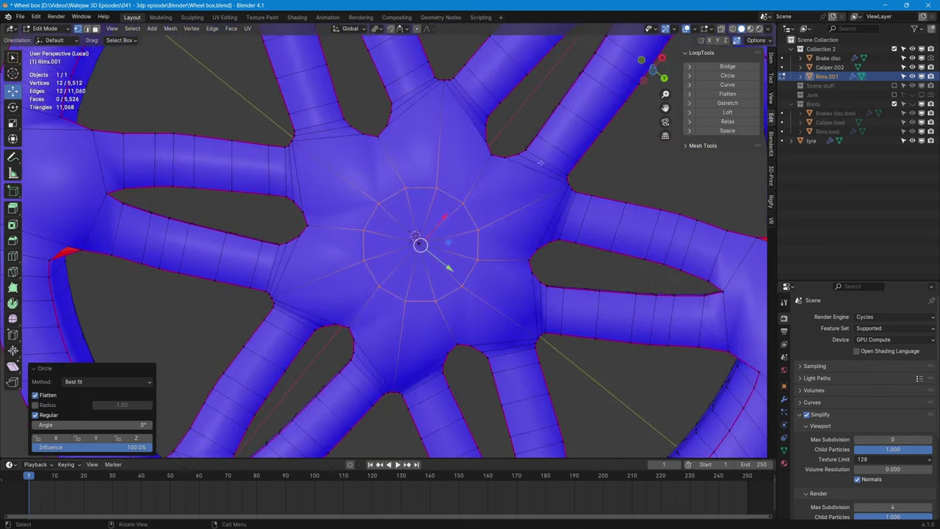
pyautogui.click(653, 69)
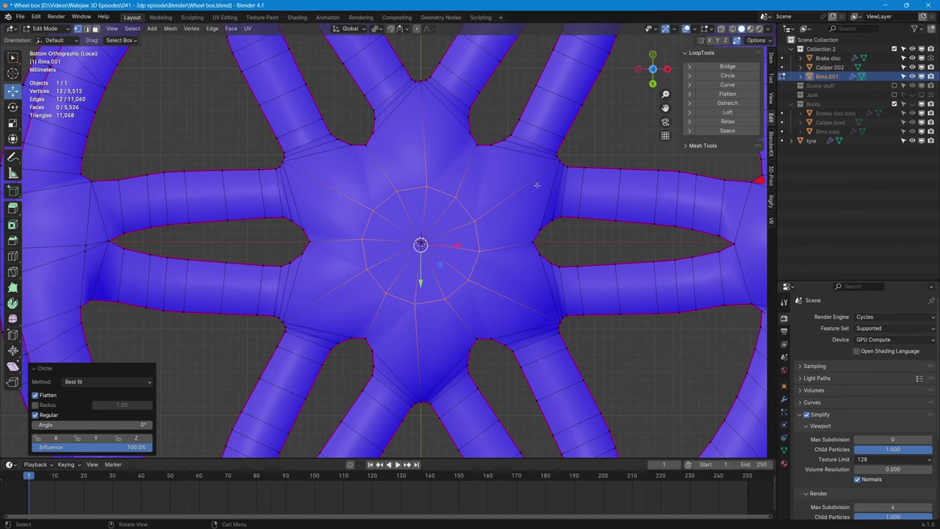
pyautogui.press('r')
pyautogui.click(531, 177)
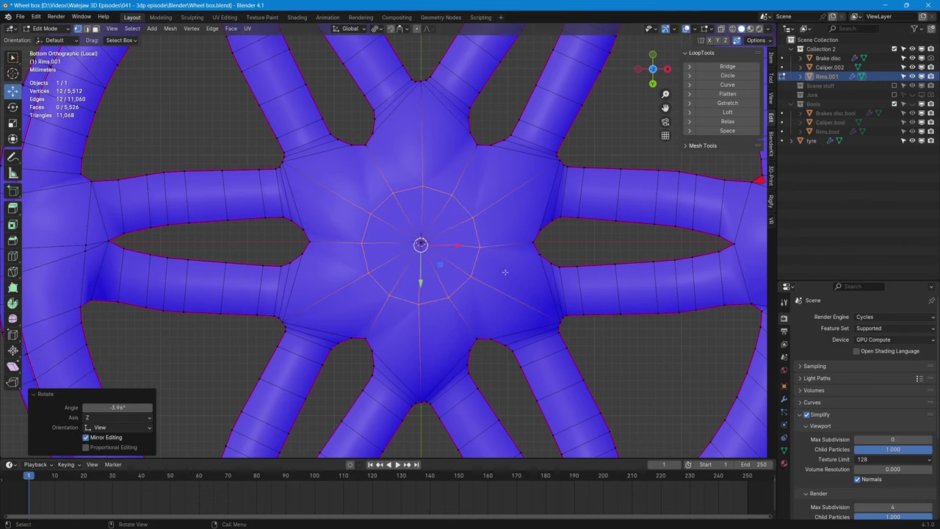
# - Scale the ring by about 1.8, rotate it about -0.9° and shrink it slightly to fit the hub's underside
pyautogui.press('s')
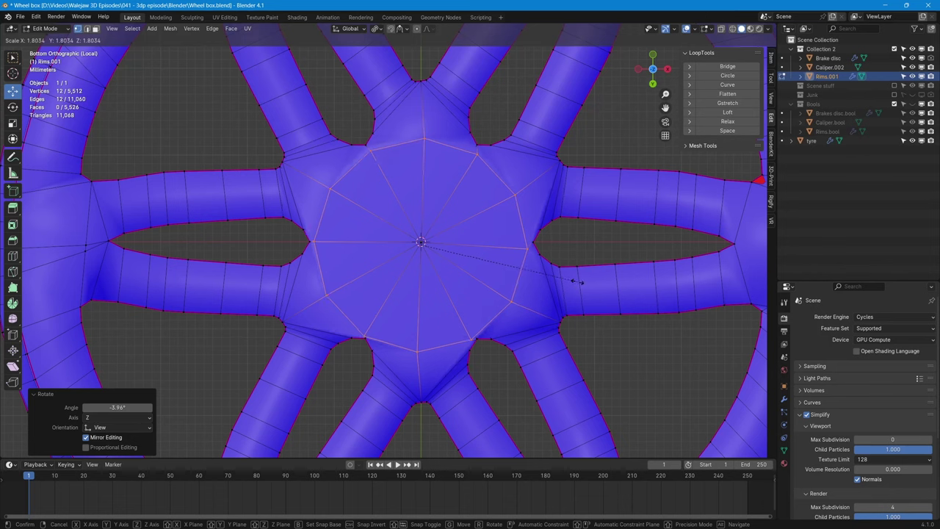
pyautogui.click(578, 280)
pyautogui.press('r')
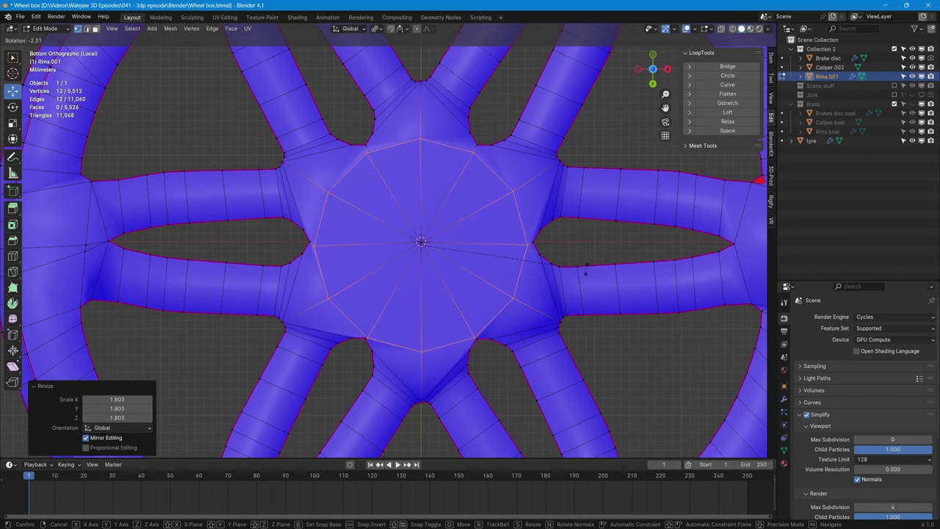
pyautogui.click(586, 273)
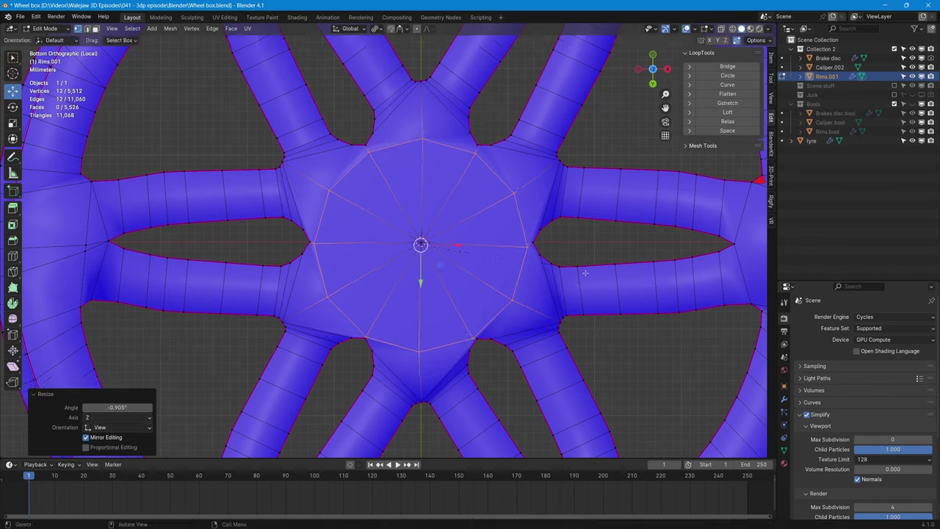
pyautogui.press('s')
pyautogui.click(575, 271)
pyautogui.moveTo(568, 272); pyautogui.dragTo(533, 343, button='middle')
pyautogui.scroll(1, 588, 258)
pyautogui.press('s')
pyautogui.click(585, 257)
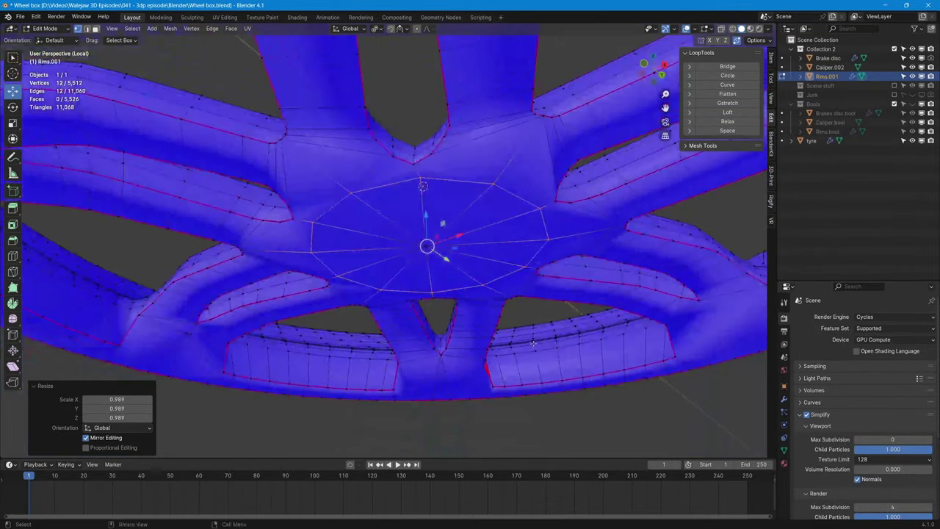
# - Set the Mean Crease of the ring's edges to 1.00
pyautogui.click(771, 58)
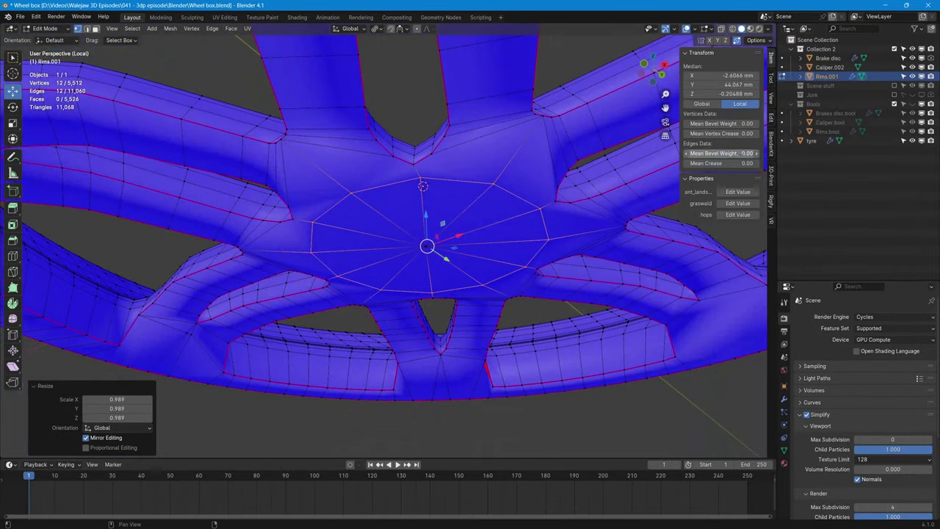
pyautogui.moveTo(706, 163); pyautogui.dragTo(758, 163)
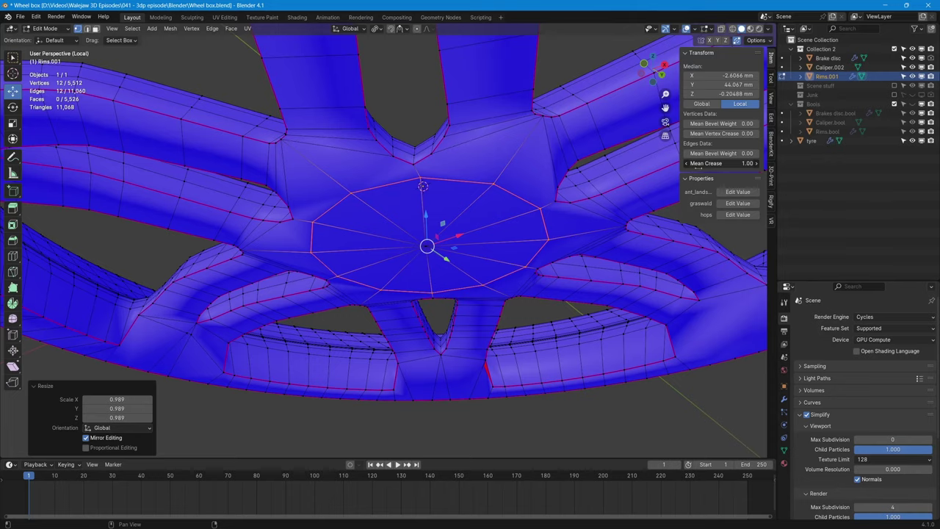
pyautogui.moveTo(502, 248); pyautogui.dragTo(497, 273, button='middle')
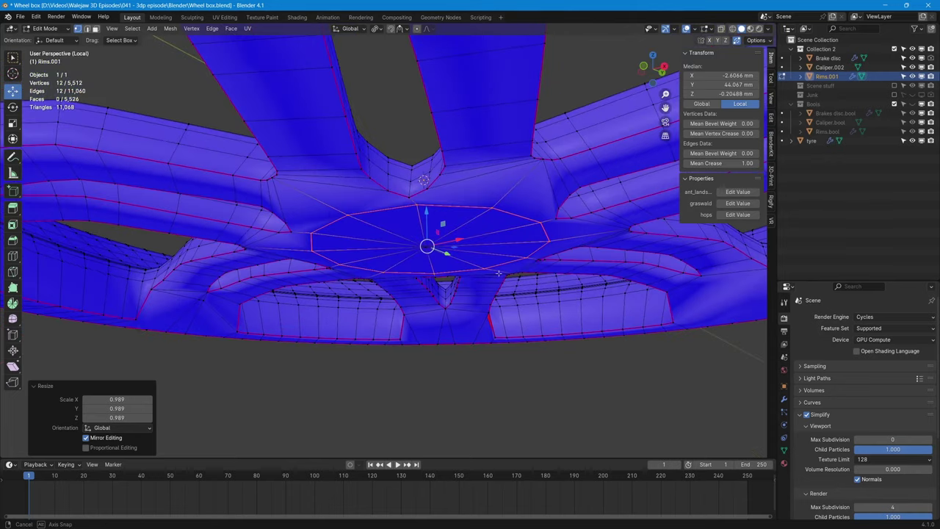
# - Add the center vertex to the selection and extrude the hub's circular face about 8.5 mm along its normal
pyautogui.keyDown('shift'); pyautogui.click(426, 245); pyautogui.keyUp('shift')
pyautogui.press('e')
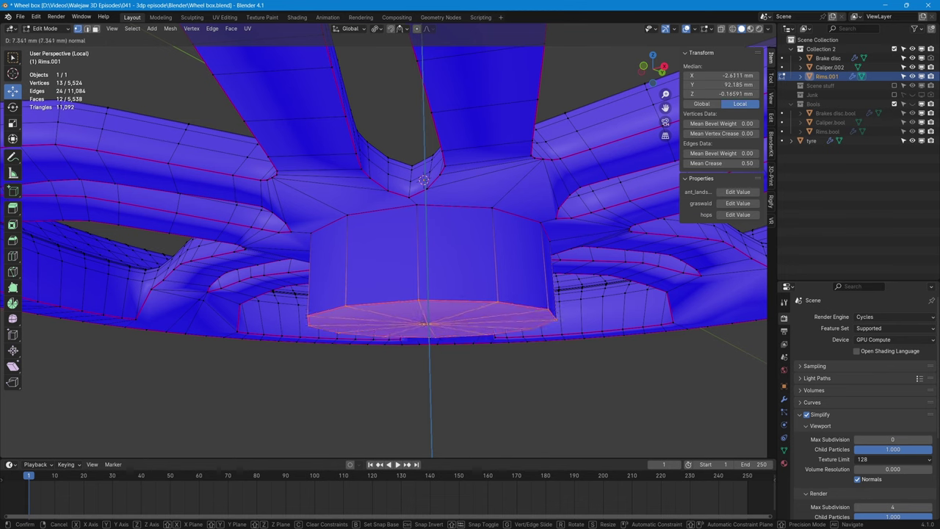
pyautogui.click(427, 330)
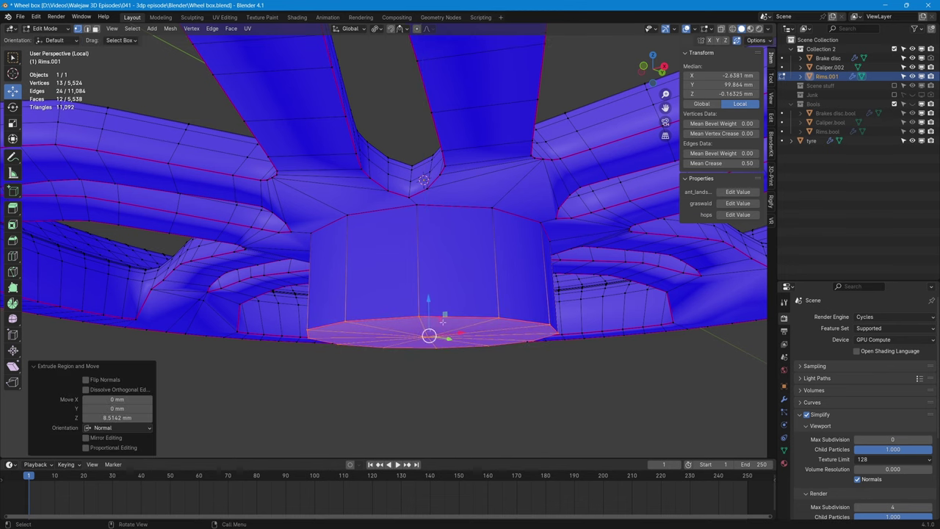
# - Leave local view and Edit Mode, and hide the tyre to expose the rim and brake parts
pyautogui.moveTo(522, 286); pyautogui.dragTo(451, 294, button='middle')
pyautogui.scroll(-5, 493, 310)
pyautogui.press('KP_Divide')
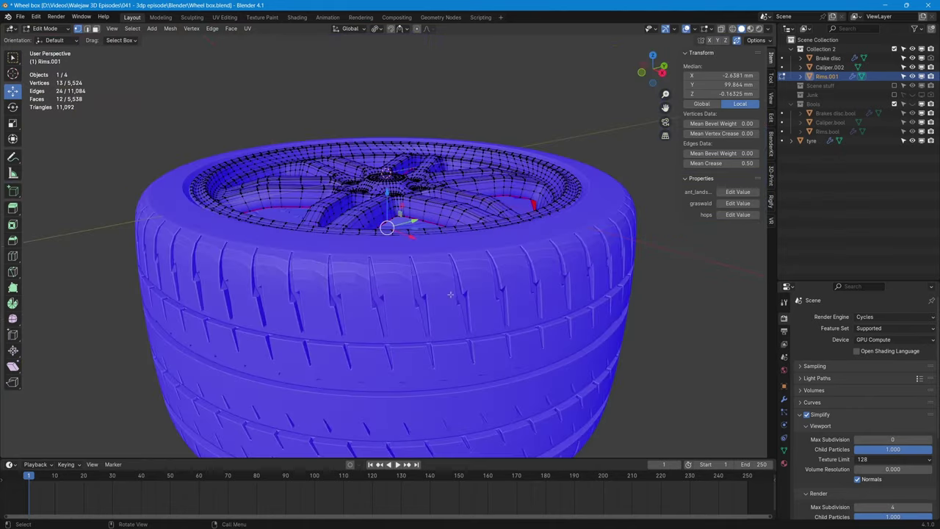
pyautogui.press('Tab')
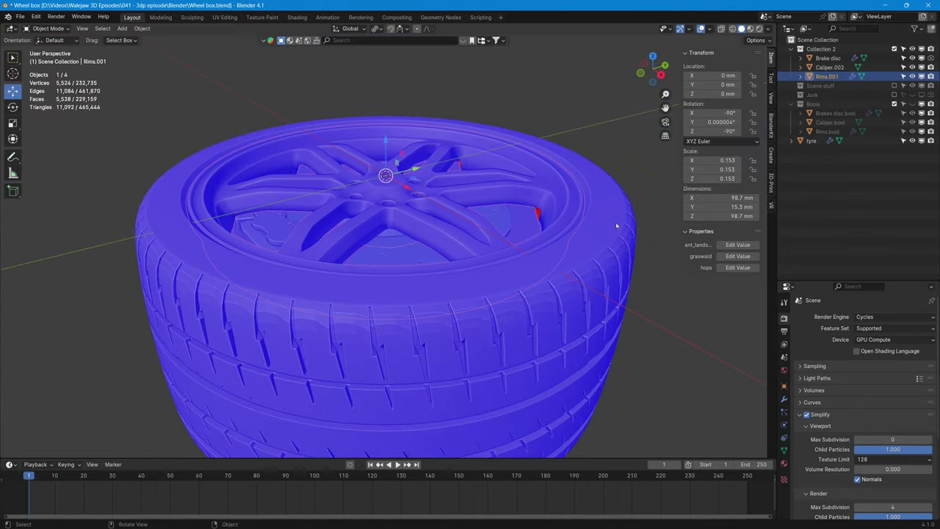
pyautogui.click(617, 226)
pyautogui.press('h')
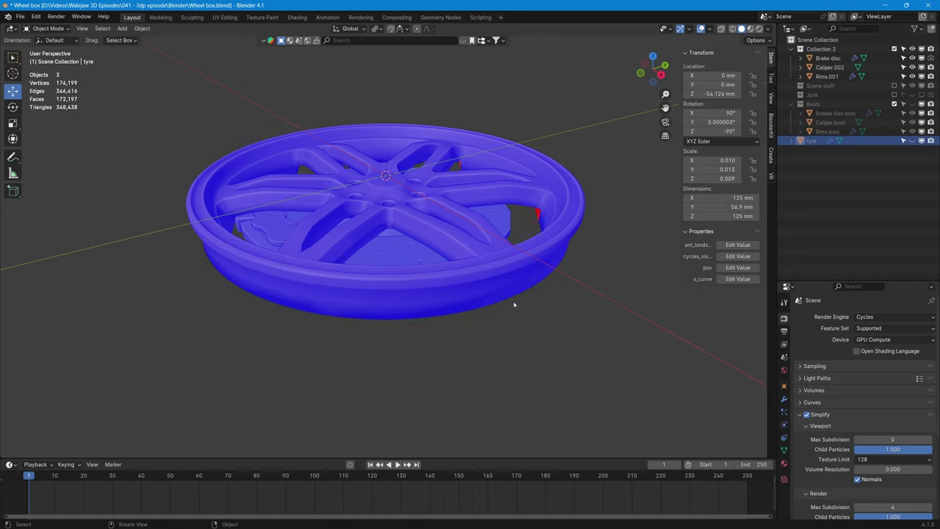
# - Reopen Rims.001 in Edit Mode and raise the hub extrusion's end face about 3.05 mm along Z
pyautogui.moveTo(500, 294)
pyautogui.mouseDown(button='middle')
pyautogui.moveTo(504, 246)
pyautogui.moveTo(427, 327)
pyautogui.mouseUp(button='middle')
pyautogui.scroll(3, 449, 273)
pyautogui.click(380, 261)
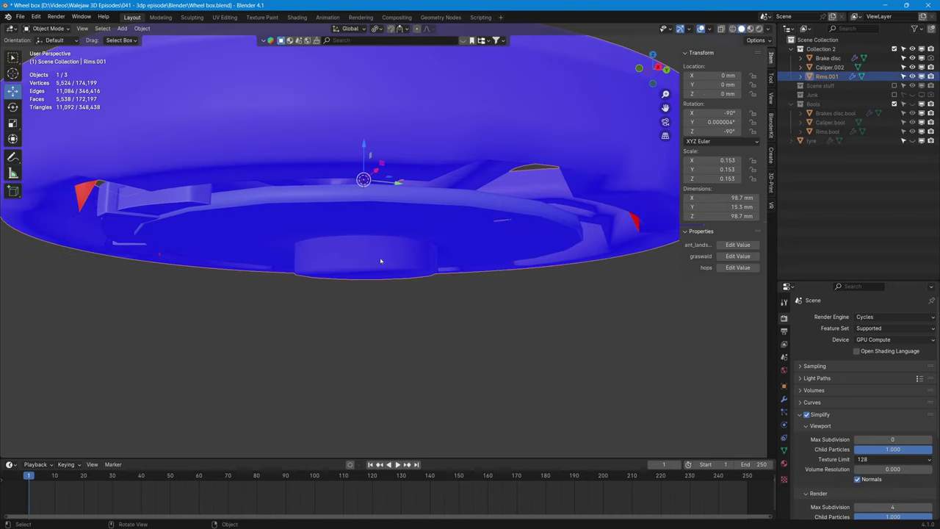
pyautogui.press('Tab')
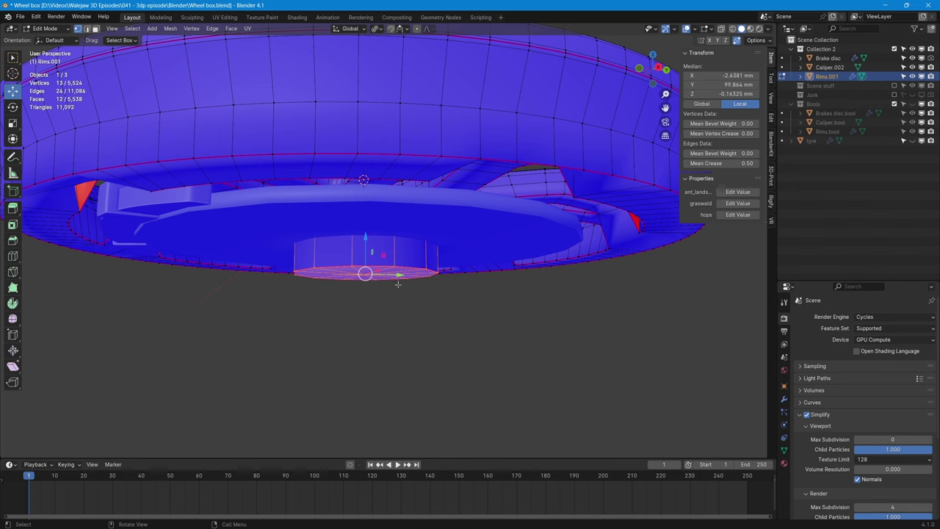
pyautogui.moveTo(373, 251); pyautogui.dragTo(357, 223)
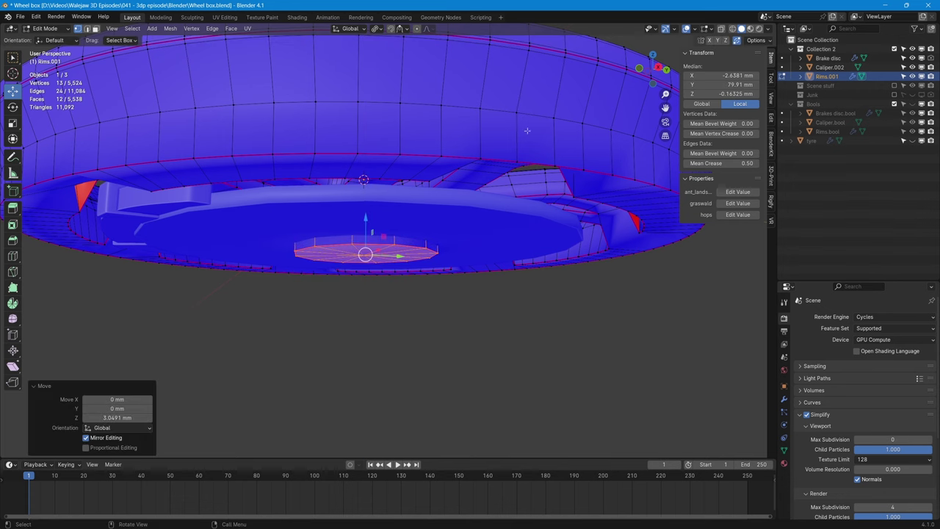
# - Lower the hub extrusion's end face slightly along Z in the right side view and check its fit in X-ray
pyautogui.click(658, 67)
pyautogui.scroll(8, 444, 281)
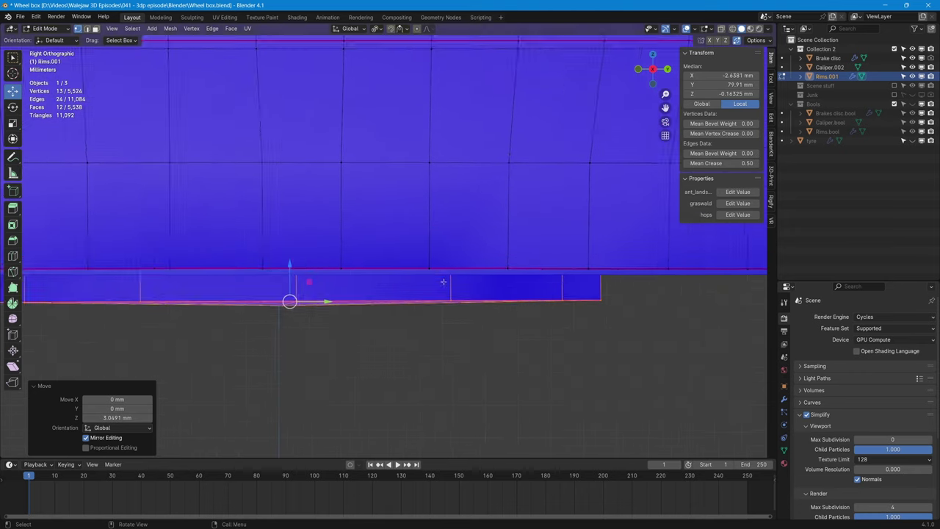
pyautogui.moveTo(269, 278); pyautogui.dragTo(229, 290)
pyautogui.scroll(-2, 293, 338)
pyautogui.moveTo(292, 338); pyautogui.dragTo(357, 303, button='middle')
pyautogui.hotkey('alt', 'z')
pyautogui.hotkey('alt', 'z')
pyautogui.scroll(3, 302, 310)
# - Isolate the rim in local view and add a loop cut around the hub extrusion, slid to its upper edge at factor 0.911
pyautogui.press('KP_Divide')
pyautogui.scroll(8, 358, 290)
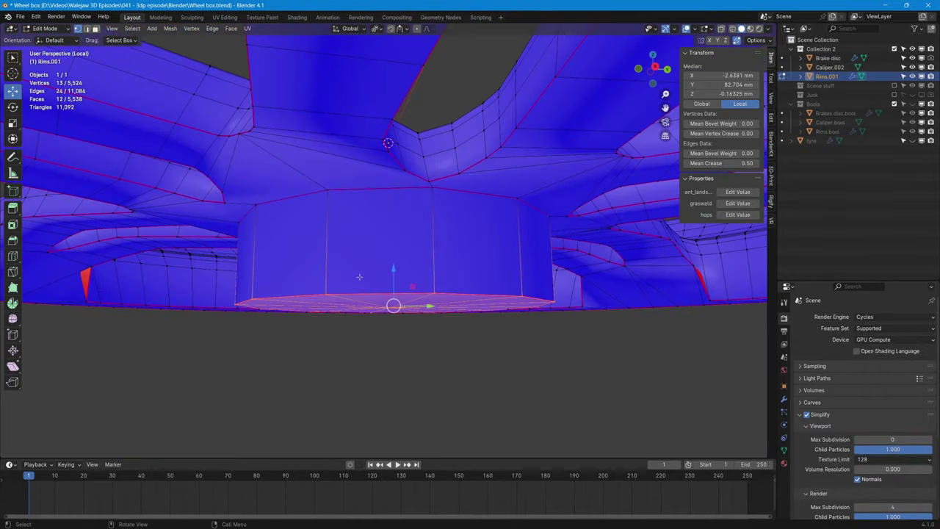
pyautogui.hotkey('ctrl', 'r')
pyautogui.click(332, 235)
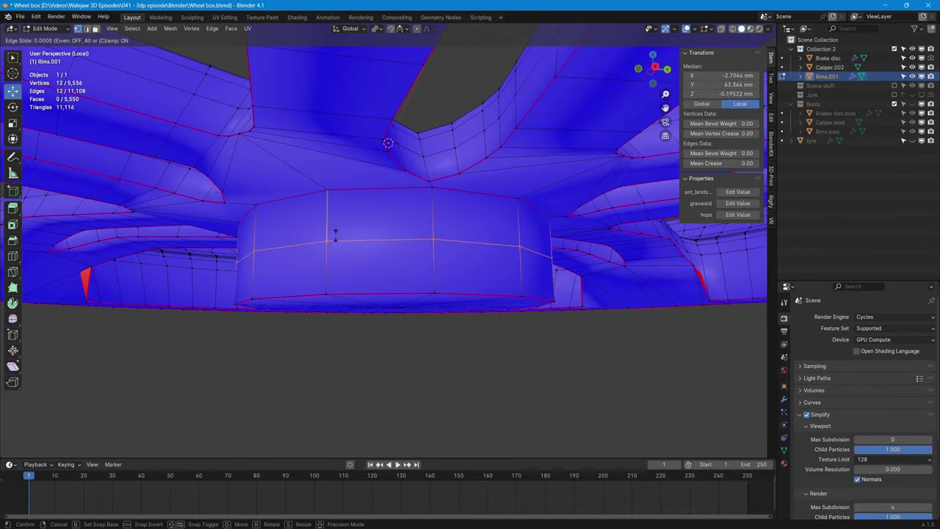
pyautogui.click(339, 194)
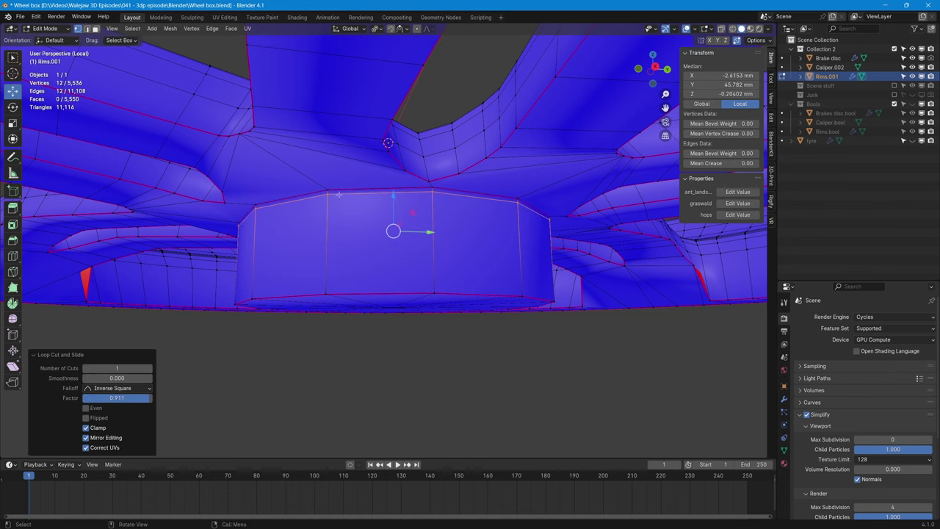
pyautogui.hotkey('ctrl', 'r')
pyautogui.click(328, 262)
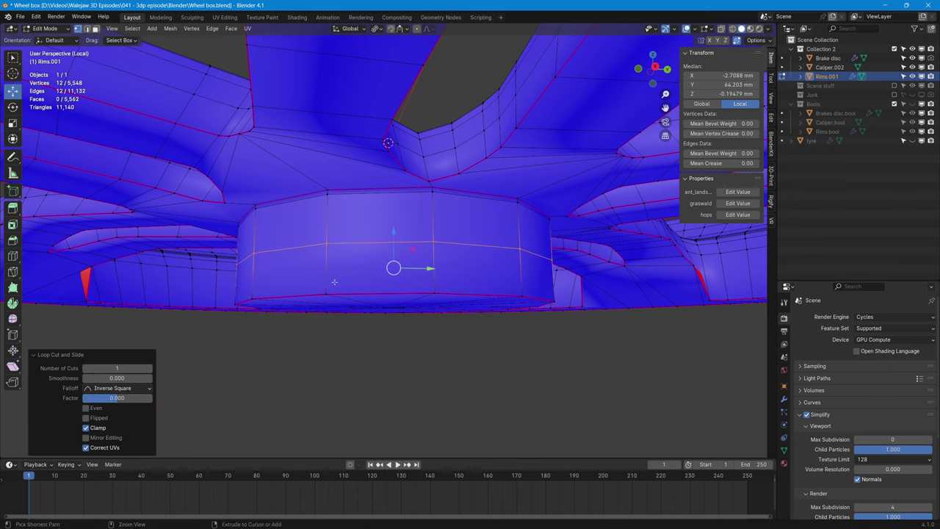
# - Discard the midway loop cut and scale the hub extrusion's end face to 0.976
pyautogui.click(375, 294)
pyautogui.keyDown('shift'); pyautogui.moveTo(399, 303); pyautogui.dragTo(376, 317); pyautogui.keyUp('shift')
pyautogui.click(653, 69)
pyautogui.hotkey('alt', 'z')
pyautogui.scroll(3, 556, 345)
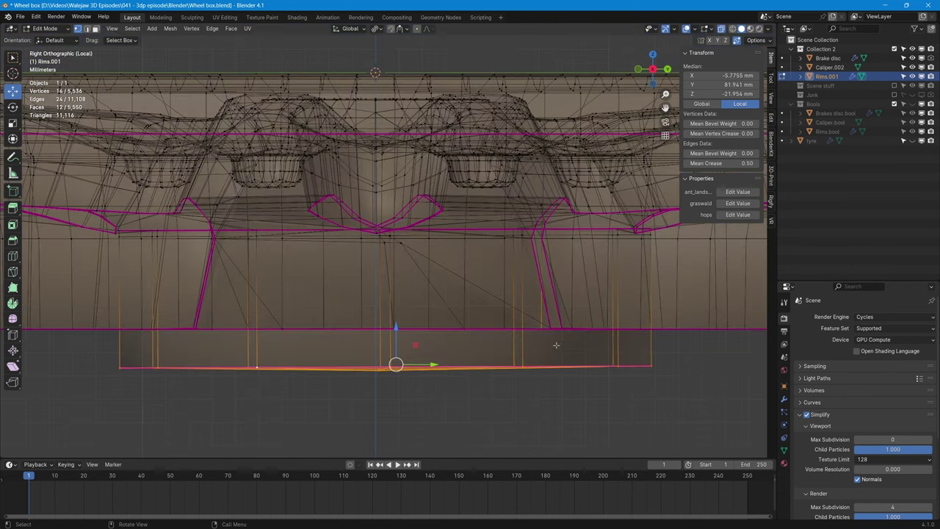
pyautogui.press('s')
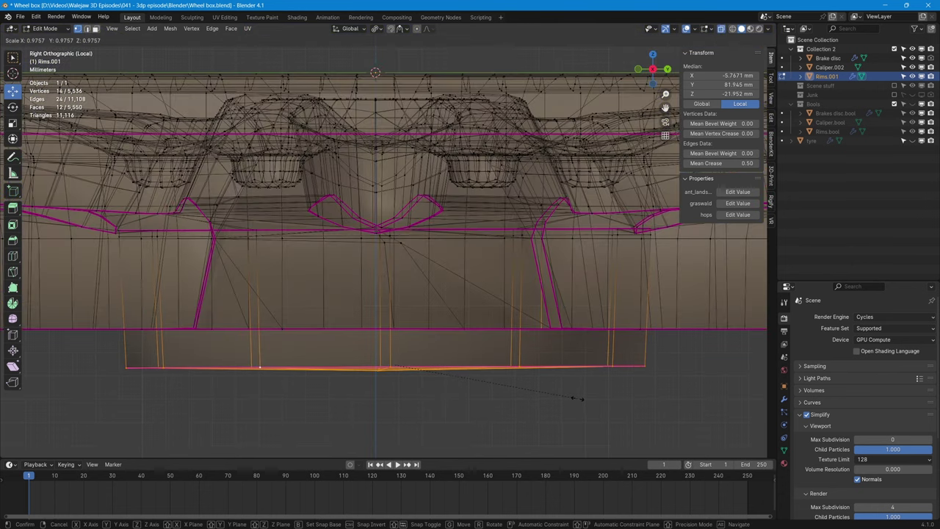
pyautogui.click(581, 398)
pyautogui.moveTo(580, 399); pyautogui.dragTo(506, 383, button='middle')
pyautogui.hotkey('alt', 'z')
# - Add a loop cut around the hub extrusion and slide it close to the end face at factor -0.924
pyautogui.scroll(-3, 468, 312)
pyautogui.keyDown('shift'); pyautogui.moveTo(431, 201); pyautogui.dragTo(429, 241, button='middle'); pyautogui.keyUp('shift')
pyautogui.hotkey('ctrl', 'r')
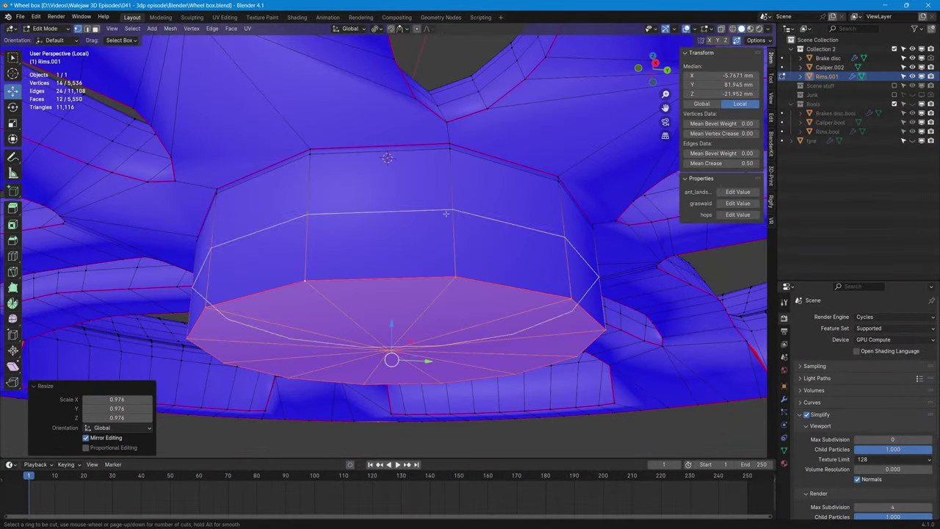
pyautogui.click(453, 210)
pyautogui.click(454, 270)
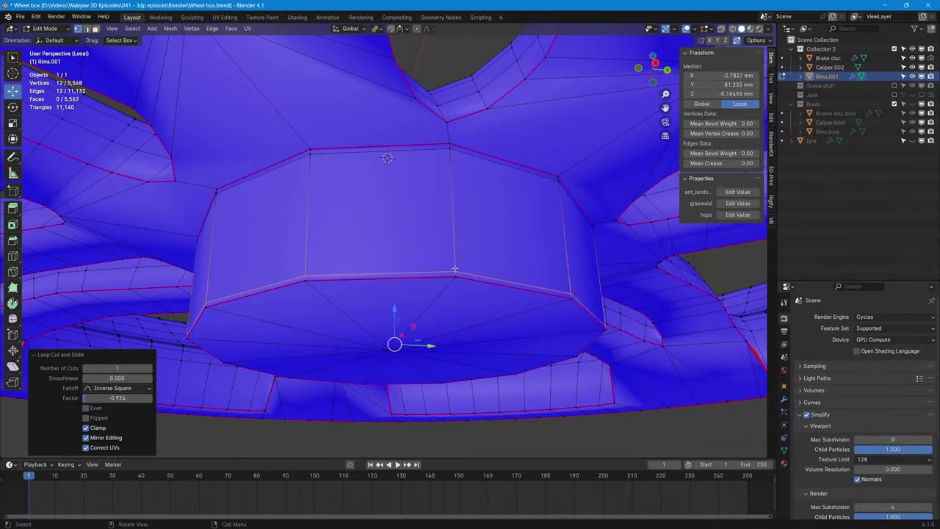
pyautogui.moveTo(430, 294); pyautogui.dragTo(459, 183, button='middle')
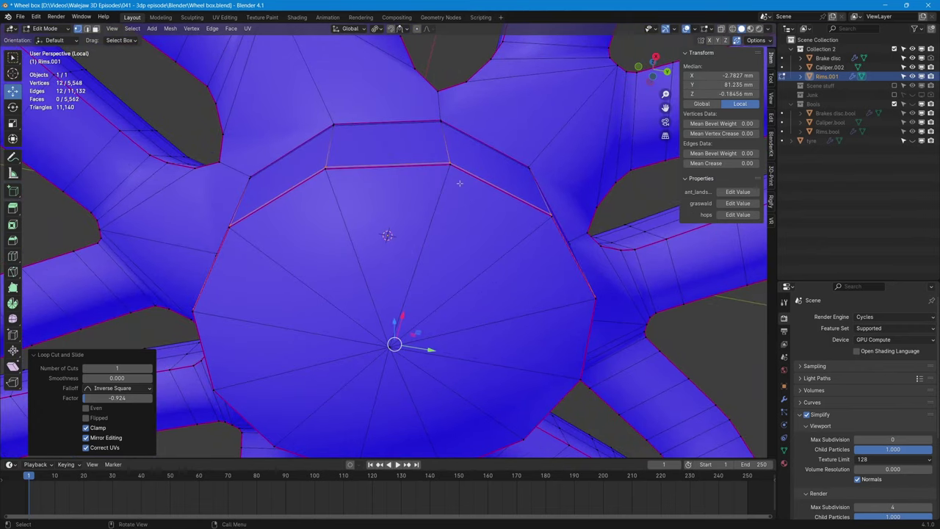
# - Select the edge loop around the hub's end face and scale it to about 0.985
pyautogui.keyDown('alt'); pyautogui.click(471, 180); pyautogui.keyUp('alt')
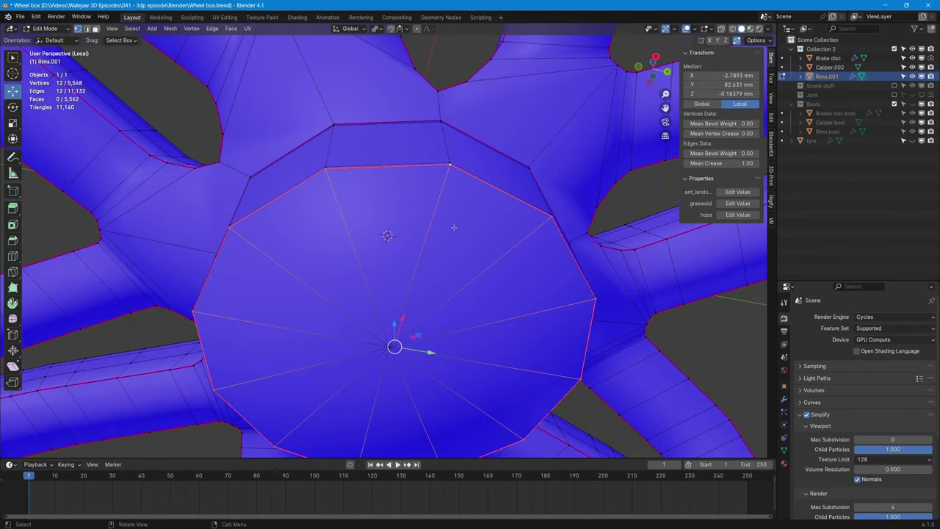
pyautogui.press('i')
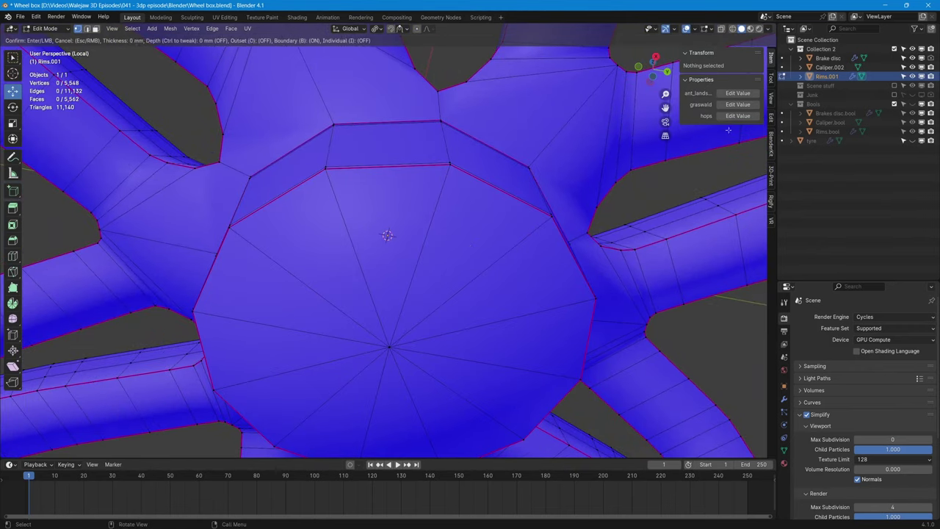
pyautogui.rightClick(364, 360)
pyautogui.press('s')
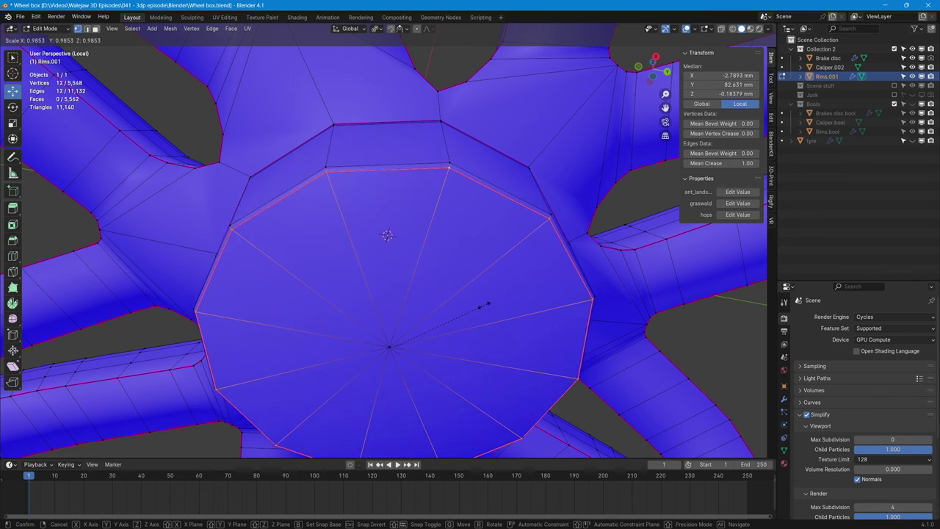
pyautogui.click(484, 305)
# - Select the loop just above the hub's end face and set its mean crease to 1.00
pyautogui.moveTo(492, 287); pyautogui.dragTo(542, 334, button='middle')
pyautogui.keyDown('alt'); pyautogui.click(515, 340); pyautogui.keyUp('alt')
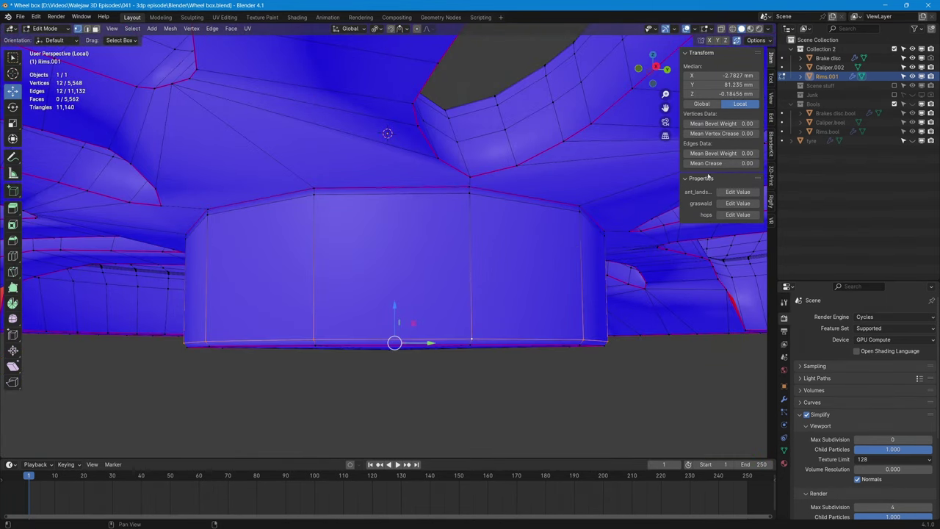
pyautogui.moveTo(708, 163); pyautogui.dragTo(759, 163)
# - Select all vertices along the rim's lower edge in the right side view and move them -1.6881 mm along Z
pyautogui.moveTo(402, 269); pyautogui.dragTo(390, 324, button='middle')
pyautogui.hotkey('alt', 'z')
pyautogui.scroll(-2, 390, 323)
pyautogui.click(658, 72)
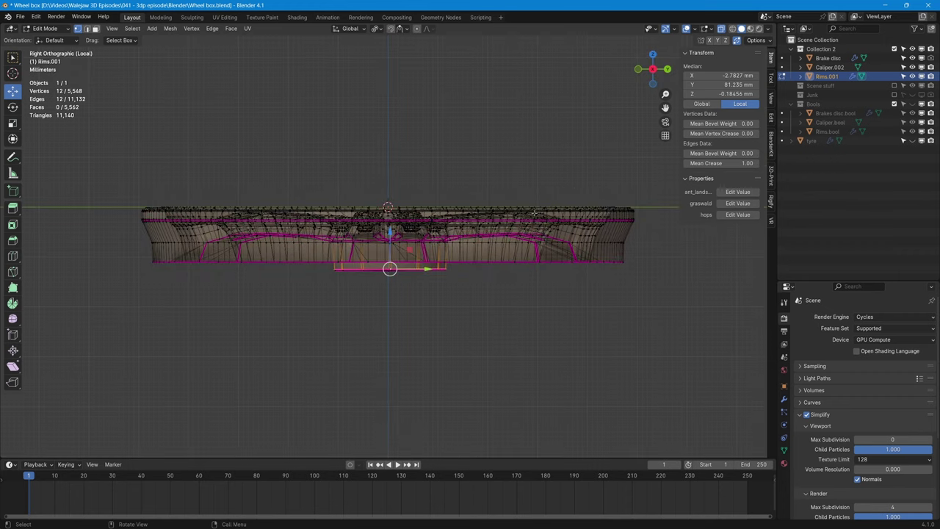
pyautogui.scroll(2, 534, 213)
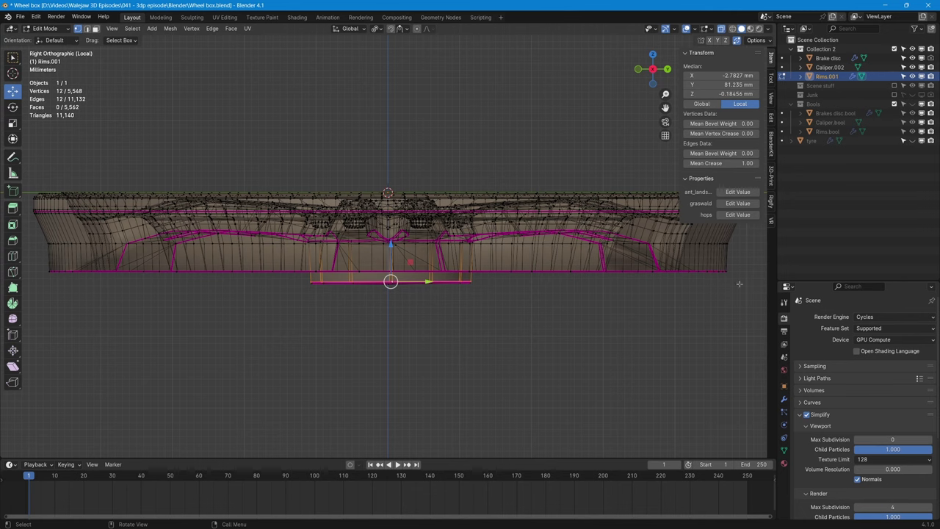
pyautogui.moveTo(735, 278); pyautogui.dragTo(38, 267)
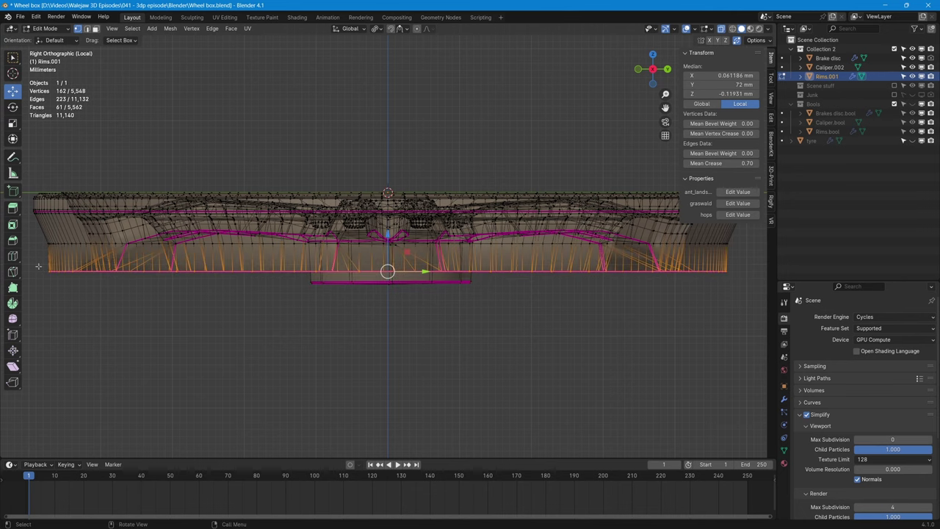
pyautogui.moveTo(388, 234); pyautogui.dragTo(387, 247)
pyautogui.moveTo(388, 293); pyautogui.dragTo(434, 301, button='middle')
pyautogui.scroll(-3, 427, 274)
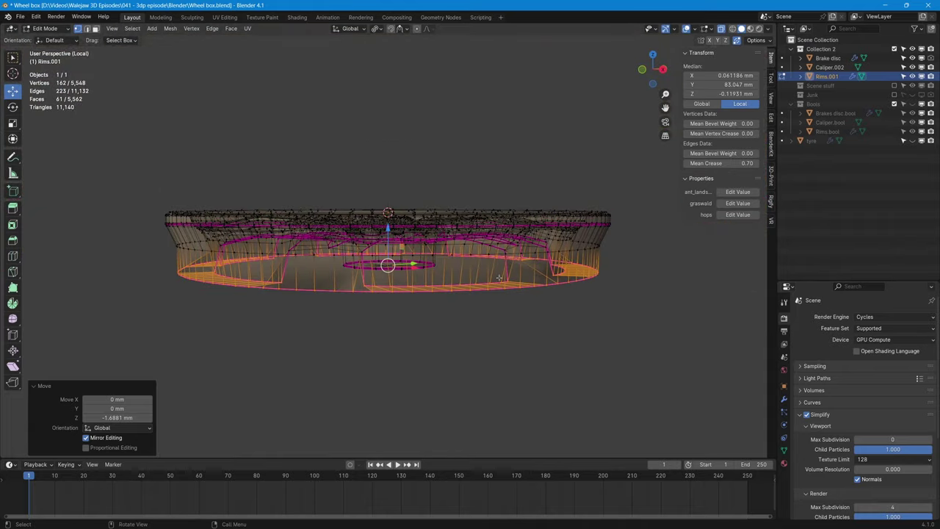
# - Knife-cut across neighbouring spoke-junction faces on the rim, in line with the crease edges of the adjoining openings
pyautogui.moveTo(500, 278); pyautogui.dragTo(513, 327, button='middle')
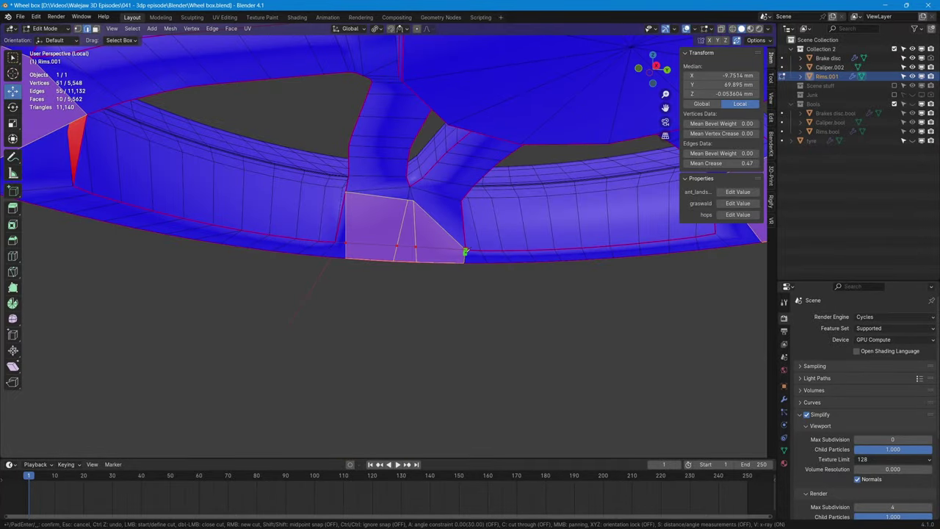
pyautogui.press('Return')
pyautogui.scroll(-2, 539, 265)
pyautogui.keyDown('shift'); pyautogui.moveTo(512, 260); pyautogui.dragTo(275, 242, button='middle'); pyautogui.keyUp('shift')
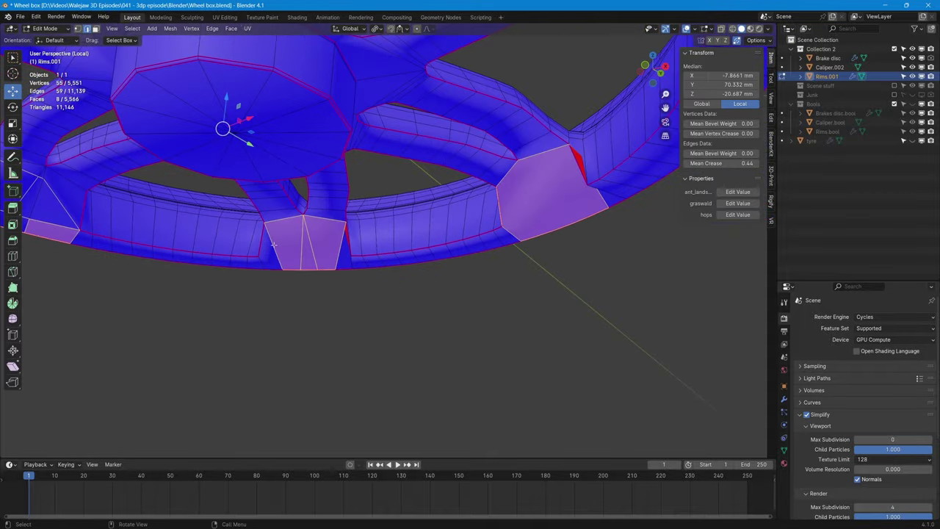
pyautogui.press('k')
pyautogui.click(258, 256)
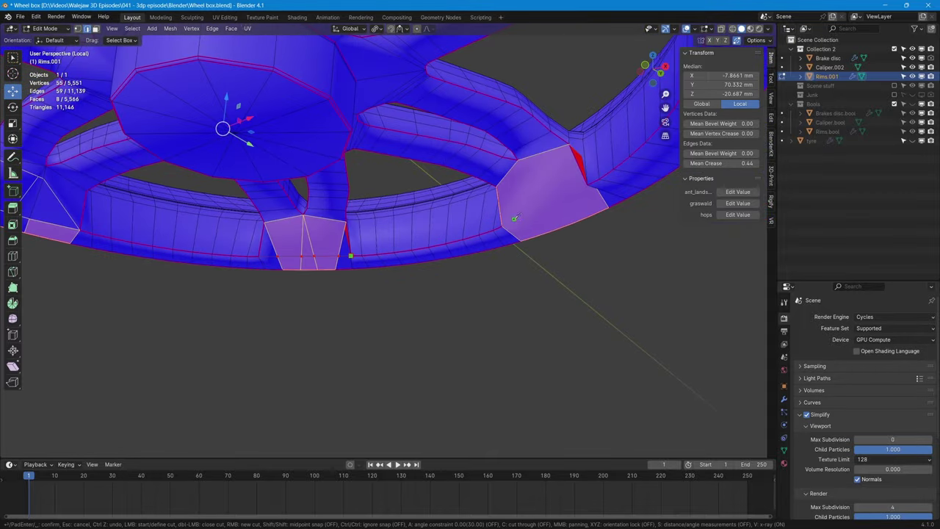
pyautogui.moveTo(515, 218); pyautogui.dragTo(601, 223, button='middle')
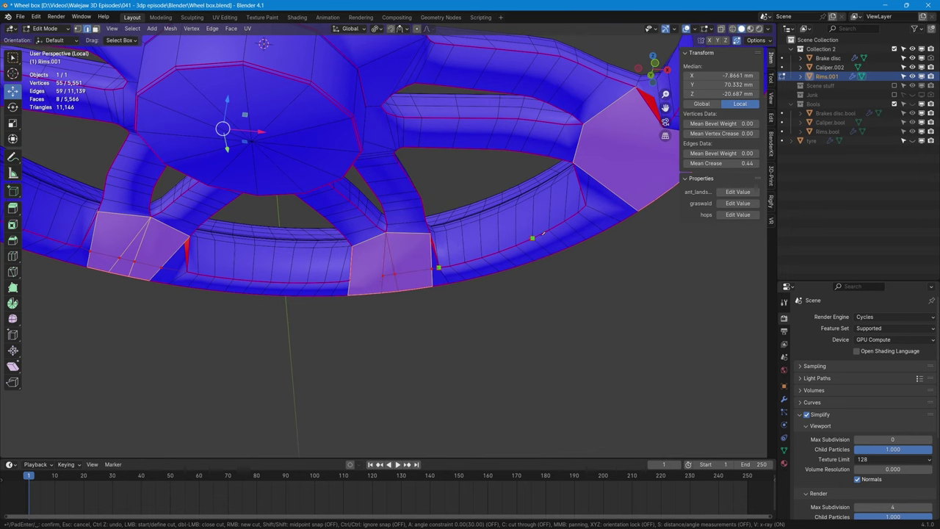
pyautogui.press('Return')
# - Knife-cut the next spoke junction from its crease corner to the existing cut line in the face
pyautogui.moveTo(543, 234); pyautogui.dragTo(249, 236, button='middle')
pyautogui.press('k')
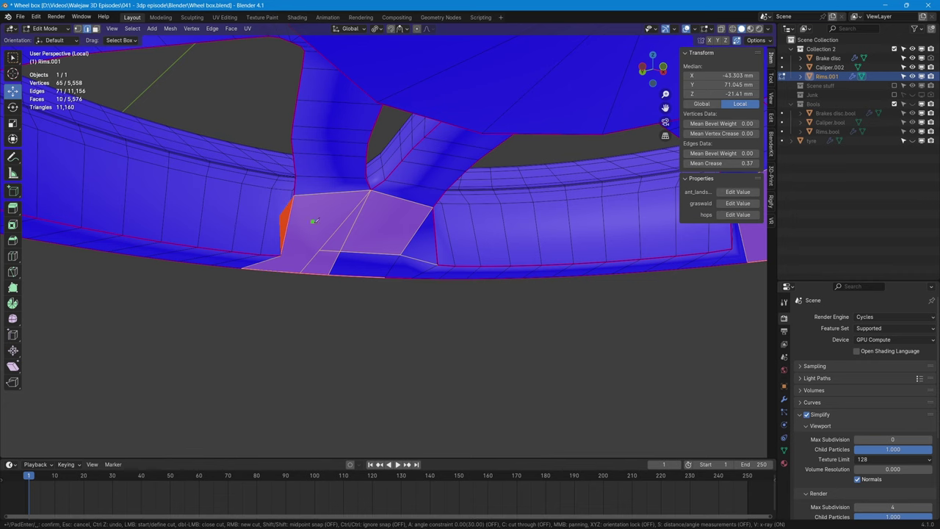
pyautogui.click(281, 255)
pyautogui.click(319, 250)
pyautogui.press('Return')
# - In the bottom view, knife-cut the side spoke junction between the notch where its spokes meet and the neighbouring opening's corner
pyautogui.moveTo(625, 242); pyautogui.dragTo(436, 230, button='middle')
pyautogui.moveTo(316, 239); pyautogui.dragTo(621, 290, button='middle')
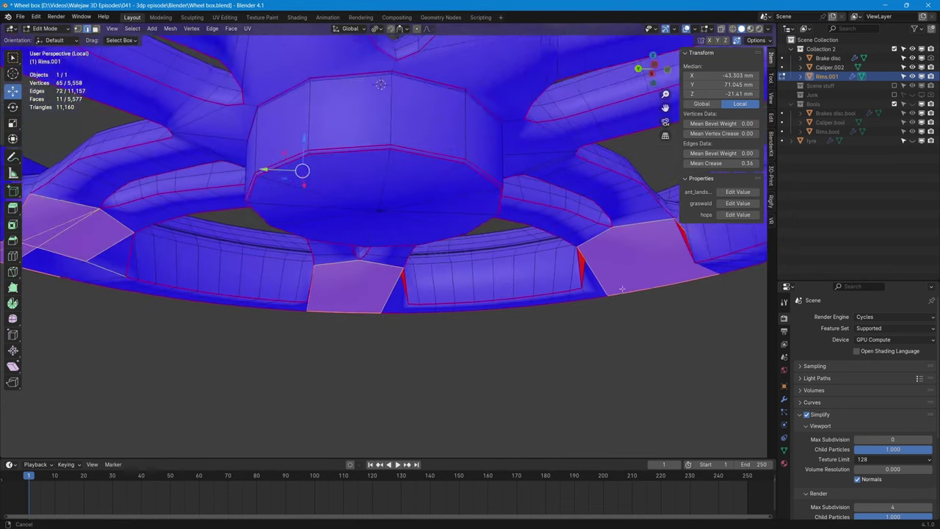
pyautogui.click(653, 84)
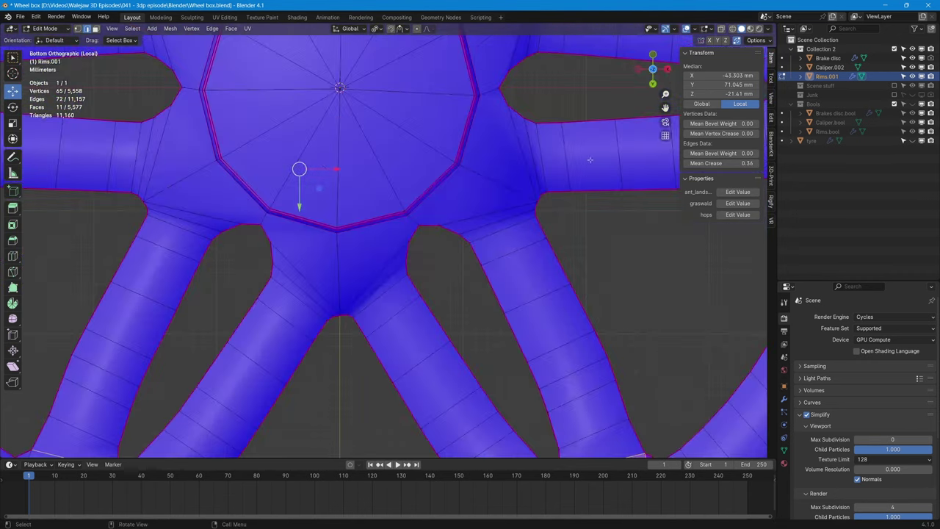
pyautogui.scroll(-10, 483, 285)
pyautogui.scroll(3, 481, 286)
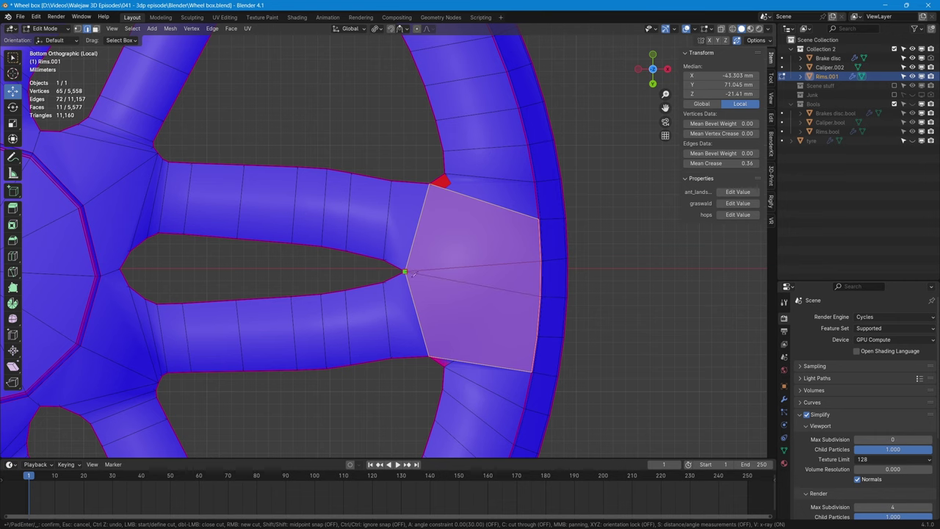
pyautogui.click(444, 178)
pyautogui.press('Return')
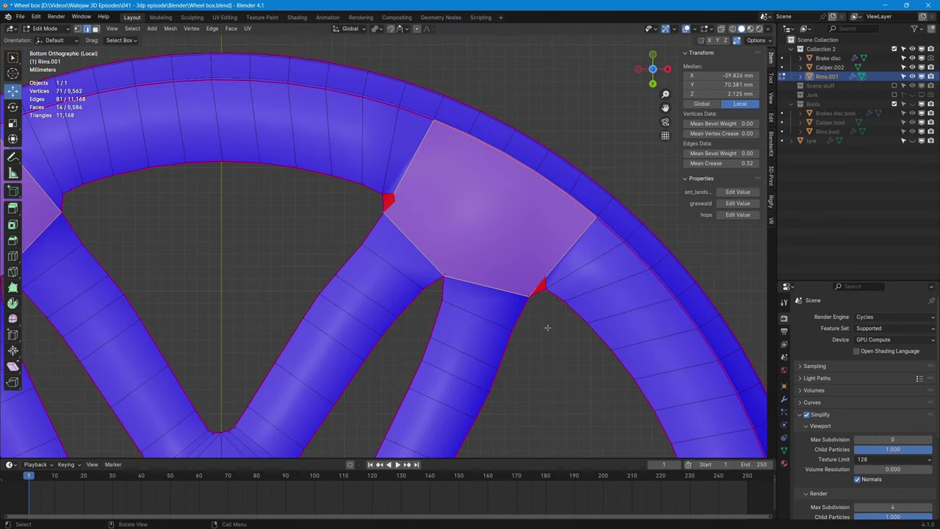
# - Knife-cut the diagonal spoke junction outward from the notch between its two spokes toward the rim edge
pyautogui.press('k')
pyautogui.click(444, 277)
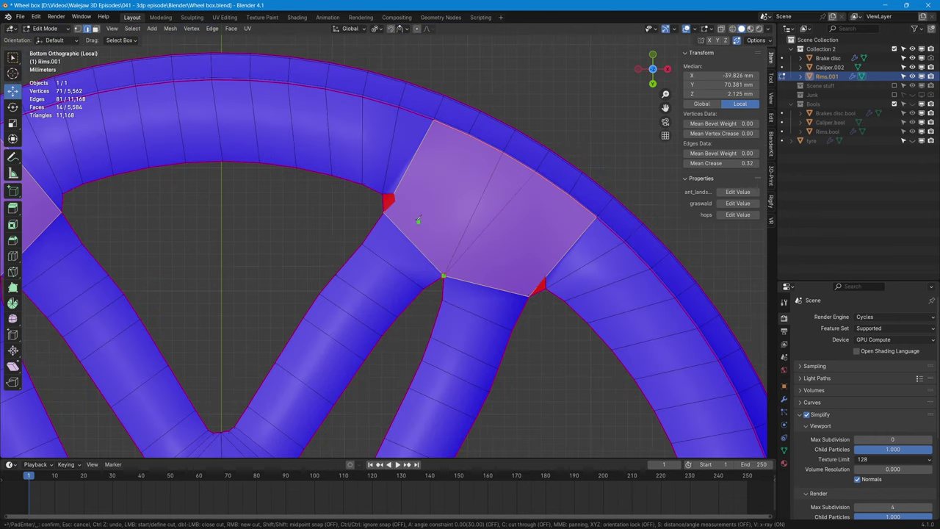
pyautogui.press('Return')
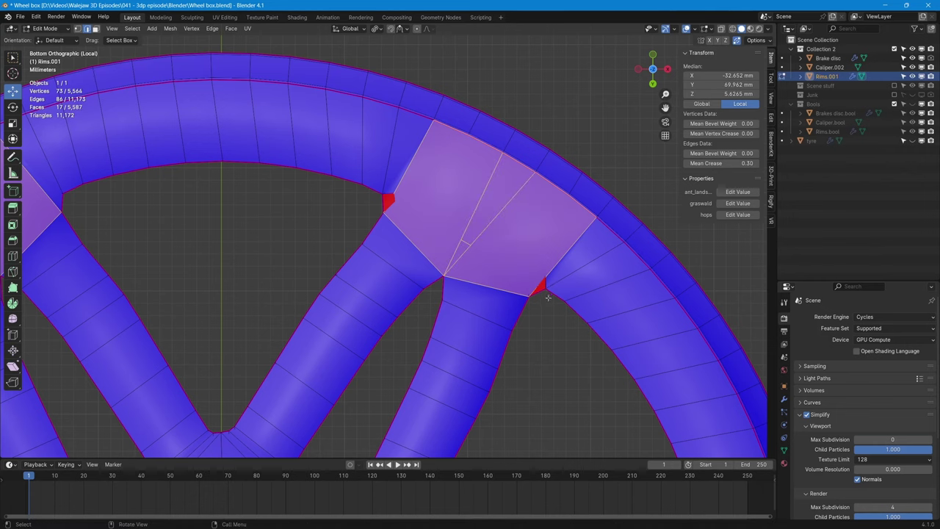
pyautogui.press('k')
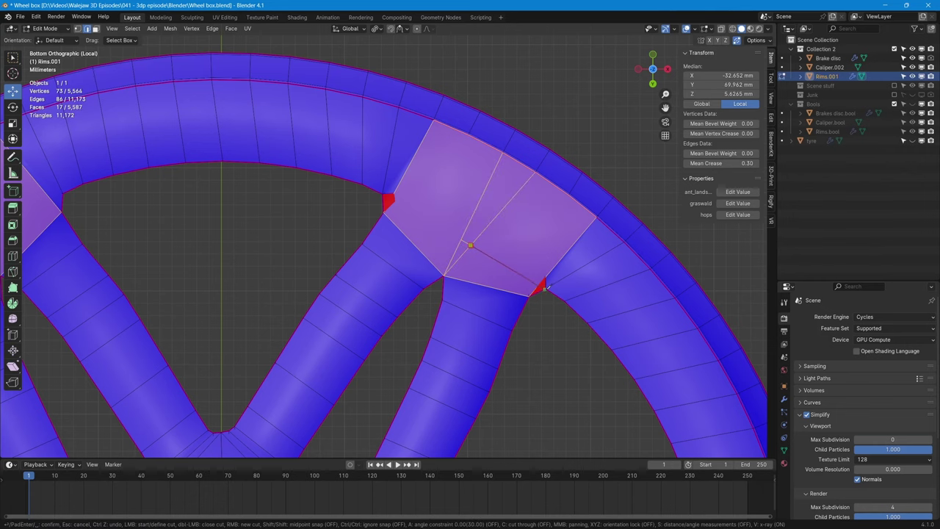
pyautogui.press('Return')
# - Delete the large face on one half of the spoke junction, plus the leftover corner face and its edge
pyautogui.moveTo(548, 285); pyautogui.dragTo(384, 267, button='middle')
pyautogui.press('x')
pyautogui.click(364, 279)
pyautogui.click(334, 254)
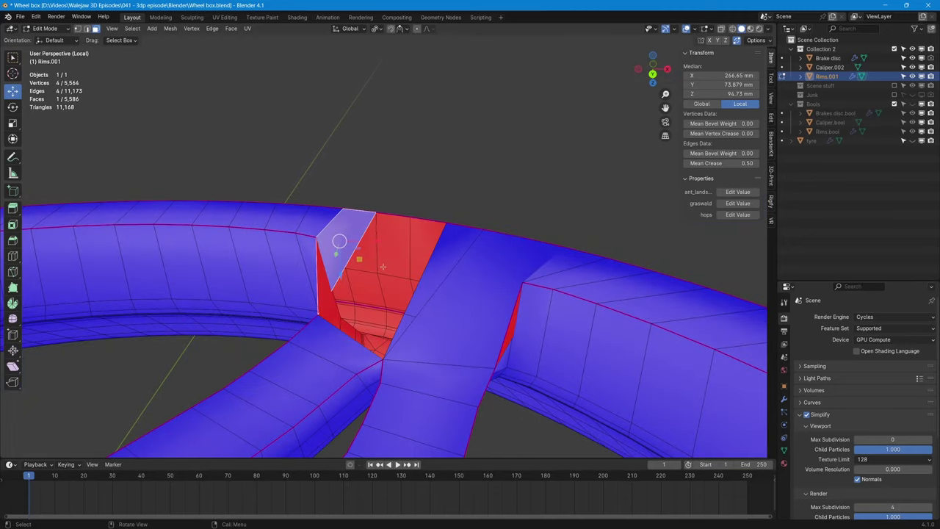
pyautogui.press('2')
pyautogui.click(362, 238)
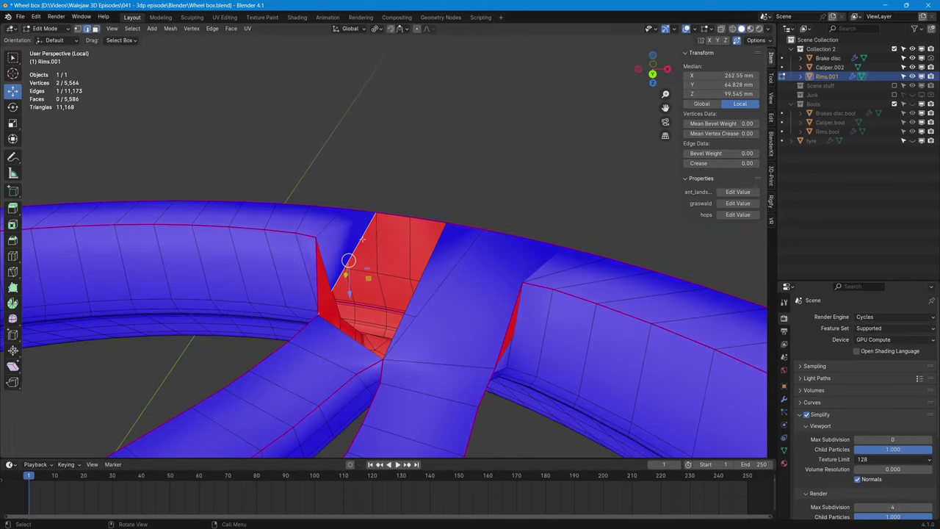
pyautogui.press('x')
pyautogui.click(345, 292)
pyautogui.moveTo(345, 291); pyautogui.dragTo(380, 311, button='middle')
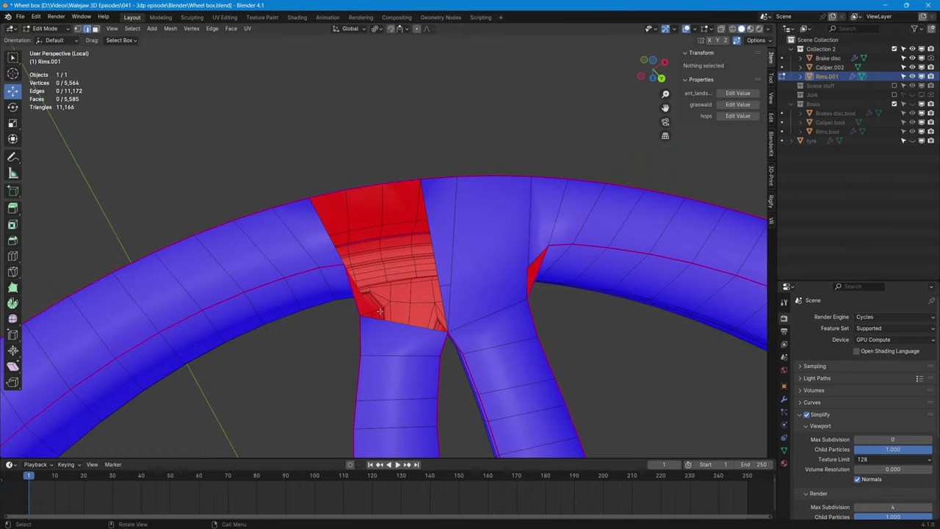
# - Fill a face between the two side edges of the opening at the outer rim
pyautogui.keyDown('alt'); pyautogui.click(329, 232); pyautogui.keyUp('alt')
pyautogui.moveTo(329, 231); pyautogui.dragTo(397, 302, button='middle')
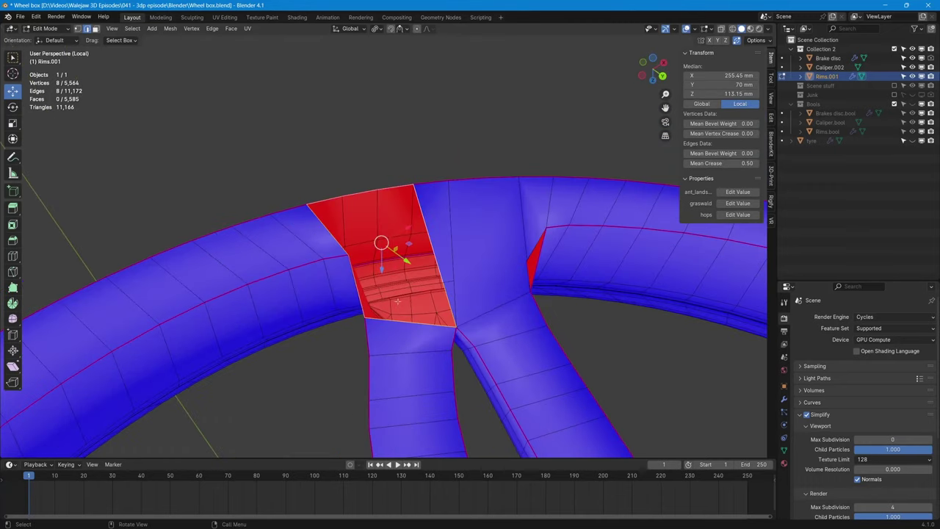
pyautogui.click(430, 231)
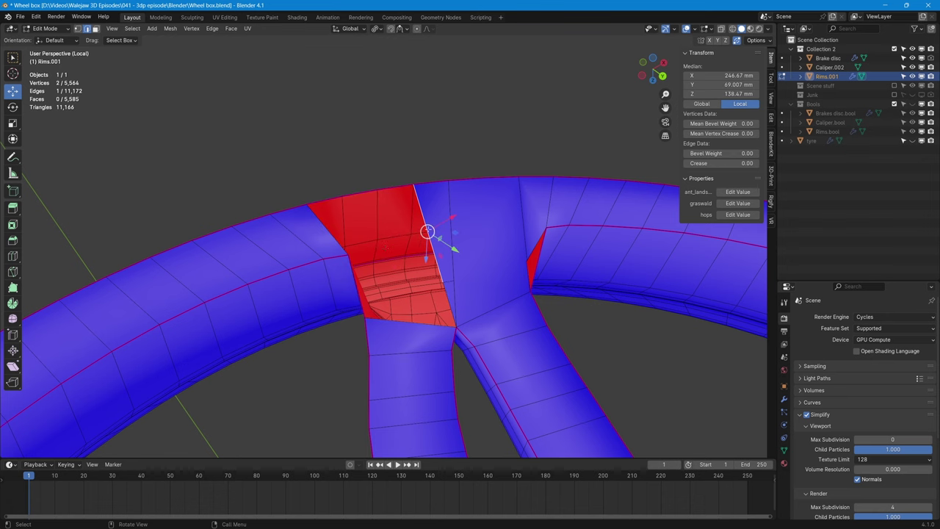
pyautogui.keyDown('shift'); pyautogui.click(330, 232); pyautogui.keyUp('shift')
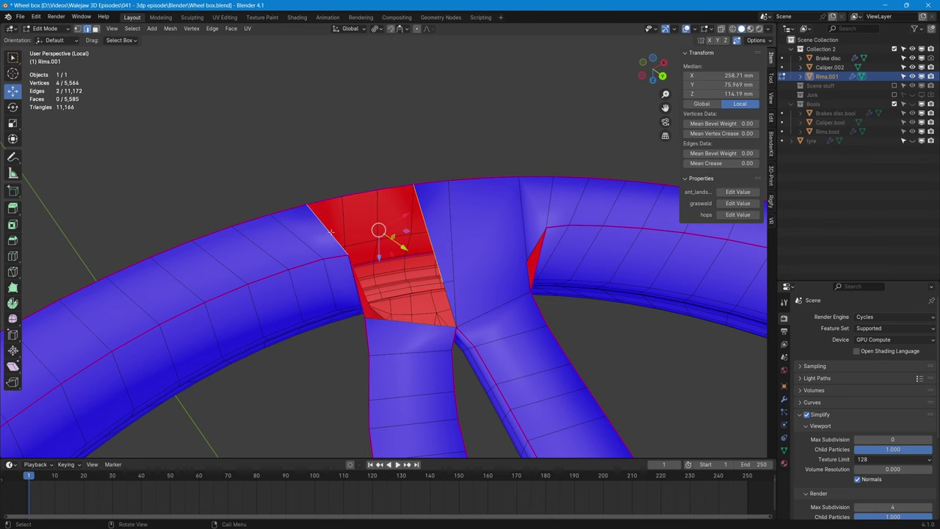
pyautogui.press('f')
pyautogui.moveTo(330, 232); pyautogui.dragTo(364, 266, button='middle')
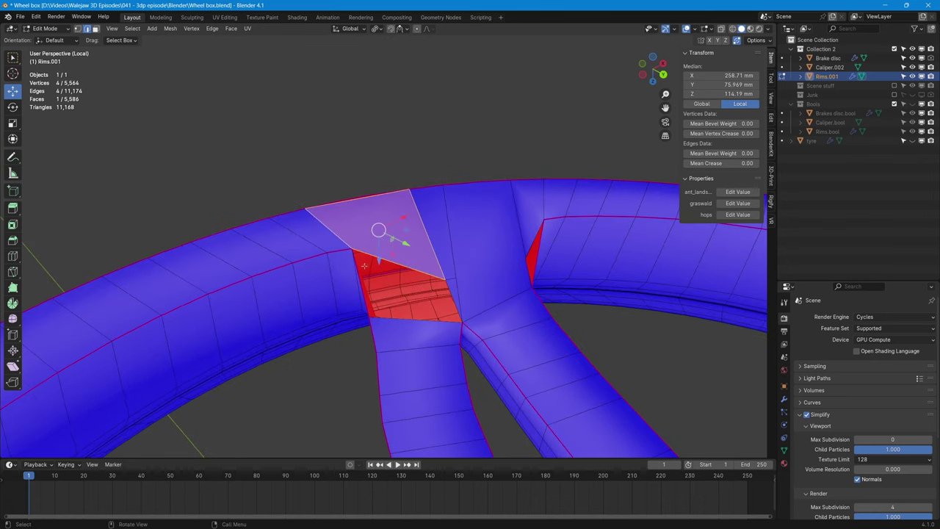
# - Fill the remaining gap toward the spoke and delete the large face on the junction's other half
pyautogui.click(446, 294)
pyautogui.moveTo(446, 294); pyautogui.dragTo(568, 374, button='middle')
pyautogui.keyDown('shift'); pyautogui.click(382, 337); pyautogui.keyUp('shift')
pyautogui.press('f')
pyautogui.press('3')
pyautogui.click(519, 364)
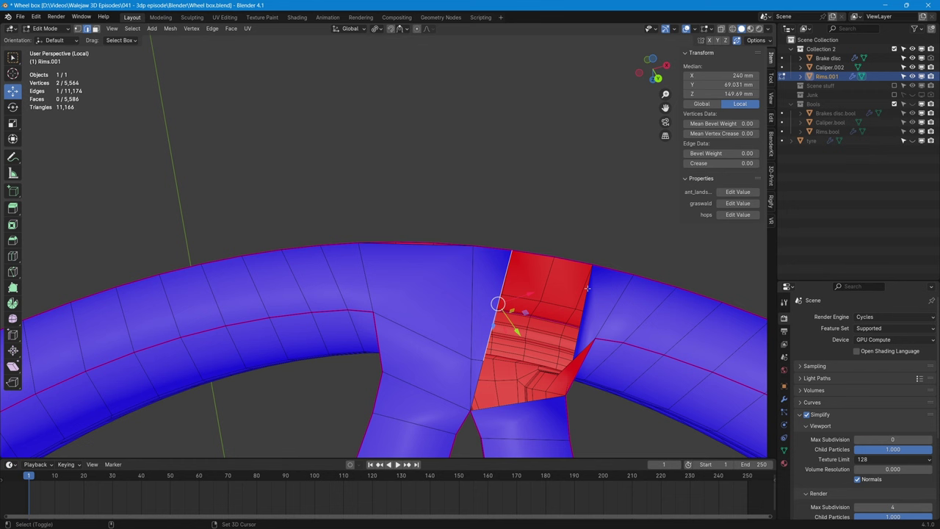
# - Try to fill a face between the two side edges of the newly opened junction half, and undo it
pyautogui.keyDown('shift'); pyautogui.click(587, 288); pyautogui.keyUp('shift')
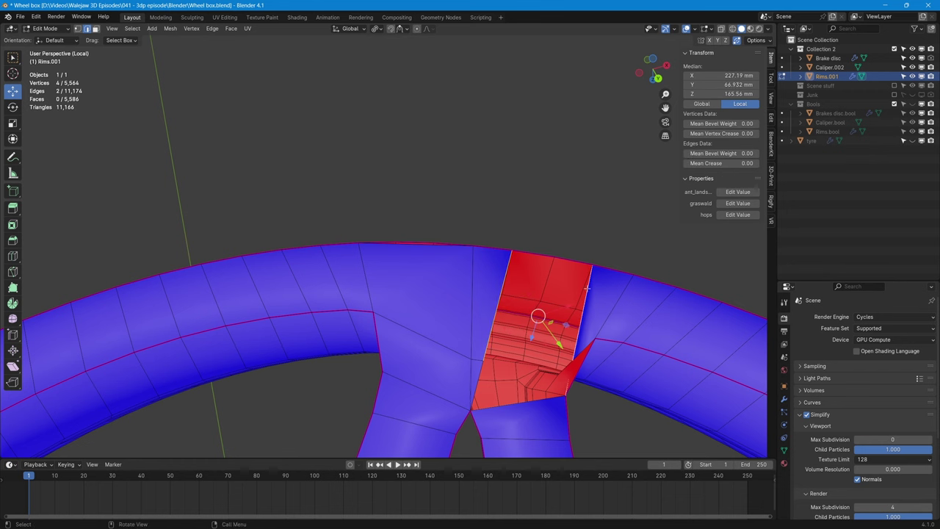
pyautogui.press('f')
pyautogui.moveTo(532, 381); pyautogui.dragTo(524, 327, button='middle')
pyautogui.hotkey('ctrl', 'z')
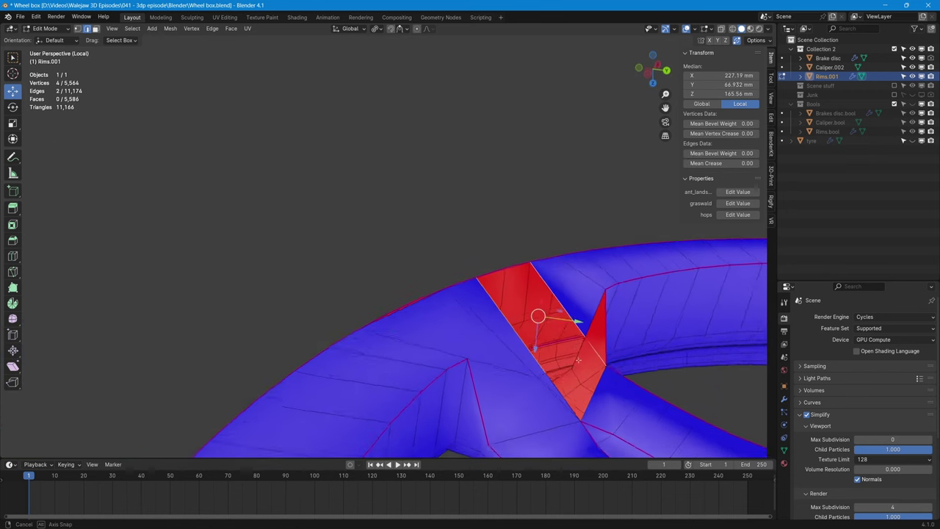
# - Fill the other junction half with a face between its two side edges and another across the remaining gap toward the spoke
pyautogui.click(512, 330)
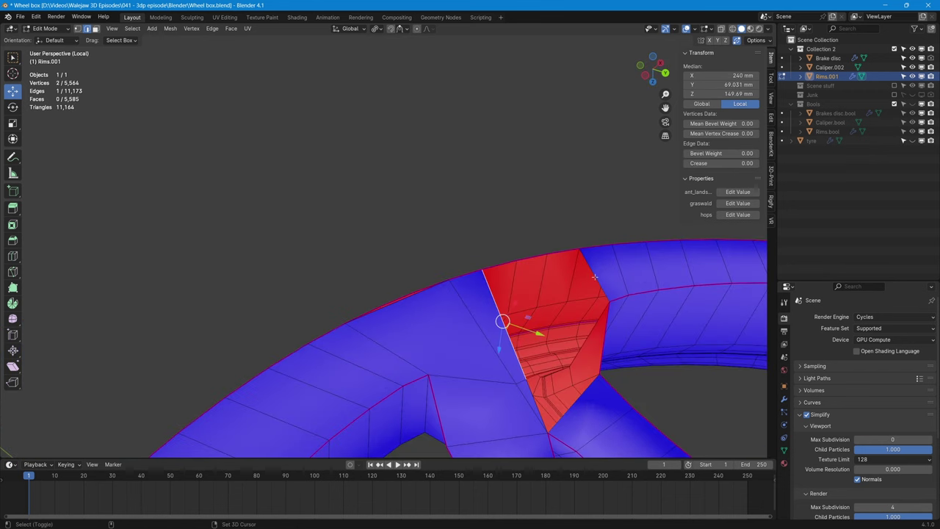
pyautogui.keyDown('shift'); pyautogui.click(595, 277); pyautogui.keyUp('shift')
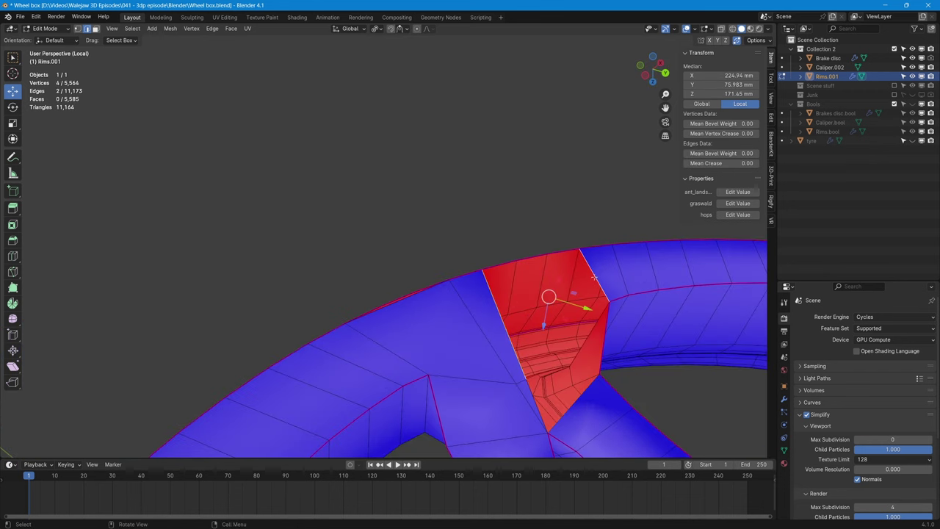
pyautogui.press('f')
pyautogui.moveTo(592, 294); pyautogui.dragTo(530, 291, button='middle')
pyautogui.click(525, 329)
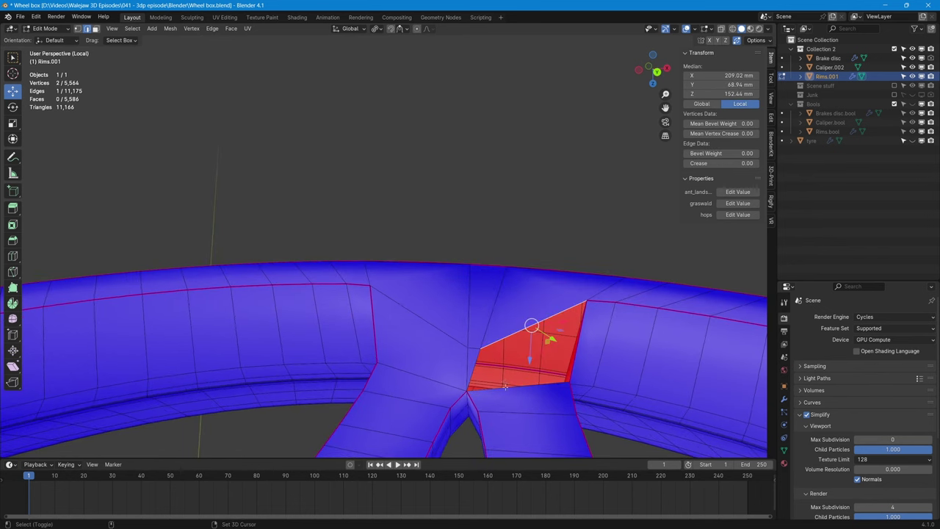
pyautogui.keyDown('shift'); pyautogui.click(507, 385); pyautogui.keyUp('shift')
pyautogui.press('f')
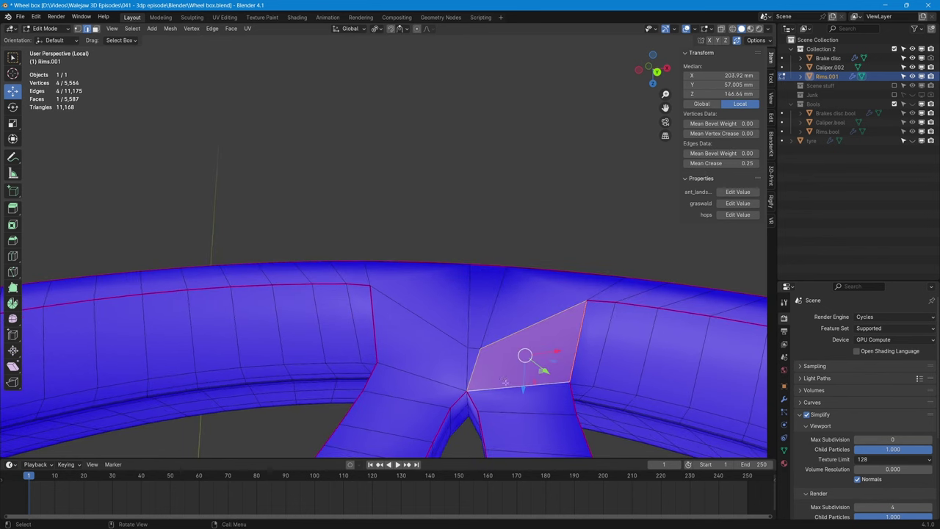
# - Knife-cut an edge across the junction from the fork between the two spokes to the rim's outer edge
pyautogui.moveTo(506, 386); pyautogui.dragTo(385, 294, button='middle')
pyautogui.scroll(3, 382, 272)
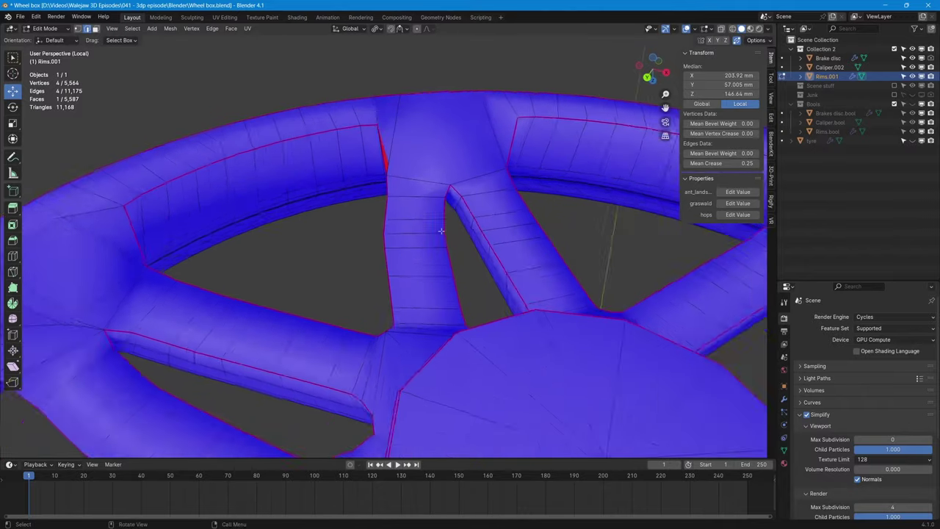
pyautogui.moveTo(441, 231); pyautogui.dragTo(422, 382, button='middle')
pyautogui.press('k')
pyautogui.click(430, 327)
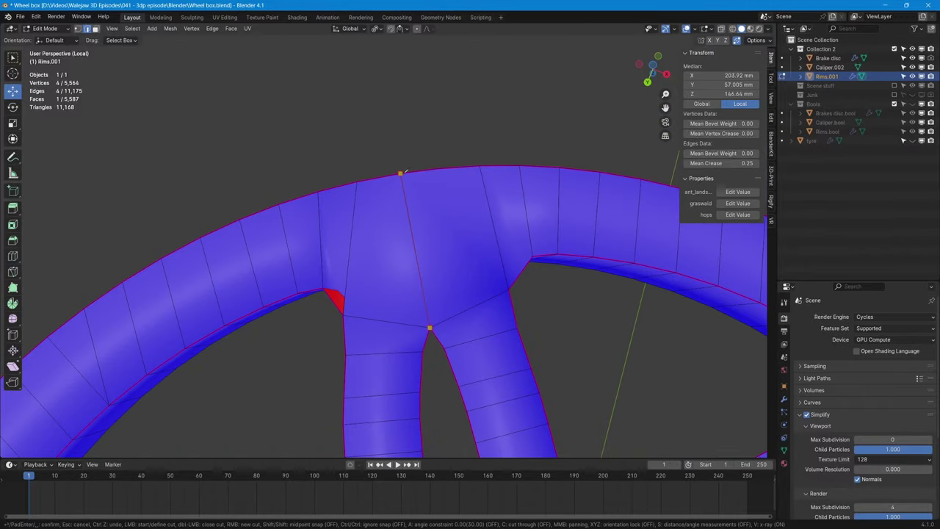
pyautogui.press('Return')
# - Reshape the rim's inner edge loop, including the segments across the spoke junctions, into a regular circle with LoopTools
pyautogui.moveTo(442, 216); pyautogui.dragTo(266, 322, button='middle')
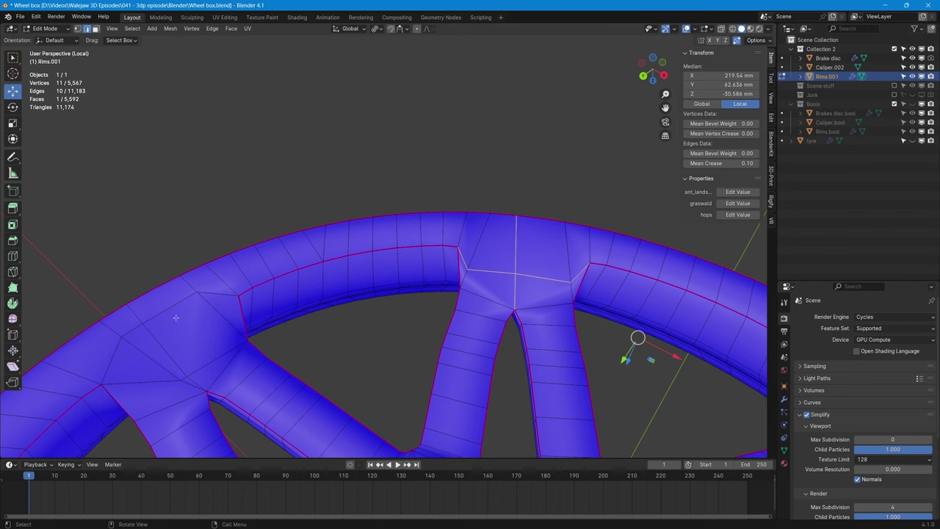
pyautogui.keyDown('alt'); pyautogui.click(286, 274); pyautogui.keyUp('alt')
pyautogui.keyDown('alt'); pyautogui.keyDown('shift'); pyautogui.click(401, 248); pyautogui.keyUp('shift'); pyautogui.keyUp('alt')
pyautogui.keyDown('alt'); pyautogui.keyDown('shift'); pyautogui.click(621, 271); pyautogui.keyUp('shift'); pyautogui.keyUp('alt')
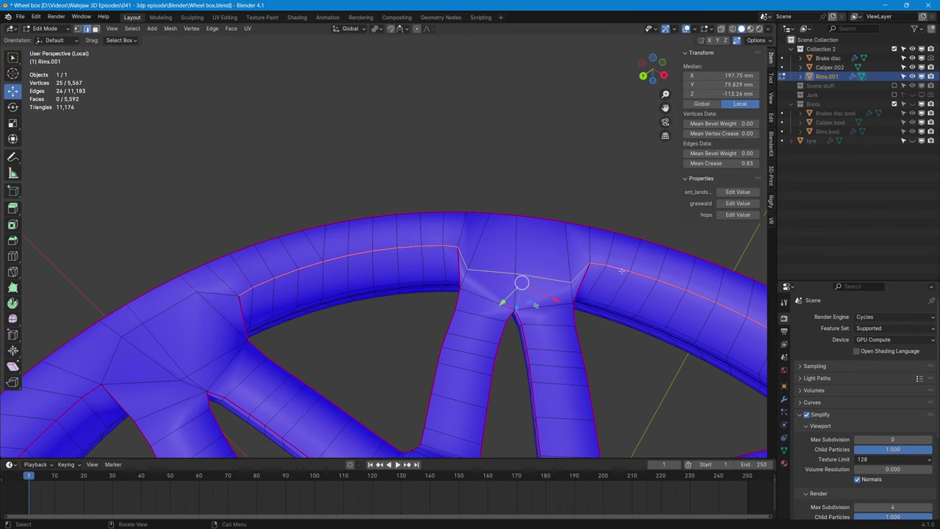
pyautogui.keyDown('shift'); pyautogui.moveTo(621, 271); pyautogui.dragTo(323, 183, button='middle'); pyautogui.keyUp('shift')
pyautogui.keyDown('shift'); pyautogui.moveTo(558, 370); pyautogui.dragTo(489, 225, button='middle'); pyautogui.keyUp('shift')
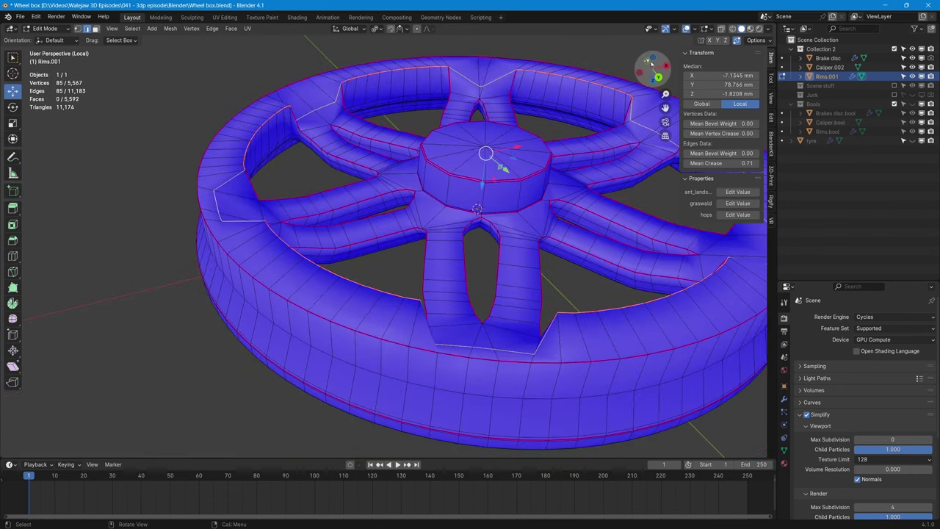
pyautogui.click(649, 61)
pyautogui.scroll(-3, 522, 174)
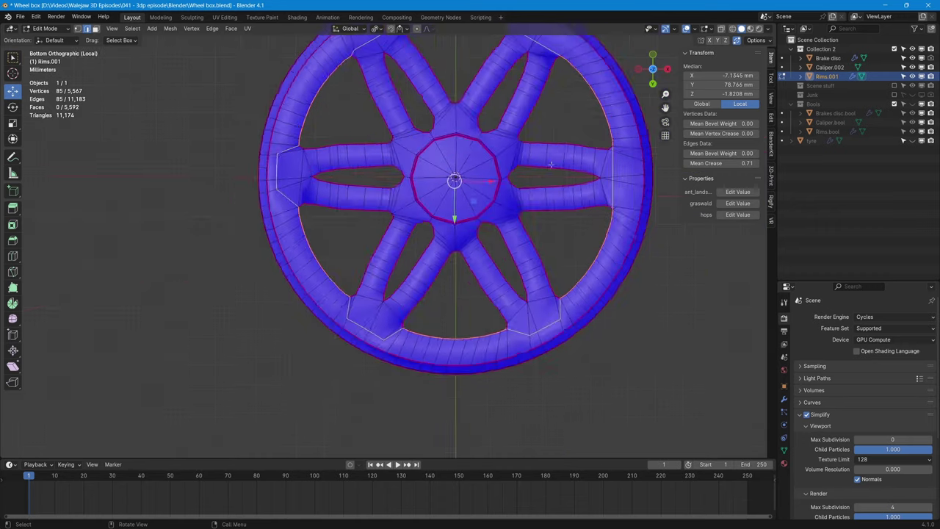
pyautogui.scroll(2, 431, 187)
pyautogui.keyDown('shift'); pyautogui.moveTo(521, 174); pyautogui.dragTo(448, 199, button='middle'); pyautogui.keyUp('shift')
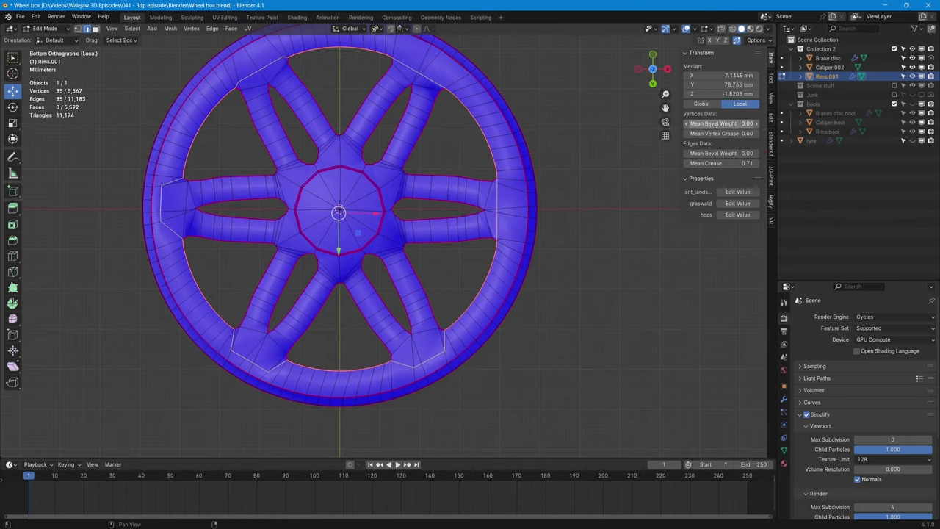
pyautogui.click(772, 118)
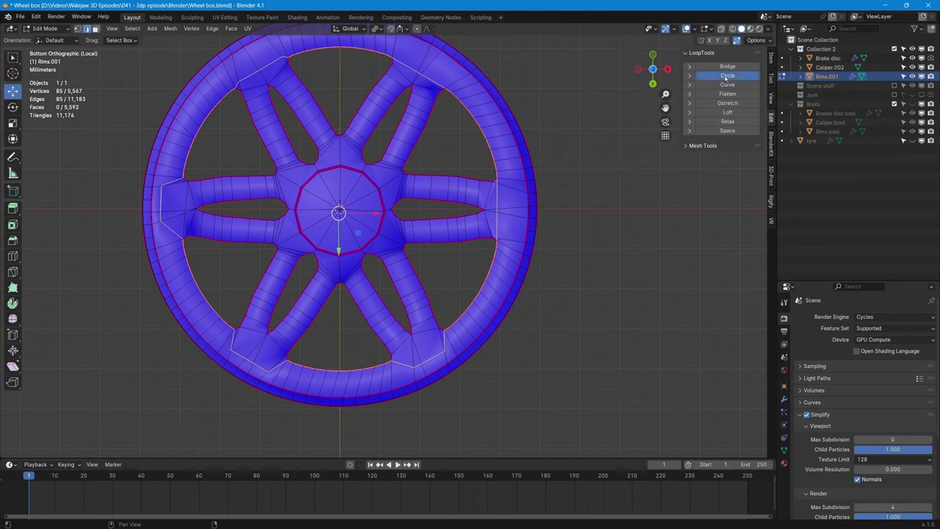
pyautogui.click(727, 76)
# - Scale the circular inner edge loop up uniformly to 1.080
pyautogui.moveTo(460, 261); pyautogui.dragTo(155, 201, button='middle')
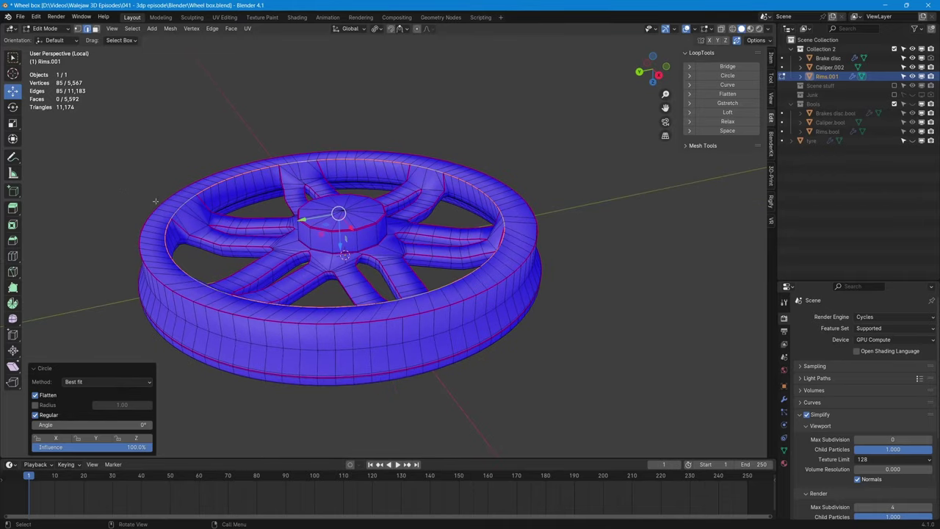
pyautogui.press('s')
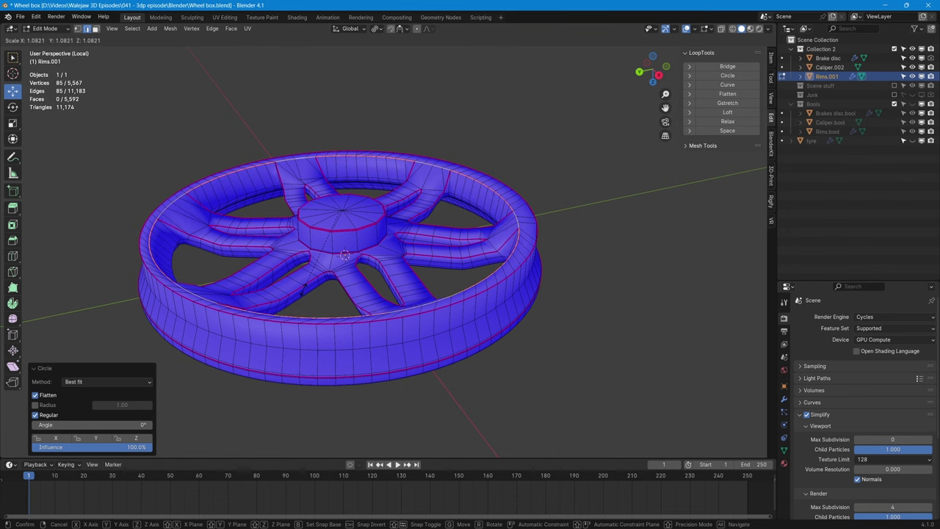
pyautogui.click(303, 288)
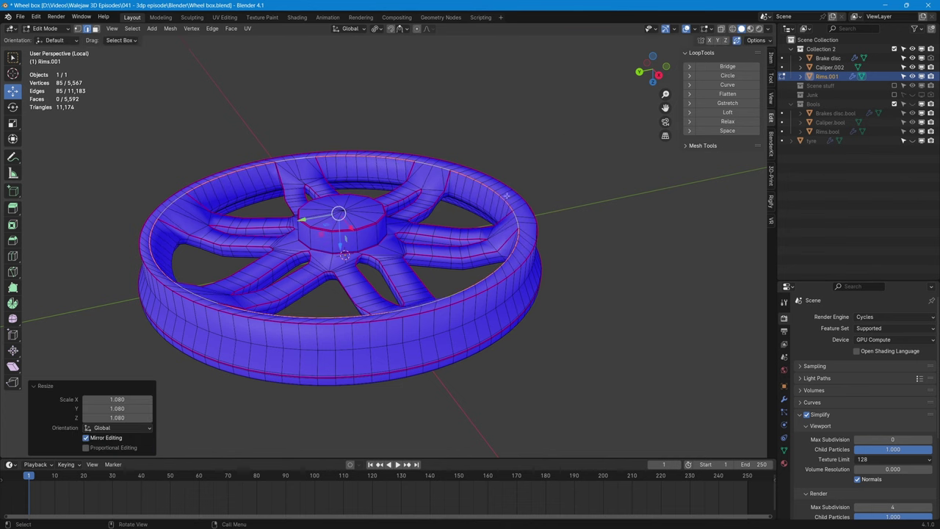
# - Lower the inner edge loop slightly along Z in the front view, toward the level of the rim's outer edge
pyautogui.click(659, 76)
pyautogui.moveTo(502, 241); pyautogui.dragTo(518, 110, button='middle')
pyautogui.click(648, 73)
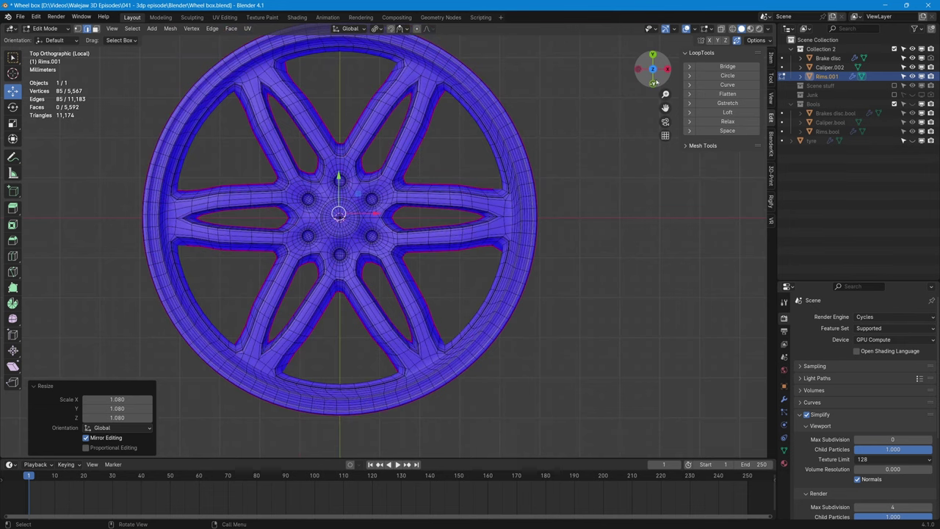
pyautogui.click(654, 82)
pyautogui.scroll(4, 454, 204)
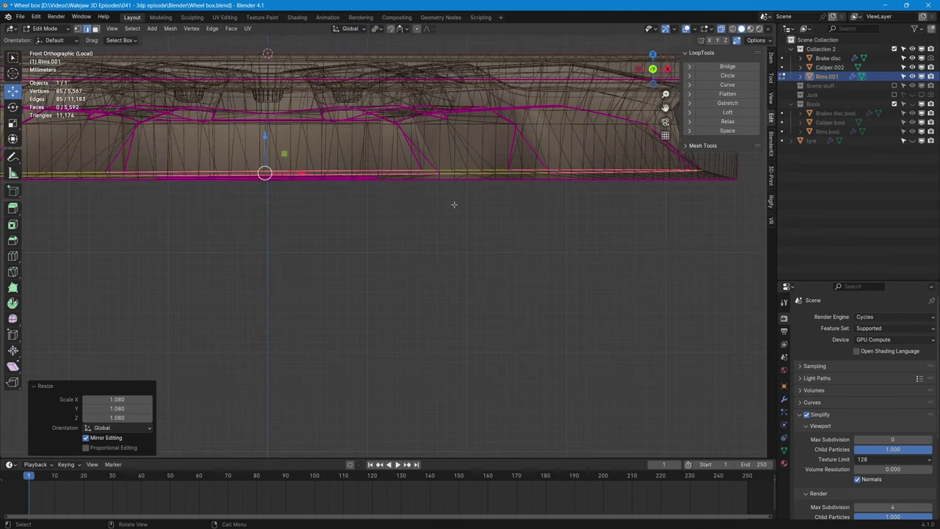
pyautogui.keyDown('shift'); pyautogui.moveTo(454, 204); pyautogui.dragTo(471, 234, button='middle'); pyautogui.keyUp('shift')
pyautogui.moveTo(282, 168); pyautogui.dragTo(282, 178)
pyautogui.hotkey('alt', 'z')
# - Delete the stray edge that borders the thin sliver gap along the rim's lower outer edge
pyautogui.moveTo(292, 246); pyautogui.dragTo(345, 229, button='middle')
pyautogui.scroll(-2, 352, 216)
pyautogui.keyDown('alt'); pyautogui.click(465, 104); pyautogui.keyUp('alt')
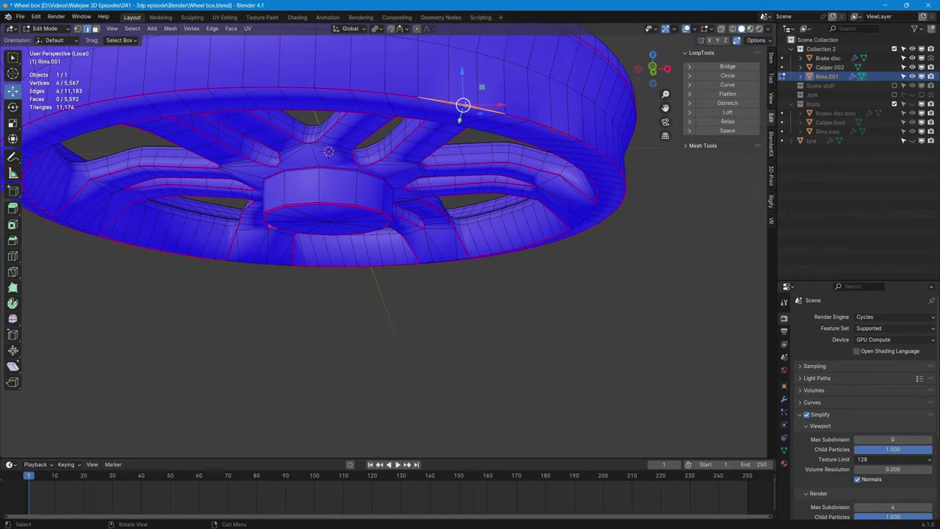
pyautogui.scroll(5, 440, 101)
pyautogui.moveTo(434, 193); pyautogui.dragTo(422, 189, button='middle')
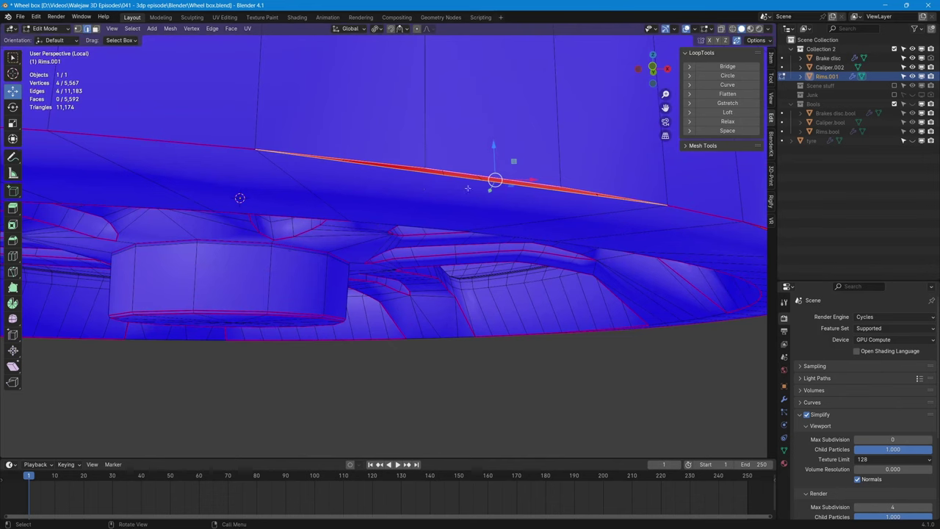
pyautogui.click(434, 179)
pyautogui.press('x')
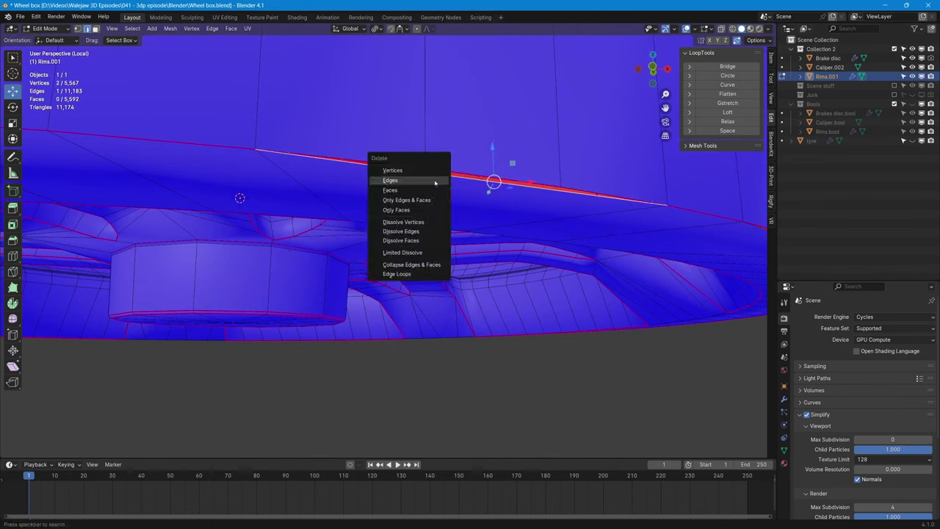
pyautogui.click(390, 180)
# - Fill the opening at the rim's lower outer edge with a face, then undo that fill and fill the opening again
pyautogui.keyDown('alt'); pyautogui.click(398, 165); pyautogui.keyUp('alt')
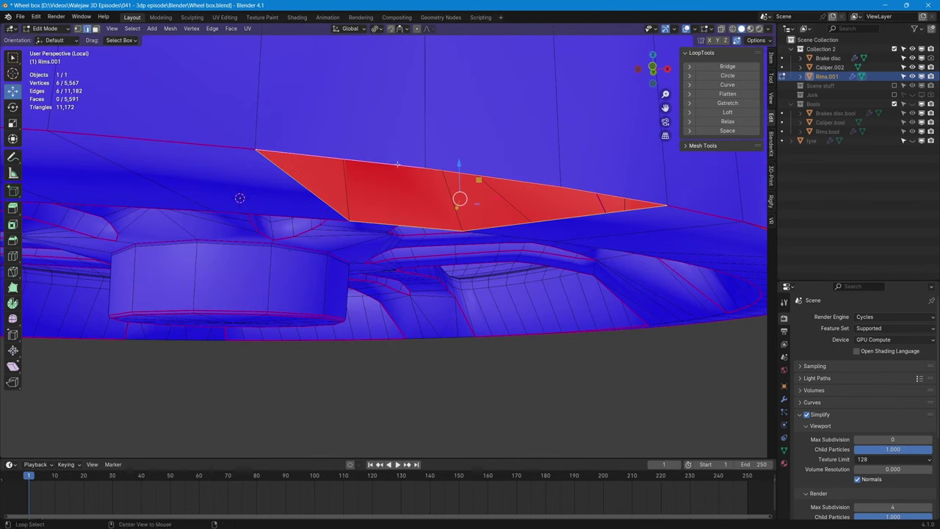
pyautogui.press('f')
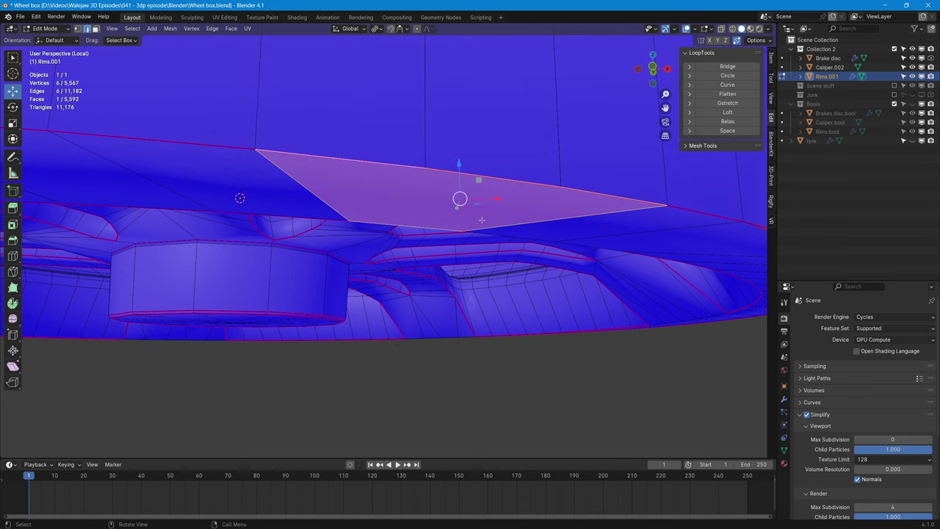
pyautogui.moveTo(432, 194); pyautogui.dragTo(312, 227, button='middle')
pyautogui.hotkey('ctrl', 'z')
pyautogui.press('f')
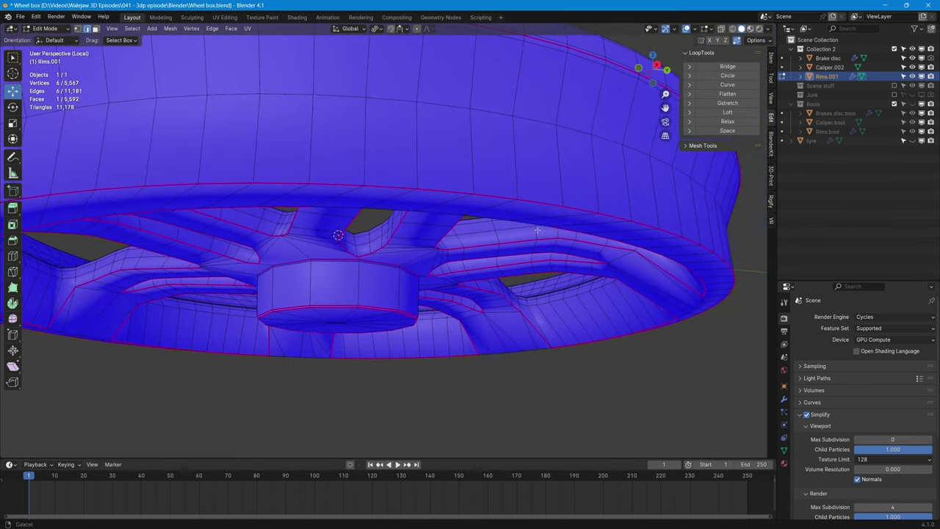
# - Select the edges around the rim's inner lower loop and set their mean crease to 1.00
pyautogui.moveTo(537, 230); pyautogui.dragTo(357, 103, button='middle')
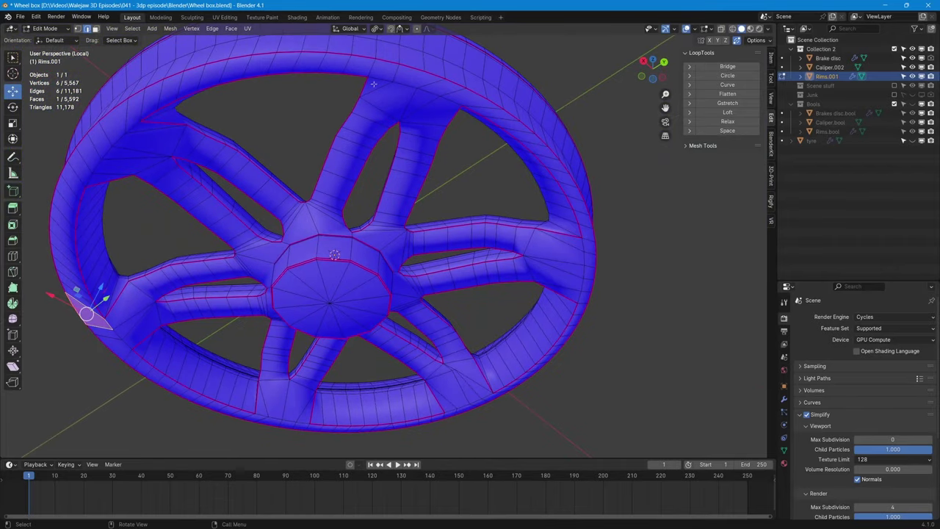
pyautogui.keyDown('ctrl'); pyautogui.click(373, 84); pyautogui.keyUp('ctrl')
pyautogui.click(772, 59)
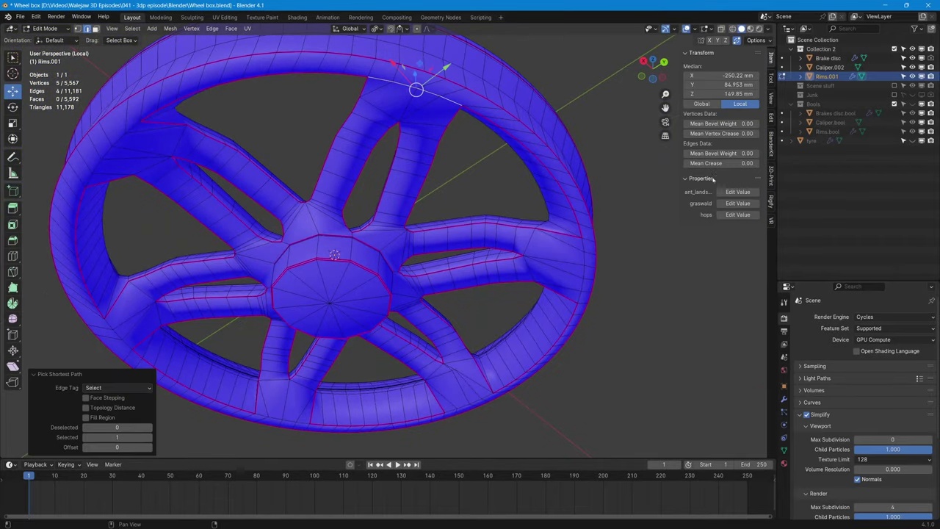
pyautogui.keyDown('shift'); pyautogui.moveTo(140, 174); pyautogui.dragTo(169, 170, button='middle'); pyautogui.keyUp('shift')
pyautogui.keyDown('ctrl'); pyautogui.click(151, 153); pyautogui.keyUp('ctrl')
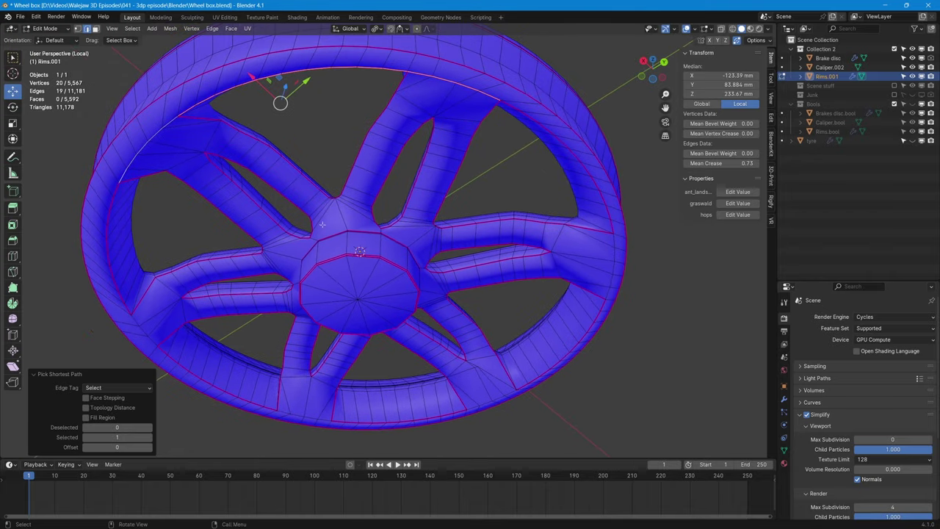
pyautogui.moveTo(322, 224); pyautogui.dragTo(323, 191, button='middle')
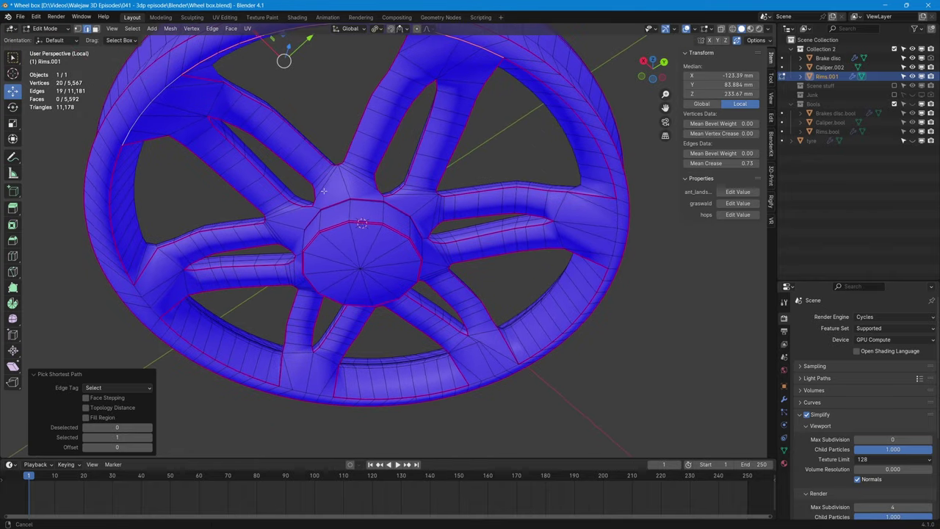
pyautogui.keyDown('ctrl'); pyautogui.click(156, 315); pyautogui.keyUp('ctrl')
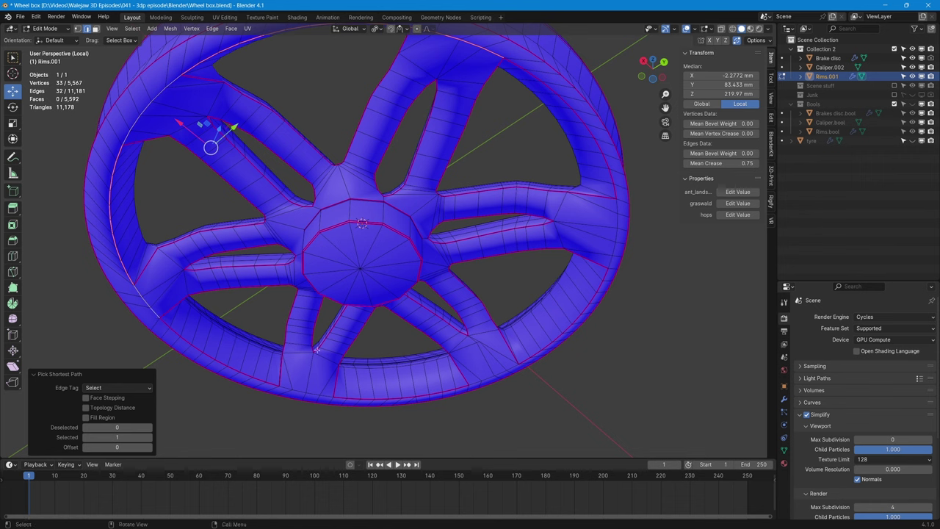
pyautogui.keyDown('ctrl'); pyautogui.click(333, 400); pyautogui.keyUp('ctrl')
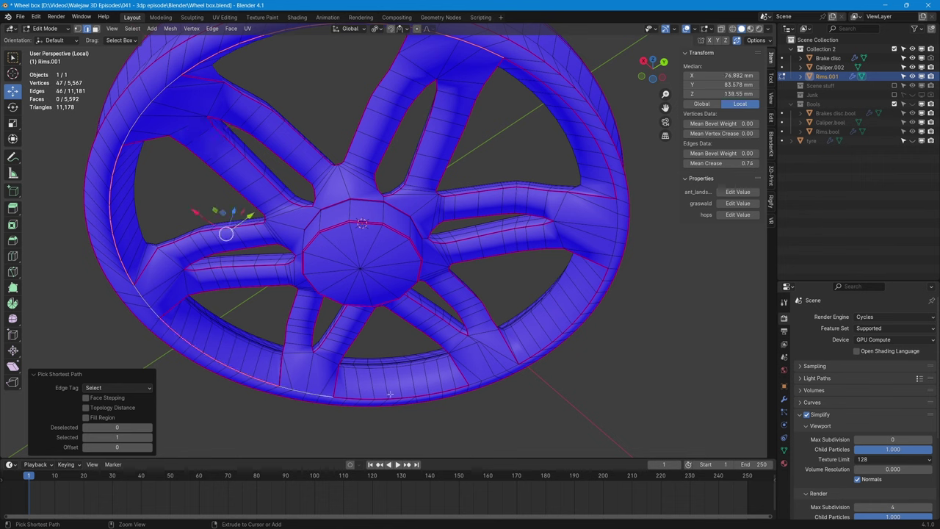
pyautogui.keyDown('ctrl'); pyautogui.click(514, 365); pyautogui.keyUp('ctrl')
pyautogui.keyDown('ctrl'); pyautogui.click(616, 209); pyautogui.keyUp('ctrl')
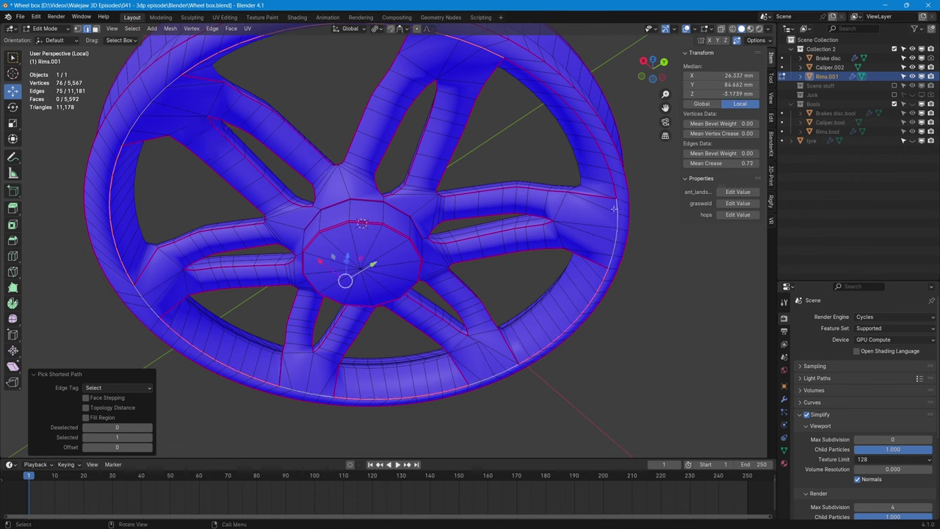
pyautogui.moveTo(720, 163); pyautogui.dragTo(759, 163)
pyautogui.moveTo(641, 274); pyautogui.dragTo(499, 101, button='middle')
pyautogui.hotkey('ctrl', 'r')
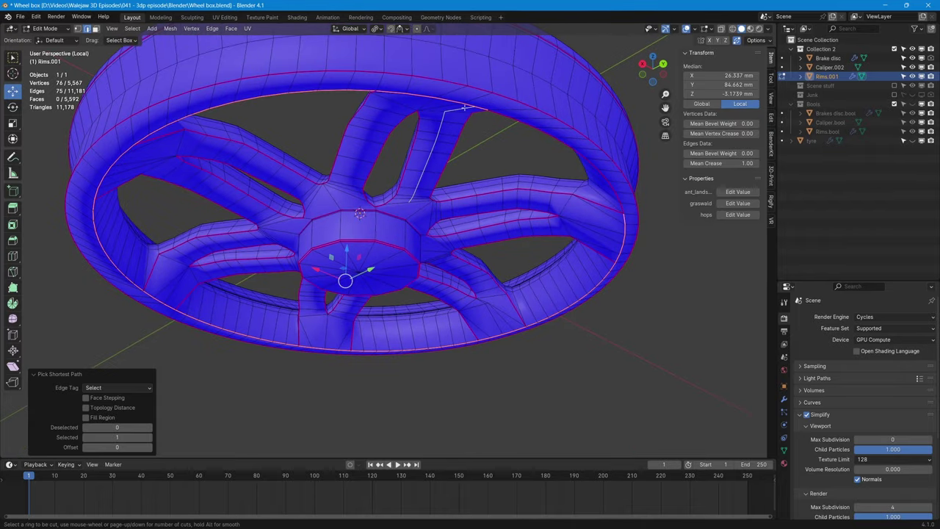
pyautogui.press('Escape')
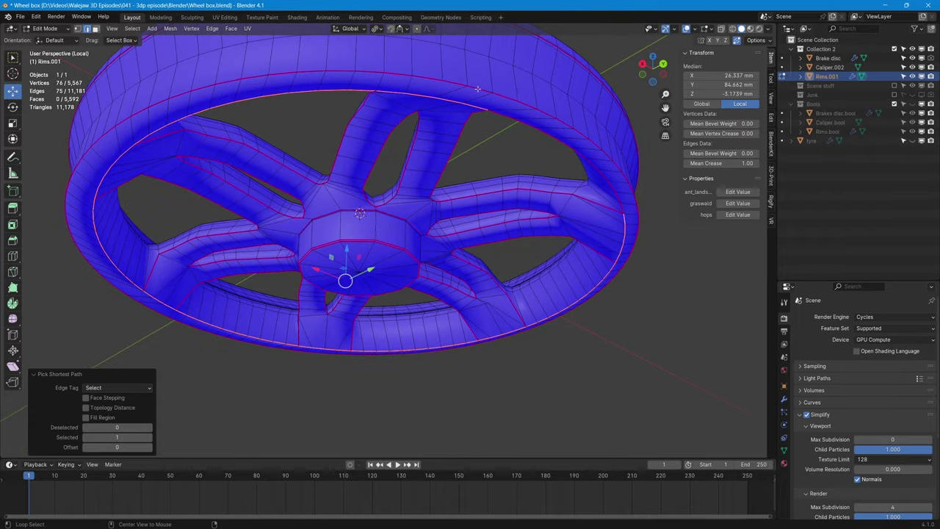
# - Select the geometry along the lower level of the rim and hub and flatten it by scaling it to 0 along global Z
pyautogui.keyDown('alt'); pyautogui.click(477, 89); pyautogui.keyUp('alt')
pyautogui.moveTo(477, 89); pyautogui.dragTo(411, 154, button='middle')
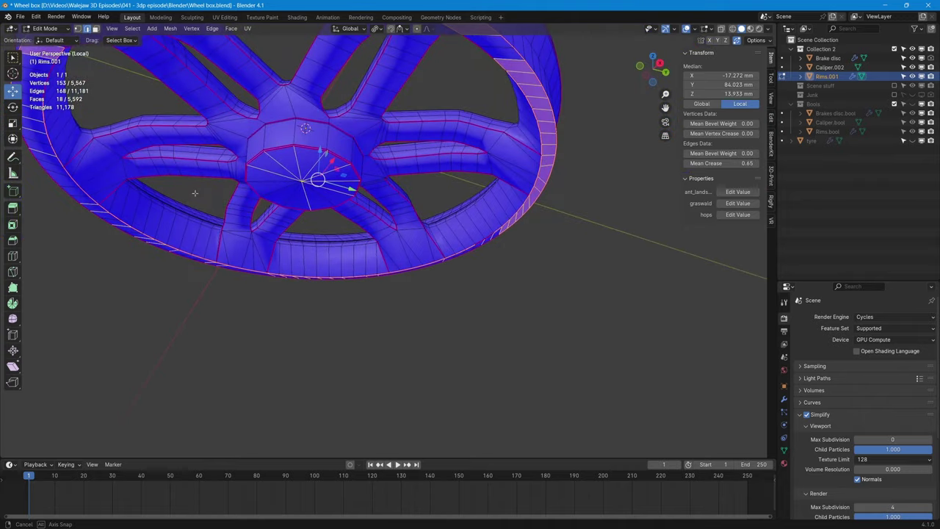
pyautogui.moveTo(195, 193); pyautogui.dragTo(510, 222, button='middle')
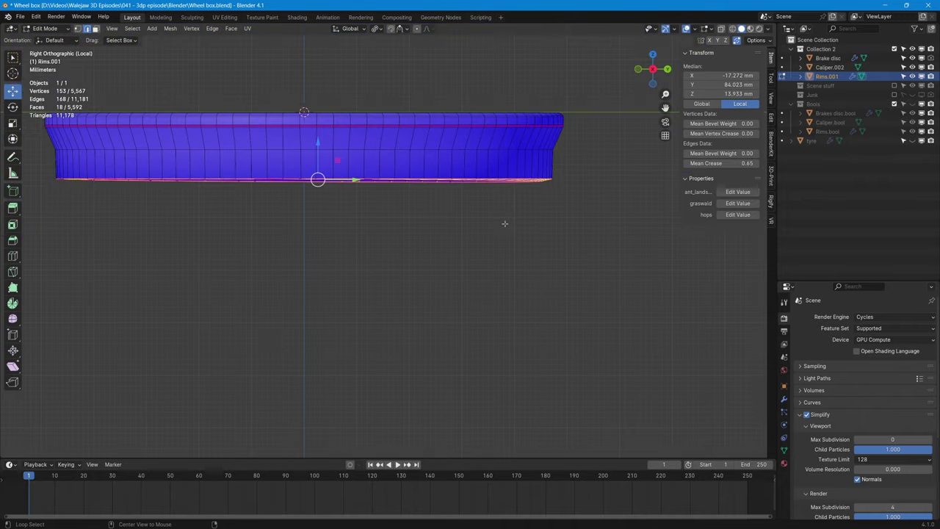
pyautogui.hotkey('alt', 'z')
pyautogui.keyDown('shift'); pyautogui.moveTo(590, 211); pyautogui.dragTo(49, 177); pyautogui.keyUp('shift')
pyautogui.hotkey('alt', 'z')
pyautogui.moveTo(49, 177); pyautogui.dragTo(297, 217, button='middle')
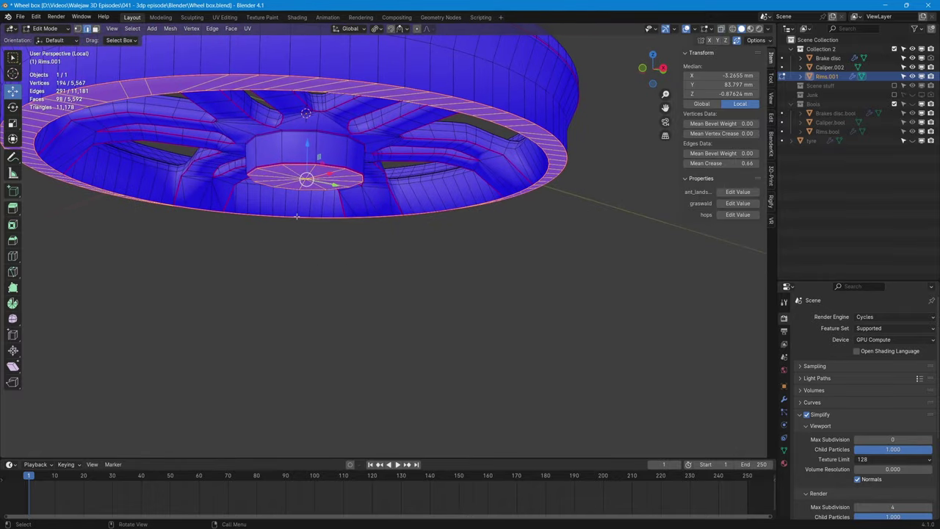
pyautogui.press('s')
pyautogui.press('z')
pyautogui.press('0')
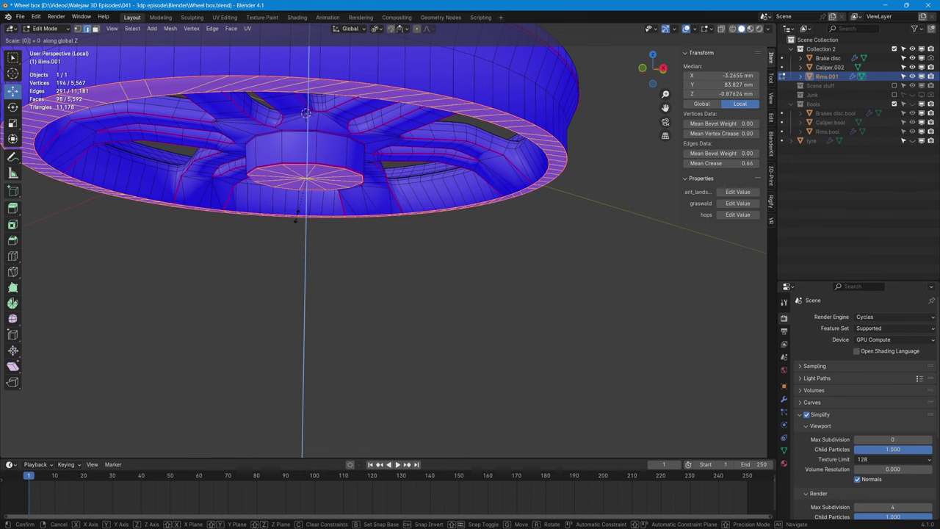
pyautogui.press('Return')
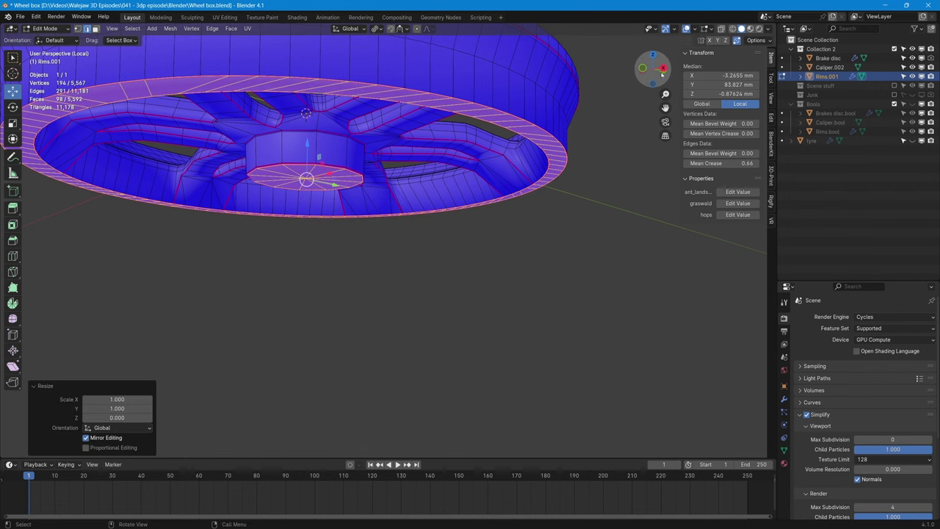
pyautogui.click(663, 68)
pyautogui.scroll(2, 462, 203)
pyautogui.moveTo(463, 203); pyautogui.dragTo(466, 295, button='middle')
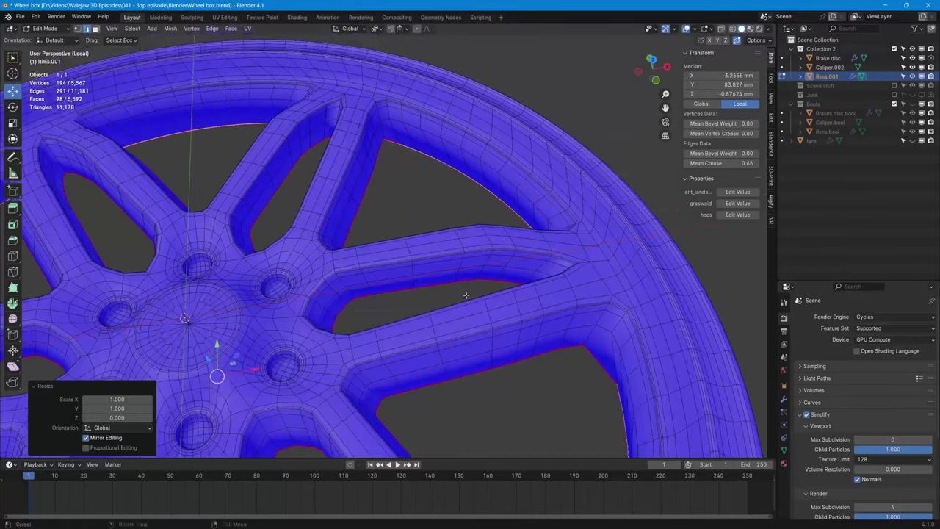
pyautogui.keyDown('alt'); pyautogui.click(522, 199); pyautogui.keyUp('alt')
pyautogui.moveTo(521, 199); pyautogui.dragTo(279, 276, button='middle')
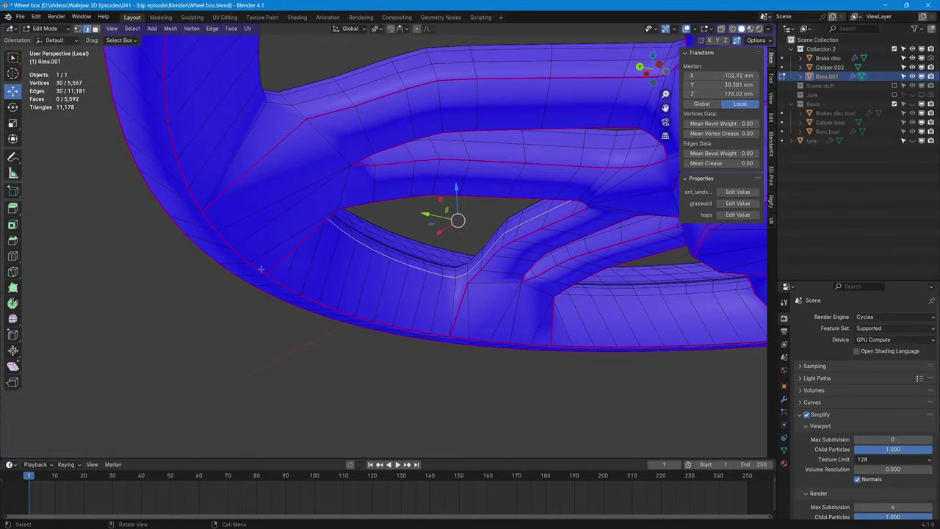
# - Select the complete edge loop around the rim's inner lower edge and give it a narrow single-segment bevel
pyautogui.click(261, 269)
pyautogui.scroll(-5, 221, 263)
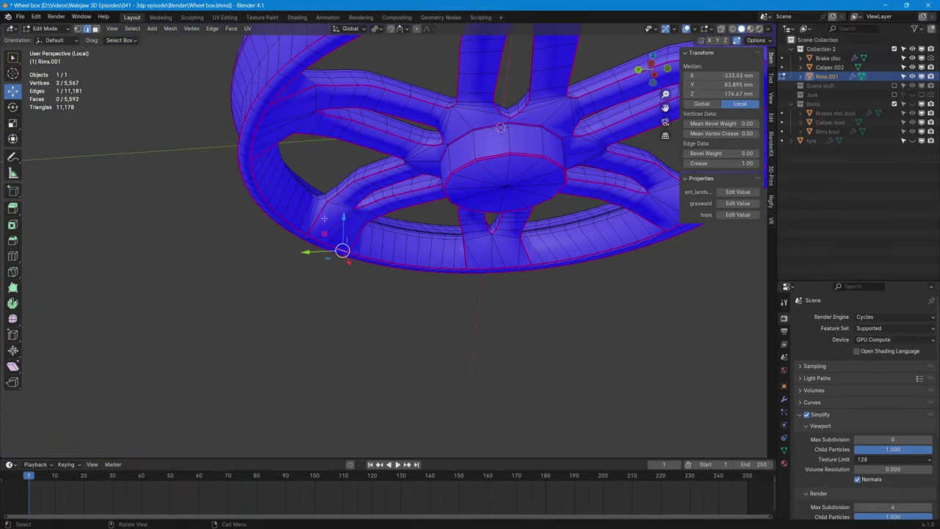
pyautogui.scroll(-1, 344, 183)
pyautogui.keyDown('ctrl'); pyautogui.click(480, 64); pyautogui.keyUp('ctrl')
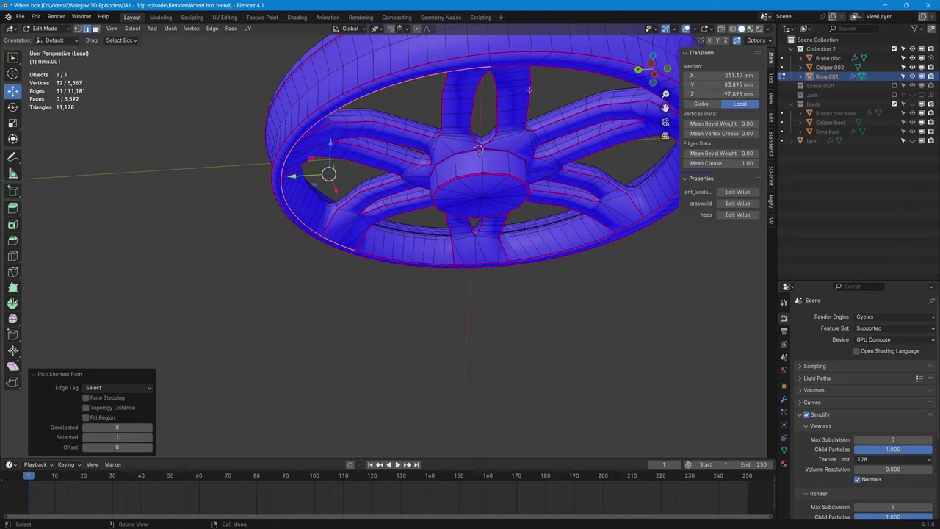
pyautogui.moveTo(480, 63); pyautogui.dragTo(398, 66, button='middle')
pyautogui.keyDown('ctrl'); pyautogui.click(542, 123); pyautogui.keyUp('ctrl')
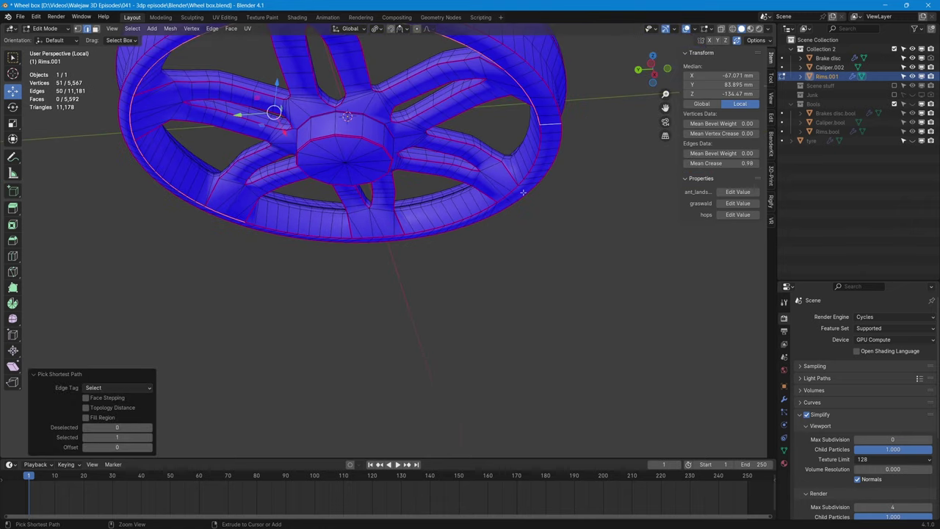
pyautogui.hotkey('ctrl', 'z')
pyautogui.keyDown('ctrl'); pyautogui.click(540, 129); pyautogui.keyUp('ctrl')
pyautogui.keyDown('ctrl'); pyautogui.click(489, 217); pyautogui.keyUp('ctrl')
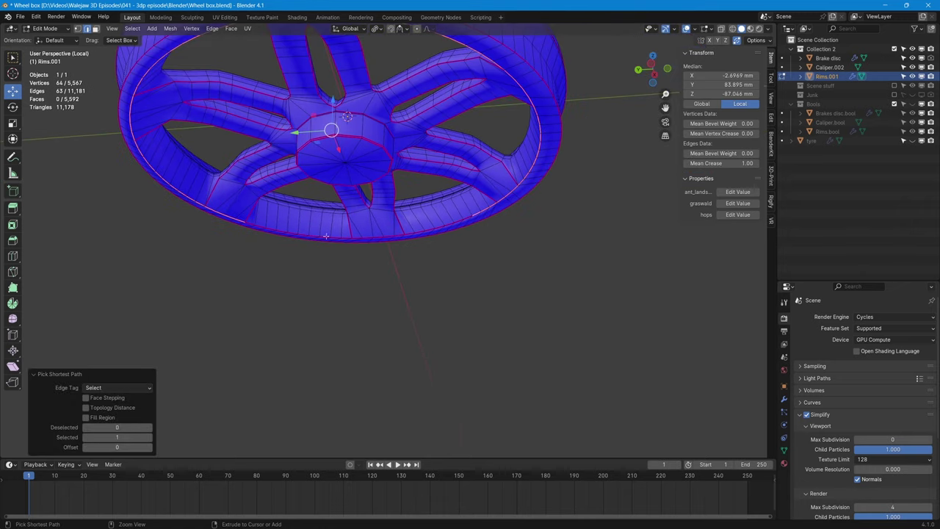
pyautogui.keyDown('ctrl'); pyautogui.click(250, 223); pyautogui.keyUp('ctrl')
pyautogui.moveTo(250, 223); pyautogui.dragTo(375, 280, button='middle')
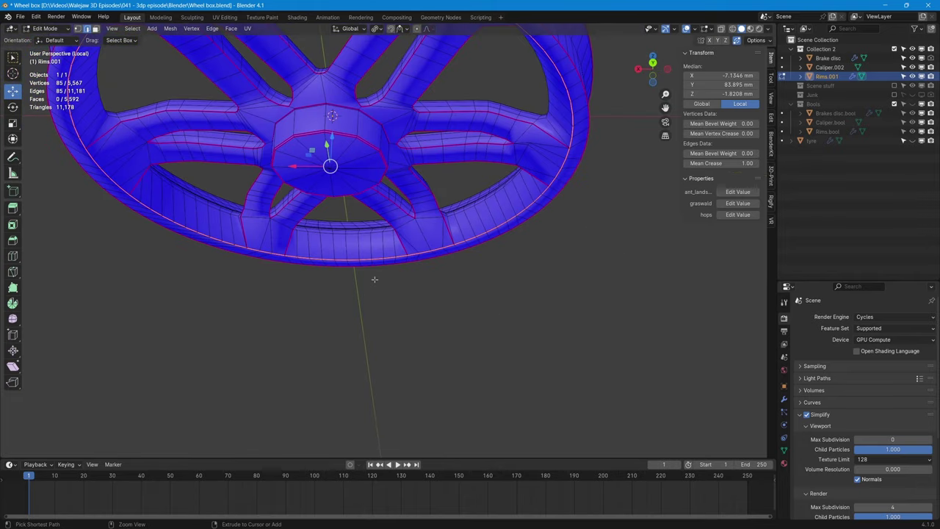
pyautogui.hotkey('ctrl', 'b')
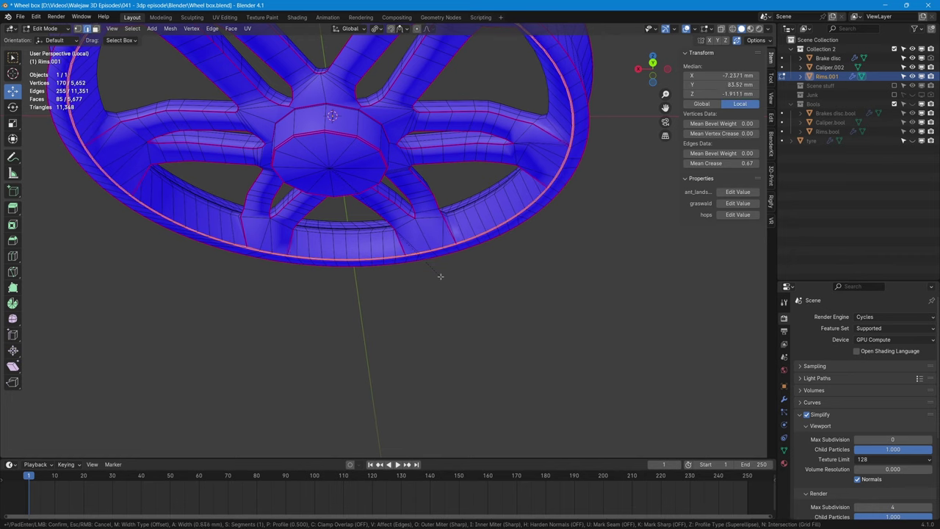
pyautogui.click(401, 280)
pyautogui.scroll(3, 401, 280)
pyautogui.press('ctrl+KP_Add')
pyautogui.press('ctrl+KP_Subtract')
pyautogui.press('ctrl+KP_Subtract')
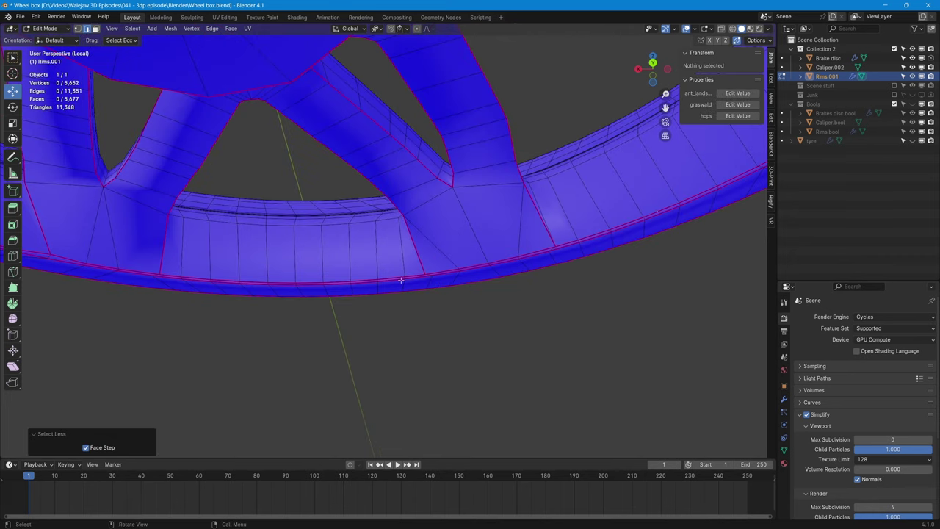
pyautogui.keyDown('alt'); pyautogui.click(404, 280); pyautogui.keyUp('alt')
pyautogui.scroll(-4, 441, 287)
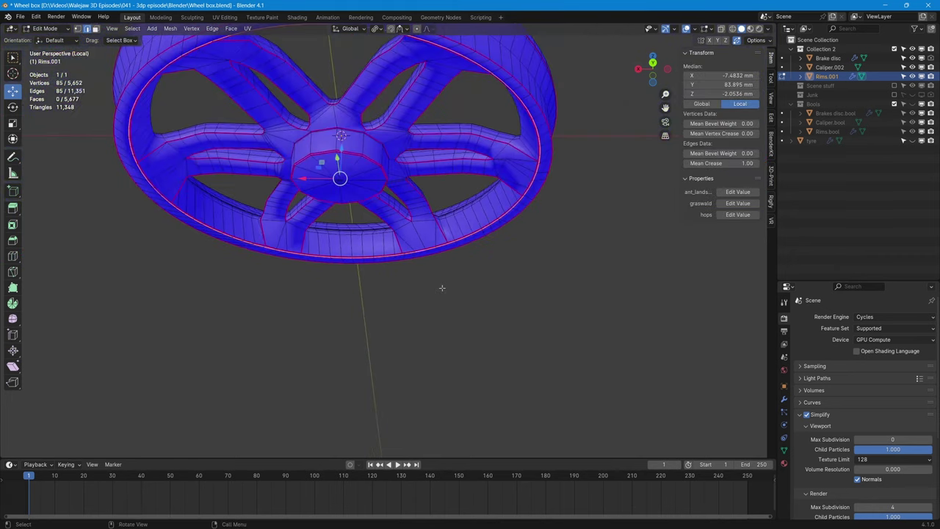
# - Select the inner of the two beveled rim loops and move it about 4.39 mm up along global Z into the rim
pyautogui.scroll(6, 441, 288)
pyautogui.scroll(2, 466, 222)
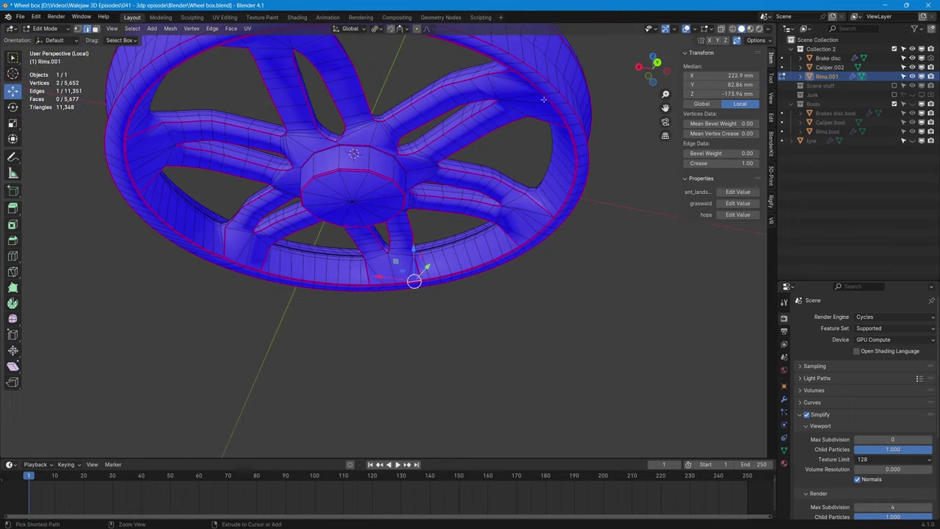
pyautogui.keyDown('ctrl'); pyautogui.click(543, 99); pyautogui.keyUp('ctrl')
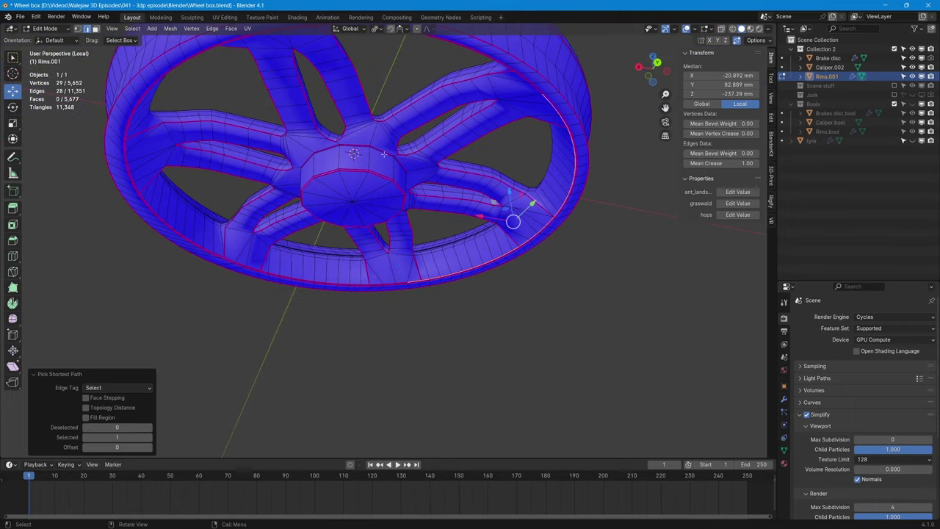
pyautogui.keyDown('ctrl'); pyautogui.click(141, 174); pyautogui.keyUp('ctrl')
pyautogui.keyDown('ctrl'); pyautogui.click(401, 283); pyautogui.keyUp('ctrl')
pyautogui.scroll(3, 401, 281)
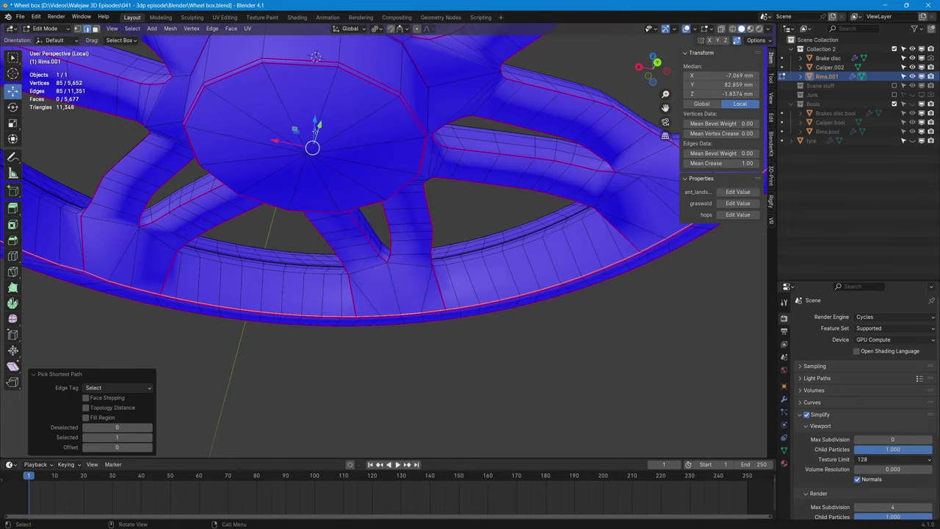
pyautogui.moveTo(314, 126); pyautogui.dragTo(314, 125)
pyautogui.moveTo(310, 102); pyautogui.dragTo(287, 77)
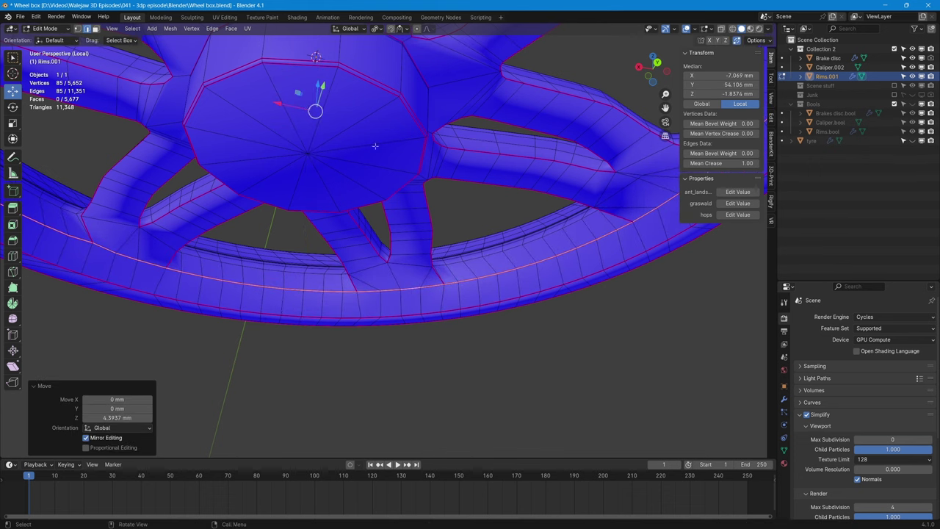
# - Examine the rim's reshaped inner wall and its spoke junctions from below
pyautogui.scroll(-4, 376, 153)
pyautogui.moveTo(376, 153); pyautogui.dragTo(555, 181, button='middle')
pyautogui.scroll(4, 510, 254)
pyautogui.moveTo(512, 254); pyautogui.dragTo(421, 250, button='middle')
pyautogui.moveTo(397, 284); pyautogui.dragTo(382, 219, button='middle')
pyautogui.scroll(3, 382, 218)
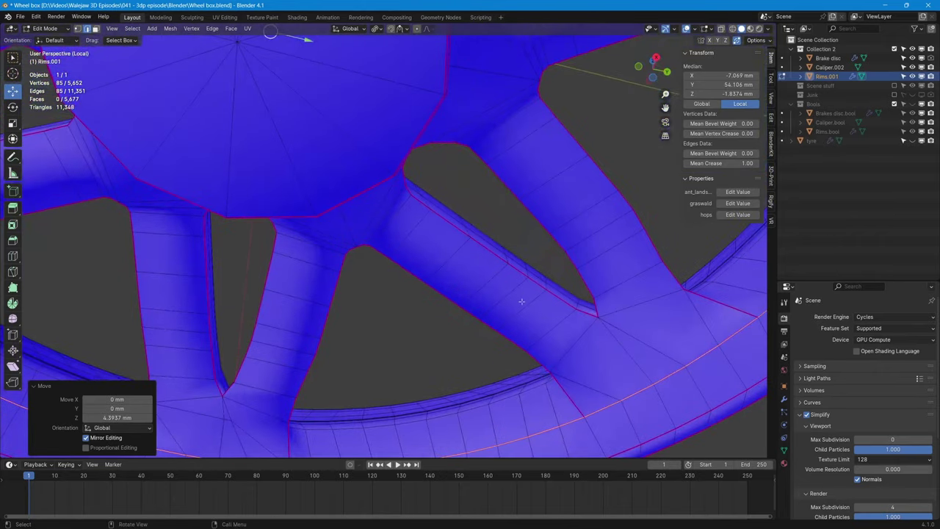
pyautogui.keyDown('shift'); pyautogui.moveTo(522, 301); pyautogui.dragTo(449, 131, button='middle'); pyautogui.keyUp('shift')
pyautogui.scroll(-8, 449, 130)
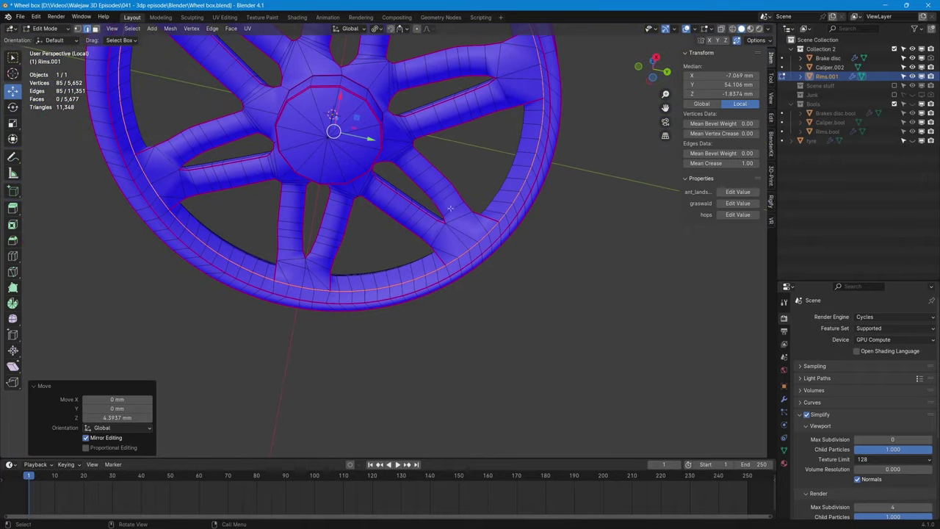
pyautogui.moveTo(450, 209); pyautogui.dragTo(500, 235, button='middle')
pyautogui.scroll(4, 493, 237)
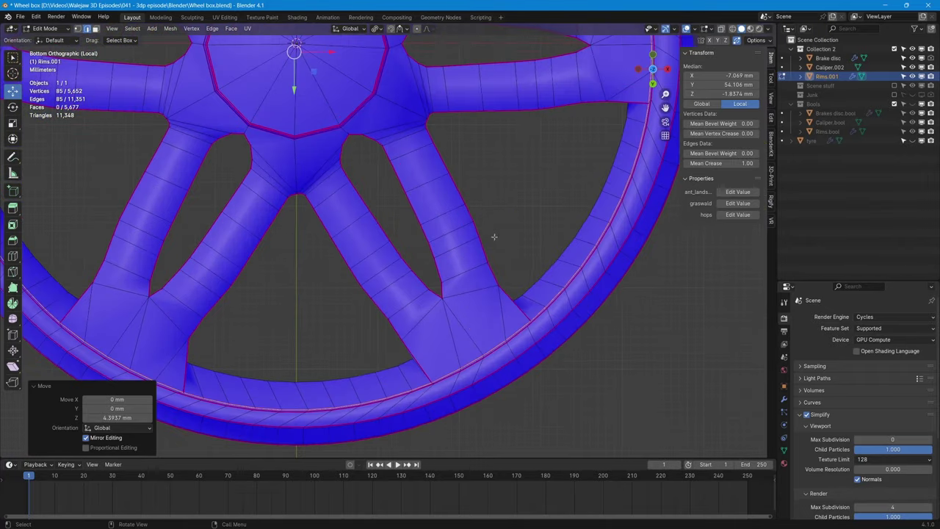
# - Add two loop cuts to the rim's inner wall, one slid toward the lower edge at factor 0.761 and one toward the raised loop at -0.641
pyautogui.moveTo(492, 300); pyautogui.dragTo(462, 262, button='middle')
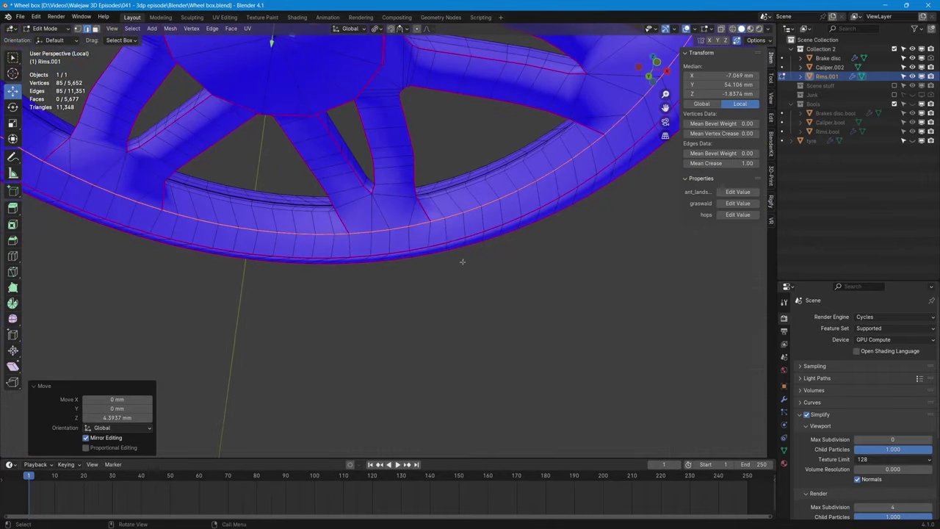
pyautogui.hotkey('ctrl', 'r')
pyautogui.click(407, 244)
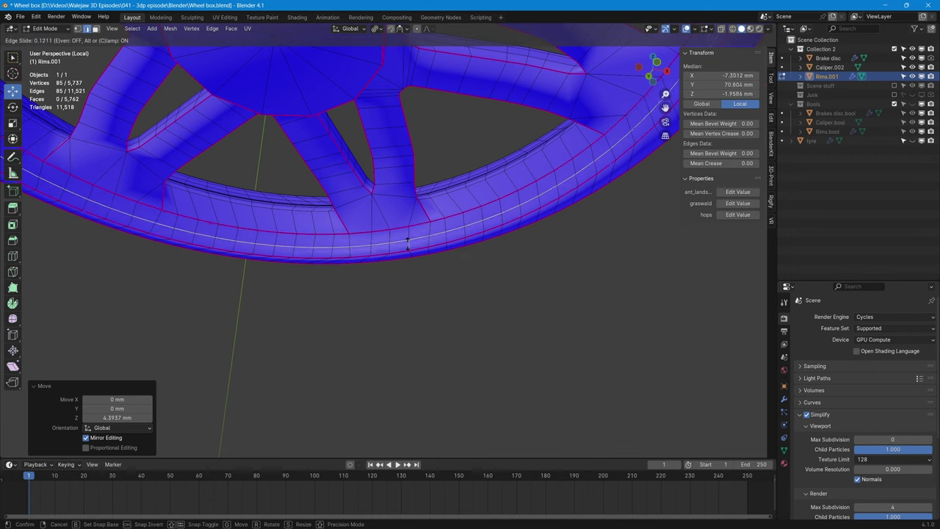
pyautogui.click(403, 244)
pyautogui.hotkey('ctrl', 'r')
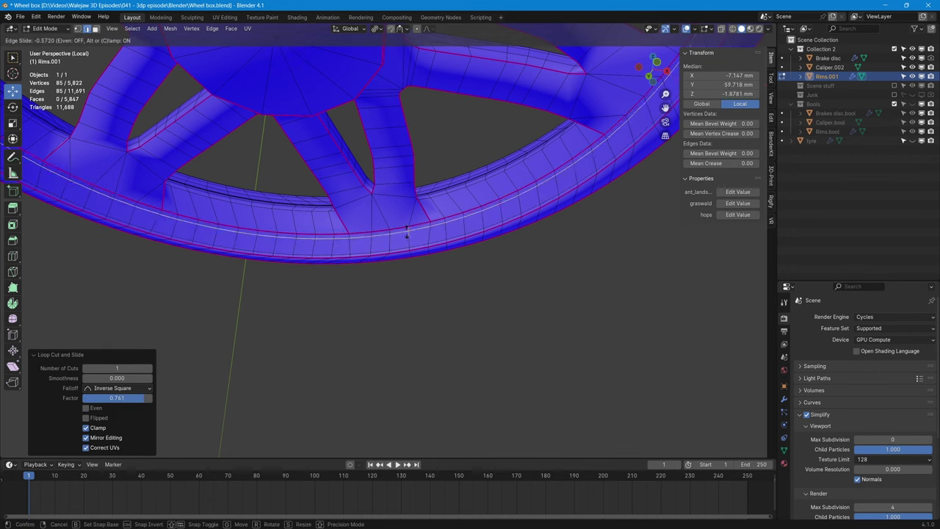
pyautogui.click(405, 237)
pyautogui.click(408, 252)
pyautogui.moveTo(408, 252); pyautogui.dragTo(462, 340, button='middle')
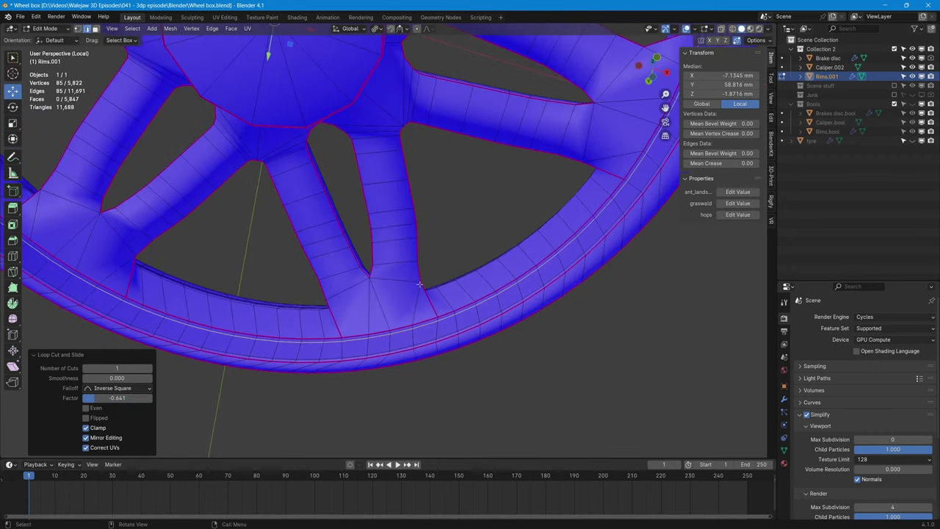
pyautogui.hotkey('ctrl', 'r')
pyautogui.rightClick(459, 340)
# - Check the rim's profile, leave Edit Mode and exit local view to show all the wheel parts
pyautogui.scroll(-3, 473, 355)
pyautogui.moveTo(472, 354); pyautogui.dragTo(431, 289, button='middle')
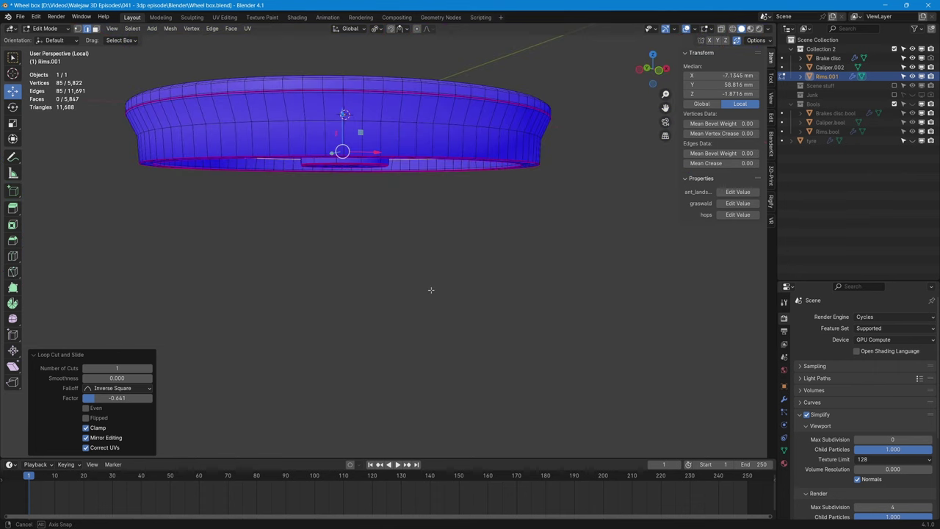
pyautogui.click(659, 72)
pyautogui.scroll(3, 434, 232)
pyautogui.scroll(-1, 434, 232)
pyautogui.moveTo(434, 232); pyautogui.dragTo(465, 299, button='middle')
pyautogui.press('Tab')
pyautogui.press('/')
# - Select the brake disc and add a Boolean modifier after its Subdivision modifier
pyautogui.click(465, 299)
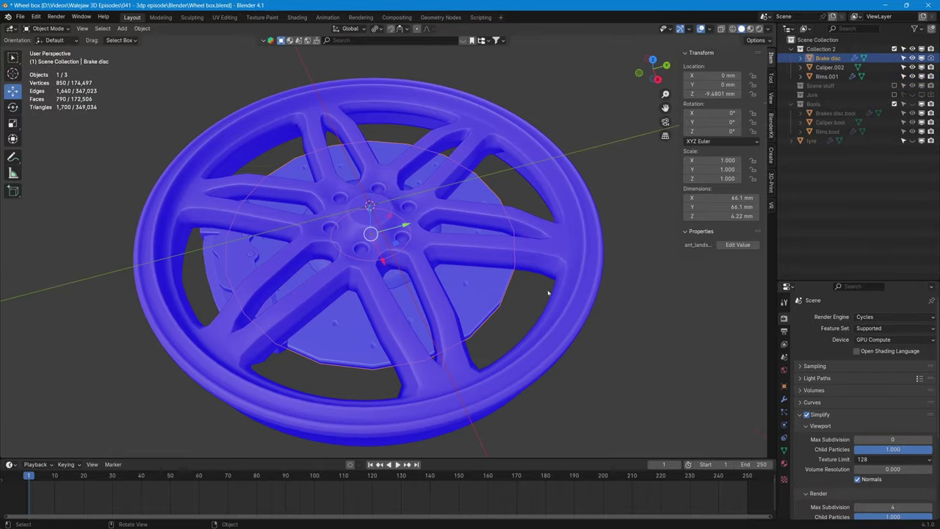
pyautogui.click(784, 399)
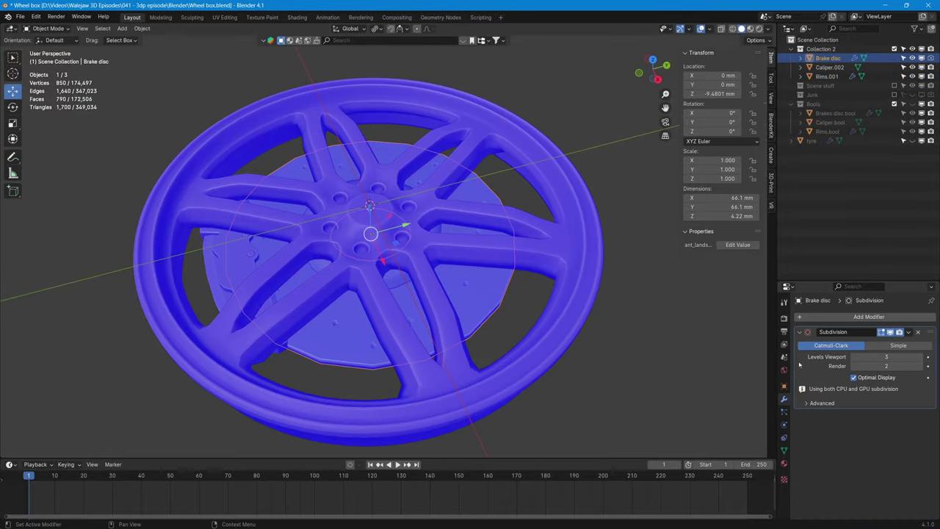
pyautogui.click(804, 316)
pyautogui.moveTo(804, 316)
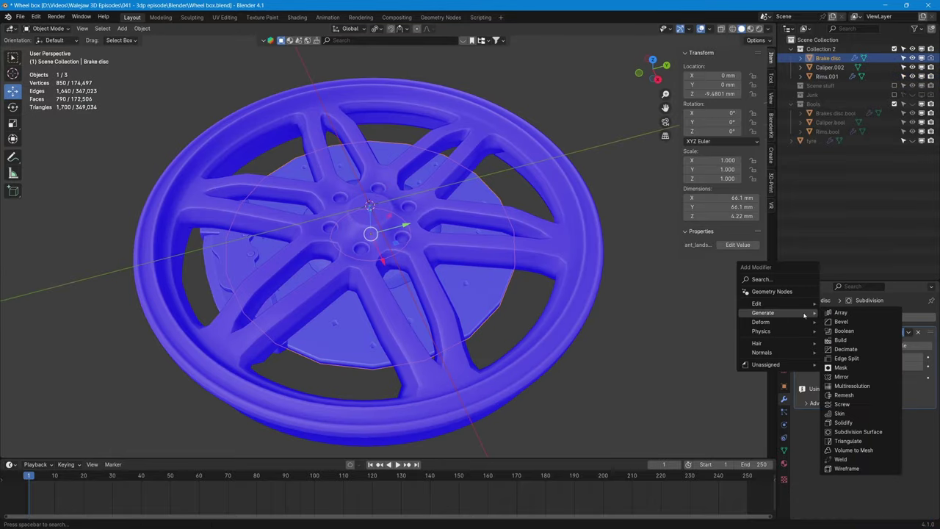
pyautogui.click(864, 335)
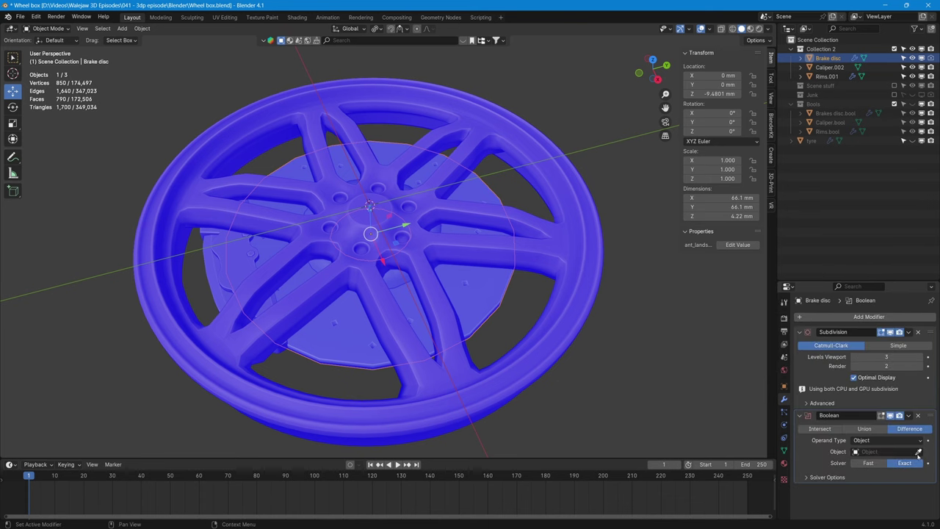
# - Try Rims.001 as the brake disc's Boolean Difference object, check the disc from below, and clear that object
pyautogui.click(918, 452)
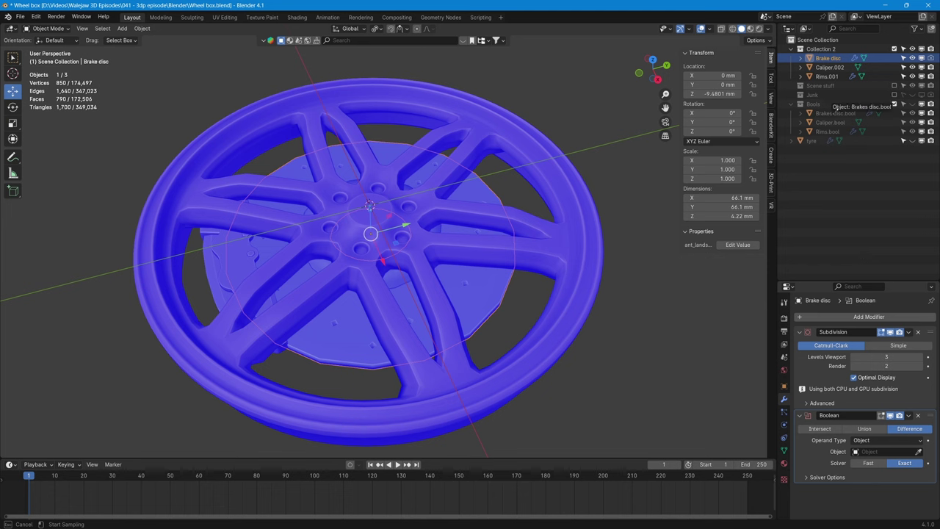
pyautogui.click(826, 73)
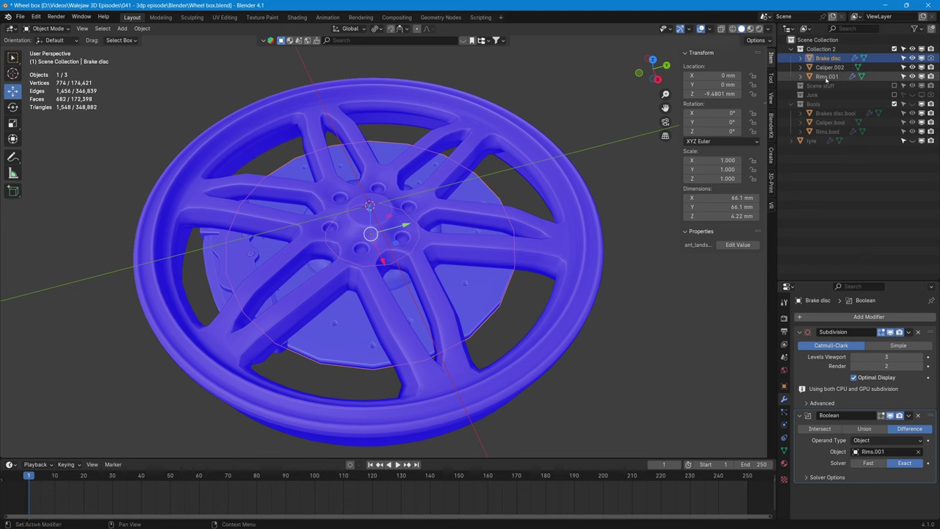
pyautogui.moveTo(563, 388); pyautogui.dragTo(475, 219, button='middle')
pyautogui.press('KP_Divide')
pyautogui.press('KP_Divide')
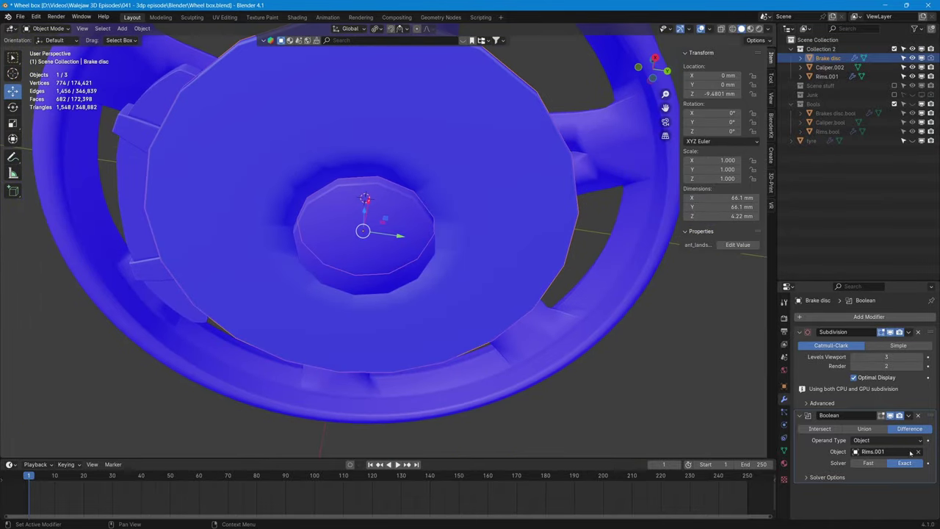
pyautogui.click(918, 452)
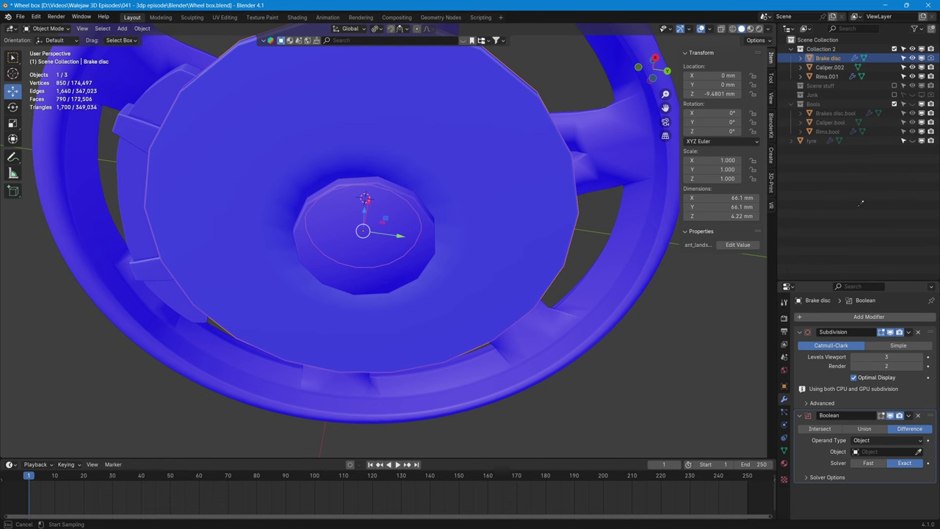
# - Try Rims.bool as the brake disc's Boolean Difference object and delete the old Rims.bool cutter from the scene
pyautogui.click(828, 131)
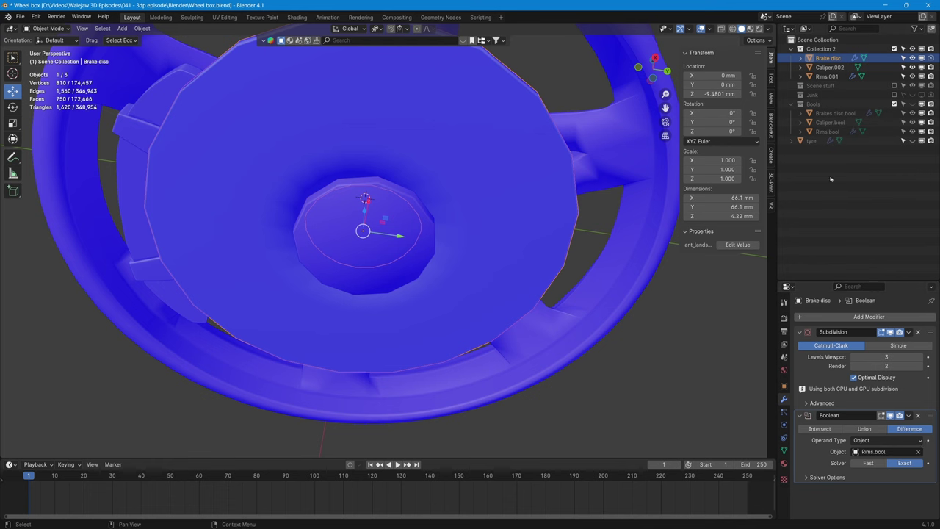
pyautogui.moveTo(578, 271); pyautogui.dragTo(590, 309, button='middle')
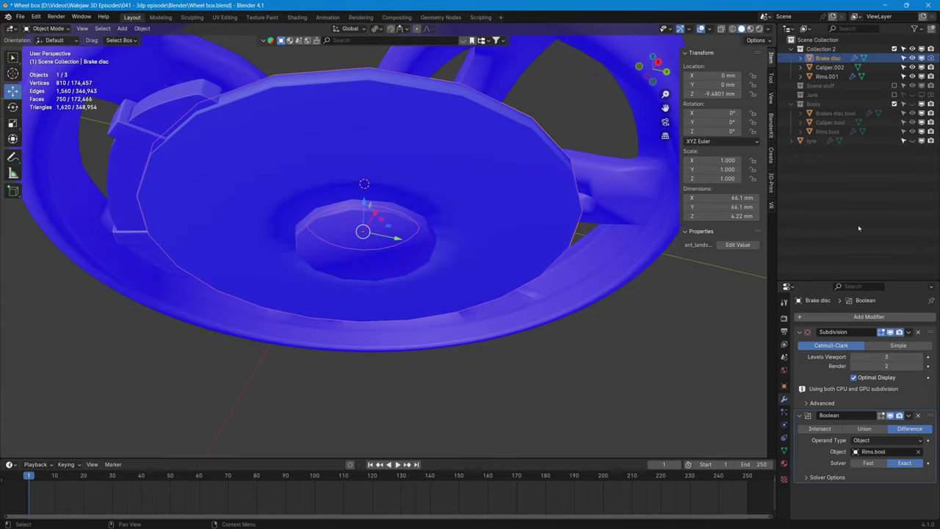
pyautogui.click(830, 132)
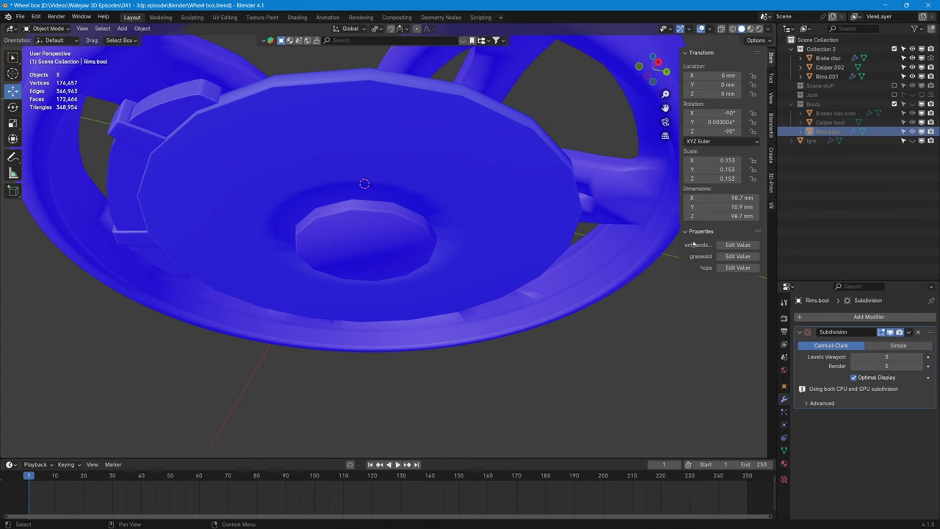
pyautogui.press('Delete')
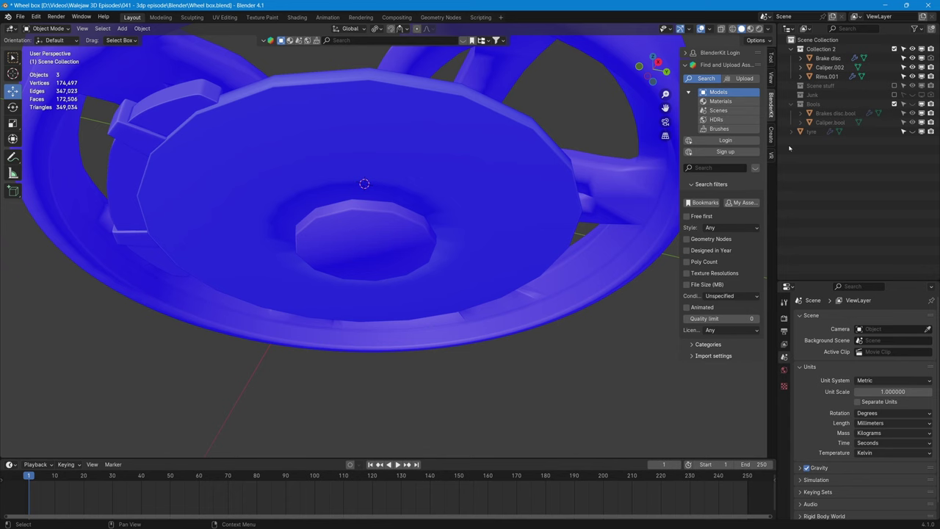
# - Duplicate Rims.001 in place and move the copy into the Bools collection
pyautogui.click(826, 76)
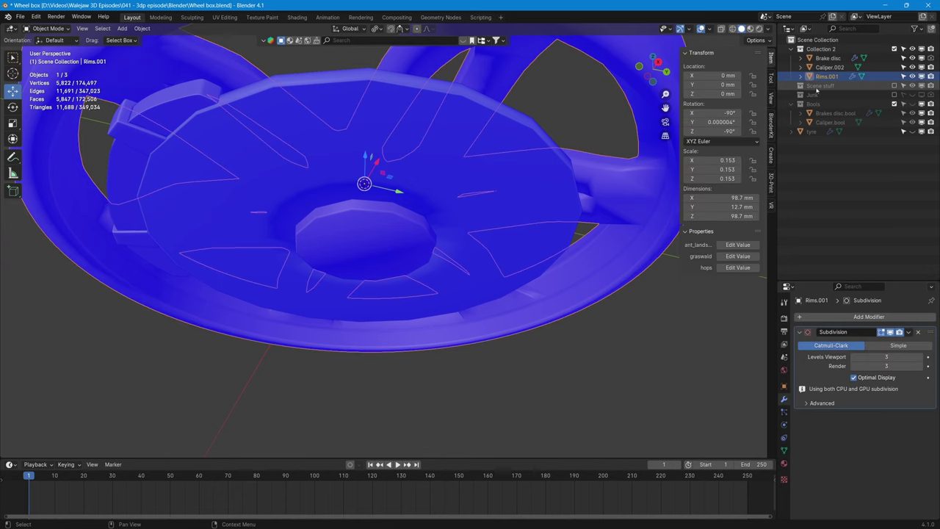
pyautogui.hotkey('shift', 'd')
pyautogui.rightClick(597, 210)
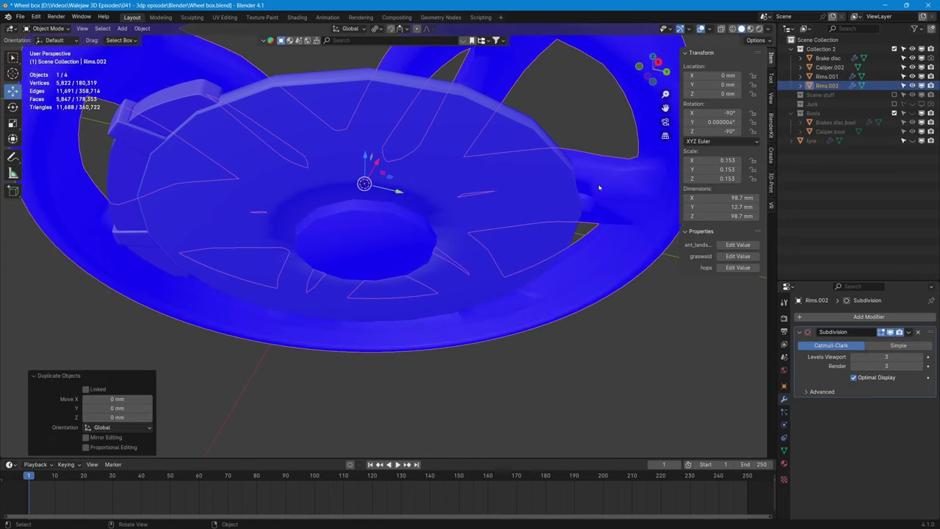
pyautogui.moveTo(832, 87); pyautogui.dragTo(833, 111)
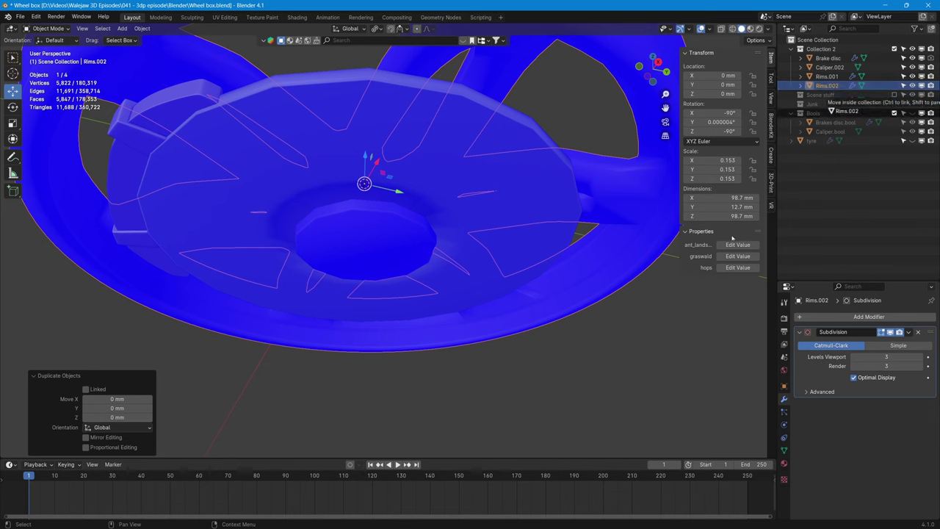
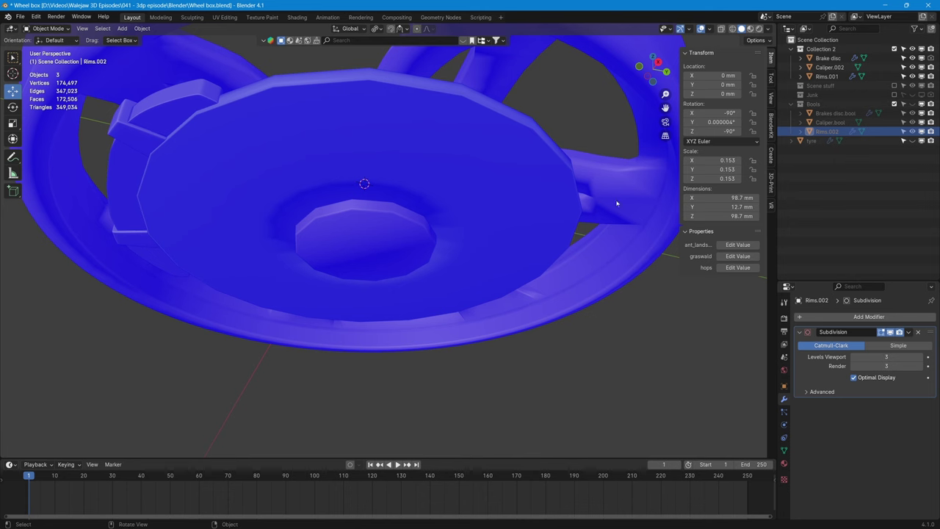
# - Set the copied rim as the brake disc's Boolean Difference object and rename the copy Rims.bool
pyautogui.moveTo(615, 203); pyautogui.dragTo(518, 331, button='middle')
pyautogui.click(480, 353)
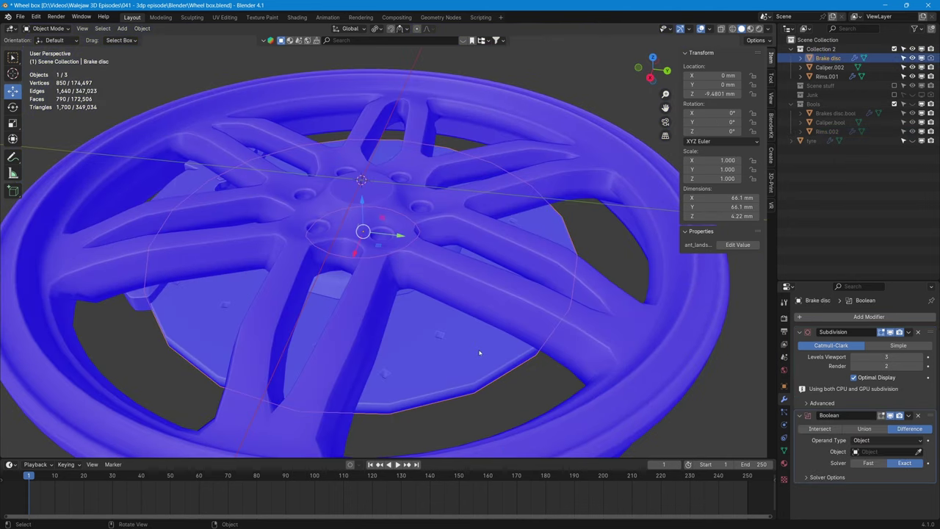
pyautogui.click(918, 451)
pyautogui.click(841, 129)
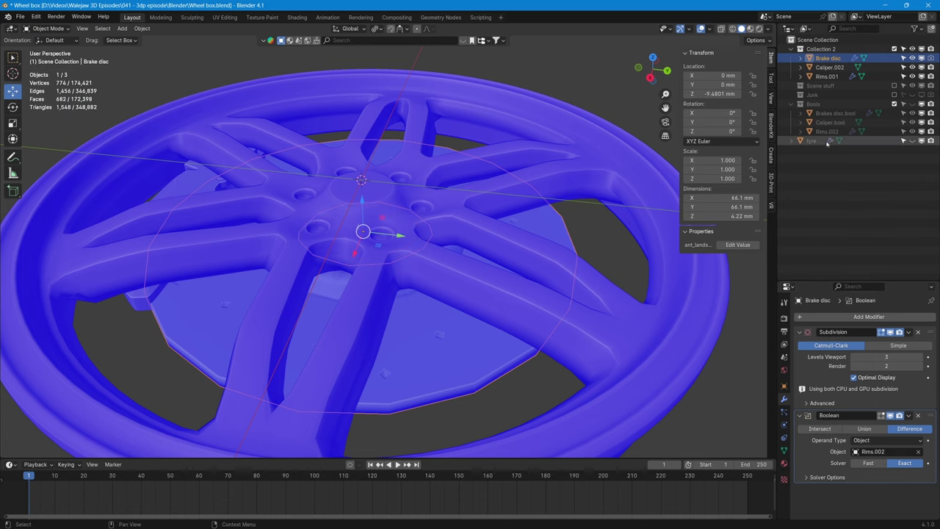
pyautogui.click(837, 133)
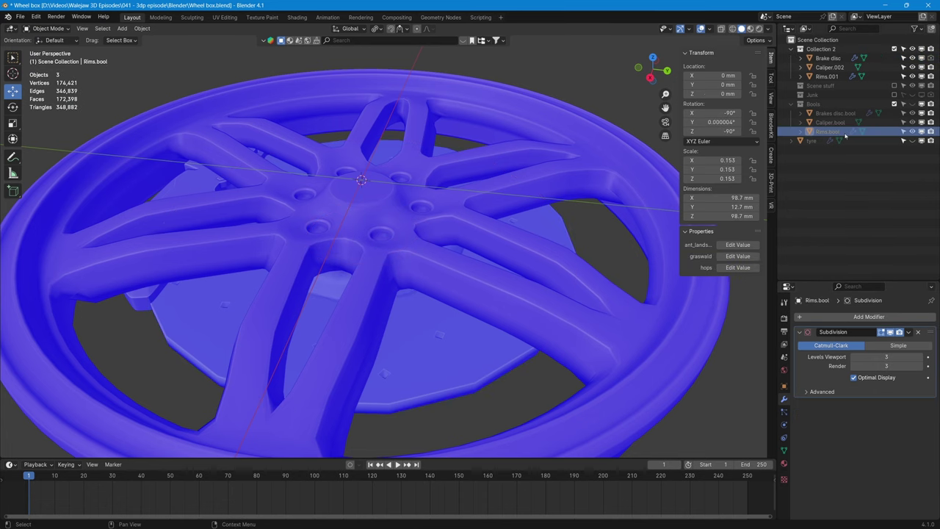
# - Show the tyre, isolate it in local view and check the recess cut by the Bools collection
pyautogui.moveTo(596, 281); pyautogui.dragTo(544, 331, button='middle')
pyautogui.scroll(-4, 577, 313)
pyautogui.scroll(4, 423, 295)
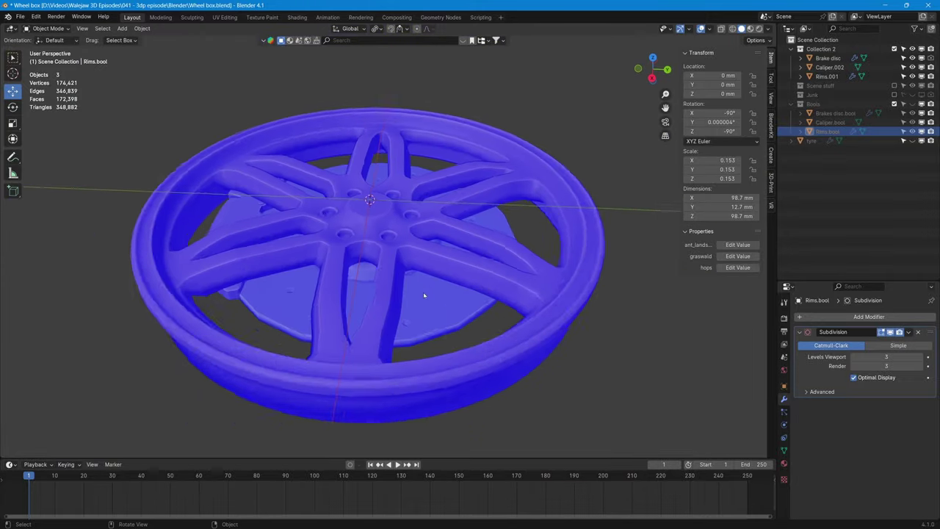
pyautogui.click(912, 140)
pyautogui.scroll(-2, 621, 335)
pyautogui.click(562, 322)
pyautogui.press('KP_Divide')
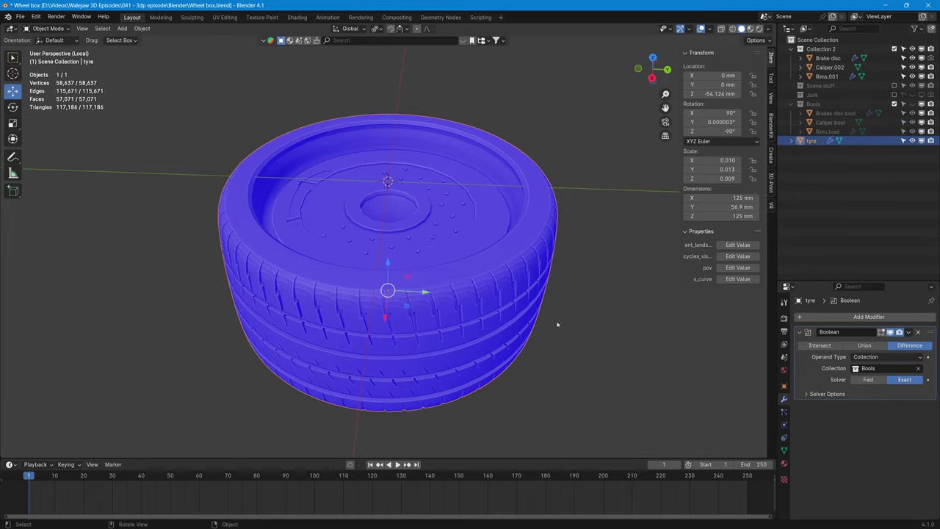
pyautogui.moveTo(556, 324); pyautogui.dragTo(445, 239, button='middle')
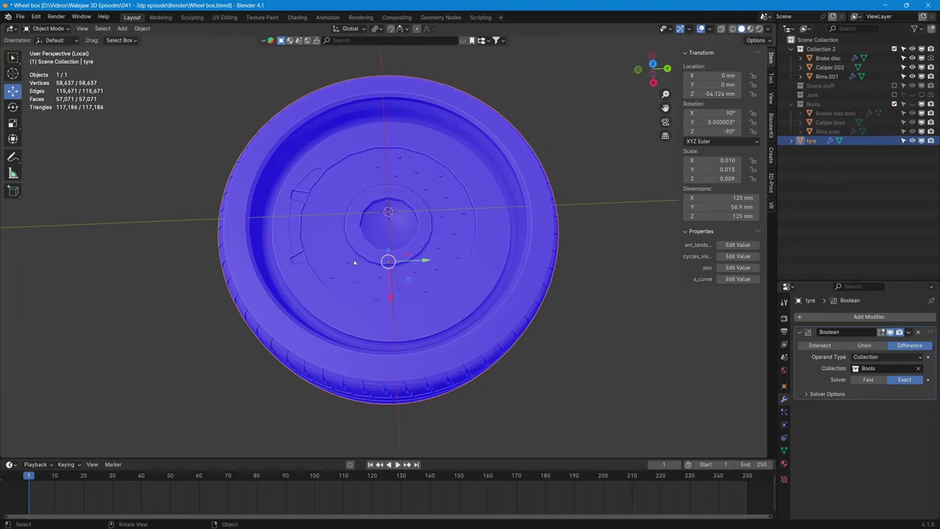
pyautogui.scroll(5, 354, 262)
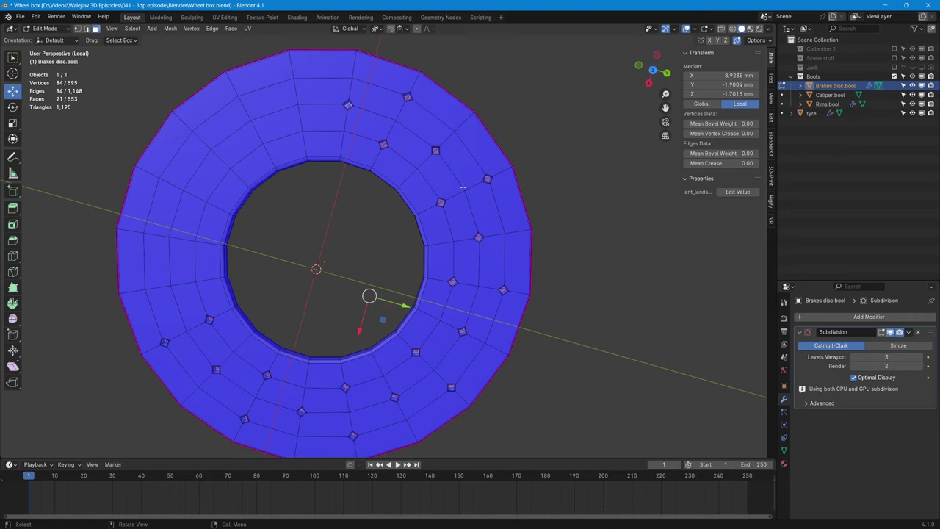
# - Grow the selection around the small holes of Brakes disc.bool by two steps and dissolve the selected faces
pyautogui.scroll(2, 471, 236)
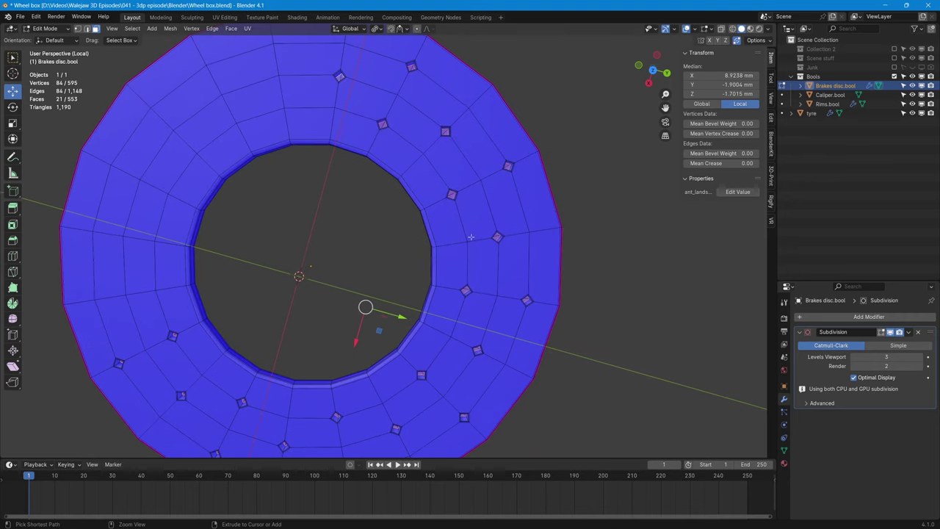
pyautogui.press('ctrl+KP_Add')
pyautogui.press('ctrl+KP_Add')
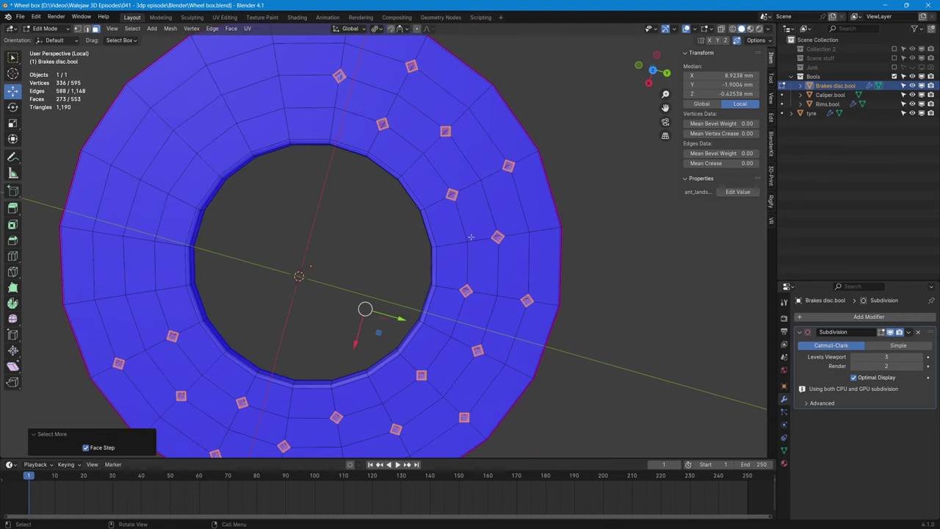
pyautogui.press('x')
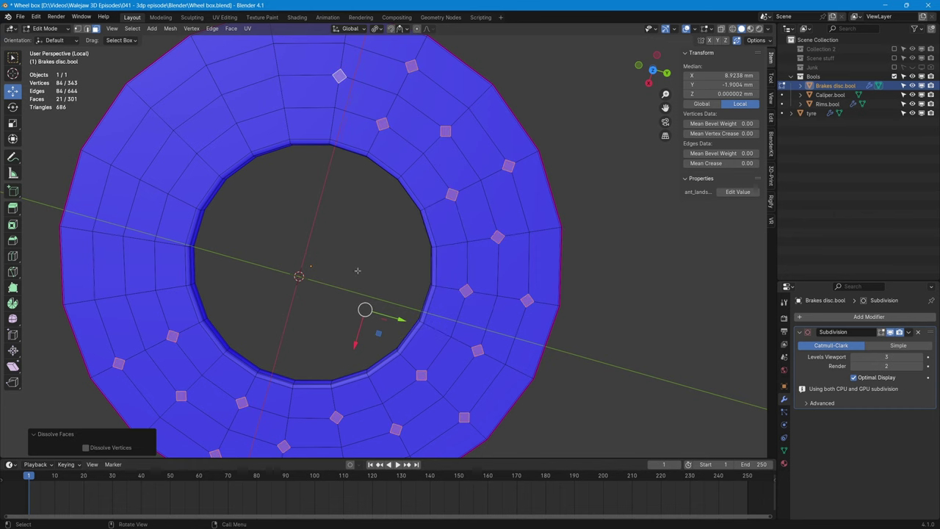
pyautogui.moveTo(358, 271); pyautogui.dragTo(376, 223, button='middle')
pyautogui.moveTo(477, 213); pyautogui.dragTo(428, 201, button='middle')
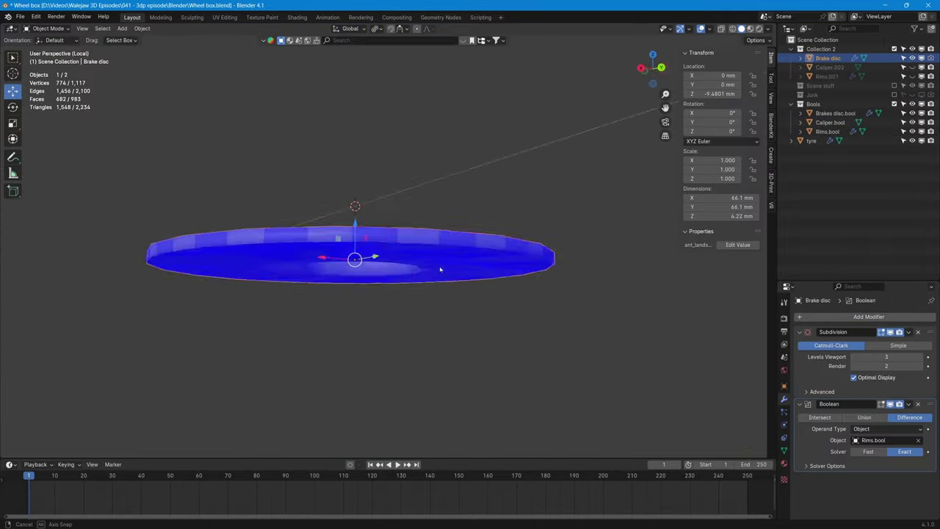
# - Copy the brake disc into the Bools collection and delete the old Brakes disc.bool cutter
pyautogui.moveTo(441, 269)
pyautogui.mouseDown(button='middle')
pyautogui.moveTo(441, 176)
pyautogui.moveTo(422, 338)
pyautogui.moveTo(422, 219)
pyautogui.moveTo(453, 214)
pyautogui.moveTo(462, 311)
pyautogui.moveTo(475, 266)
pyautogui.moveTo(498, 241)
pyautogui.mouseUp(button='middle')
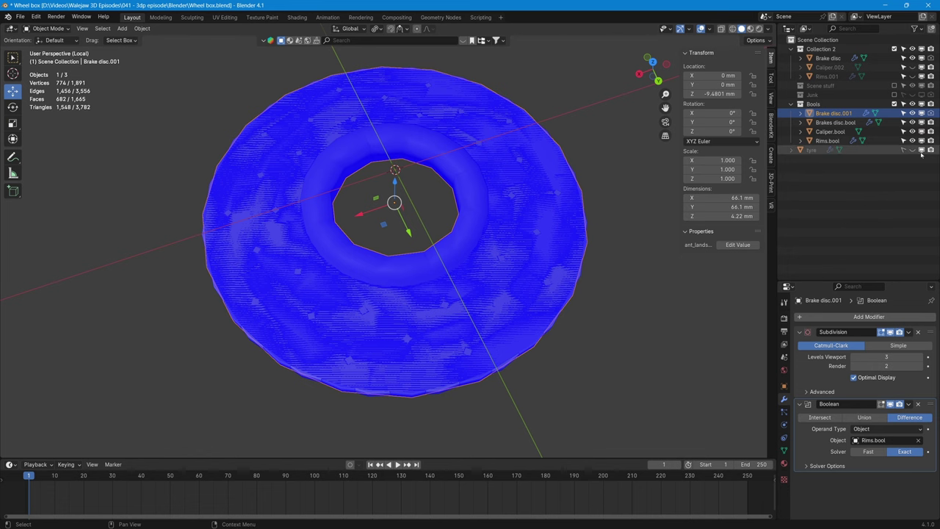
pyautogui.moveTo(558, 294); pyautogui.dragTo(588, 273, button='middle')
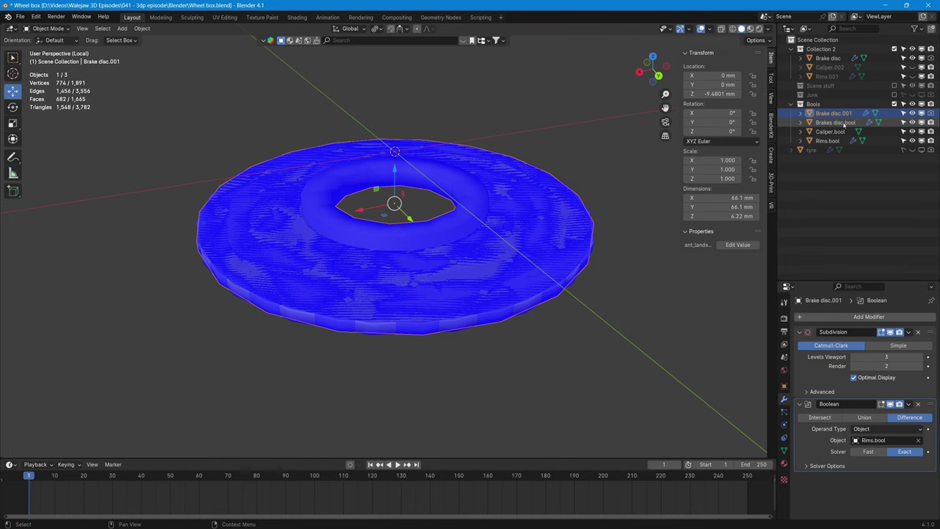
pyautogui.click(837, 123)
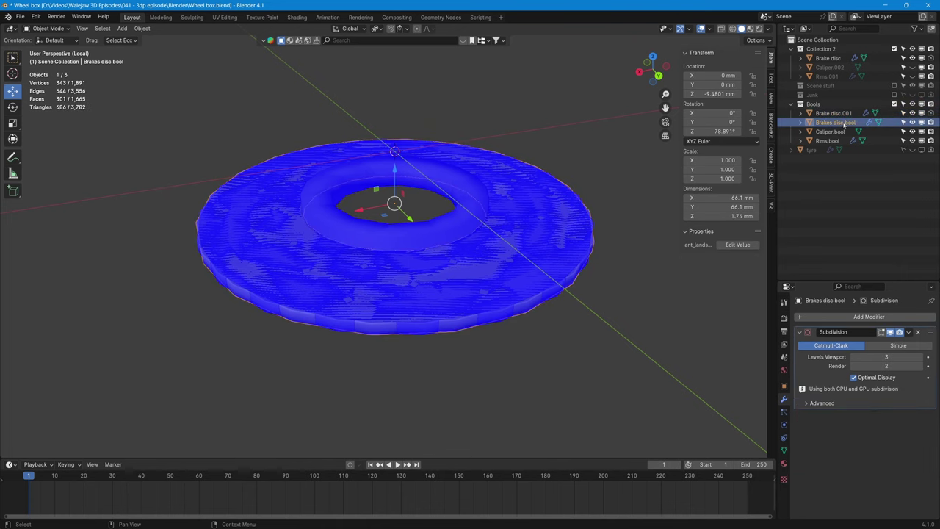
pyautogui.press('Delete')
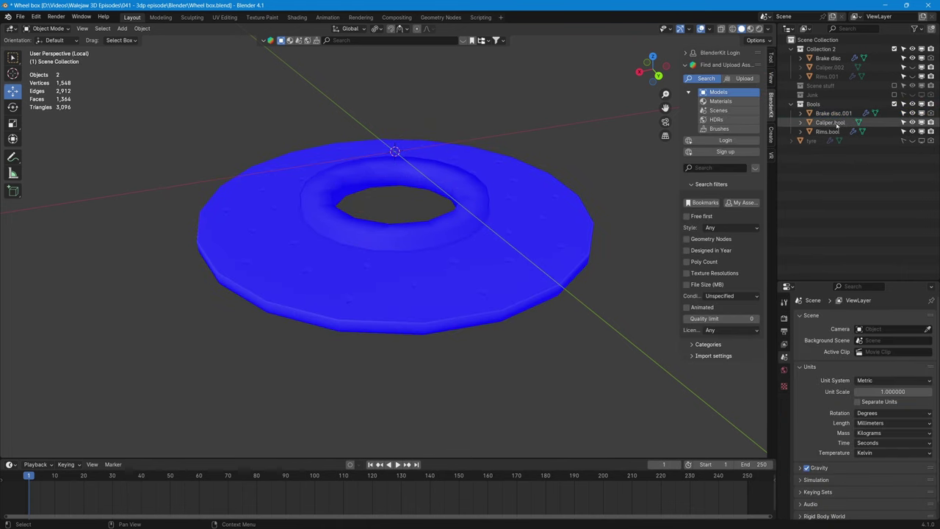
# - Isolate Brake disc.001, remove the small holes from its mesh and return to Object Mode
pyautogui.click(834, 113)
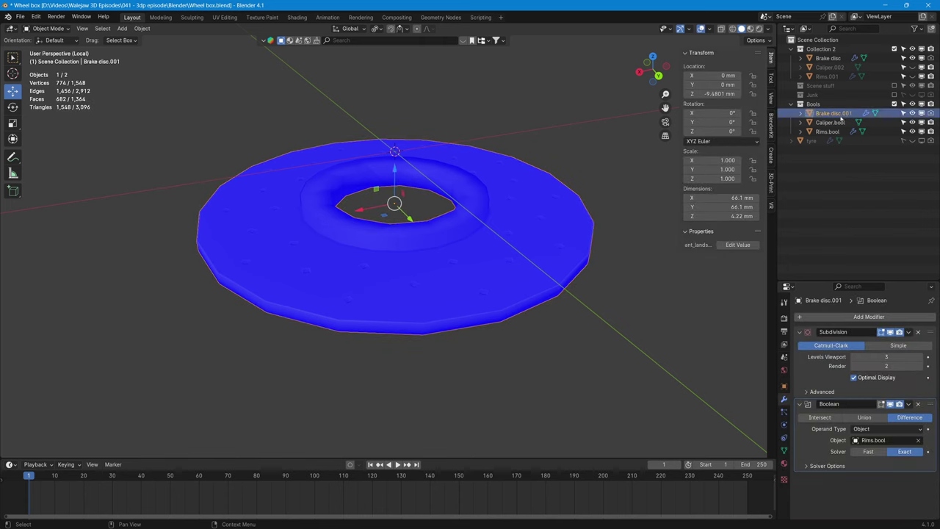
pyautogui.moveTo(520, 258); pyautogui.dragTo(497, 240, button='middle')
pyautogui.scroll(1, 497, 239)
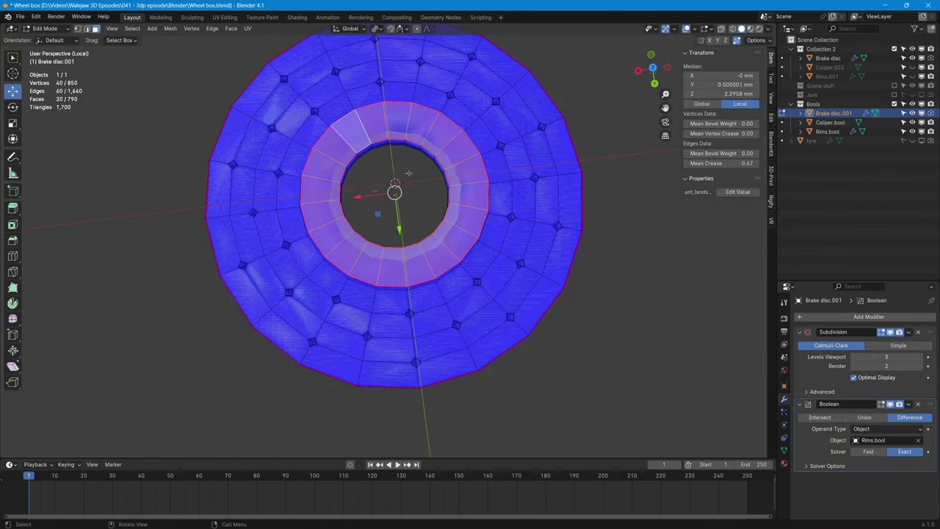
pyautogui.moveTo(409, 173); pyautogui.dragTo(418, 110, button='middle')
pyautogui.scroll(5, 418, 110)
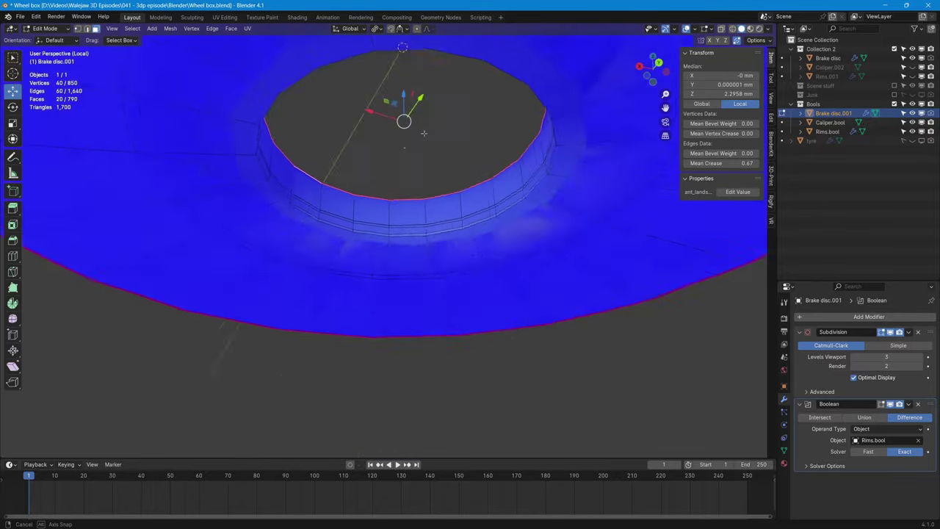
pyautogui.moveTo(420, 153); pyautogui.dragTo(426, 139, button='middle')
pyautogui.press('Tab')
pyautogui.scroll(-4, 567, 291)
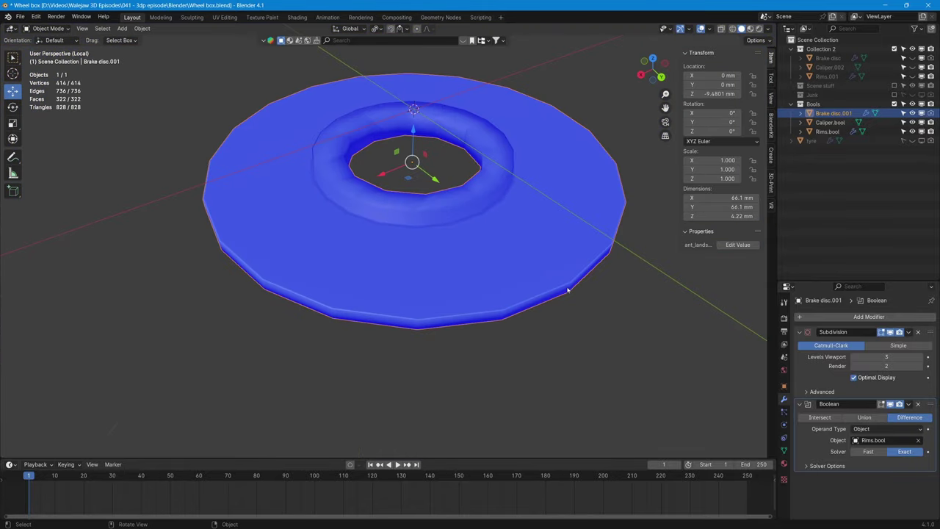
# - Exit local view, show the tyre with the Bools cutters and check the fit between the rim's spokes
pyautogui.press('KP_Divide')
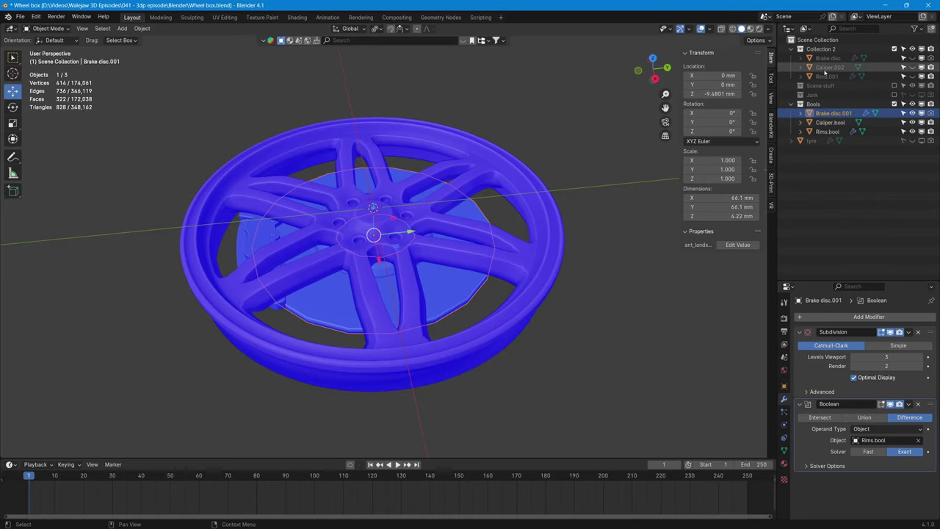
pyautogui.moveTo(433, 228); pyautogui.dragTo(462, 227, button='middle')
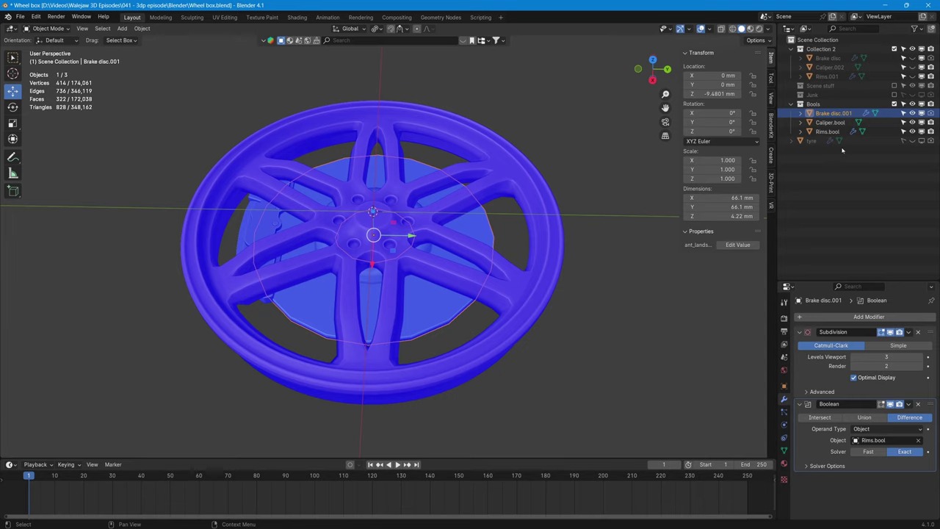
pyautogui.click(911, 141)
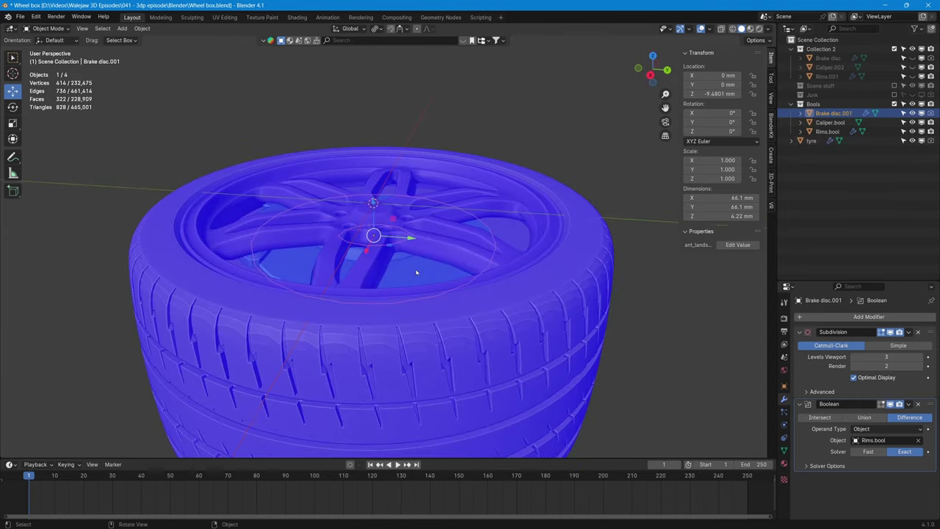
pyautogui.scroll(3, 415, 273)
pyautogui.moveTo(416, 287); pyautogui.dragTo(516, 98, button='middle')
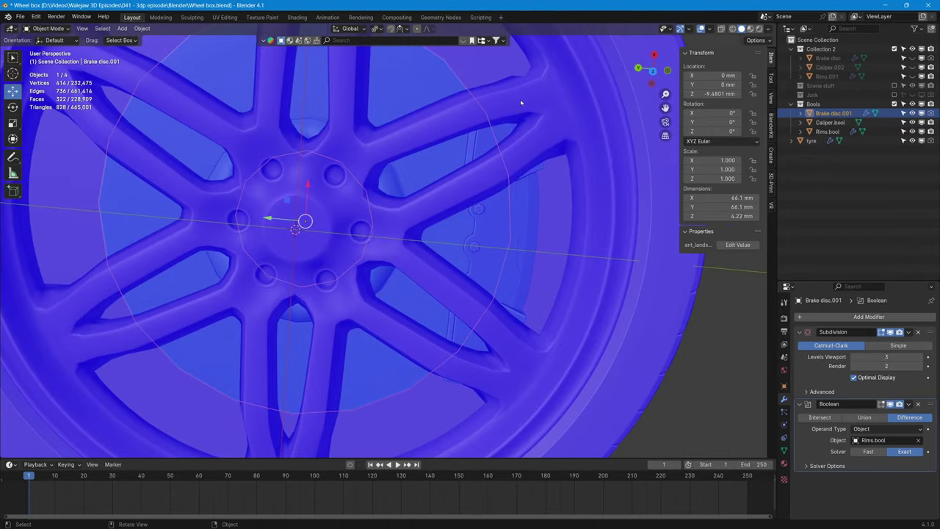
# - Open Rims.bool in Edit Mode and isolate it in local view with the back of the spokes facing forward
pyautogui.click(520, 133)
pyautogui.press('Tab')
pyautogui.moveTo(520, 133); pyautogui.dragTo(559, 202, button='middle')
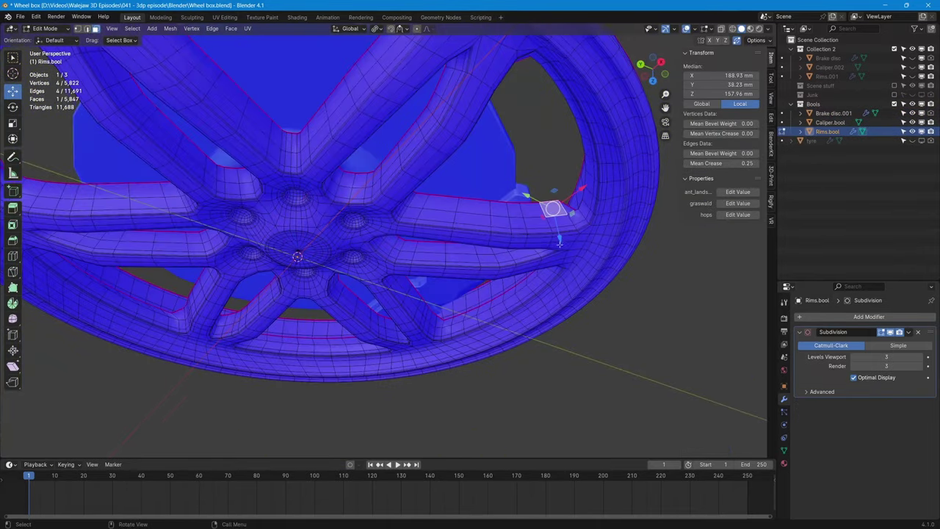
pyautogui.moveTo(560, 243); pyautogui.dragTo(168, 368, button='middle')
pyautogui.press('/')
pyautogui.keyDown('shift'); pyautogui.moveTo(325, 309); pyautogui.dragTo(374, 160, button='middle'); pyautogui.keyUp('shift')
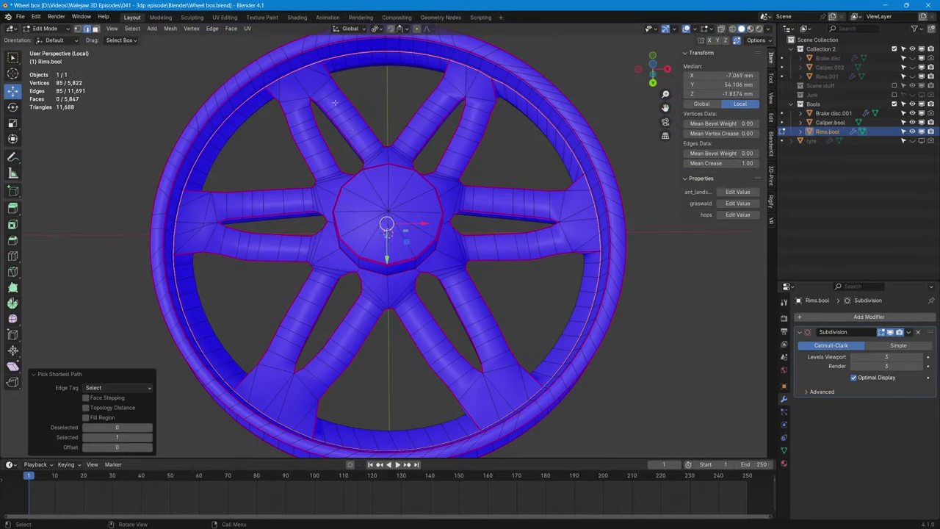
# - Round the selected edge loop on the inner side of the rim ring with LoopTools Circle
pyautogui.moveTo(359, 133); pyautogui.dragTo(360, 177, button='middle')
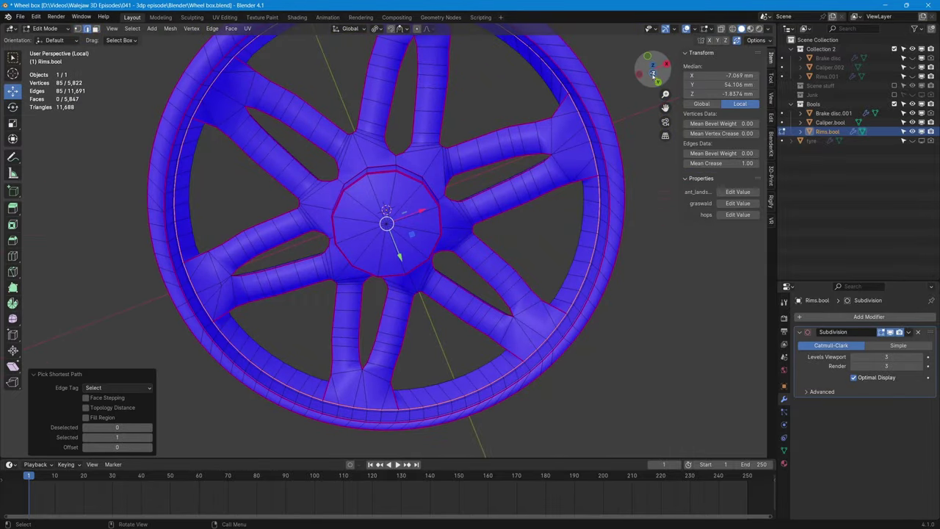
pyautogui.click(653, 74)
pyautogui.keyDown('shift'); pyautogui.moveTo(512, 183); pyautogui.dragTo(548, 91, button='middle'); pyautogui.keyUp('shift')
pyautogui.keyDown('shift'); pyautogui.moveTo(643, 212); pyautogui.dragTo(472, 188, button='middle'); pyautogui.keyUp('shift')
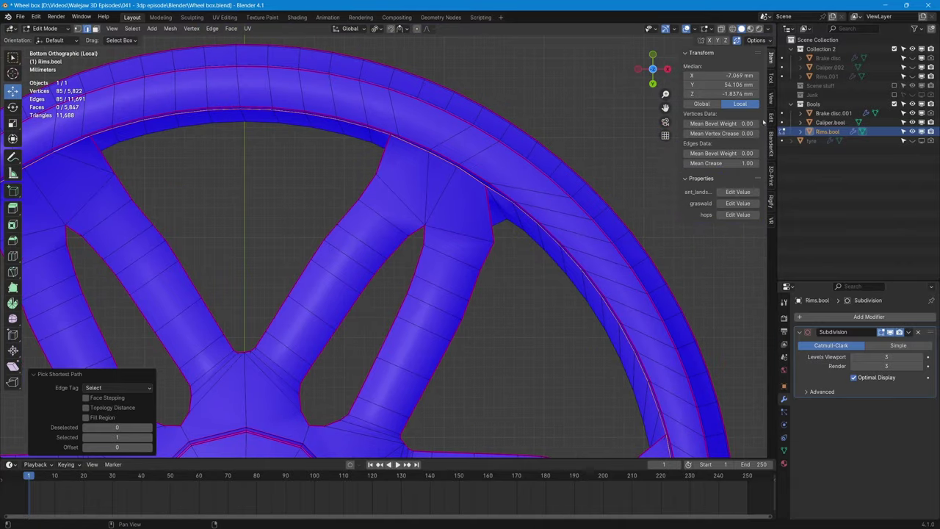
pyautogui.click(772, 118)
pyautogui.click(728, 75)
pyautogui.moveTo(731, 74); pyautogui.dragTo(506, 199, button='middle')
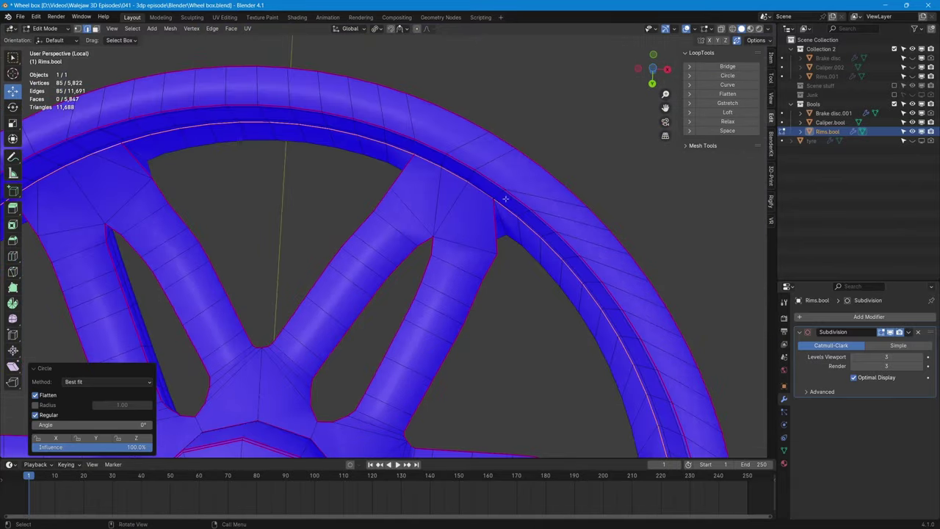
# - Select the neighbouring edge loop inside the rim ring and apply LoopTools Circle to it as well
pyautogui.keyDown('alt'); pyautogui.click(346, 128); pyautogui.keyUp('alt')
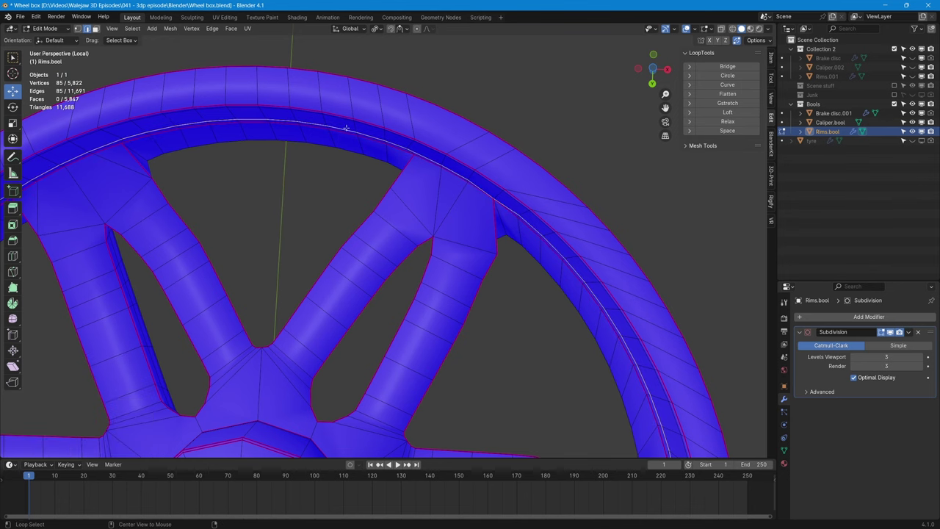
pyautogui.click(727, 74)
pyautogui.moveTo(624, 118); pyautogui.dragTo(476, 194, button='middle')
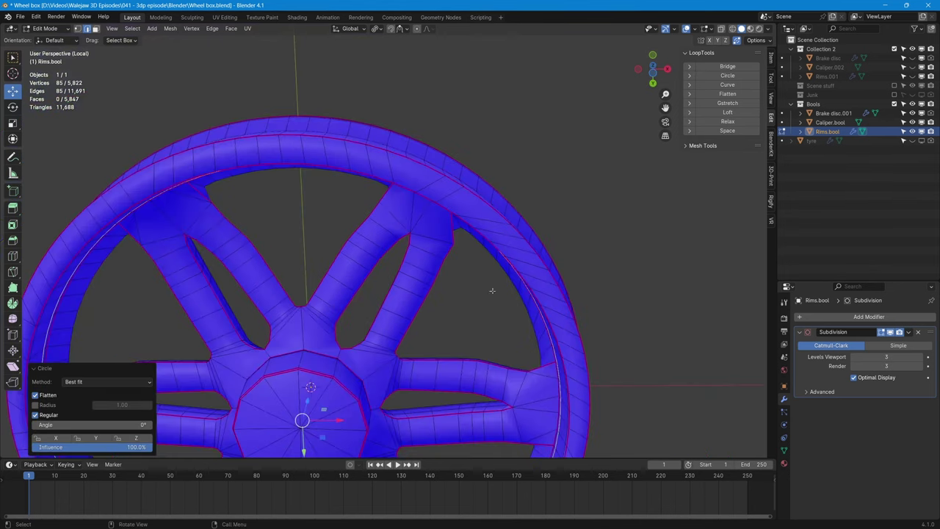
# - Move the corner vertex where the spoke meets the rim ring about -0.61 mm along the global X axis
pyautogui.click(653, 71)
pyautogui.keyDown('shift'); pyautogui.moveTo(510, 132); pyautogui.dragTo(585, 0, button='middle'); pyautogui.keyUp('shift')
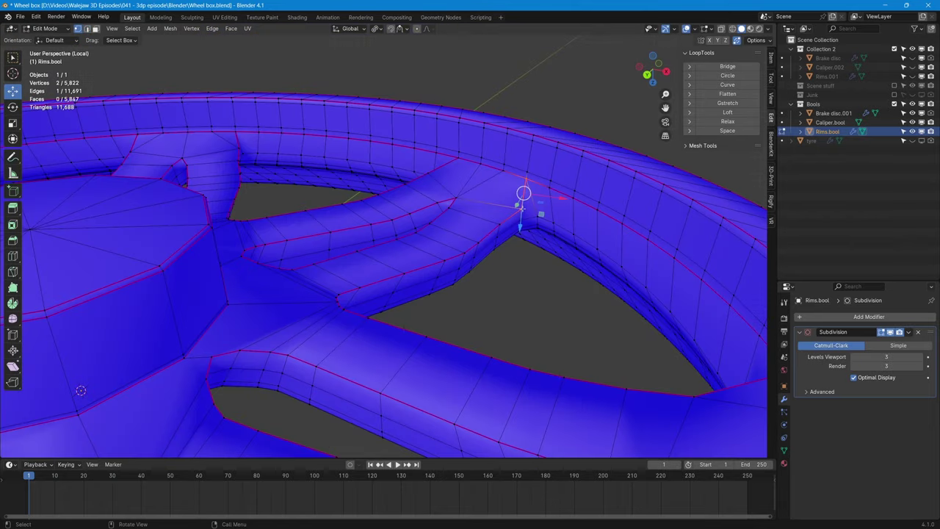
pyautogui.click(522, 211)
pyautogui.press('g')
pyautogui.press('x')
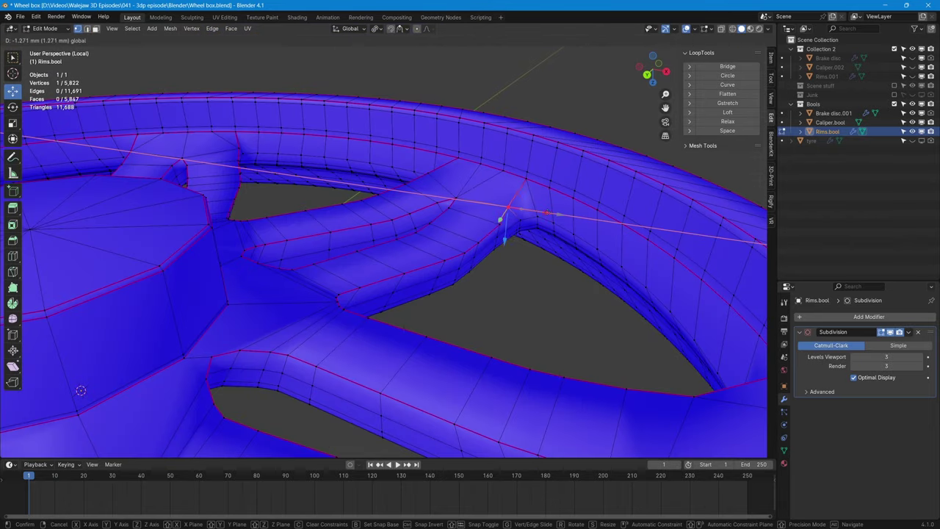
pyautogui.click(554, 214)
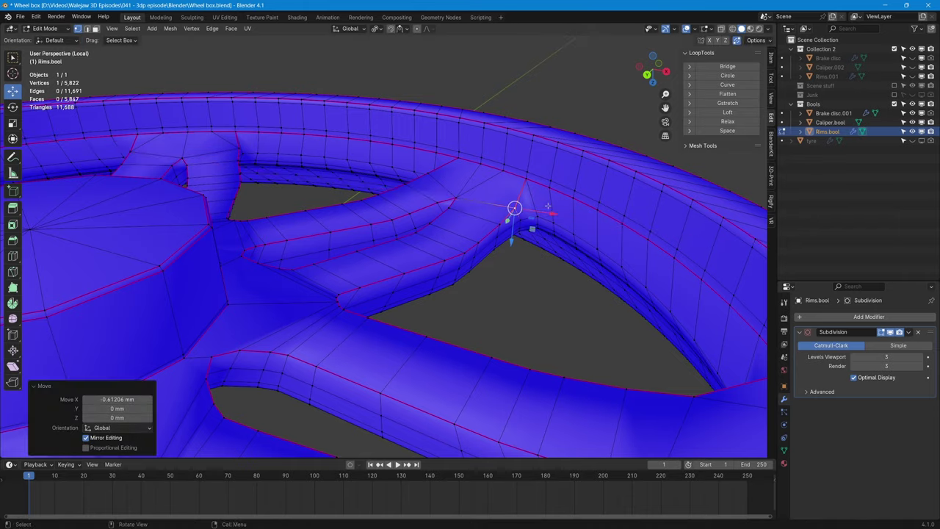
# - Select the short edge at the spoke's junction with the rim ring and edge-slide it along the ring
pyautogui.moveTo(548, 208); pyautogui.dragTo(470, 171, button='middle')
pyautogui.moveTo(469, 172); pyautogui.dragTo(498, 150)
pyautogui.moveTo(532, 179); pyautogui.dragTo(476, 202, button='middle')
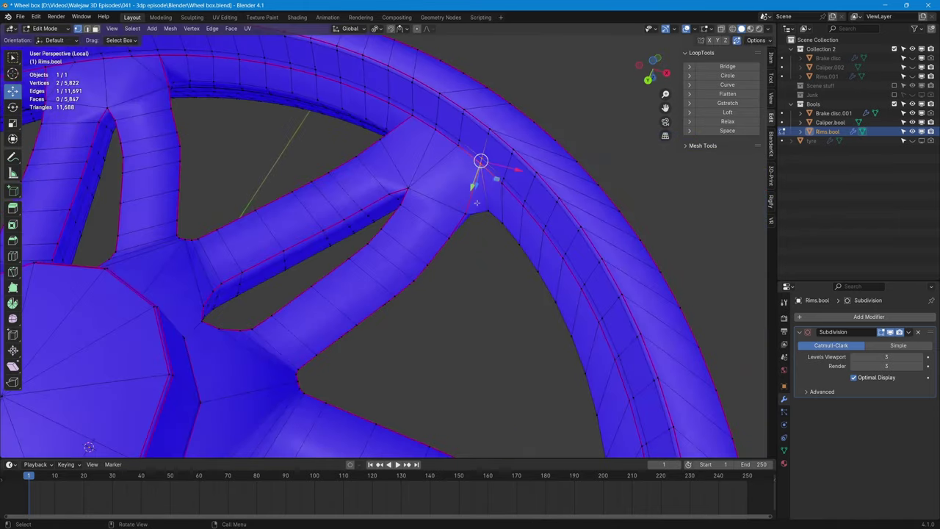
pyautogui.press('g')
pyautogui.press('g')
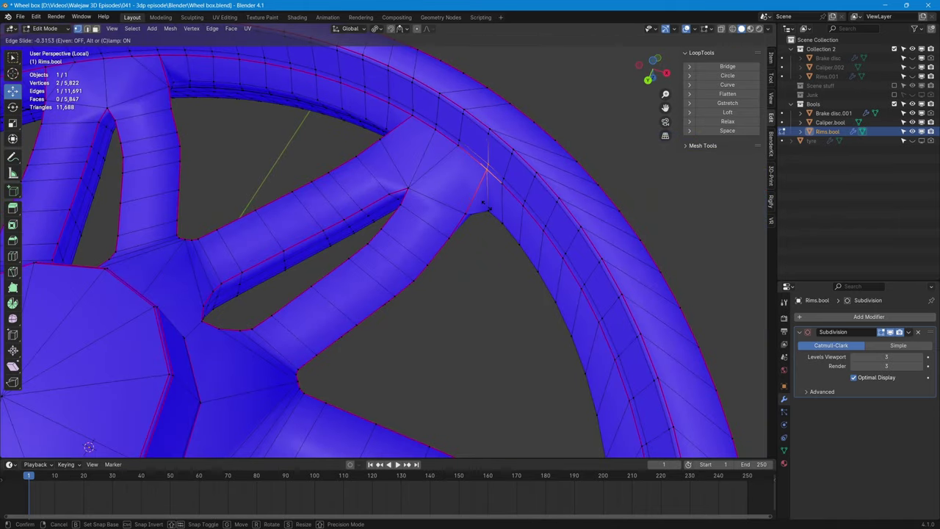
pyautogui.click(492, 208)
# - Set the mean crease of the edge loop around the middle of the rim's outer wall to 1.00
pyautogui.moveTo(491, 208); pyautogui.dragTo(431, 23, button='middle')
pyautogui.scroll(-5, 388, 430)
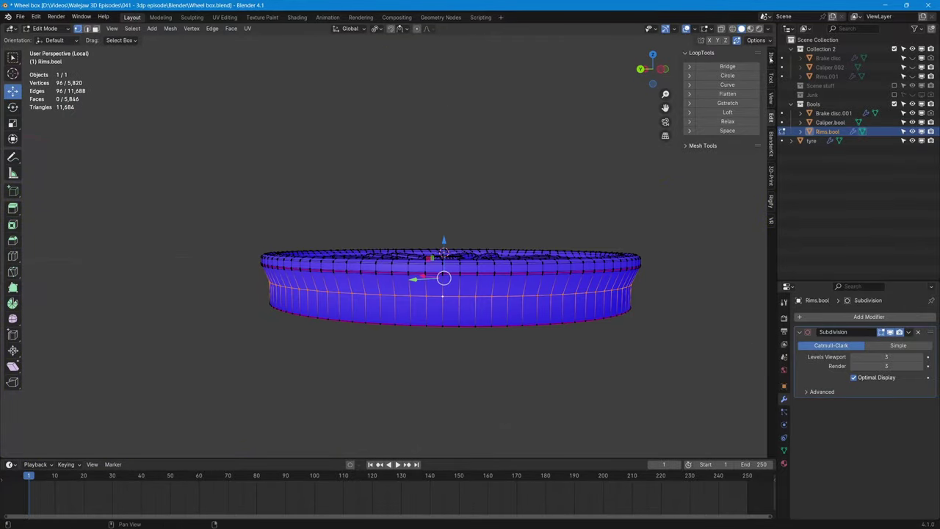
pyautogui.click(770, 59)
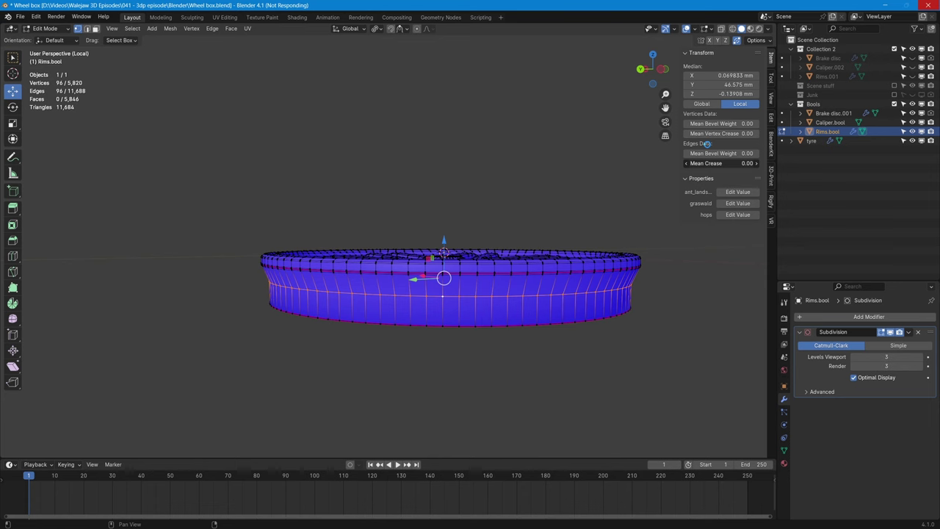
pyautogui.moveTo(706, 163); pyautogui.dragTo(708, 163)
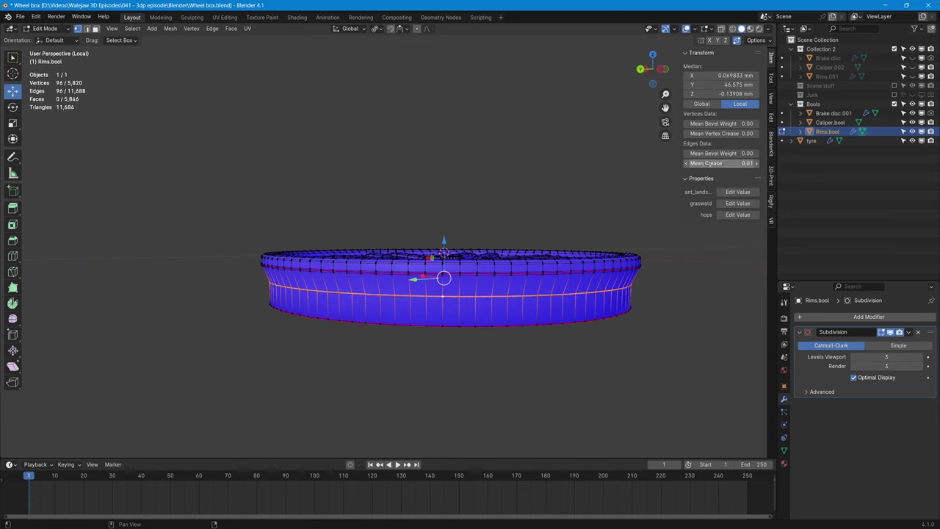
pyautogui.moveTo(568, 273); pyautogui.dragTo(612, 254, button='middle')
pyautogui.moveTo(514, 257); pyautogui.dragTo(514, 308, button='middle')
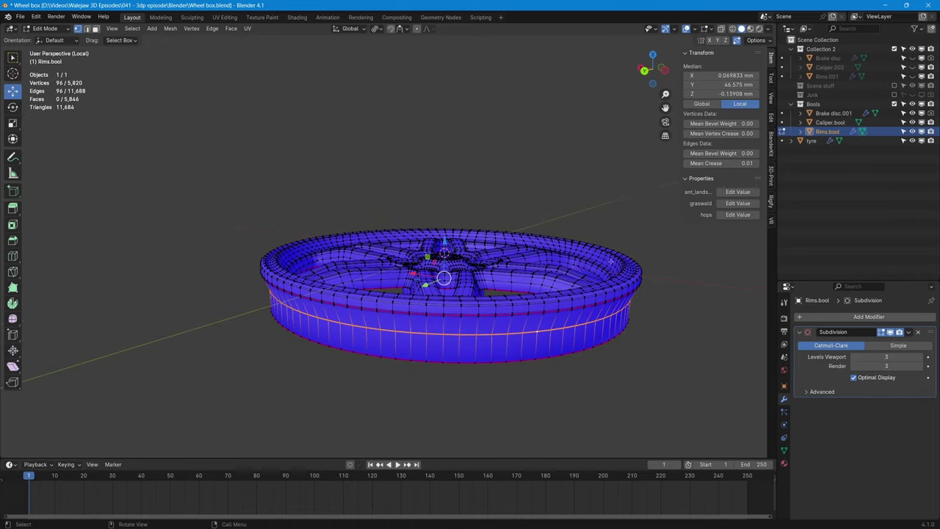
pyautogui.click(707, 163)
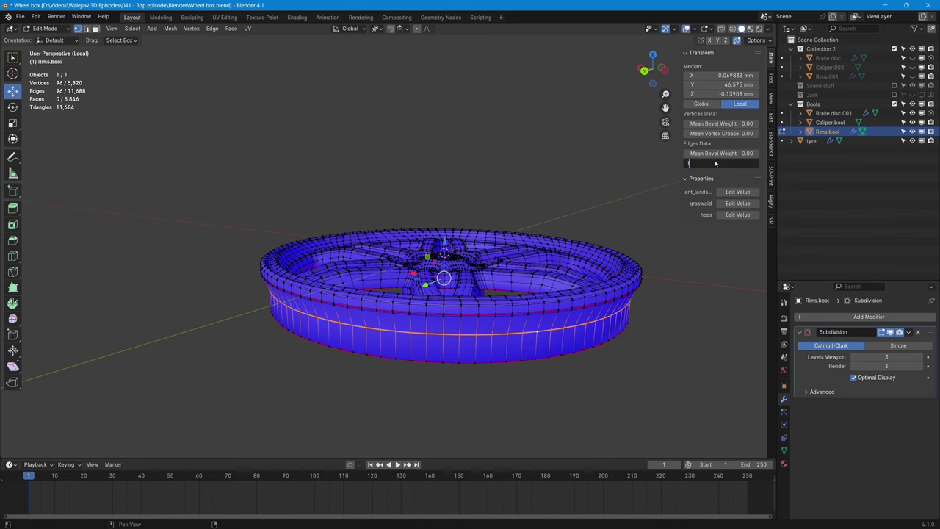
pyautogui.press('Return')
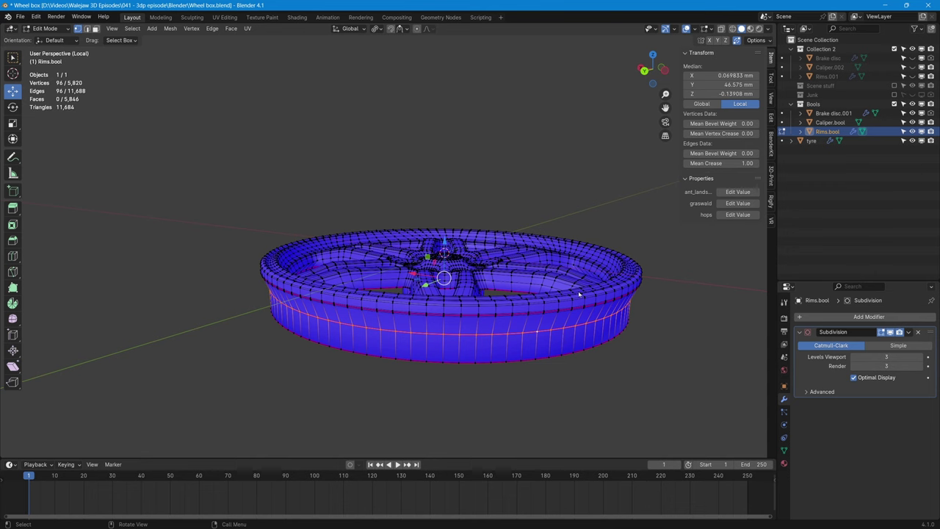
# - Return to Object Mode, exit the rim cutter's local view and isolate the tyre
pyautogui.press('Tab')
pyautogui.moveTo(579, 294); pyautogui.dragTo(551, 259, button='middle')
pyautogui.press('KP_Divide')
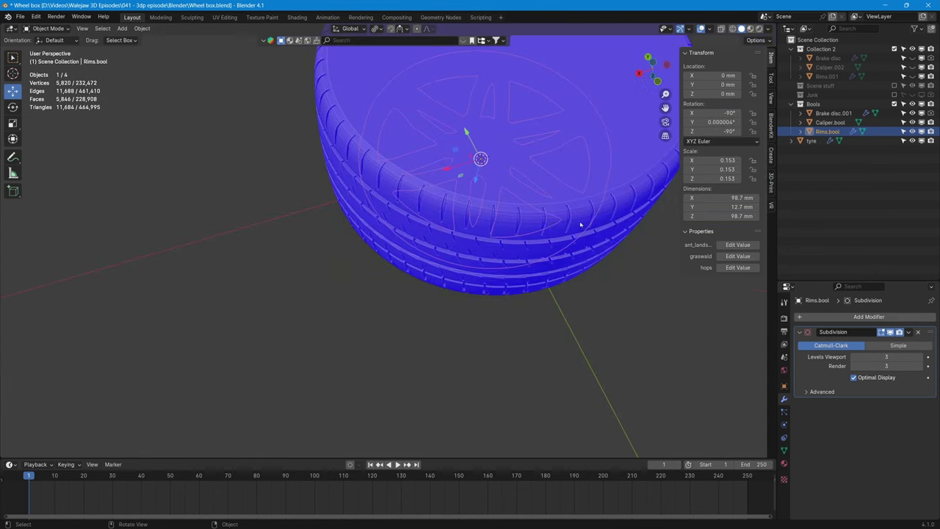
pyautogui.moveTo(581, 222); pyautogui.dragTo(372, 277, button='middle')
pyautogui.click(556, 307)
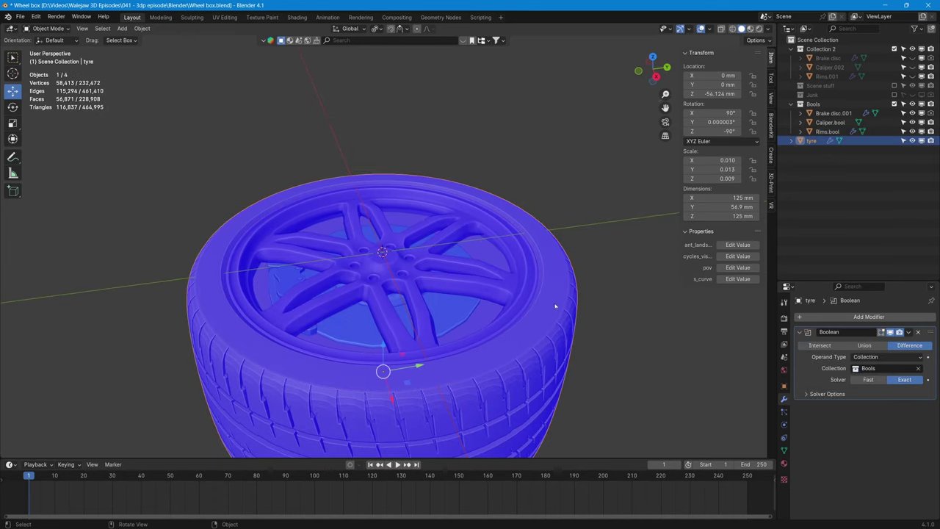
pyautogui.press('KP_Divide')
# - Examine the isolated tyre's tread bands and inner cavity in see-through side and perspective views
pyautogui.moveTo(526, 304); pyautogui.dragTo(344, 254, button='middle')
pyautogui.scroll(3, 212, 289)
pyautogui.scroll(-2, 346, 256)
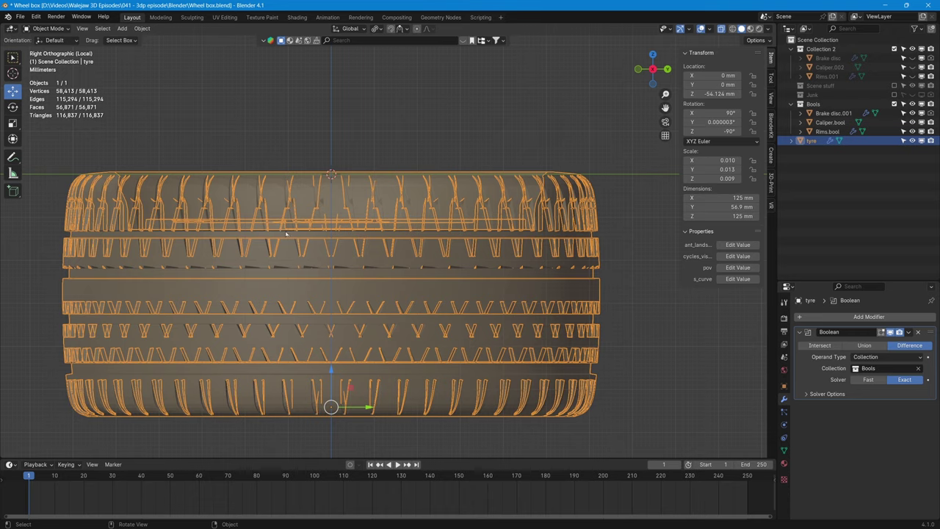
pyautogui.moveTo(286, 234); pyautogui.dragTo(329, 198, button='middle')
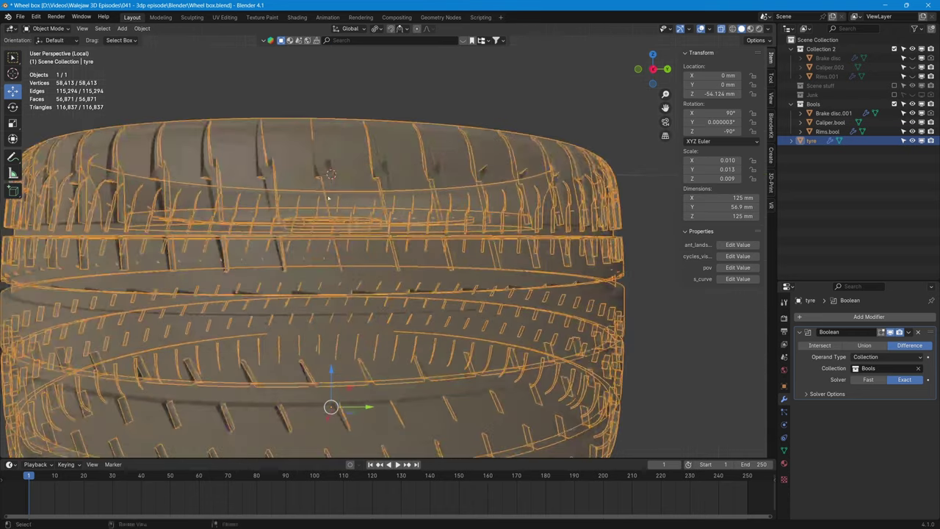
pyautogui.click(651, 71)
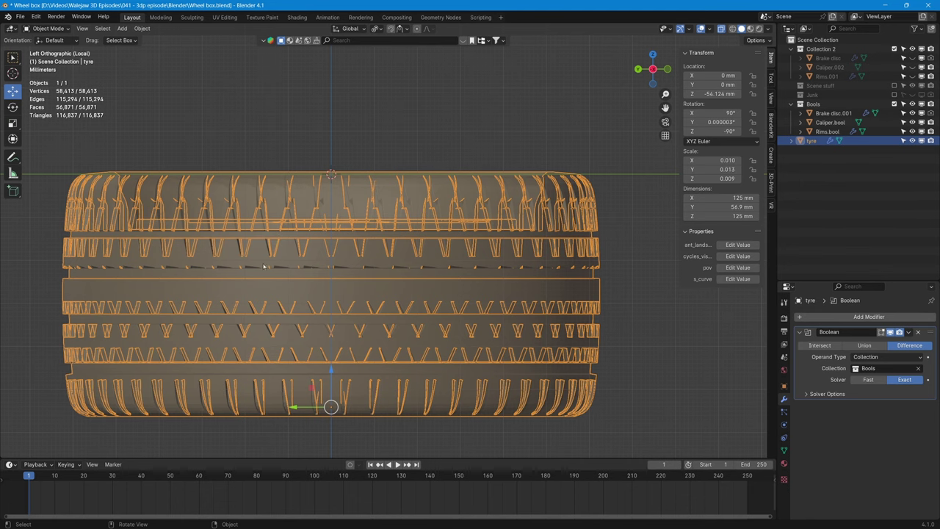
pyautogui.scroll(1, 262, 274)
pyautogui.scroll(-2, 262, 273)
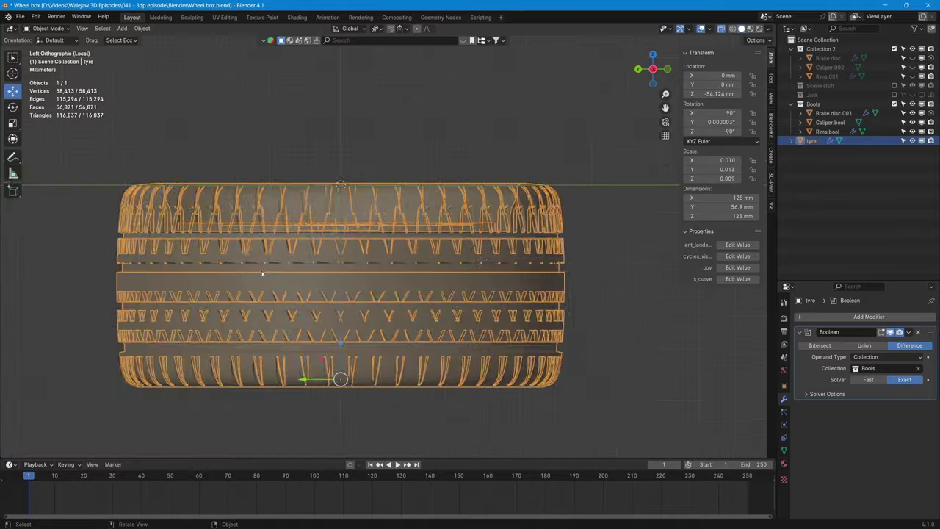
pyautogui.moveTo(262, 273); pyautogui.dragTo(564, 218, button='middle')
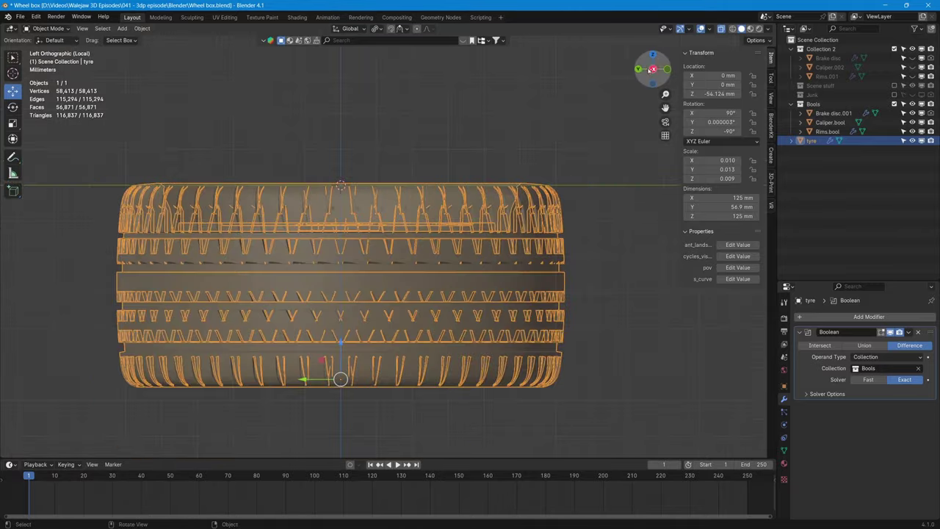
# - Separate the tyre's mesh below the upper tread band into its own object and name the parts tyre.bttom and tyre top
pyautogui.press('Tab')
pyautogui.scroll(1, 482, 238)
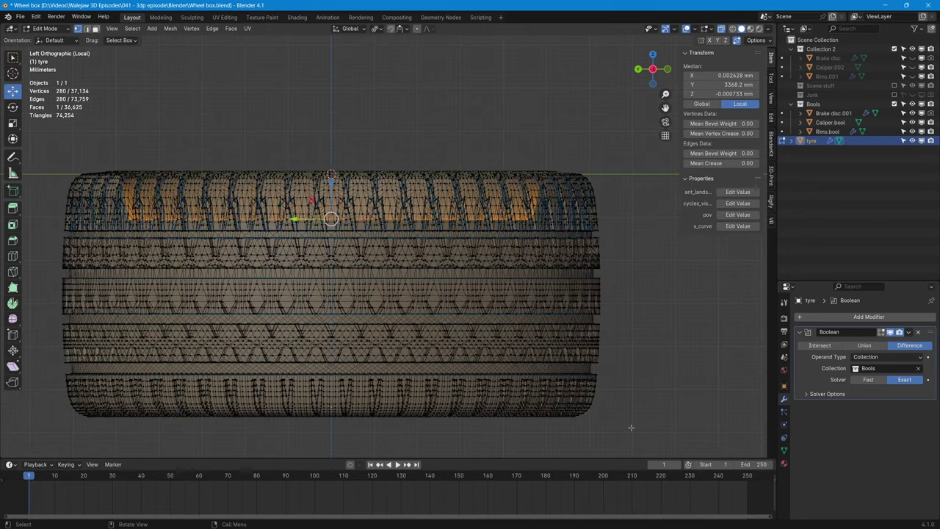
pyautogui.moveTo(642, 433); pyautogui.dragTo(125, 273)
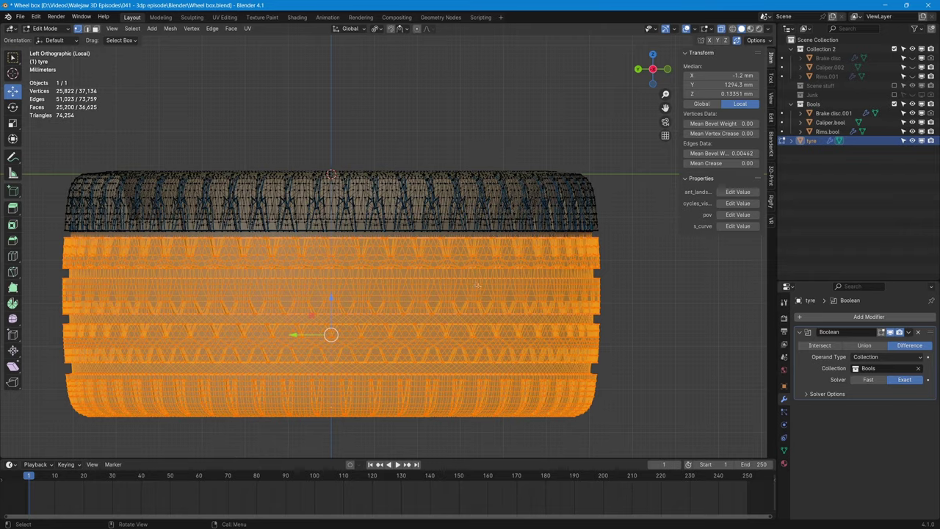
pyautogui.moveTo(478, 285); pyautogui.dragTo(485, 323, button='middle')
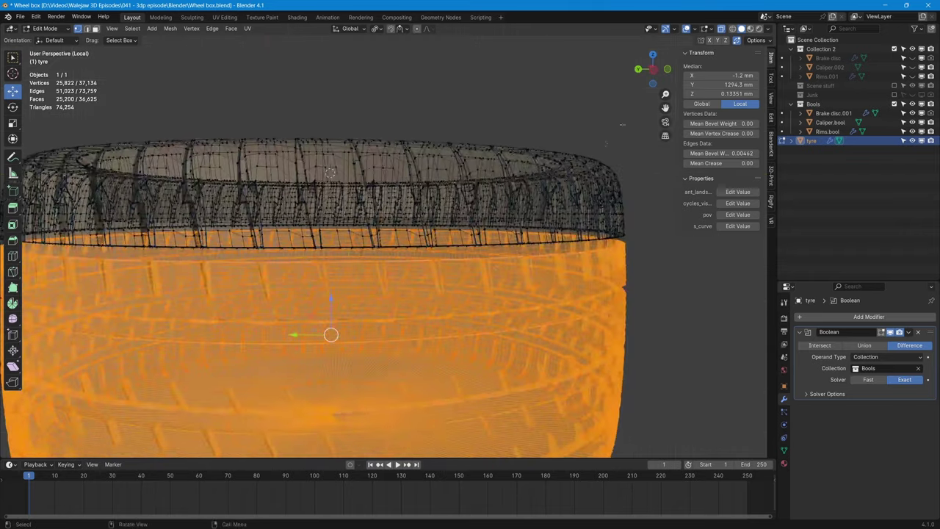
pyautogui.click(653, 71)
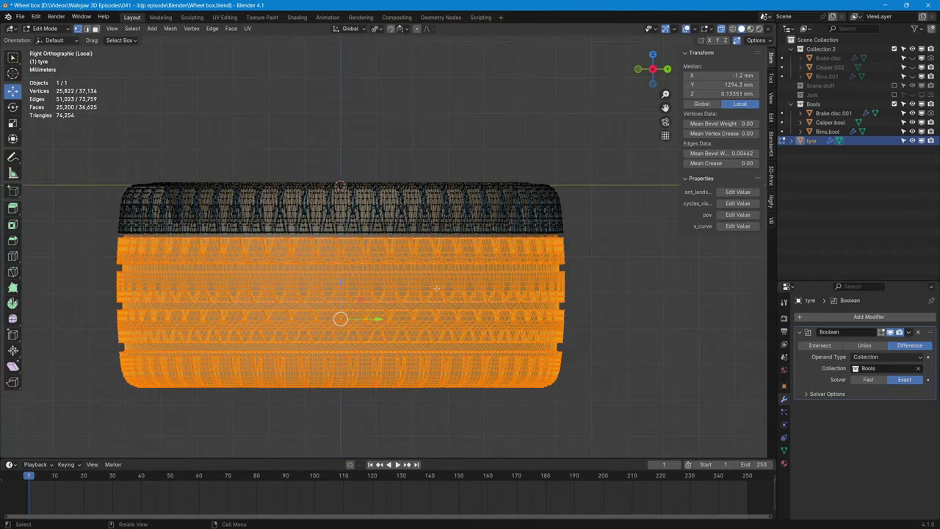
pyautogui.press('p')
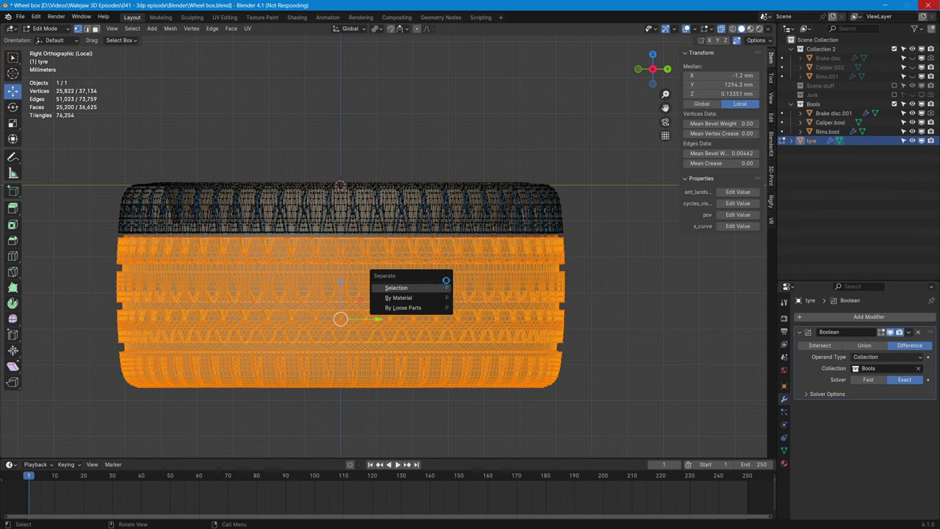
pyautogui.press('Return')
pyautogui.click(817, 150)
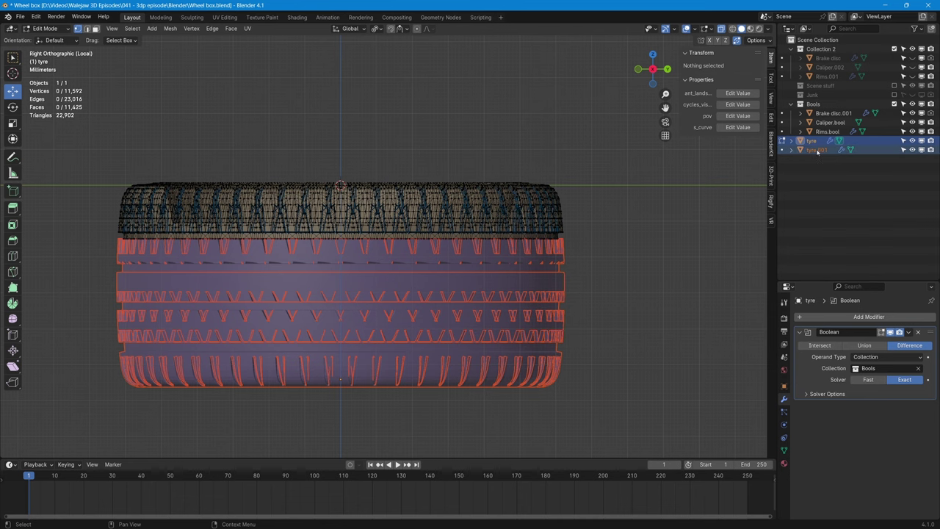
pyautogui.doubleClick(817, 150)
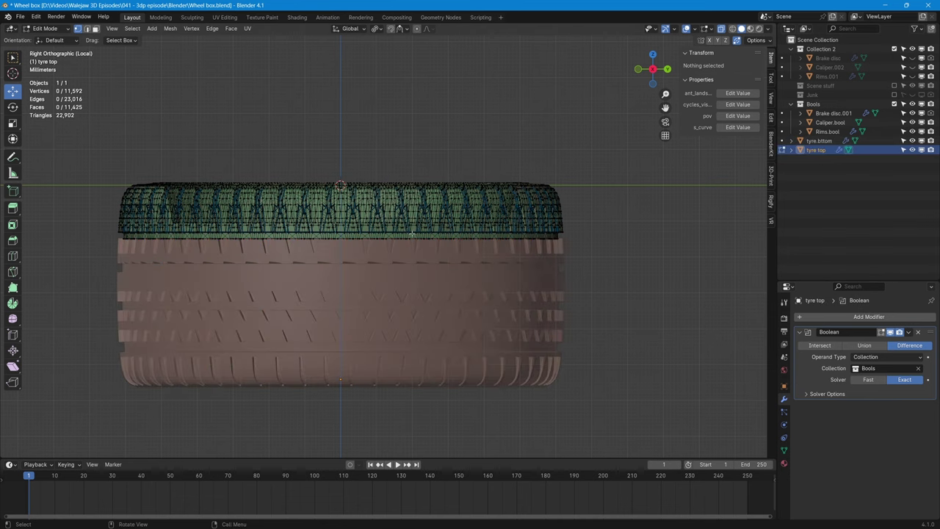
# - Isolate tyre top and set the mean crease of its lower outer edge loop to 1.00
pyautogui.moveTo(412, 233); pyautogui.dragTo(451, 219, button='middle')
pyautogui.press('/')
pyautogui.press('/')
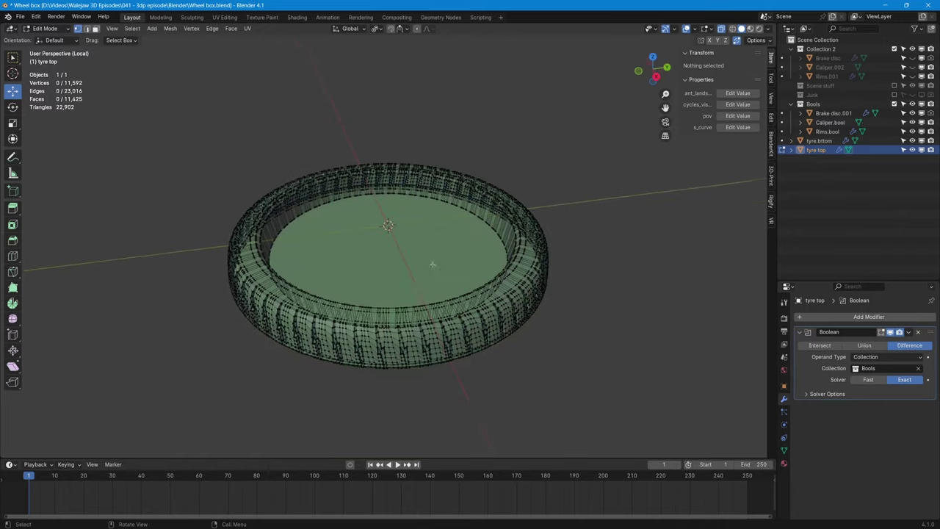
pyautogui.moveTo(433, 265); pyautogui.dragTo(433, 245, button='middle')
pyautogui.keyDown('alt'); pyautogui.click(428, 272); pyautogui.keyUp('alt')
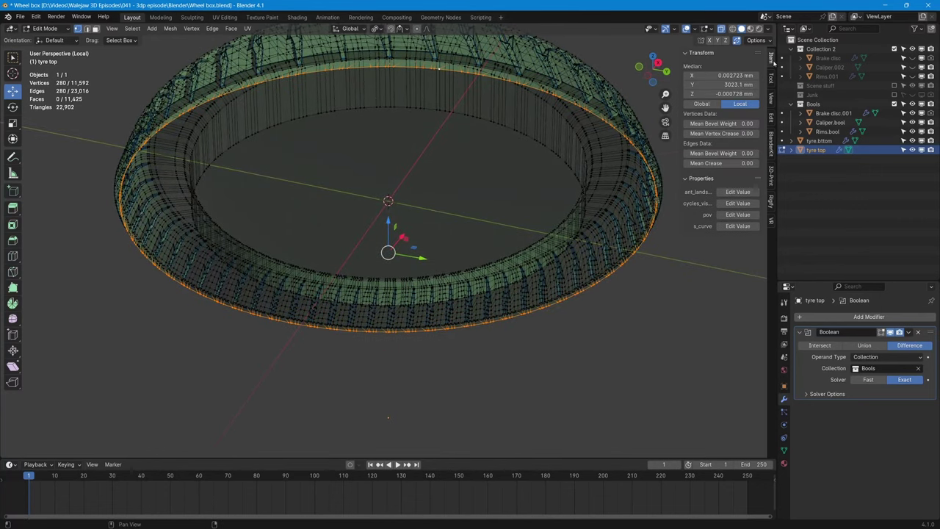
pyautogui.moveTo(722, 163); pyautogui.dragTo(759, 163)
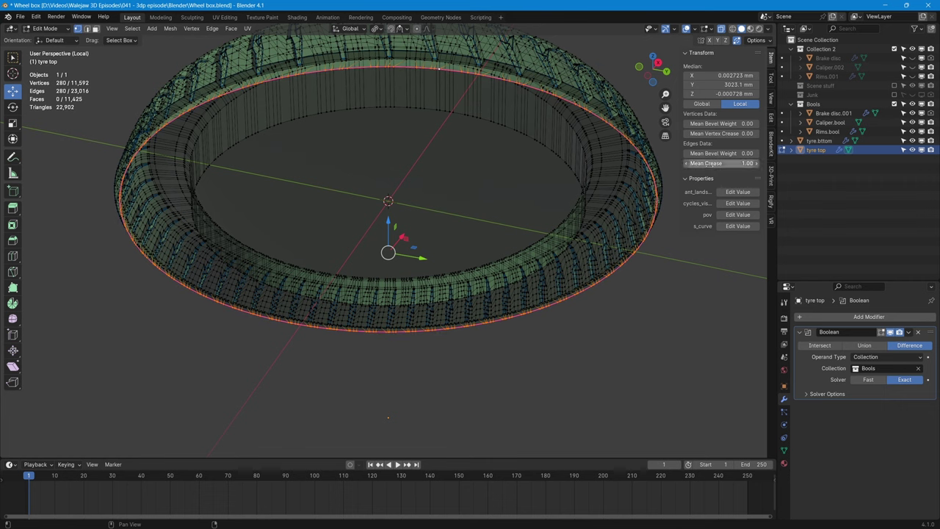
# - Fill the selected lower outer edge loop with a face and inset it twice, by about 412 mm and 2472 mm
pyautogui.moveTo(562, 179); pyautogui.dragTo(578, 209, button='middle')
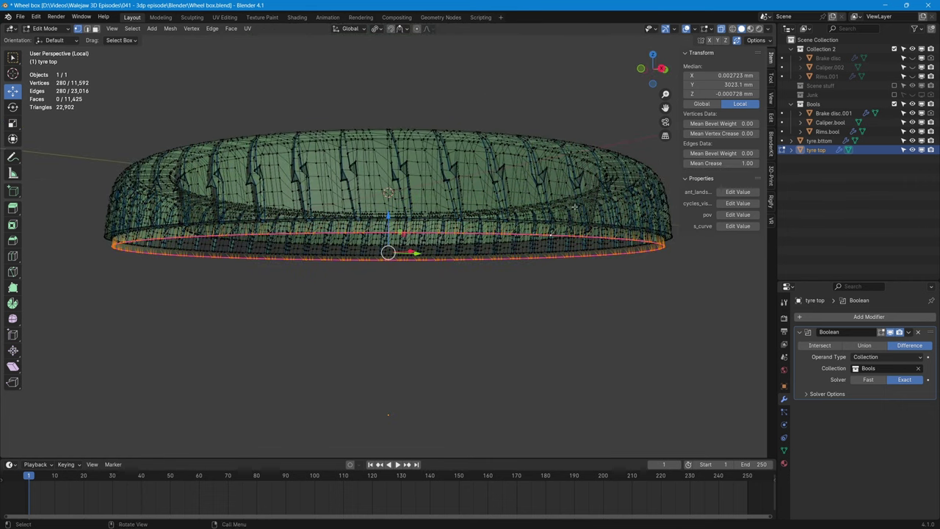
pyautogui.press('f')
pyautogui.moveTo(535, 278); pyautogui.dragTo(521, 250, button='middle')
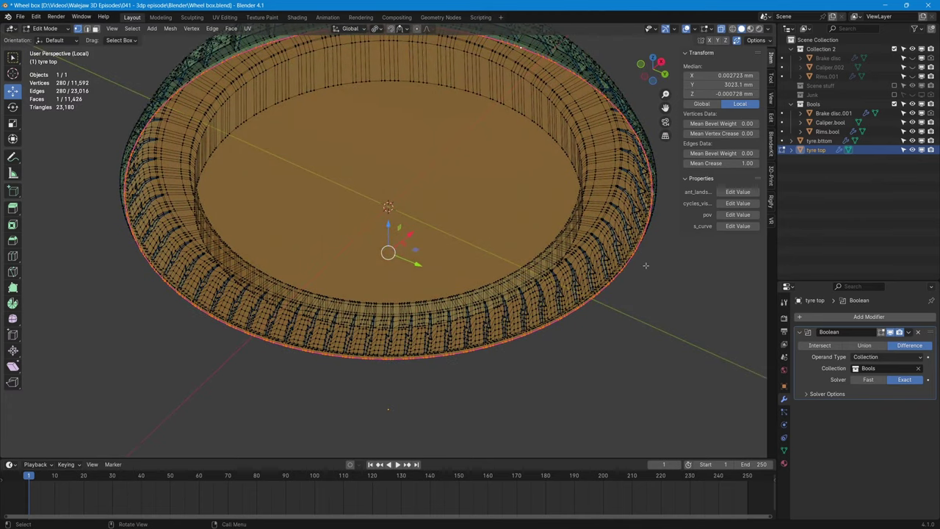
pyautogui.press('i')
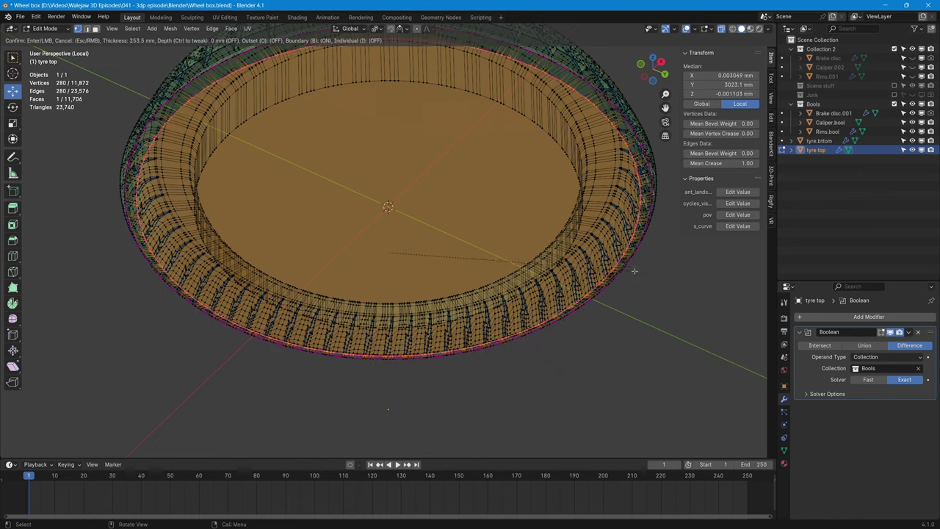
pyautogui.click(626, 273)
pyautogui.press('i')
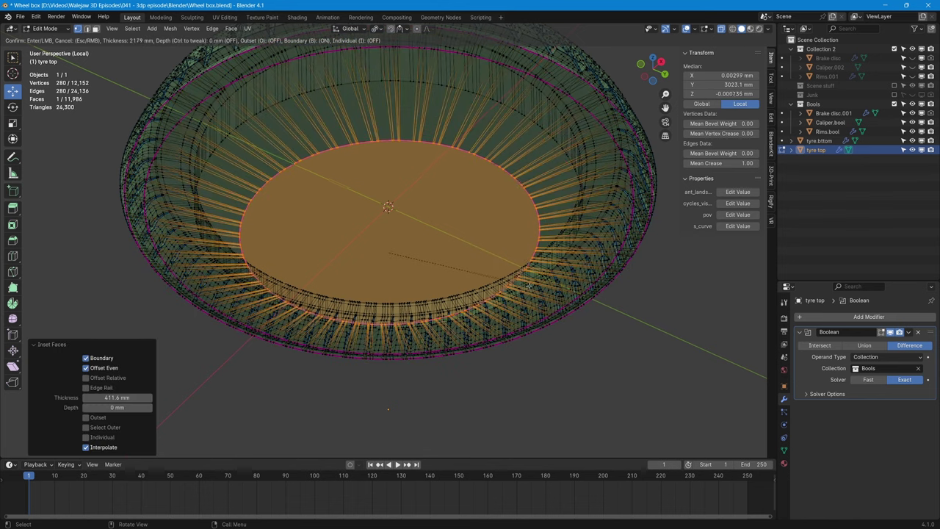
pyautogui.click(524, 279)
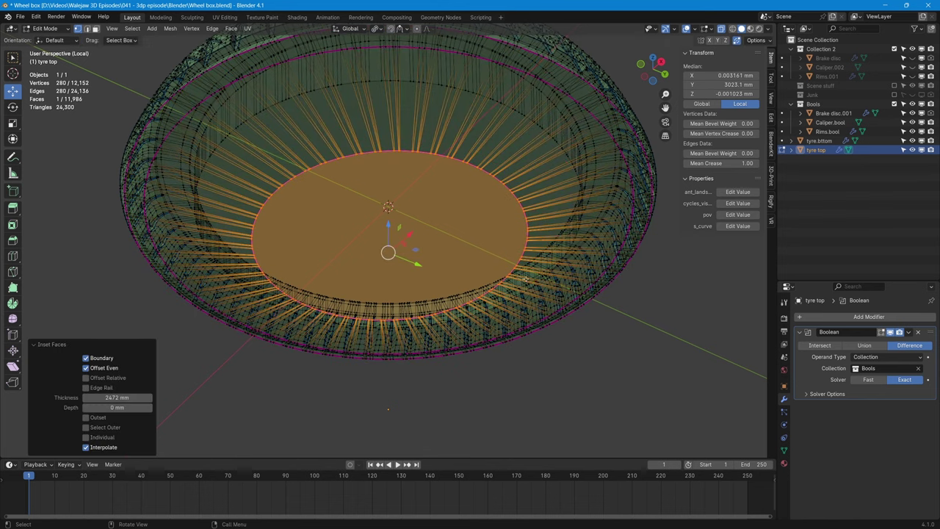
# - Examine the inset base and its surrounding face rings from the side, below and above, ending with the tyre's inner opening selected
pyautogui.press('ctrl+KP_Add')
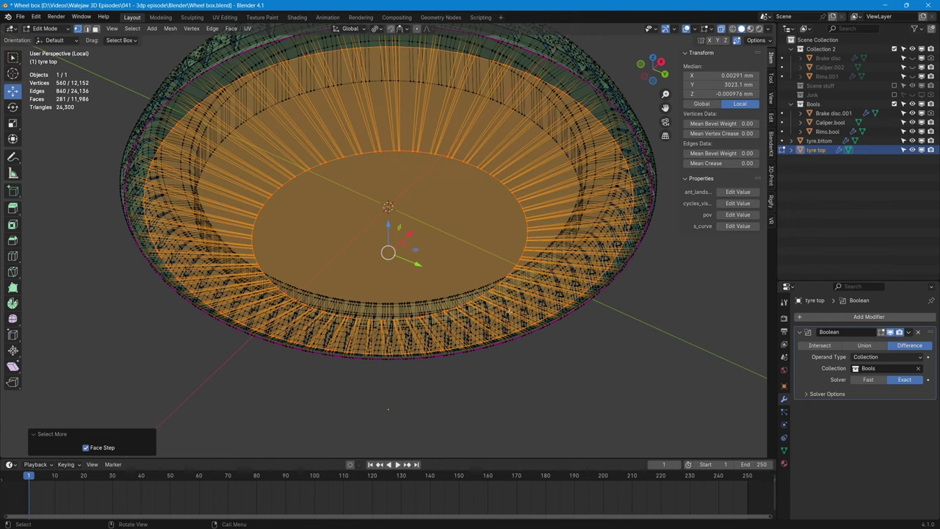
pyautogui.moveTo(503, 265); pyautogui.dragTo(481, 310, button='middle')
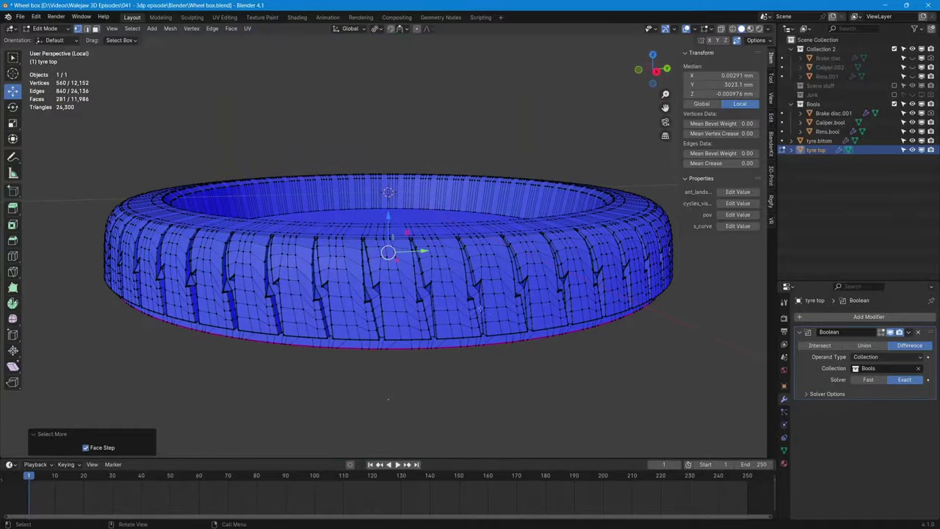
pyautogui.click(657, 72)
pyautogui.moveTo(372, 310); pyautogui.dragTo(490, 245, button='middle')
pyautogui.keyDown('alt'); pyautogui.keyDown('shift'); pyautogui.click(416, 85); pyautogui.keyUp('shift'); pyautogui.keyUp('alt')
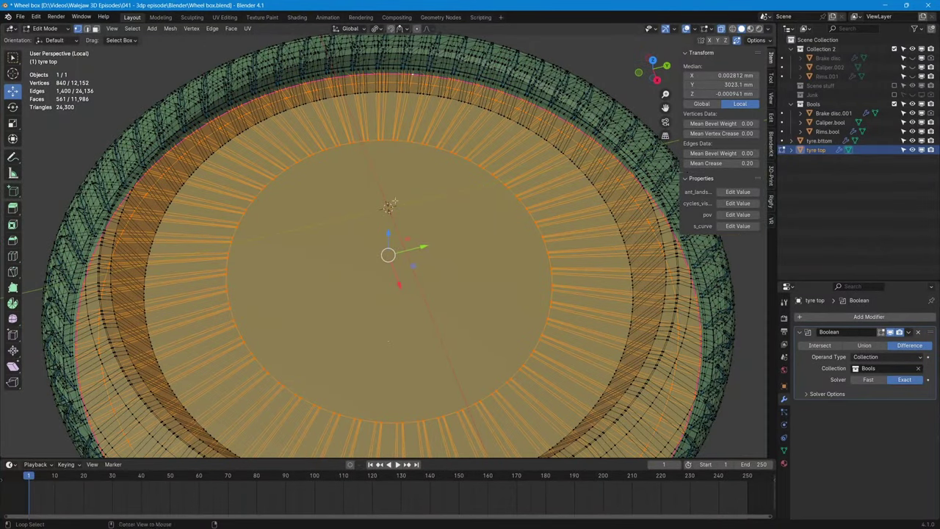
pyautogui.moveTo(485, 208); pyautogui.dragTo(462, 117, button='middle')
pyautogui.scroll(7, 463, 118)
pyautogui.scroll(-8, 456, 350)
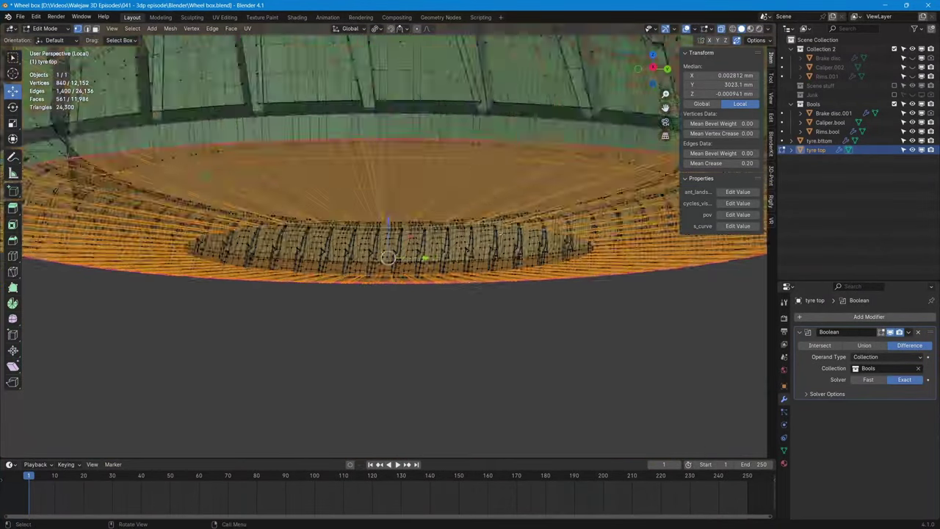
pyautogui.click(456, 349)
pyautogui.moveTo(454, 349); pyautogui.dragTo(423, 196, button='middle')
pyautogui.hotkey('alt', 'z')
pyautogui.click(406, 223)
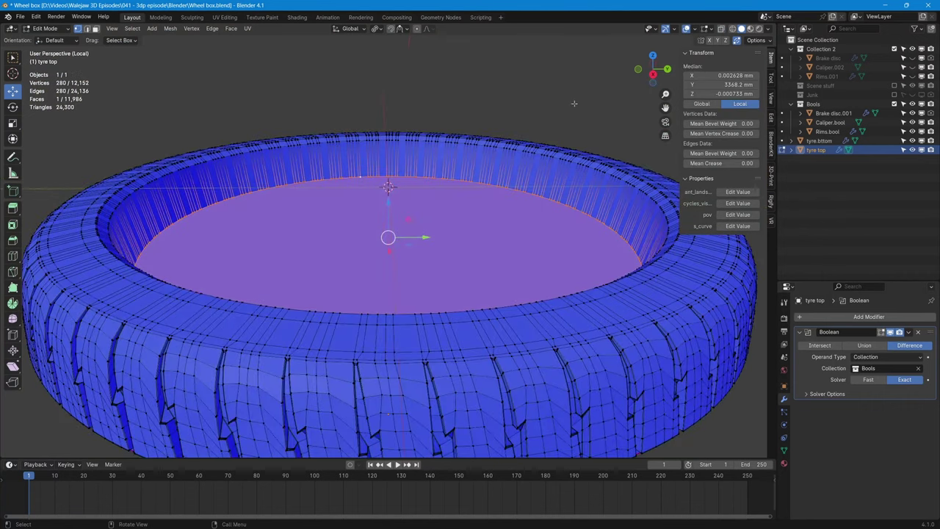
# - Compare the inner opening with the inset base in see-through right and bottom orthographic views
pyautogui.click(653, 75)
pyautogui.hotkey('alt', 'z')
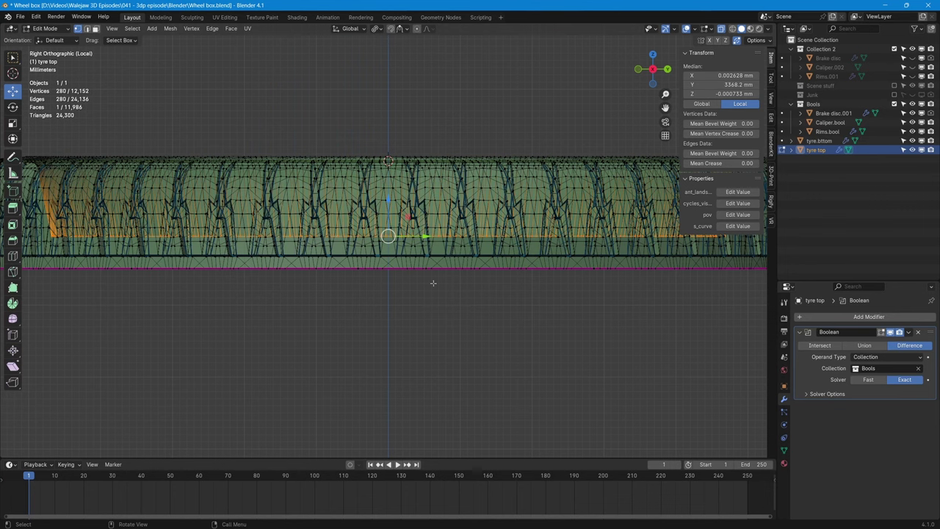
pyautogui.scroll(-2, 382, 302)
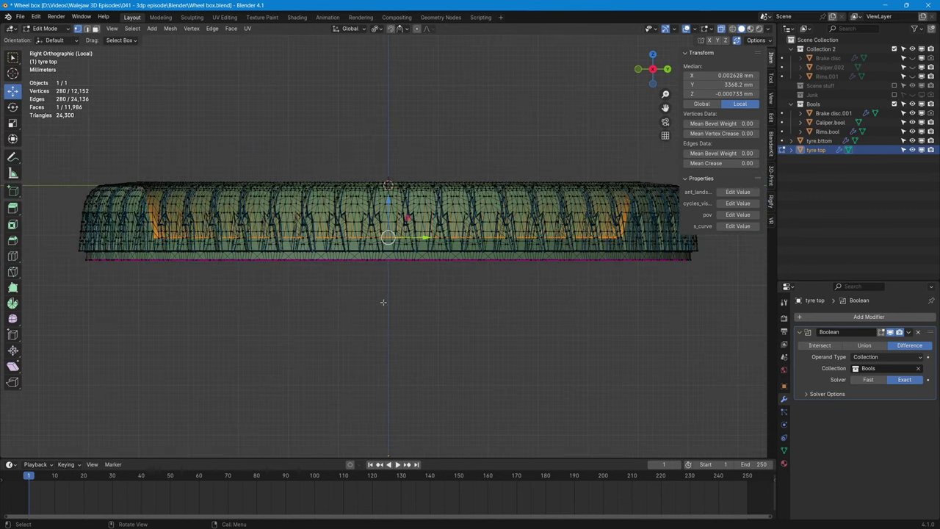
pyautogui.scroll(2, 382, 302)
pyautogui.keyDown('shift'); pyautogui.moveTo(382, 302); pyautogui.dragTo(459, 331, button='middle'); pyautogui.keyUp('shift')
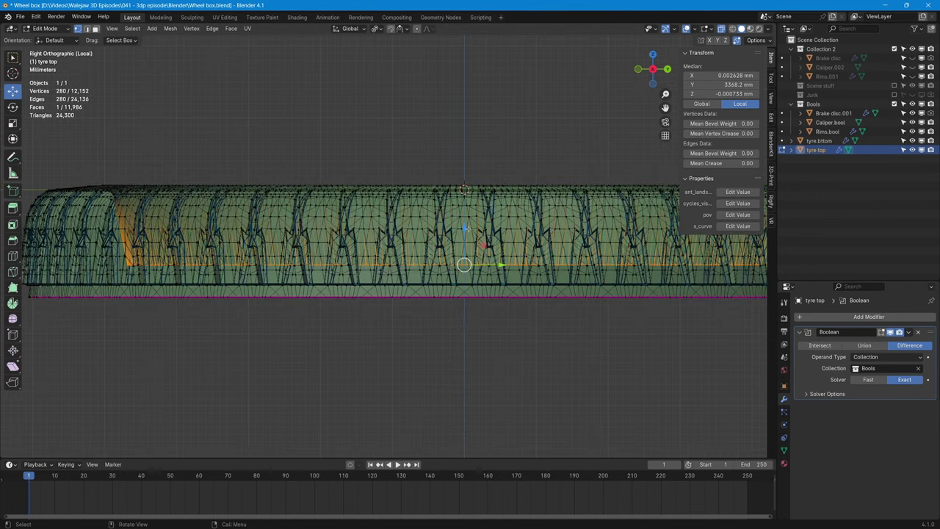
pyautogui.scroll(-4, 481, 307)
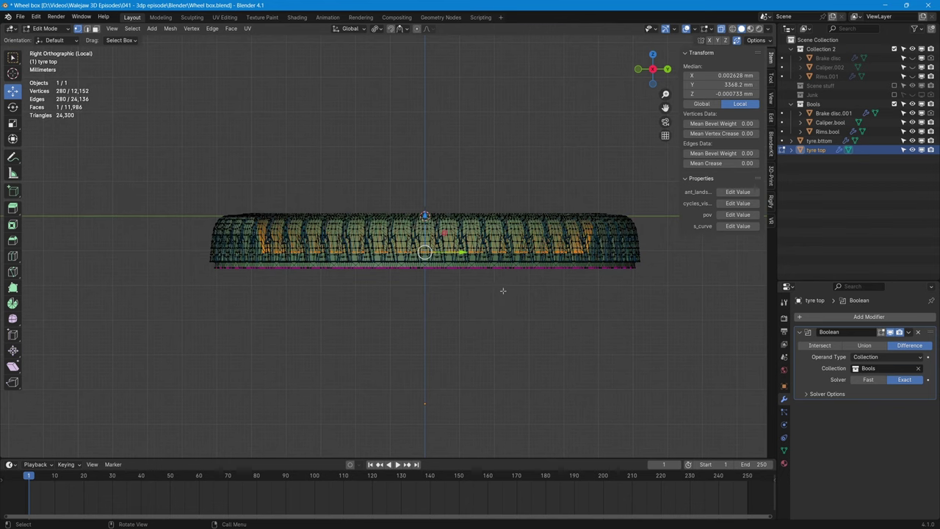
pyautogui.moveTo(503, 291); pyautogui.dragTo(518, 209, button='middle')
pyautogui.click(653, 82)
pyautogui.click(655, 82)
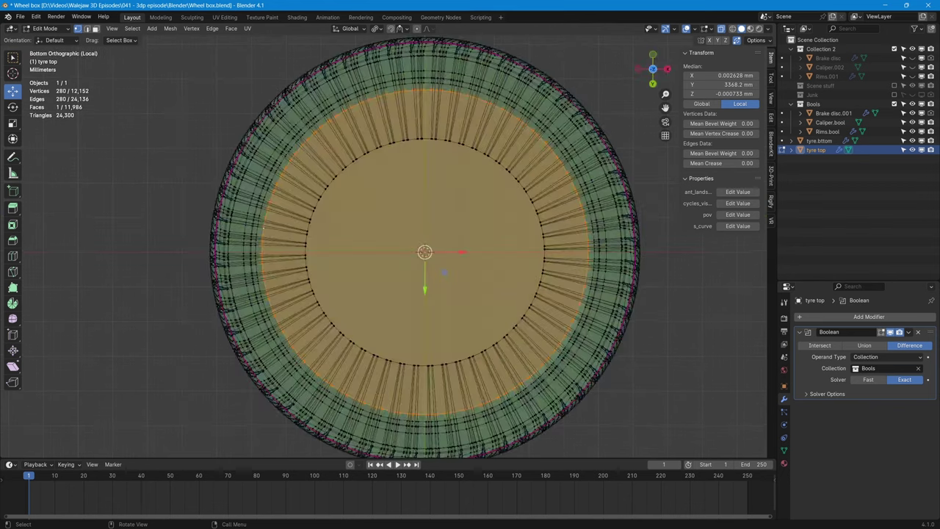
pyautogui.hotkey('alt', 'z')
pyautogui.keyDown('shift'); pyautogui.moveTo(565, 139); pyautogui.dragTo(533, 191, button='middle'); pyautogui.keyUp('shift')
pyautogui.keyDown('alt'); pyautogui.click(534, 165); pyautogui.keyUp('alt')
pyautogui.hotkey('alt', 'z')
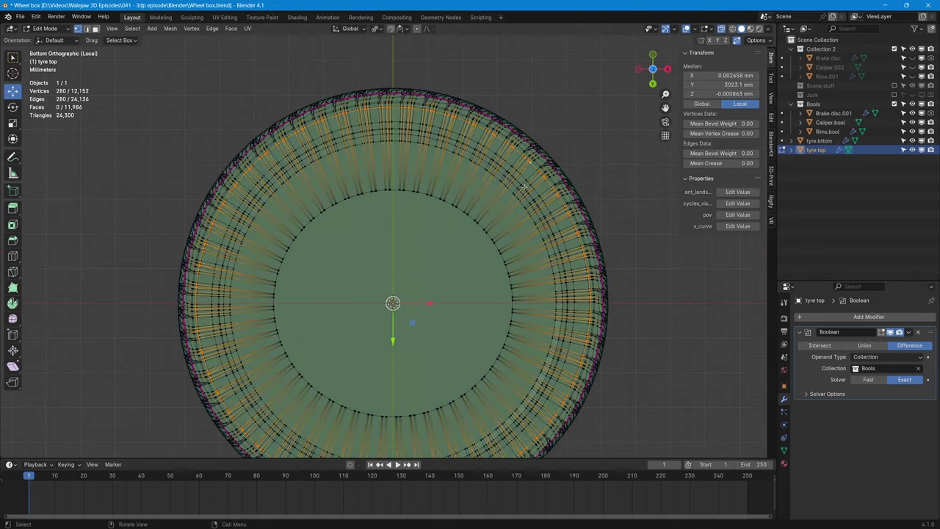
# - Add one centred loop cut to the wide face ring between the two insets on the tyre's underside
pyautogui.moveTo(523, 187); pyautogui.dragTo(547, 150, button='middle')
pyautogui.click(653, 77)
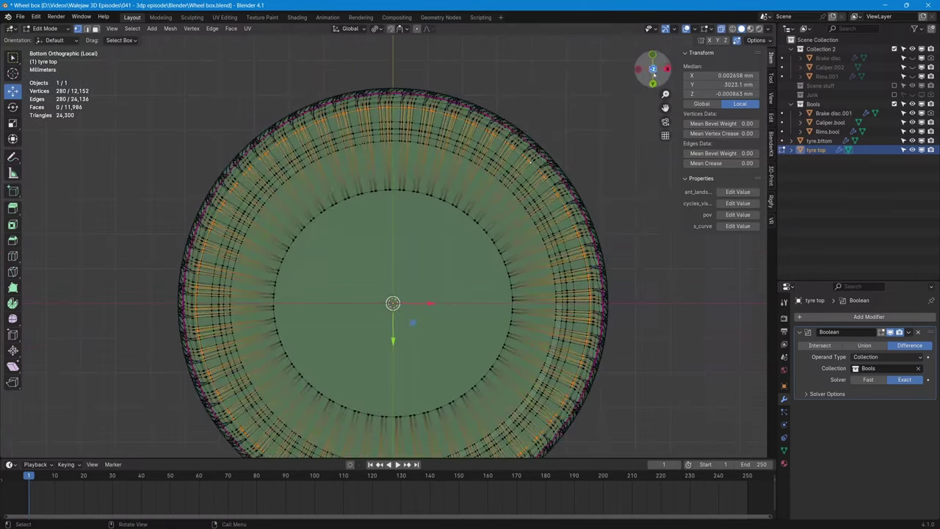
pyautogui.moveTo(547, 212); pyautogui.dragTo(520, 229, button='middle')
pyautogui.keyDown('alt'); pyautogui.click(483, 188); pyautogui.keyUp('alt')
pyautogui.hotkey('alt', 'z')
pyautogui.hotkey('ctrl', 'r')
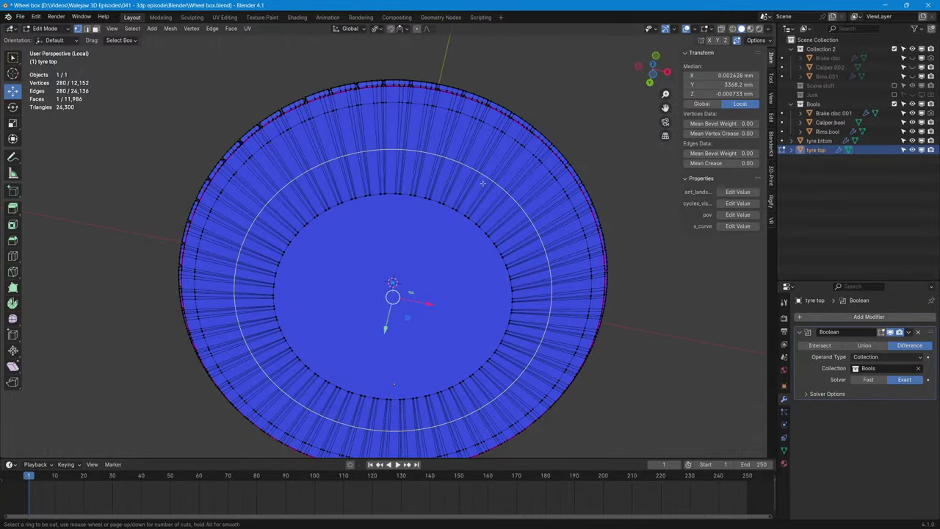
pyautogui.click(482, 179)
pyautogui.rightClick(481, 177)
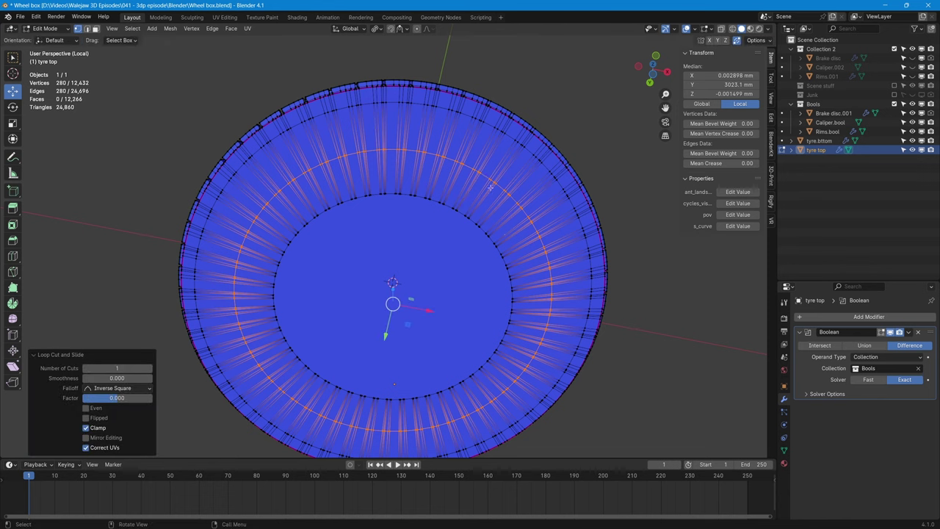
# - Scale the new edge loop outward by 1.065 in the see-through bottom view
pyautogui.moveTo(570, 140); pyautogui.dragTo(602, 111, button='middle')
pyautogui.hotkey('alt', 'z')
pyautogui.click(651, 73)
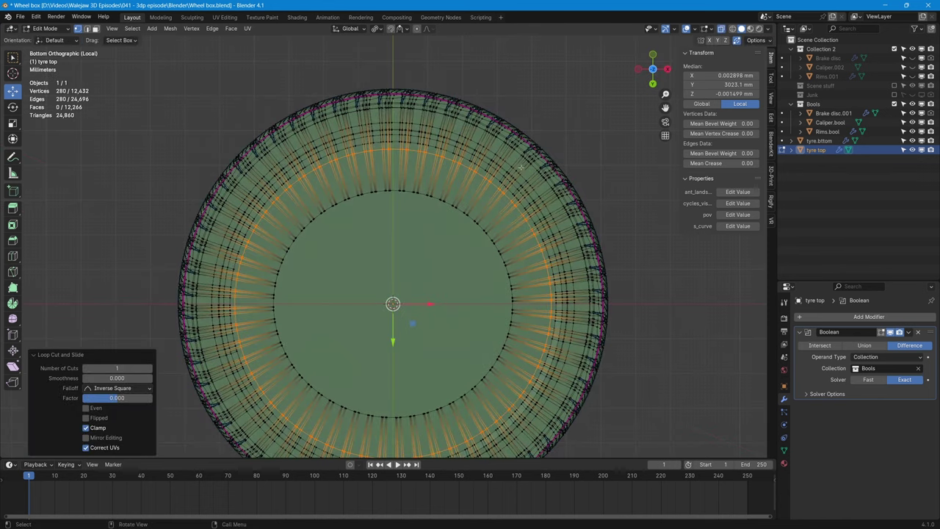
pyautogui.press('s')
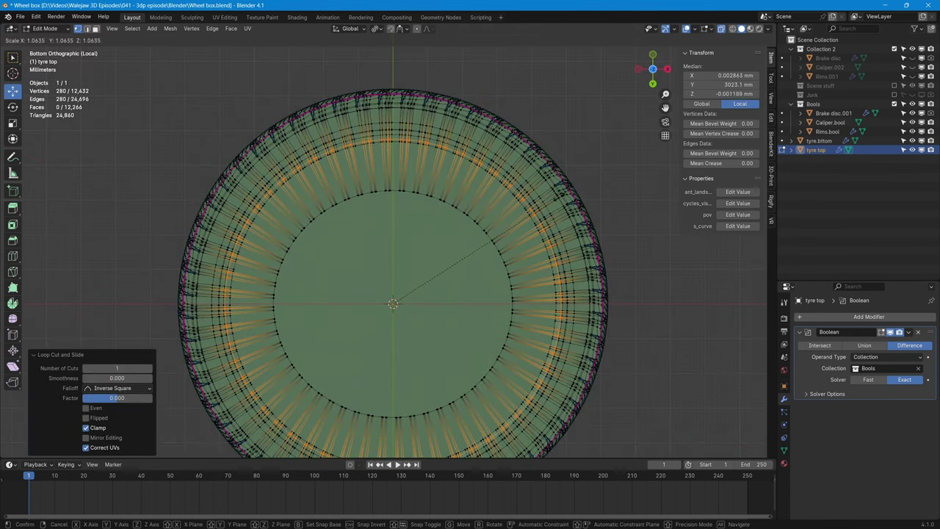
pyautogui.click(543, 203)
pyautogui.moveTo(545, 200); pyautogui.dragTo(552, 239, button='middle')
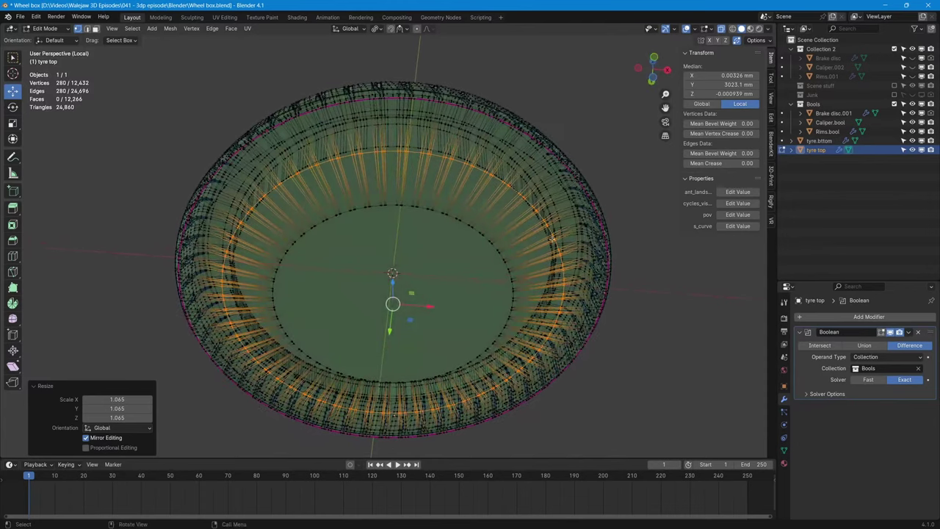
# - Select the underside face ring just outside the new loop and extrude it about 6.13 mm up into the tyre
pyautogui.hotkey('alt', 'a')
pyautogui.press('a')
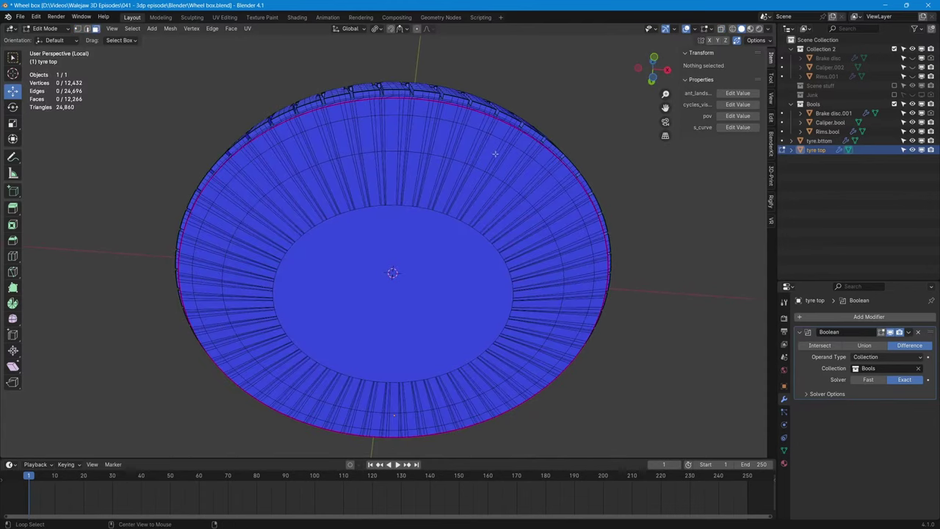
pyautogui.keyDown('alt'); pyautogui.click(495, 153); pyautogui.keyUp('alt')
pyautogui.moveTo(503, 232); pyautogui.dragTo(549, 280, button='middle')
pyautogui.press('e')
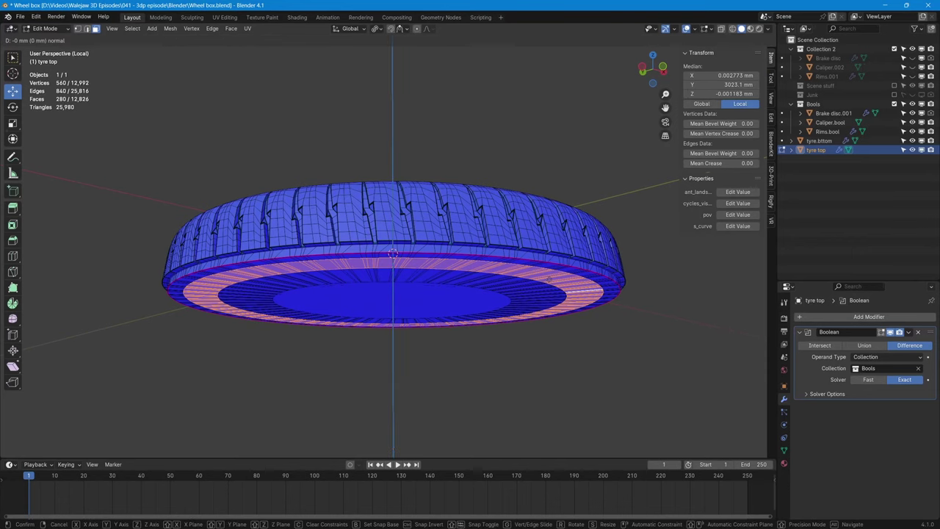
pyautogui.click(648, 125)
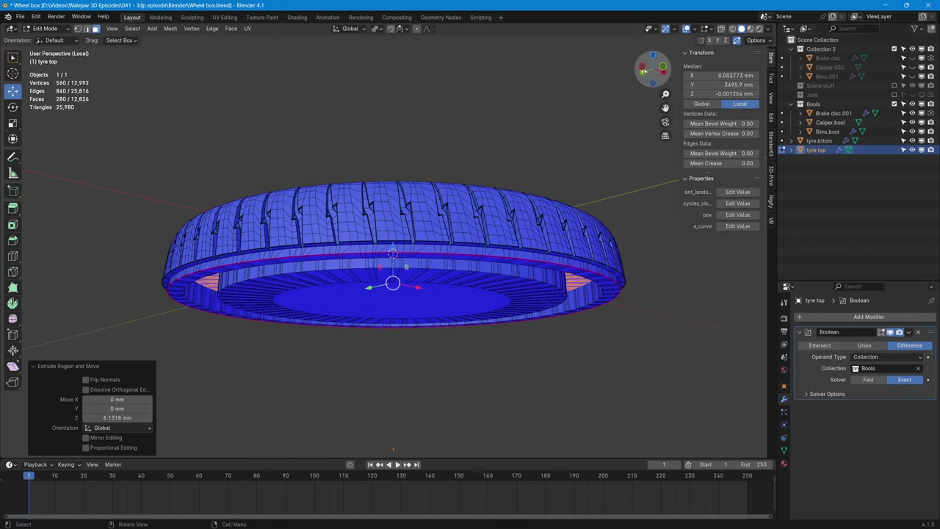
pyautogui.click(652, 83)
pyautogui.press('s')
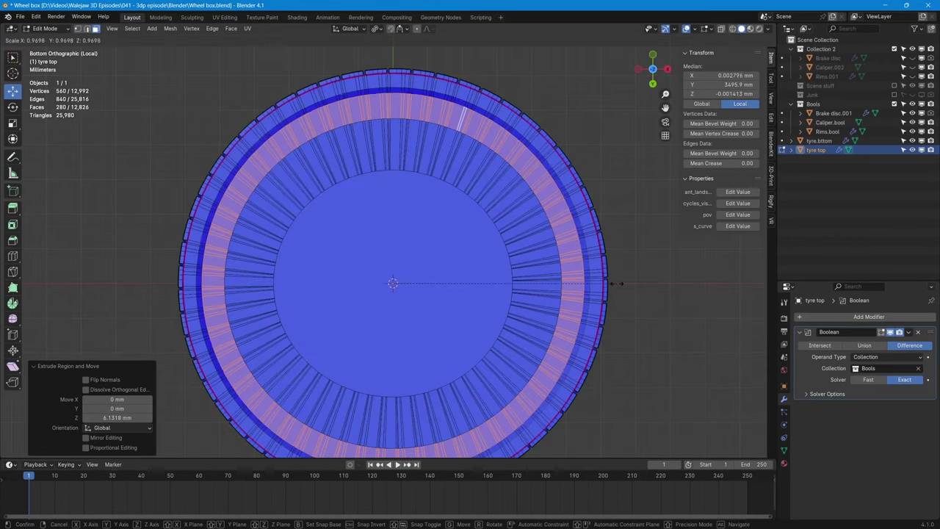
pyautogui.press('Escape')
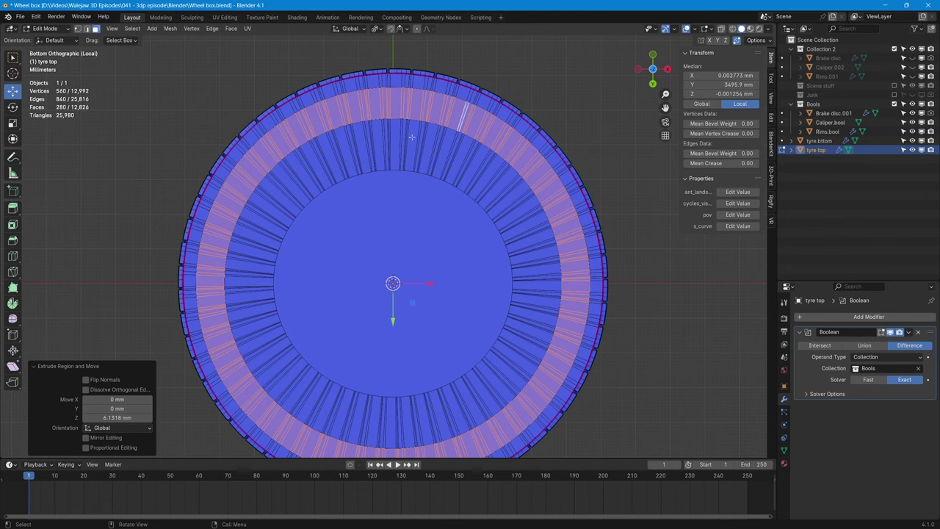
# - Try raising the extruded face ring about 5.82 mm further along Z in the see-through front view
pyautogui.moveTo(453, 171); pyautogui.dragTo(496, 291, button='middle')
pyautogui.hotkey('alt', 'z')
pyautogui.press('KP_1')
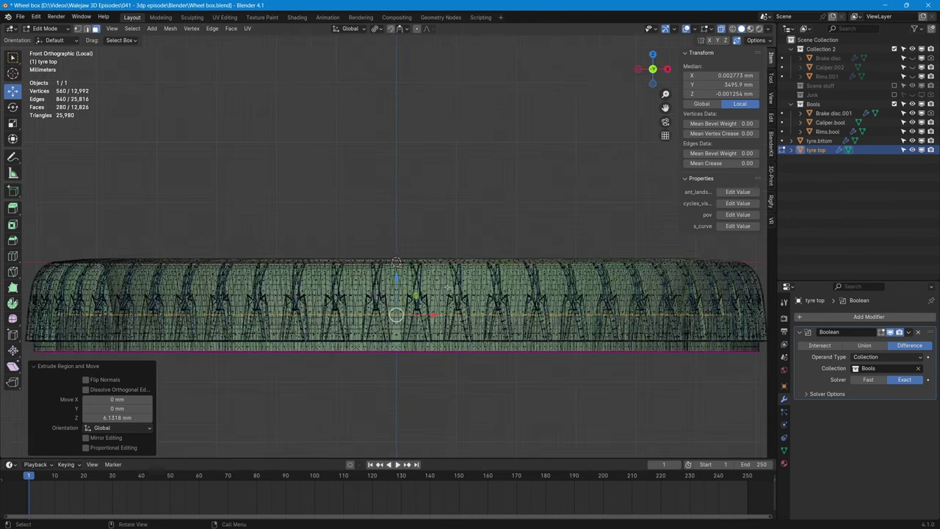
pyautogui.moveTo(398, 278); pyautogui.dragTo(397, 244)
pyautogui.hotkey('alt', 'z')
pyautogui.moveTo(398, 243); pyautogui.dragTo(450, 215, button='middle')
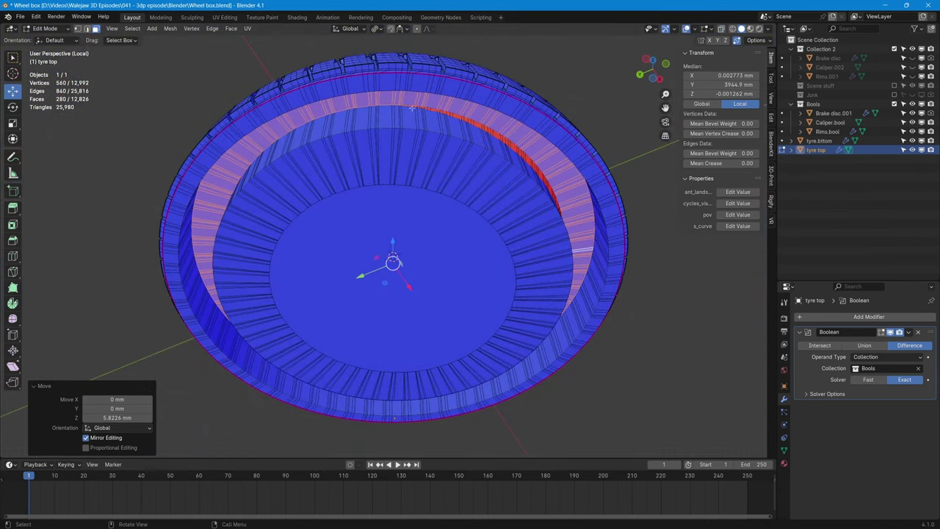
# - Inspect the raised recess's inner edge and undo the face ring's last upward move
pyautogui.press('2')
pyautogui.keyDown('alt'); pyautogui.click(386, 103); pyautogui.keyUp('alt')
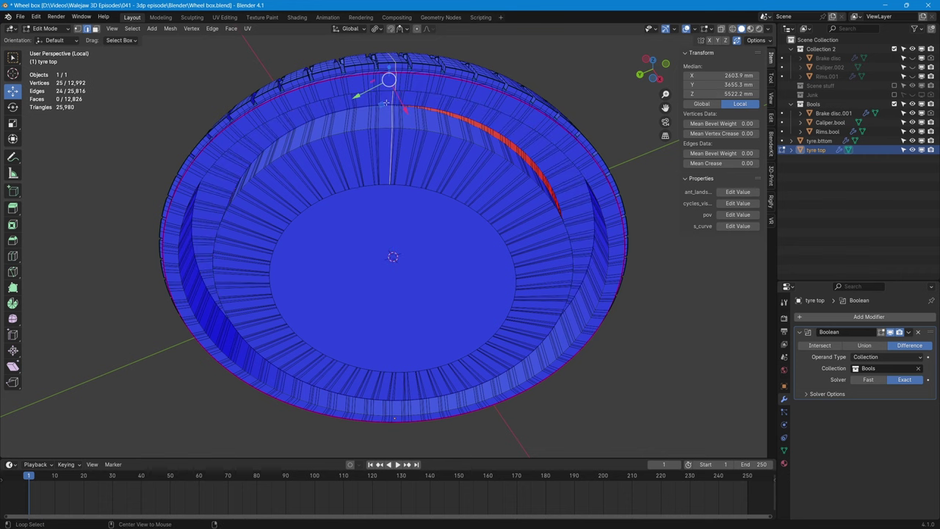
pyautogui.keyDown('alt'); pyautogui.click(482, 121); pyautogui.keyUp('alt')
pyautogui.moveTo(483, 121); pyautogui.dragTo(467, 135, button='middle')
pyautogui.keyDown('ctrl'); pyautogui.click(490, 137); pyautogui.keyUp('ctrl')
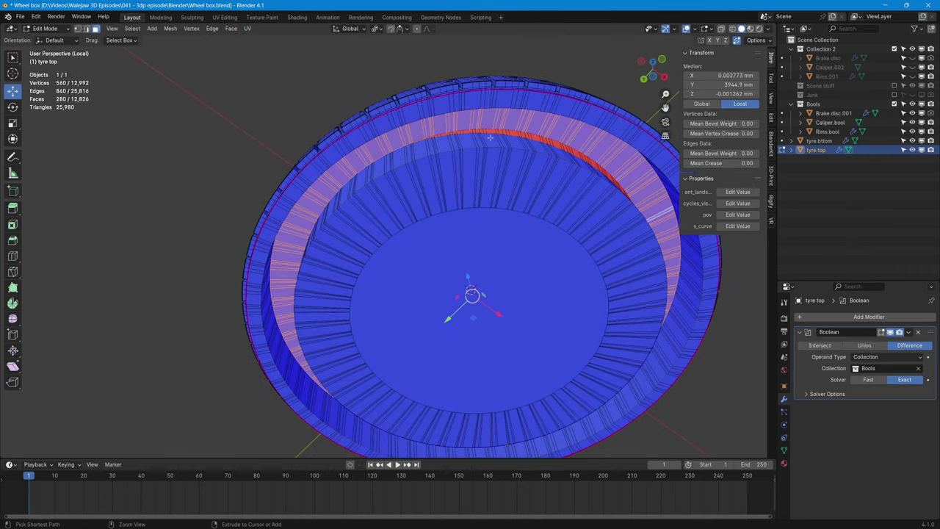
# - Select the inner edge loop of the recess's extruded floor and scale it outward by 1.036
pyautogui.keyDown('alt'); pyautogui.click(512, 139); pyautogui.keyUp('alt')
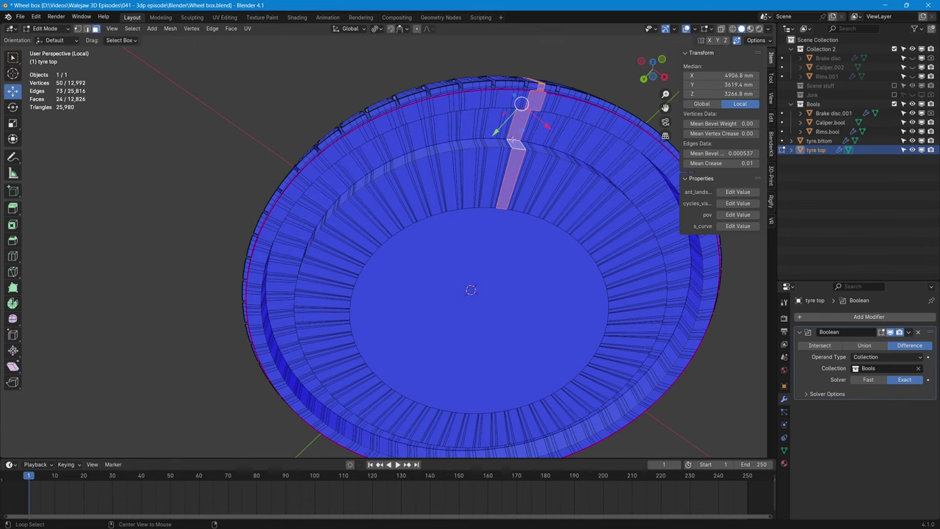
pyautogui.press('2')
pyautogui.keyDown('alt'); pyautogui.click(516, 139); pyautogui.keyUp('alt')
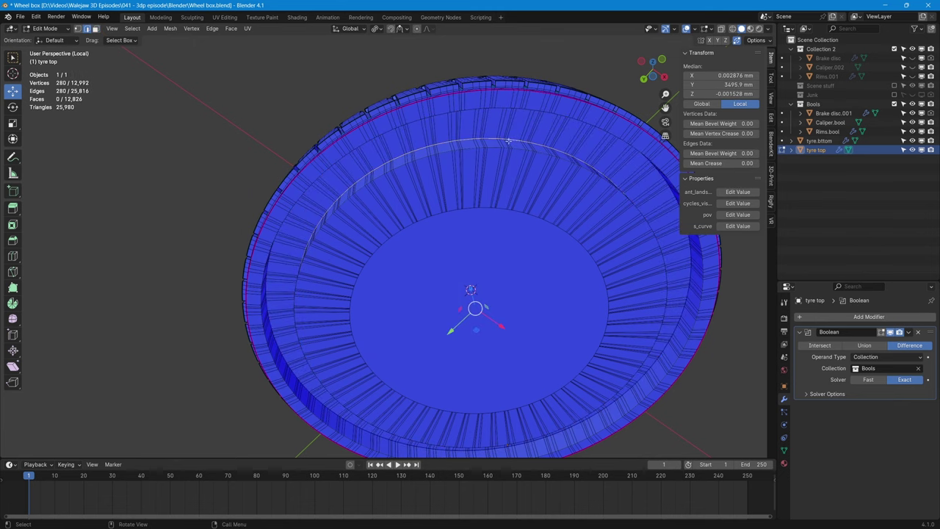
pyautogui.press('s')
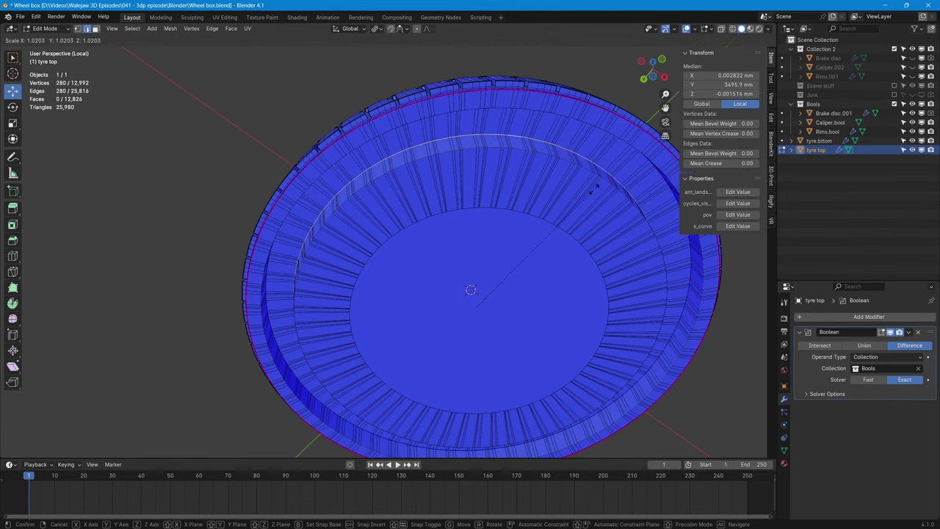
pyautogui.click(597, 188)
pyautogui.moveTo(597, 189); pyautogui.dragTo(579, 163, button='middle')
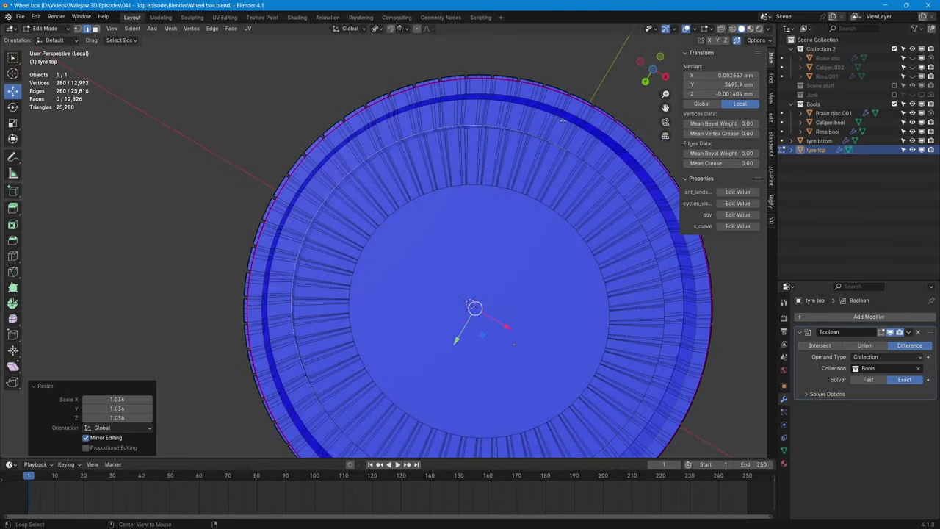
# - Scale the raised floor ring's outer edge loop inward by about 0.9585 and widen its inner edge loop slightly
pyautogui.press('s')
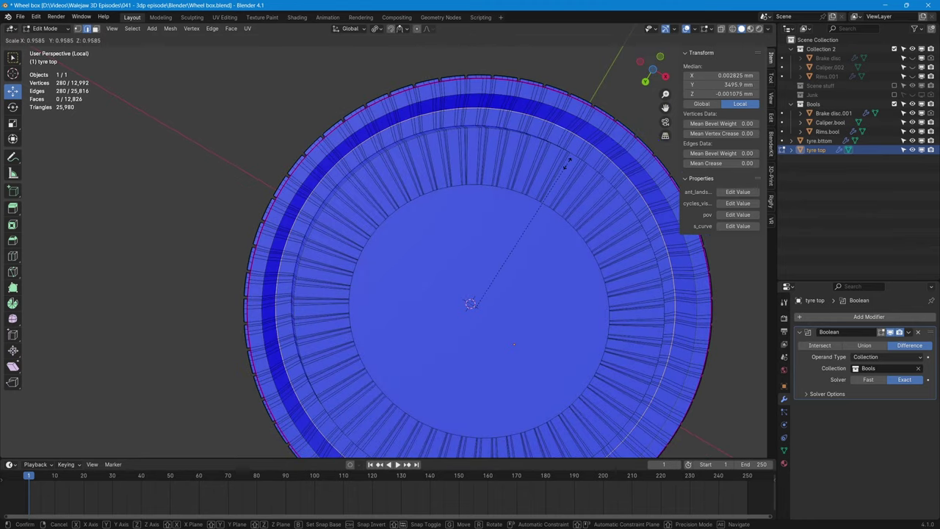
pyautogui.click(567, 158)
pyautogui.moveTo(567, 158); pyautogui.dragTo(562, 183, button='middle')
pyautogui.keyDown('alt'); pyautogui.click(547, 129); pyautogui.keyUp('alt')
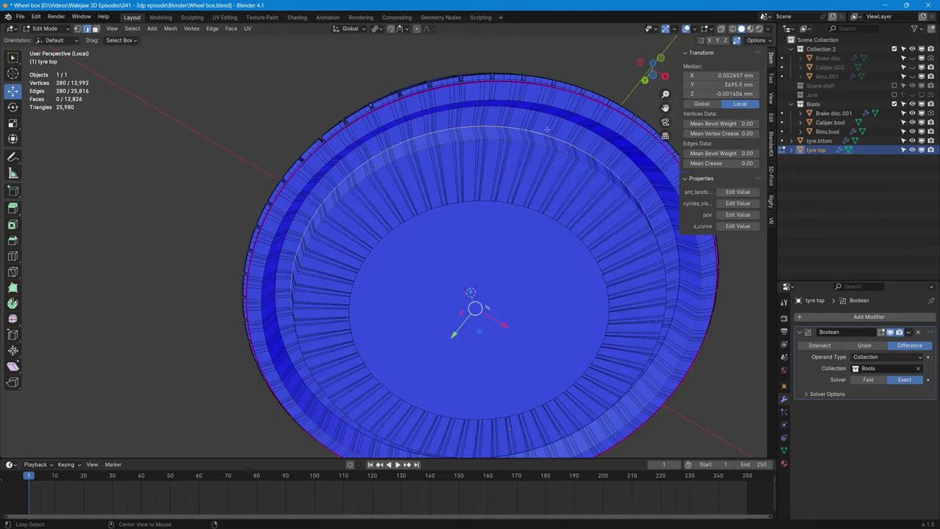
# - Select the narrowed floor face ring of the underside recess and raise it 6.0989 mm along Z in a see-through front view
pyautogui.hotkey('alt', 'a')
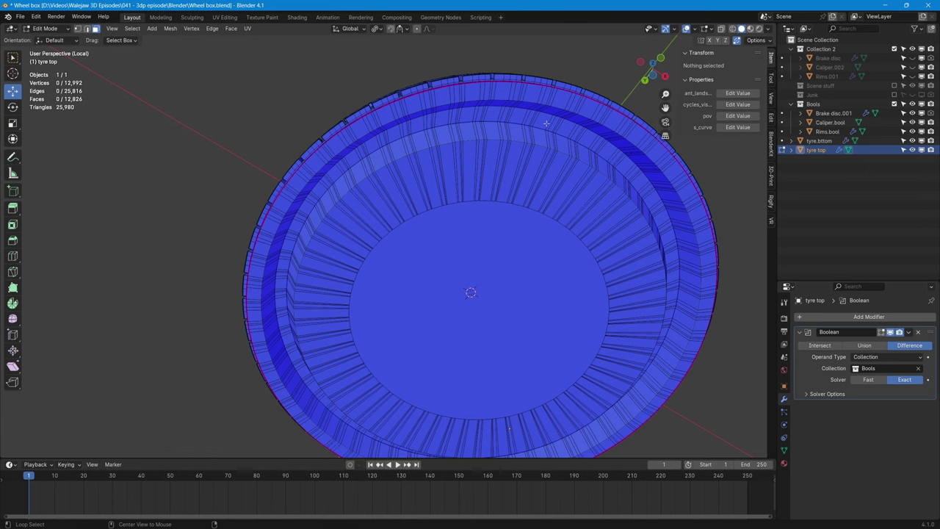
pyautogui.keyDown('alt'); pyautogui.click(548, 123); pyautogui.keyUp('alt')
pyautogui.moveTo(544, 181); pyautogui.dragTo(584, 168, button='middle')
pyautogui.click(653, 75)
pyautogui.press('g')
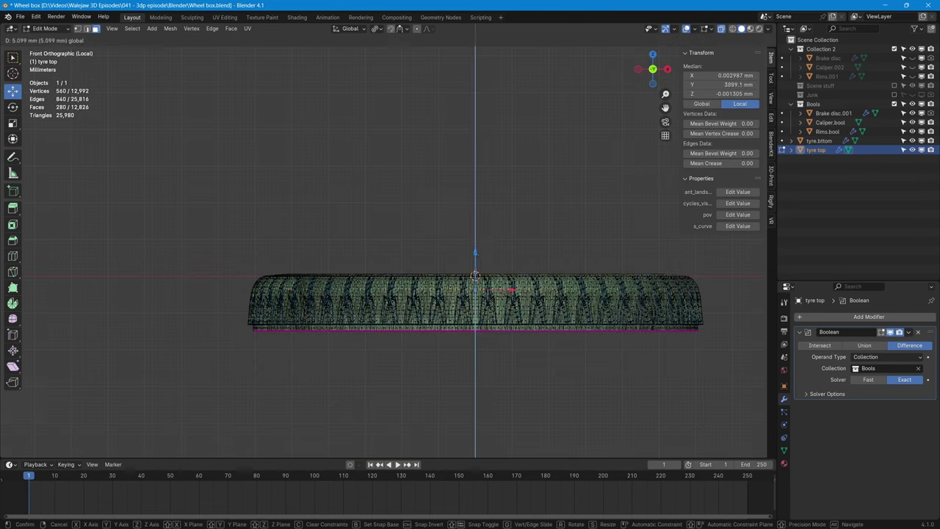
pyautogui.moveTo(477, 251); pyautogui.dragTo(476, 250)
pyautogui.moveTo(477, 251); pyautogui.dragTo(482, 132, button='middle')
pyautogui.moveTo(441, 293); pyautogui.dragTo(480, 355, button='middle')
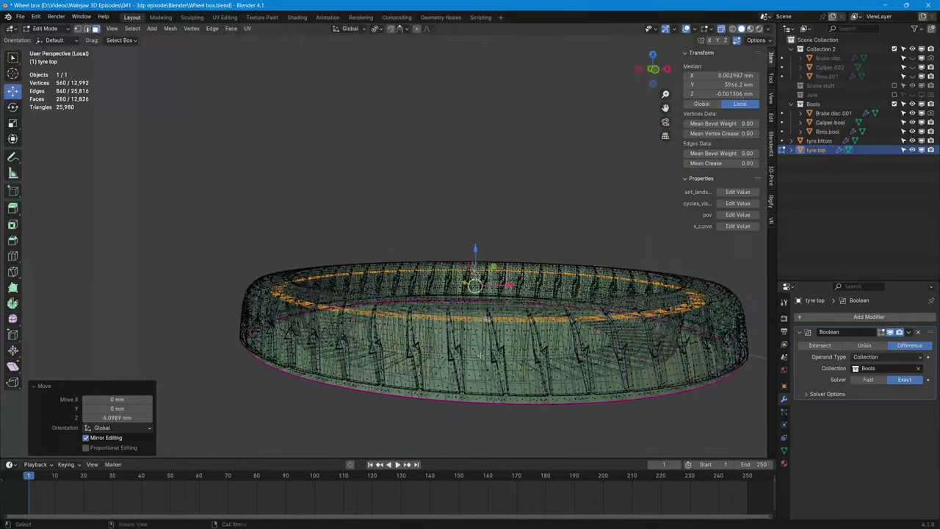
# - Examine the raised ring's clearance below the tyre's upper surface and the recess from the front, above and underneath
pyautogui.click(655, 70)
pyautogui.scroll(5, 384, 298)
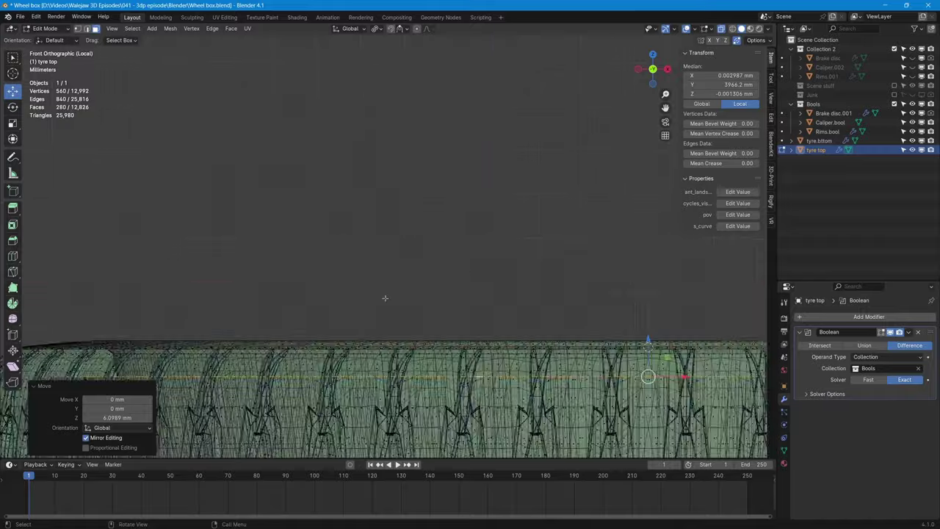
pyautogui.keyDown('shift'); pyautogui.moveTo(384, 299); pyautogui.dragTo(618, 150, button='middle'); pyautogui.keyUp('shift')
pyautogui.scroll(3, 470, 232)
pyautogui.moveTo(514, 220); pyautogui.dragTo(550, 224, button='middle')
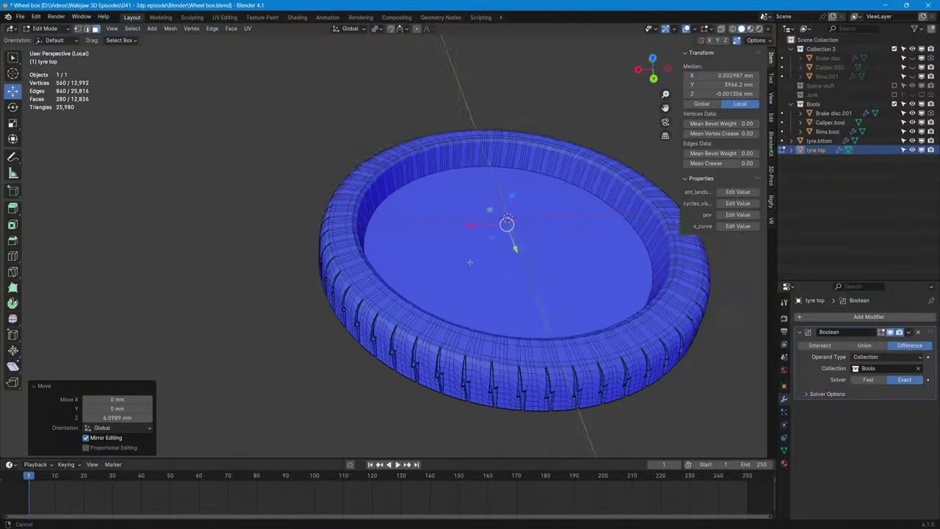
pyautogui.keyDown('shift'); pyautogui.moveTo(508, 225); pyautogui.dragTo(357, 233, button='middle'); pyautogui.keyUp('shift')
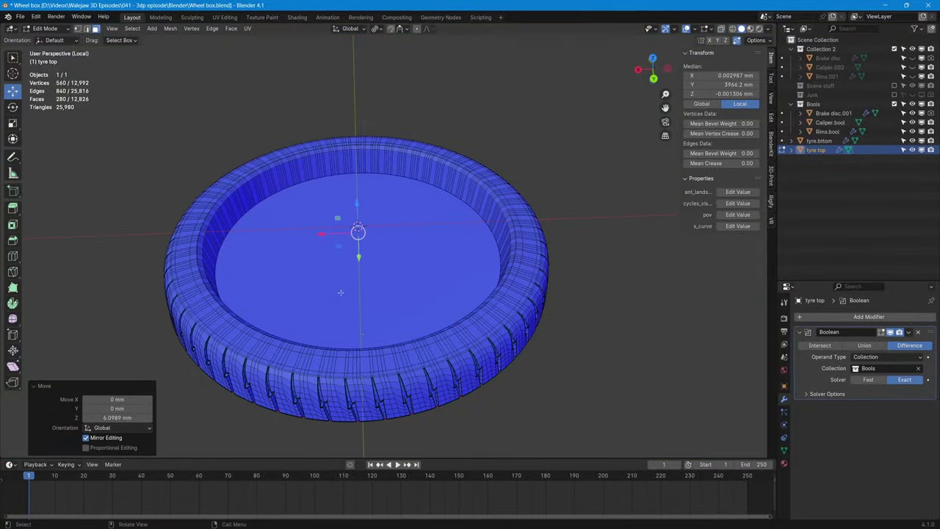
pyautogui.moveTo(357, 294); pyautogui.dragTo(359, 117, button='middle')
pyautogui.moveTo(352, 386); pyautogui.dragTo(401, 274, button='middle')
pyautogui.scroll(1, 364, 248)
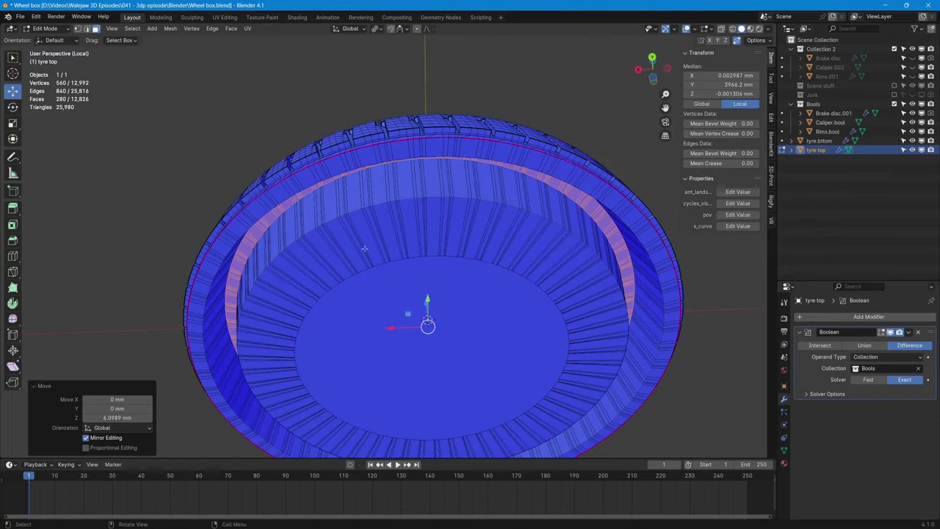
# - Set the mean crease to 1 on the recess's inner rim loop and the raised floor's inner edge loop
pyautogui.keyDown('alt'); pyautogui.click(354, 211); pyautogui.keyUp('alt')
pyautogui.keyDown('alt'); pyautogui.click(380, 203); pyautogui.keyUp('alt')
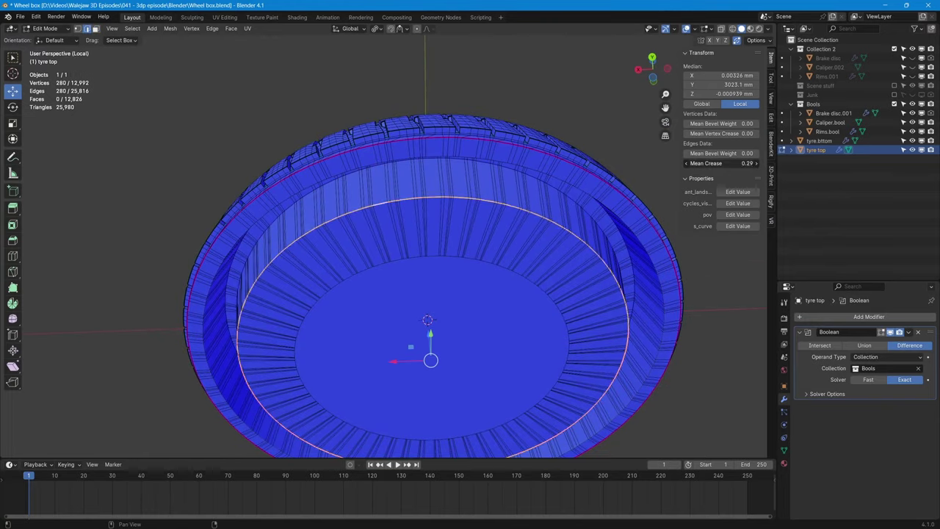
pyautogui.moveTo(449, 193); pyautogui.dragTo(400, 160, button='middle')
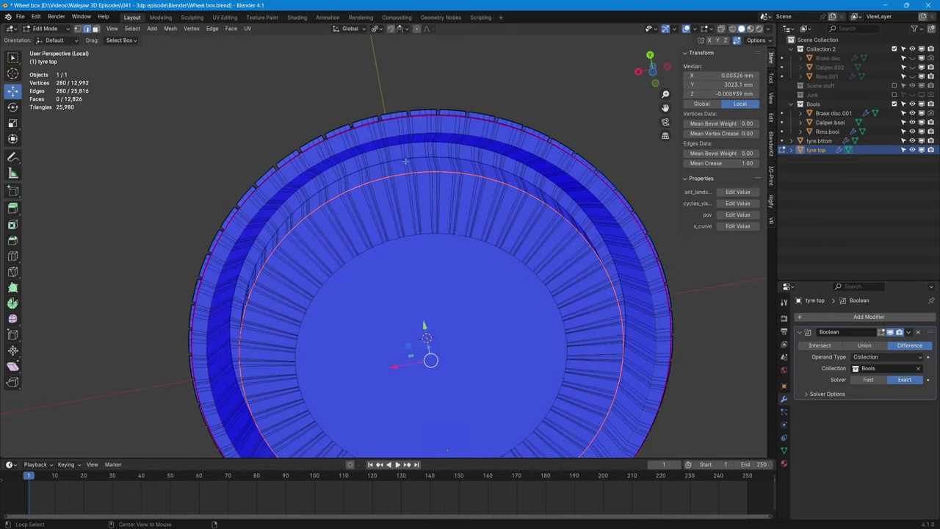
pyautogui.keyDown('alt'); pyautogui.click(399, 159); pyautogui.keyUp('alt')
pyautogui.hotkey('shift', 'e')
pyautogui.write('1')
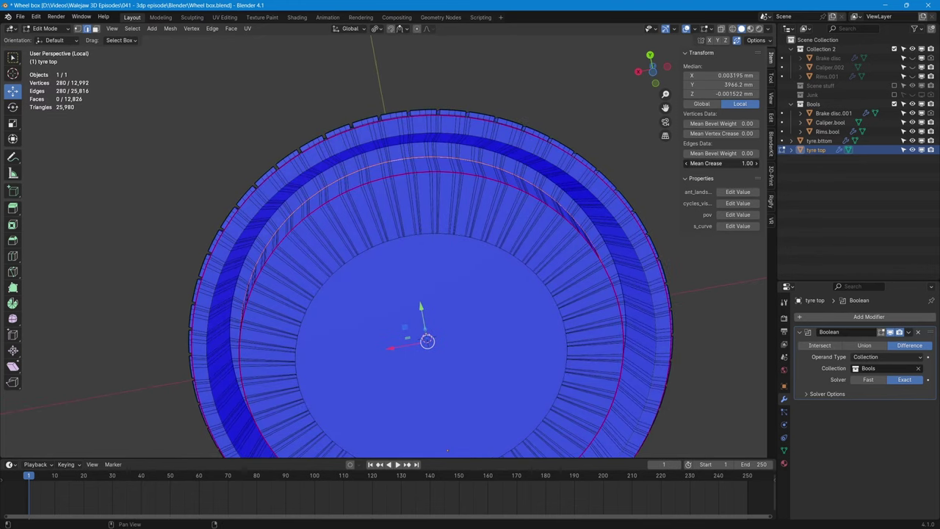
pyautogui.press('Return')
# - Set the mean crease to 1 on the raised floor's outer edge loop and the recess's outer rim loop, returning to Object Mode
pyautogui.keyDown('alt'); pyautogui.click(548, 159); pyautogui.keyUp('alt')
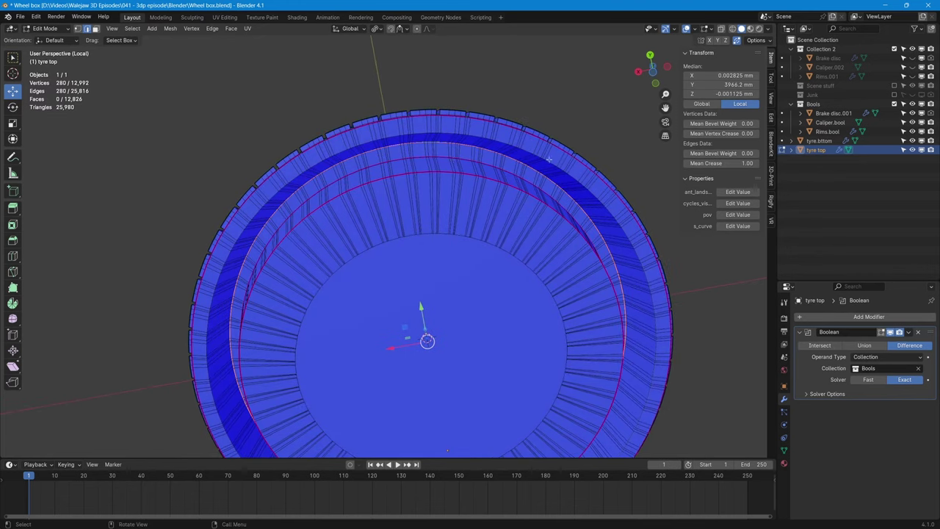
pyautogui.keyDown('alt'); pyautogui.click(399, 134); pyautogui.keyUp('alt')
pyautogui.moveTo(661, 184); pyautogui.dragTo(299, 341, button='middle')
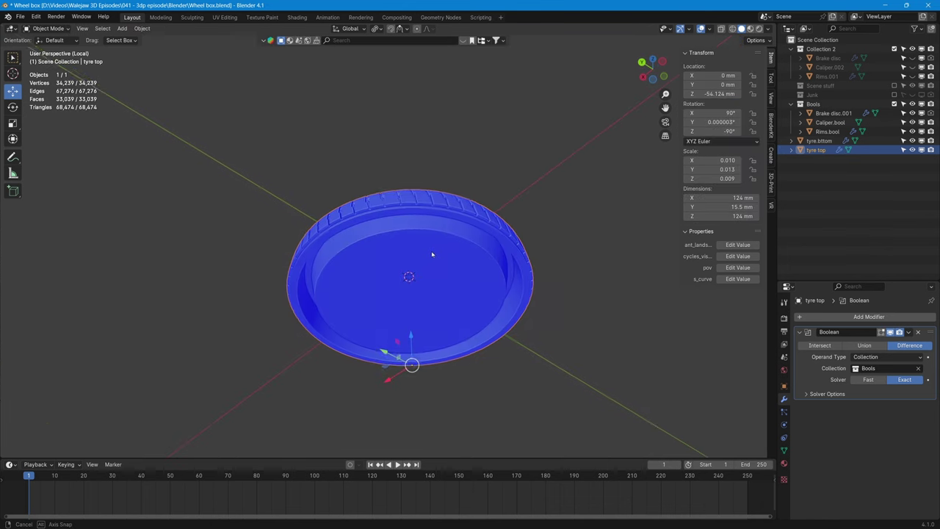
pyautogui.moveTo(433, 254); pyautogui.dragTo(356, 297, button='middle')
pyautogui.scroll(5, 419, 333)
pyautogui.moveTo(492, 394); pyautogui.dragTo(584, 322, button='middle')
pyautogui.scroll(-3, 495, 392)
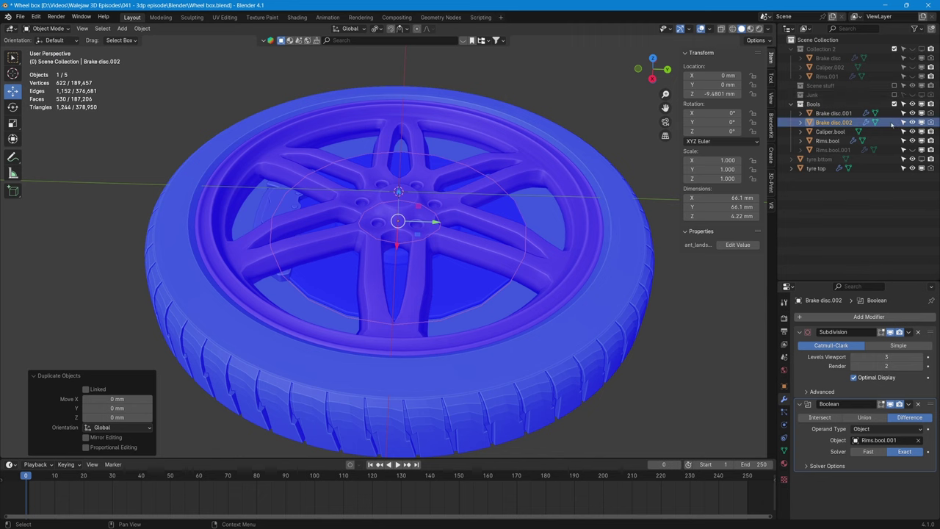
# - Clear the Boolean object on Brake disc.002 and set Brake disc.002 as the cutter of tyre top's Boolean.001 modifier
pyautogui.click(918, 440)
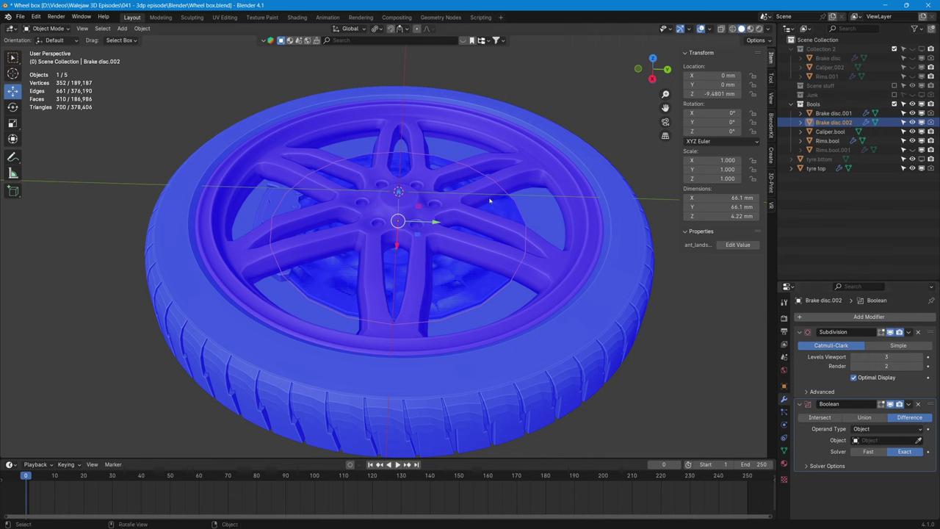
pyautogui.click(817, 168)
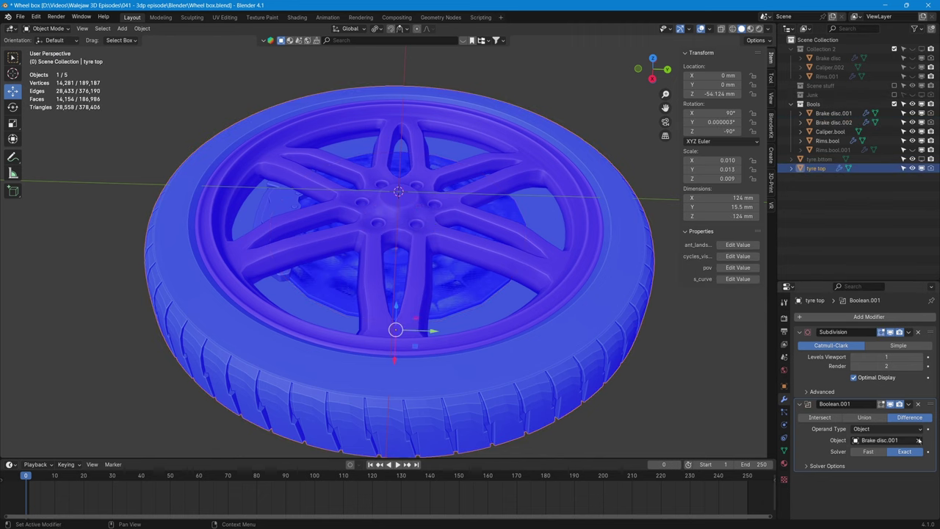
pyautogui.click(919, 440)
pyautogui.click(919, 440)
pyautogui.click(838, 123)
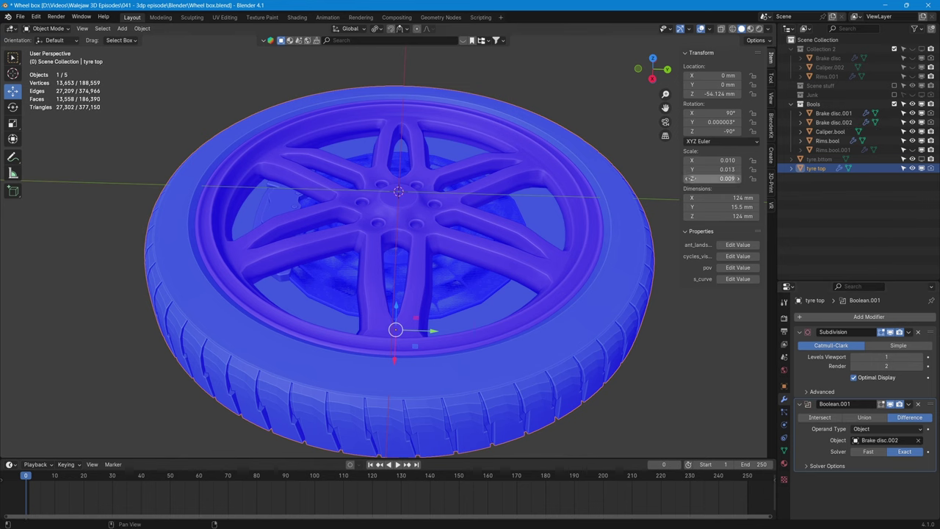
# - Isolate tyre top and add a Boolean Difference modifier that uses Rims.bool as its object
pyautogui.press('KP_Divide')
pyautogui.click(808, 316)
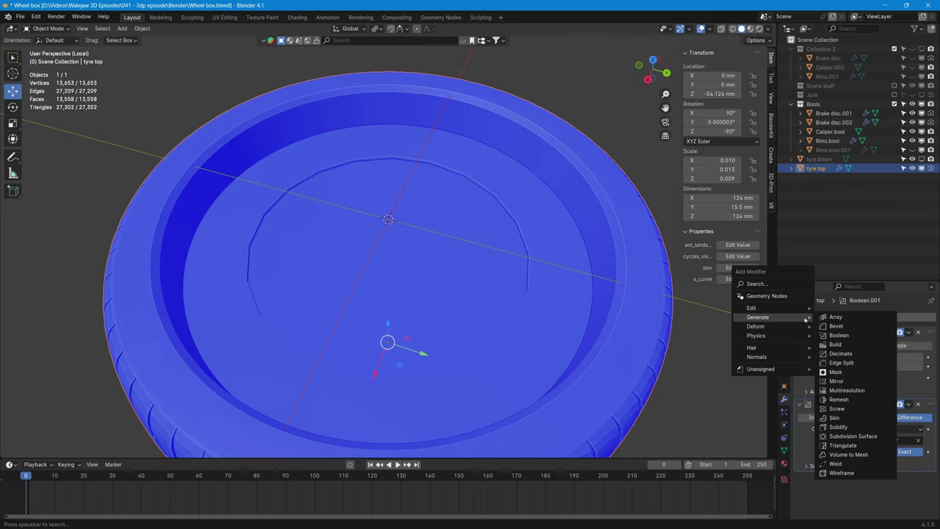
pyautogui.click(871, 336)
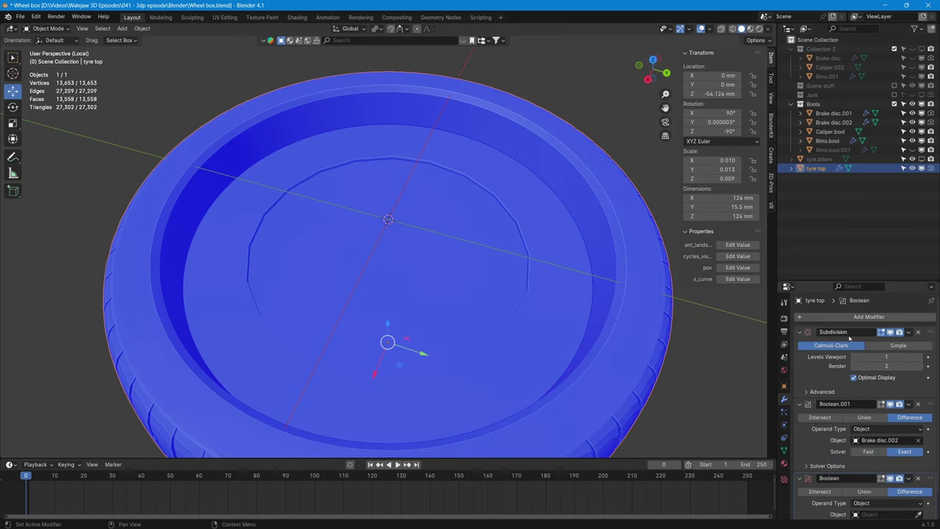
pyautogui.scroll(-2, 922, 498)
pyautogui.click(918, 487)
pyautogui.click(828, 141)
pyautogui.moveTo(492, 287); pyautogui.dragTo(478, 250, button='middle')
pyautogui.scroll(4, 472, 256)
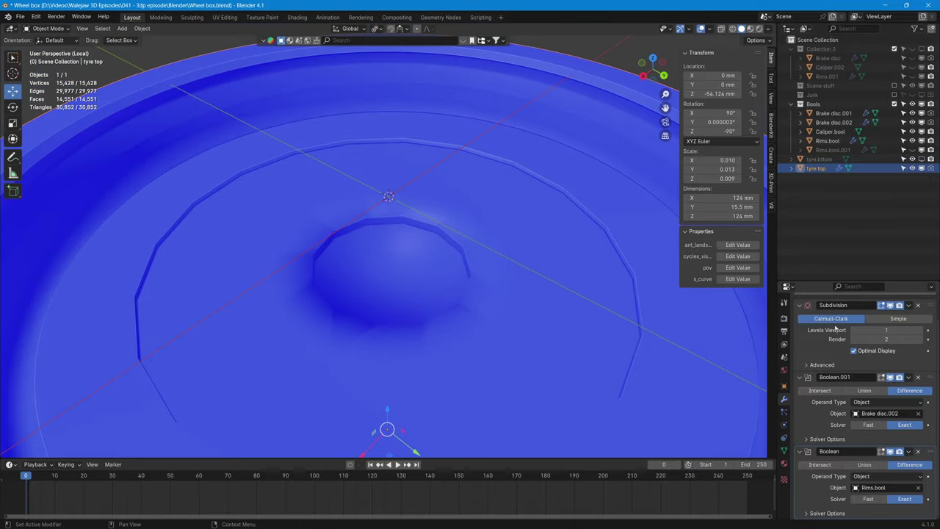
# - Add a third Boolean Difference modifier to tyre top with Caliper.bool as its object
pyautogui.click(800, 376)
pyautogui.click(808, 416)
pyautogui.press('e')
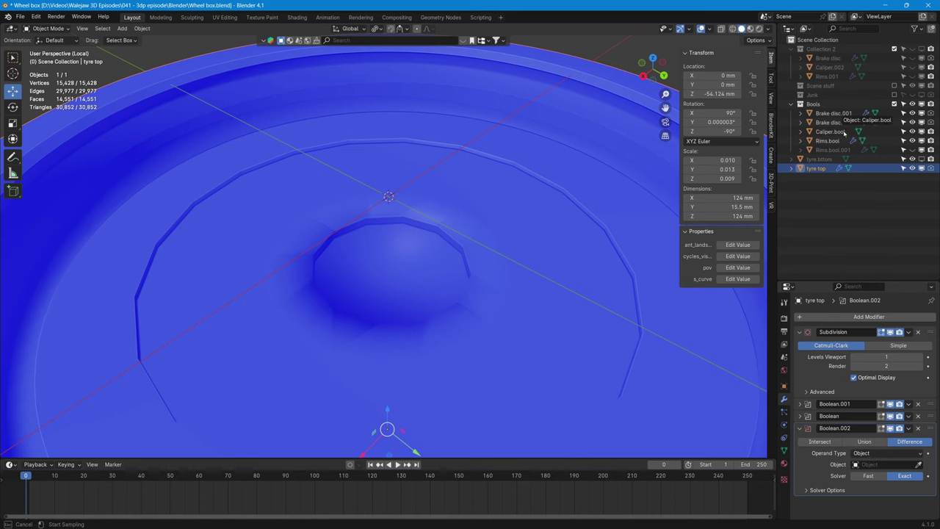
pyautogui.moveTo(478, 228); pyautogui.dragTo(448, 297, button='middle')
pyautogui.scroll(-3, 451, 313)
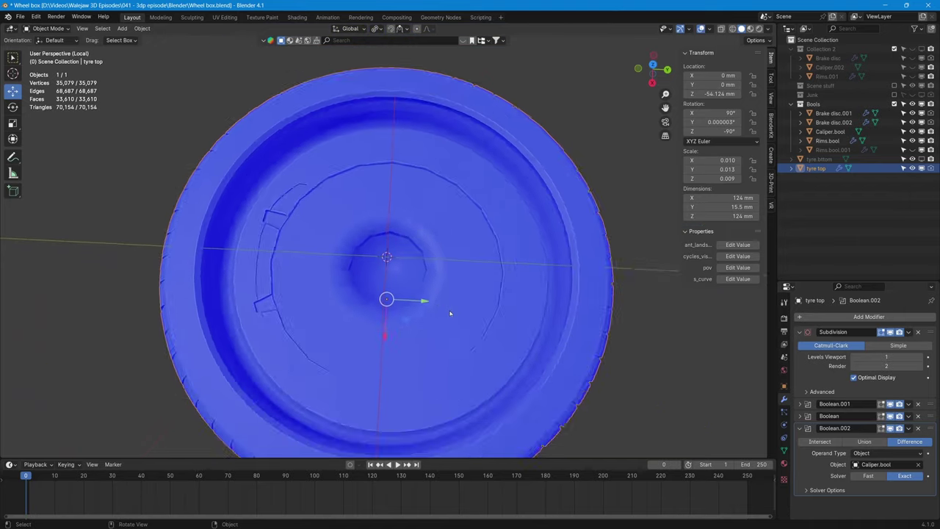
pyautogui.moveTo(451, 313); pyautogui.dragTo(400, 212, button='middle')
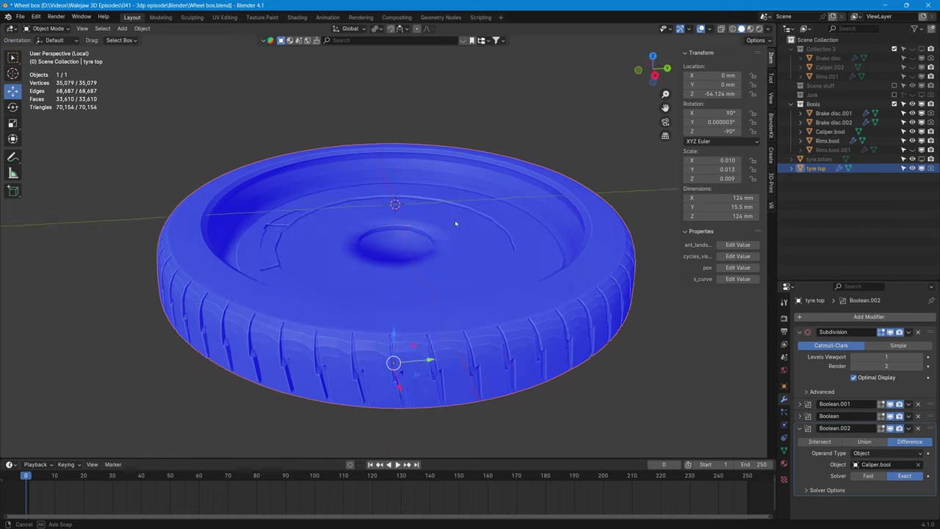
pyautogui.moveTo(494, 231); pyautogui.dragTo(439, 257, button='middle')
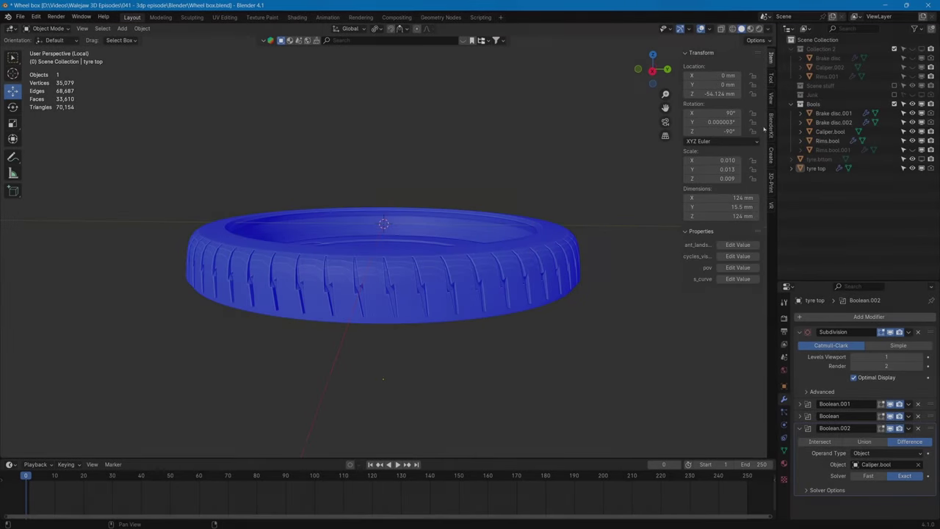
# - Isolate tyre.bttom, cap its open upper edge loop with a face and inset that face by about 196.5 mm
pyautogui.press('KP_Divide')
pyautogui.click(499, 337)
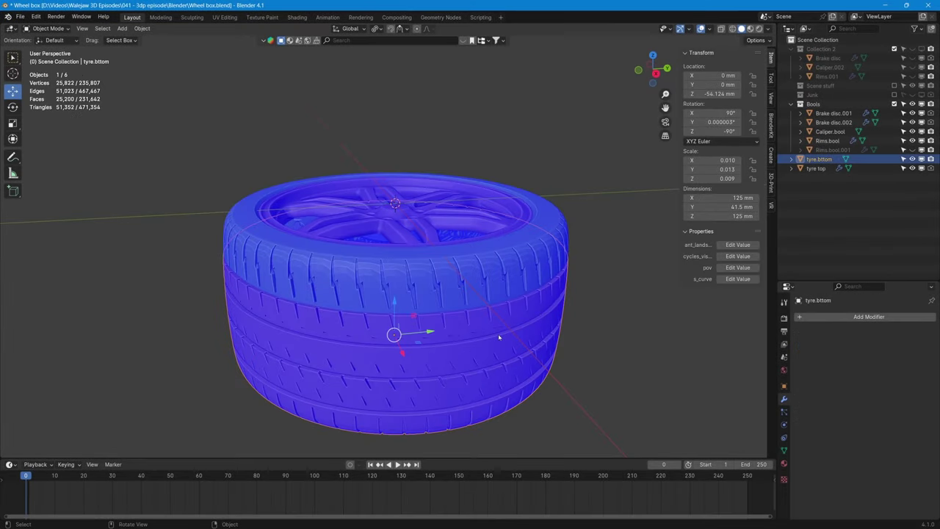
pyautogui.moveTo(499, 337); pyautogui.dragTo(522, 348, button='middle')
pyautogui.press('KP_Divide')
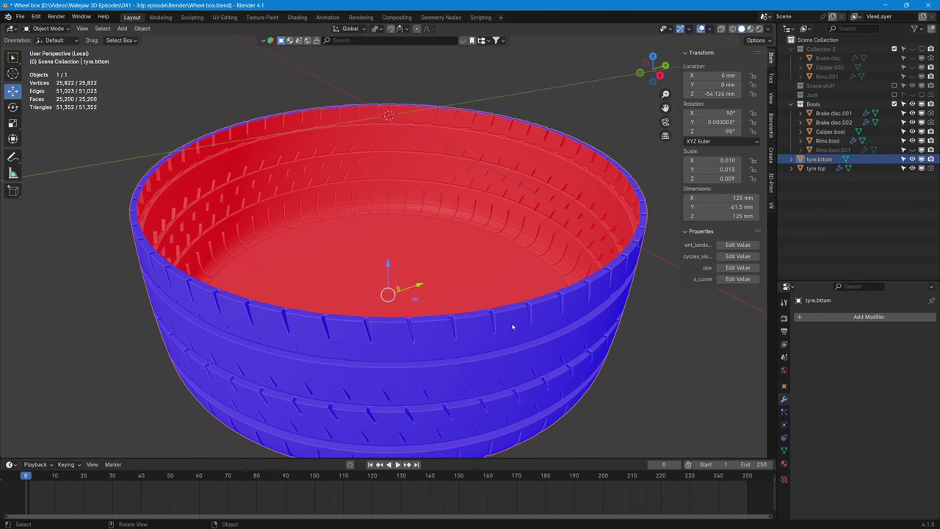
pyautogui.press('Tab')
pyautogui.moveTo(513, 326); pyautogui.dragTo(527, 335, button='middle')
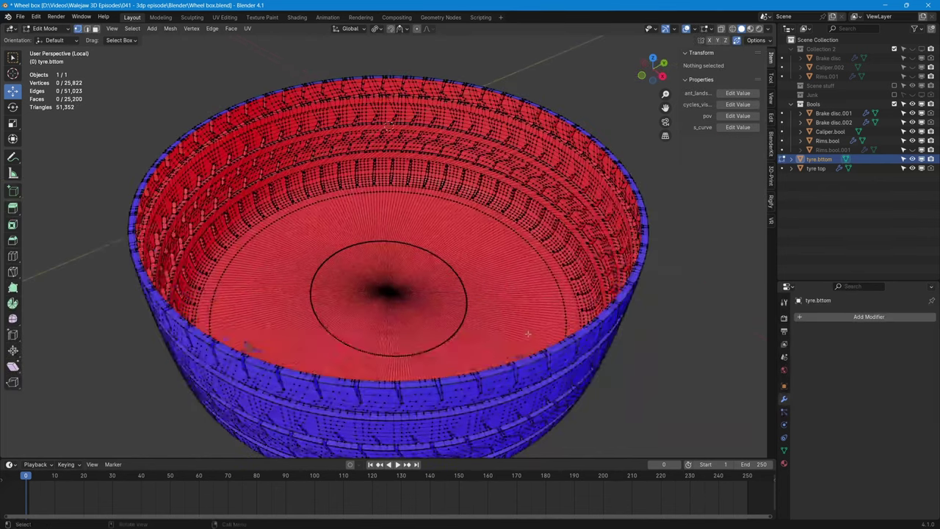
pyautogui.keyDown('alt'); pyautogui.click(552, 345); pyautogui.keyUp('alt')
pyautogui.press('f')
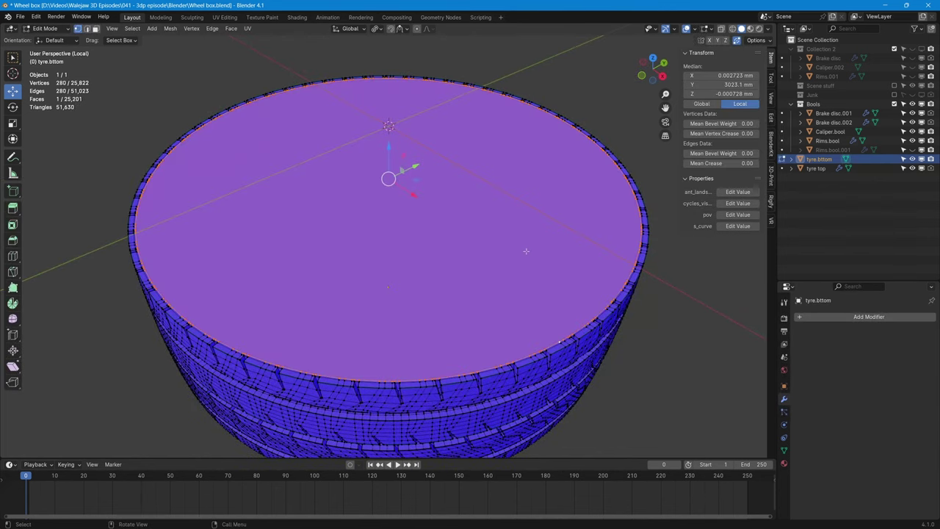
pyautogui.press('i')
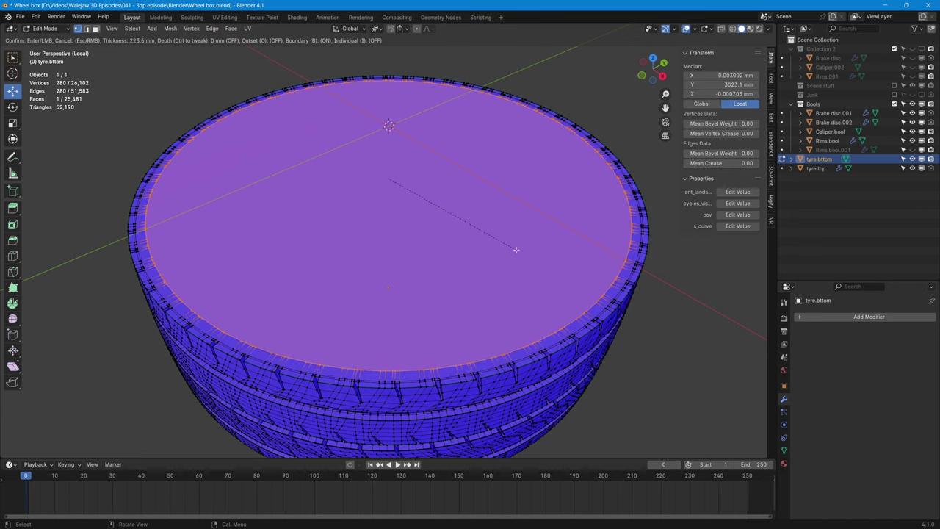
pyautogui.click(517, 249)
# - Extrude the inset face 36.104 mm down into the tyre bottom and lower it about 3.3 mm further along Z
pyautogui.press('e')
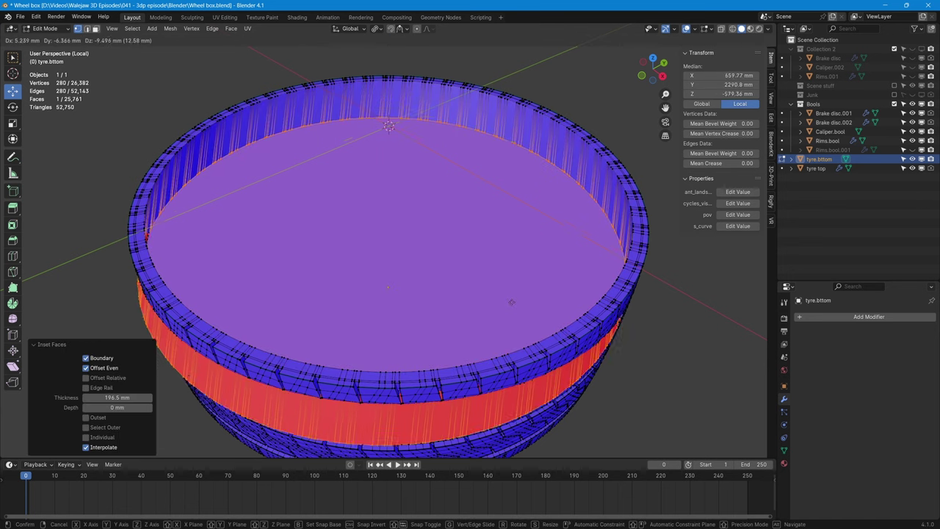
pyautogui.click(514, 357)
pyautogui.click(663, 75)
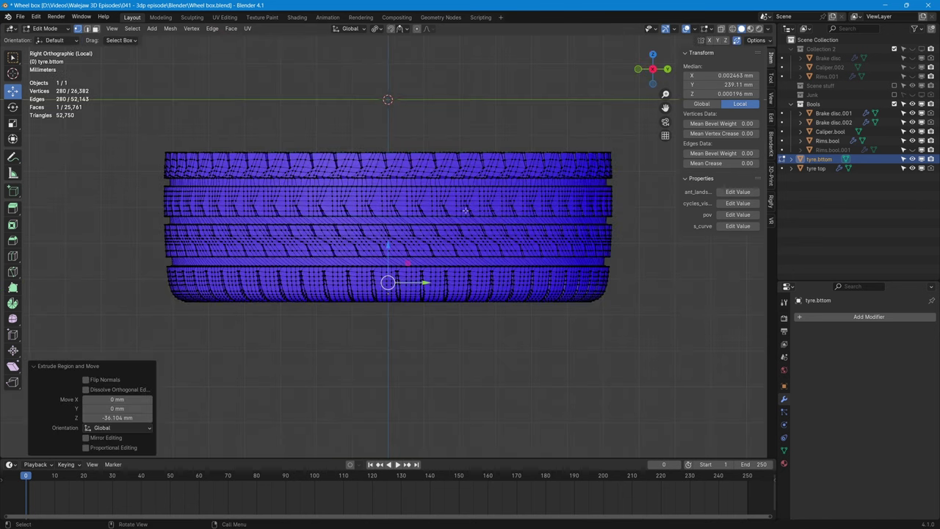
pyautogui.hotkey('alt', 'z')
pyautogui.press('g')
pyautogui.press('z')
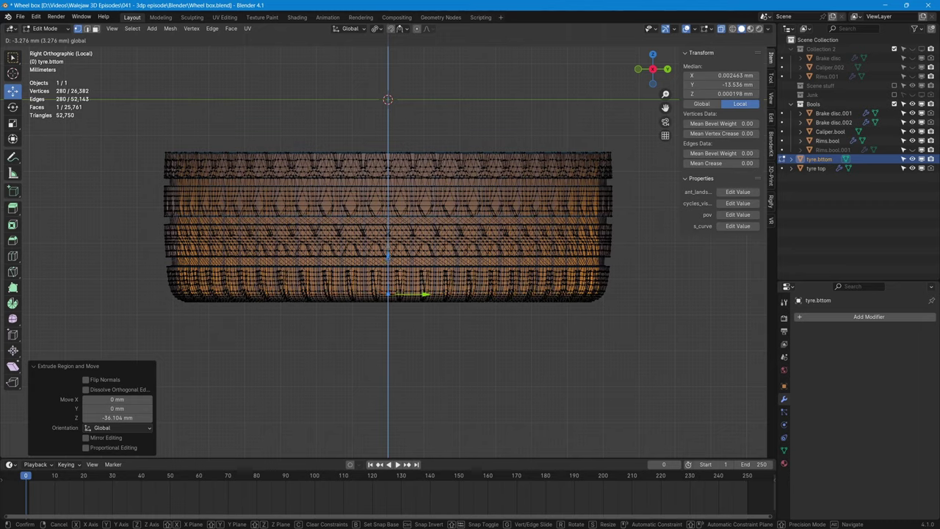
pyautogui.click(481, 310)
pyautogui.moveTo(481, 243)
pyautogui.mouseDown(button='middle')
pyautogui.moveTo(441, 323)
pyautogui.moveTo(448, 286)
pyautogui.mouseUp(button='middle')
pyautogui.hotkey('alt', 'z')
# - Return to the full wheel in Object Mode and test sliding tyre.bttom down along Z, leaving it about 0.013 mm lower
pyautogui.scroll(-4, 448, 287)
pyautogui.moveTo(448, 250)
pyautogui.mouseDown(button='middle')
pyautogui.moveTo(482, 310)
pyautogui.moveTo(486, 262)
pyautogui.moveTo(533, 236)
pyautogui.moveTo(483, 272)
pyautogui.moveTo(441, 229)
pyautogui.moveTo(350, 291)
pyautogui.moveTo(347, 307)
pyautogui.moveTo(350, 279)
pyautogui.mouseUp(button='middle')
pyautogui.press('KP_Divide')
pyautogui.press('Tab')
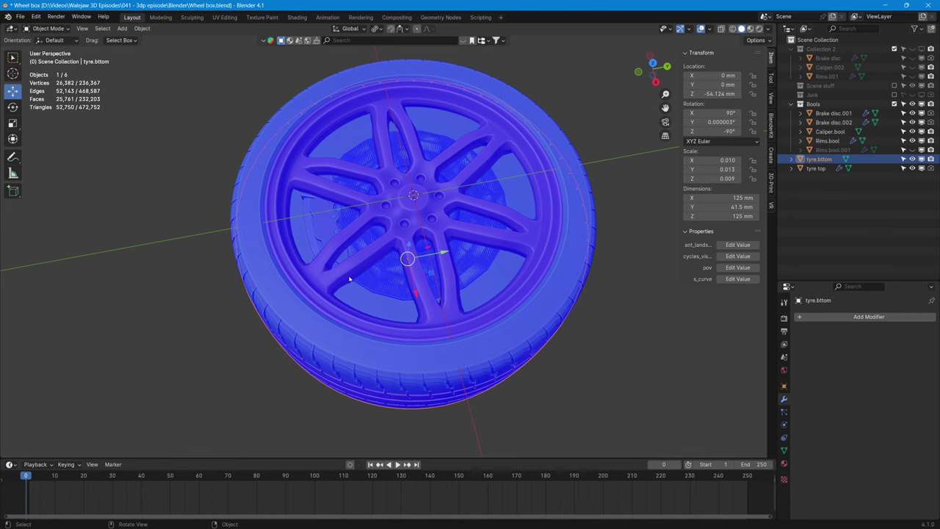
pyautogui.moveTo(410, 296); pyautogui.dragTo(409, 257, button='middle')
pyautogui.press('g')
pyautogui.press('z')
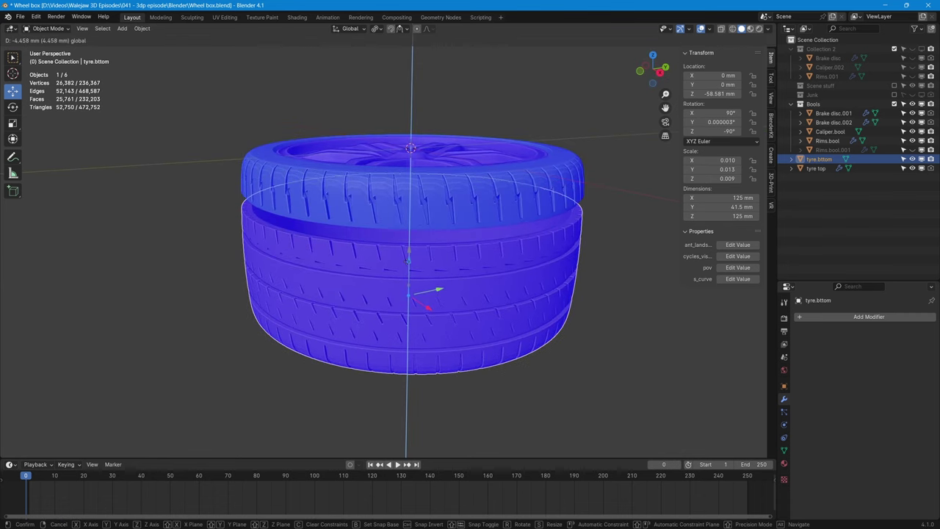
pyautogui.click(408, 264)
pyautogui.moveTo(408, 265); pyautogui.dragTo(391, 297, button='middle')
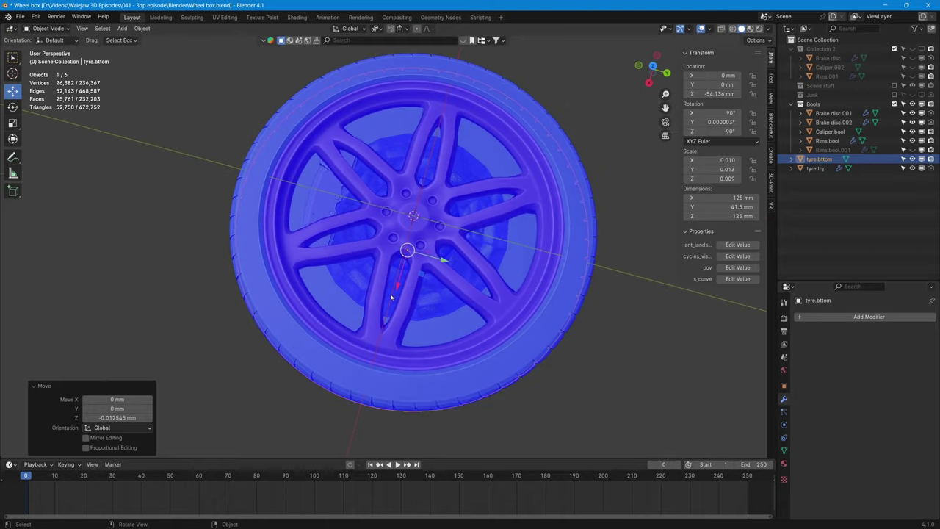